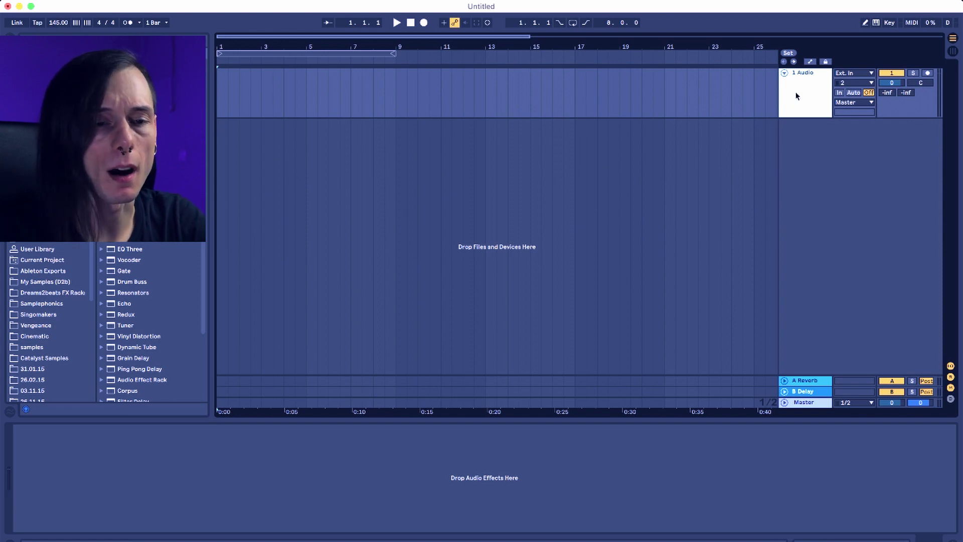
Insert three additional audio tracks below the first one.
key(super+t)
key(super+t)
key(super+t)
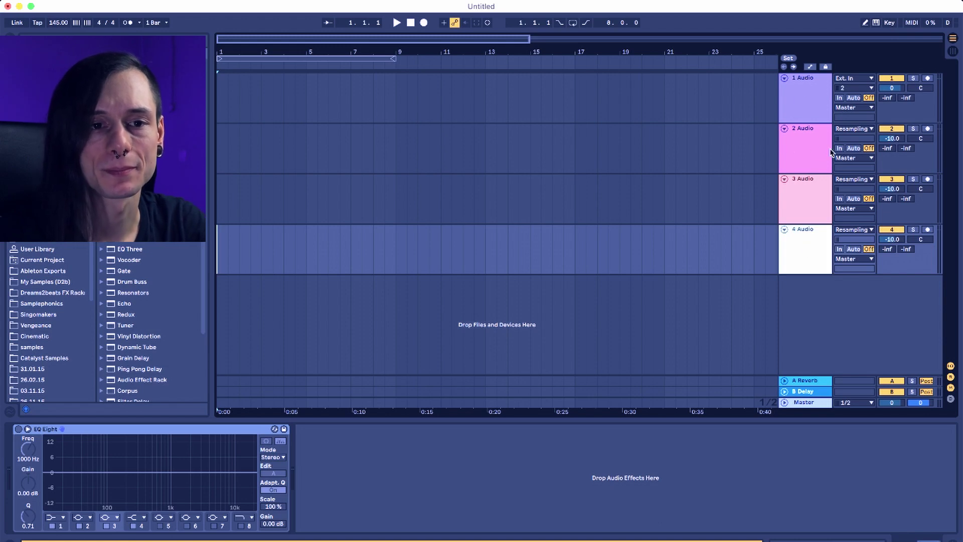
Set the first audio track's volume to -6.0 and save it as the default audio track, overwriting the existing default.
click(814, 97)
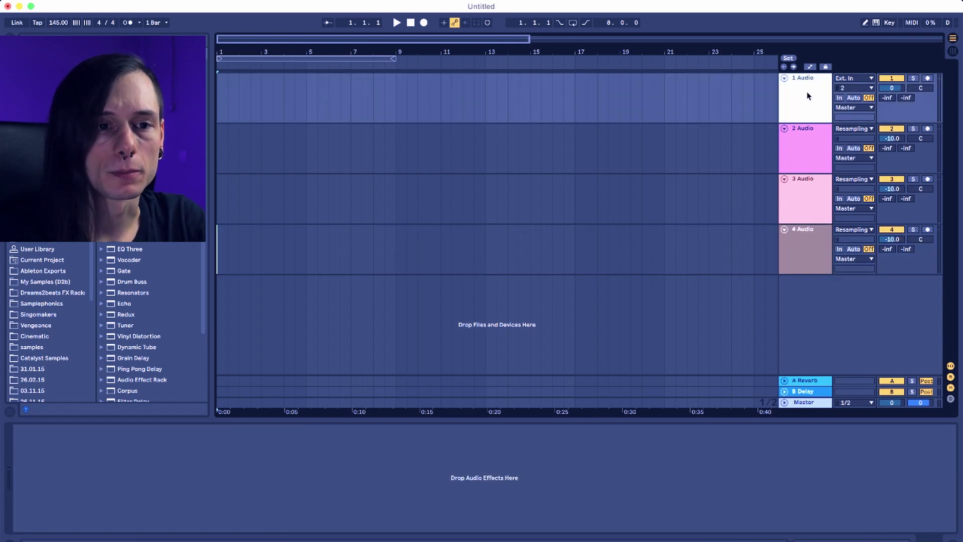
click(895, 89)
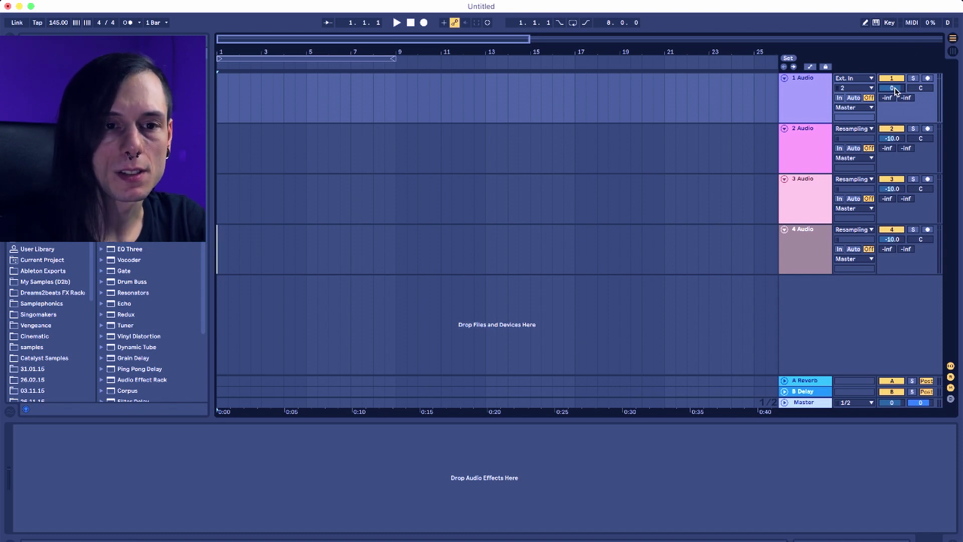
right_click(790, 114)
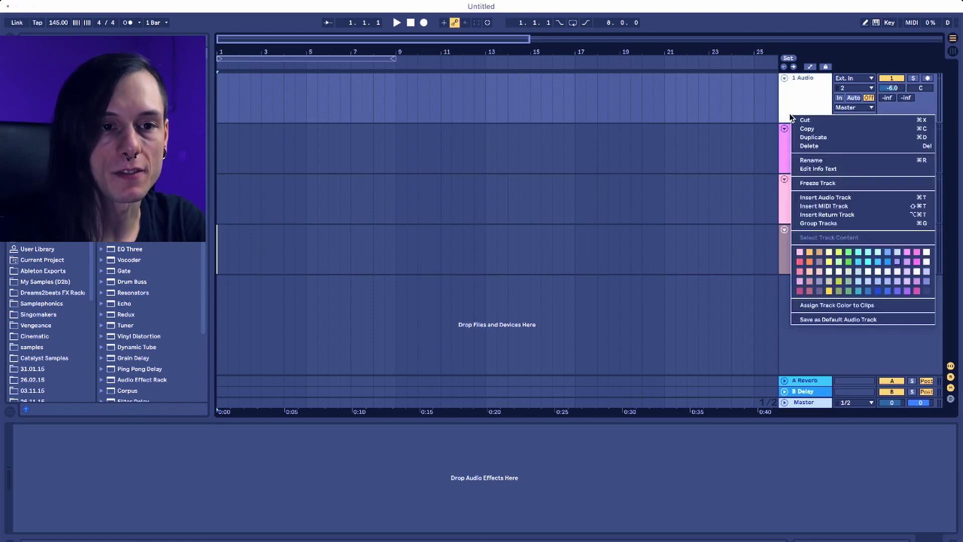
click(852, 321)
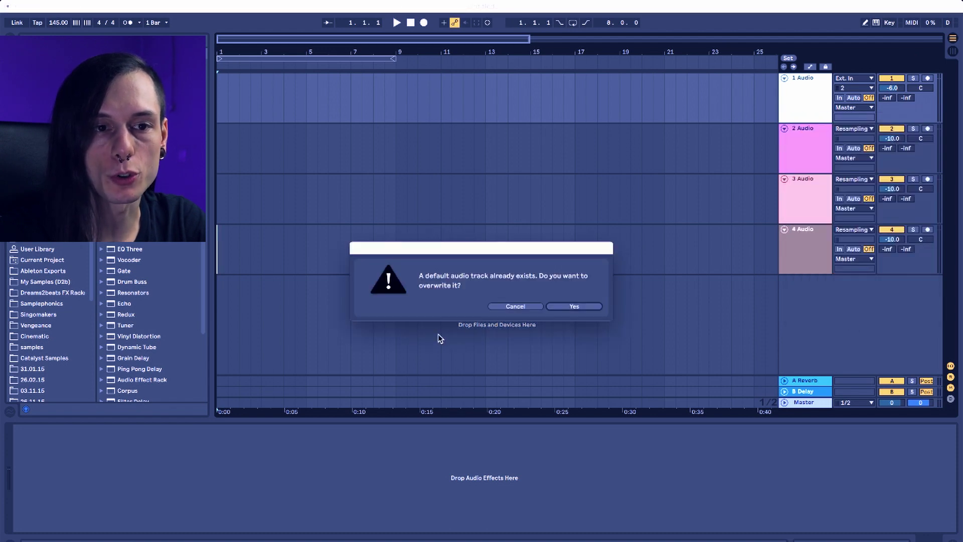
click(569, 308)
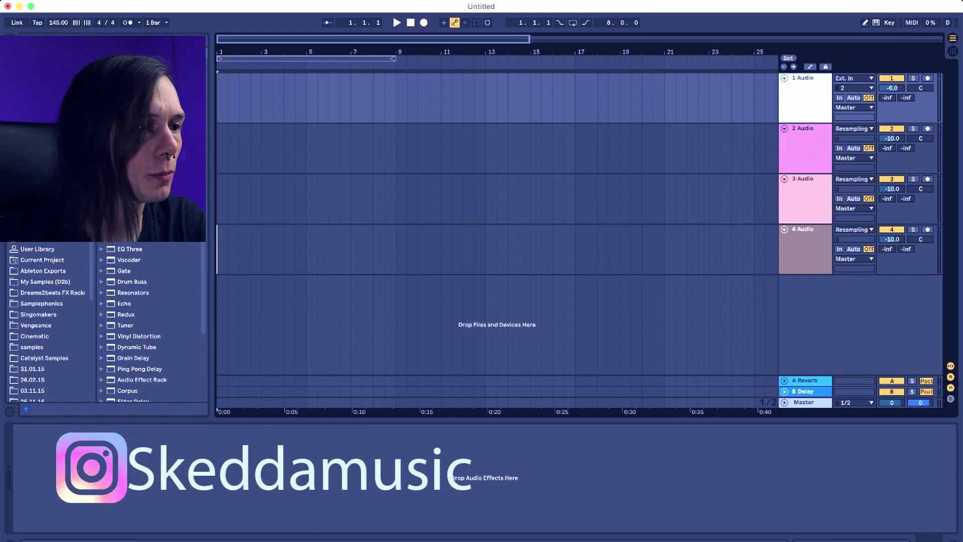
Add a switched-off EQ Eight to the first audio track and overwrite the default audio track with this setup.
click(88, 484)
key(ctrl+v)
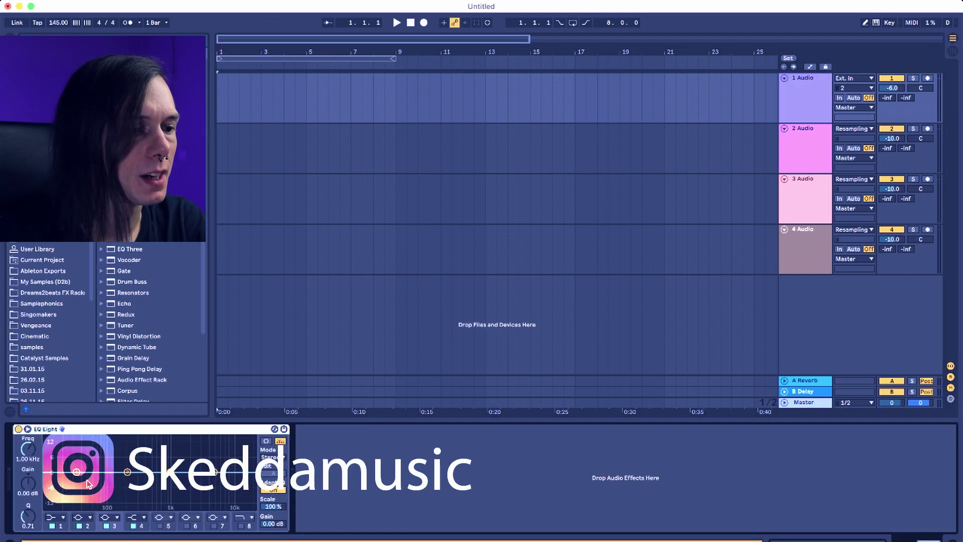
click(18, 429)
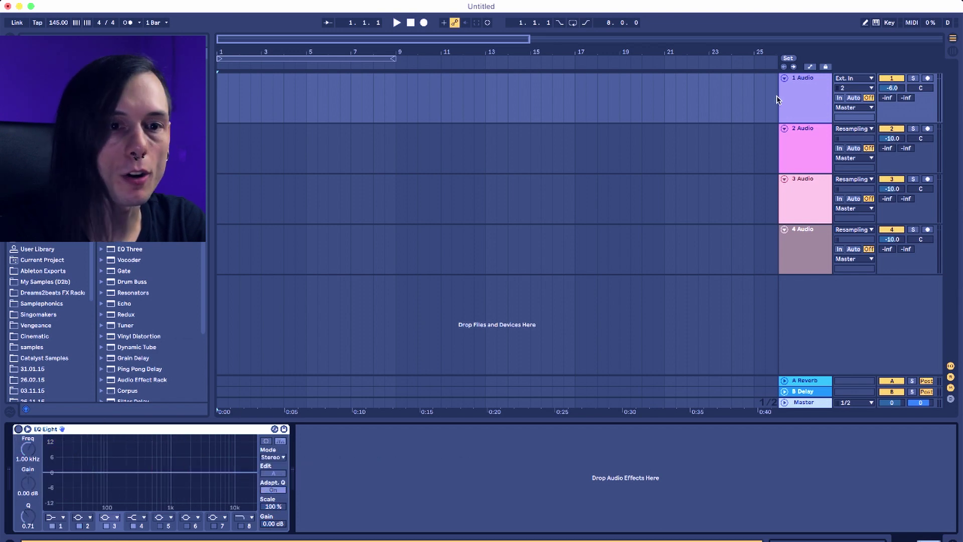
click(798, 93)
right_click(797, 93)
click(826, 301)
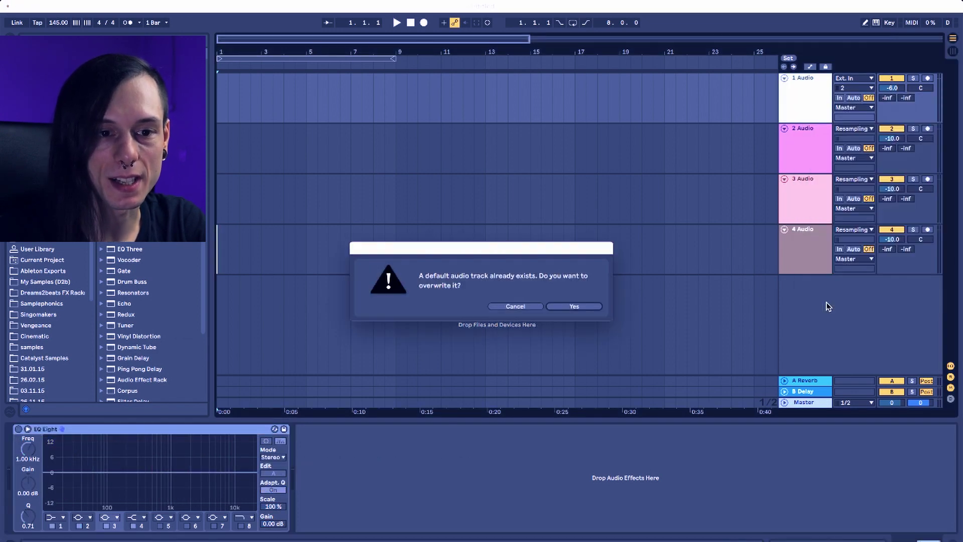
click(572, 307)
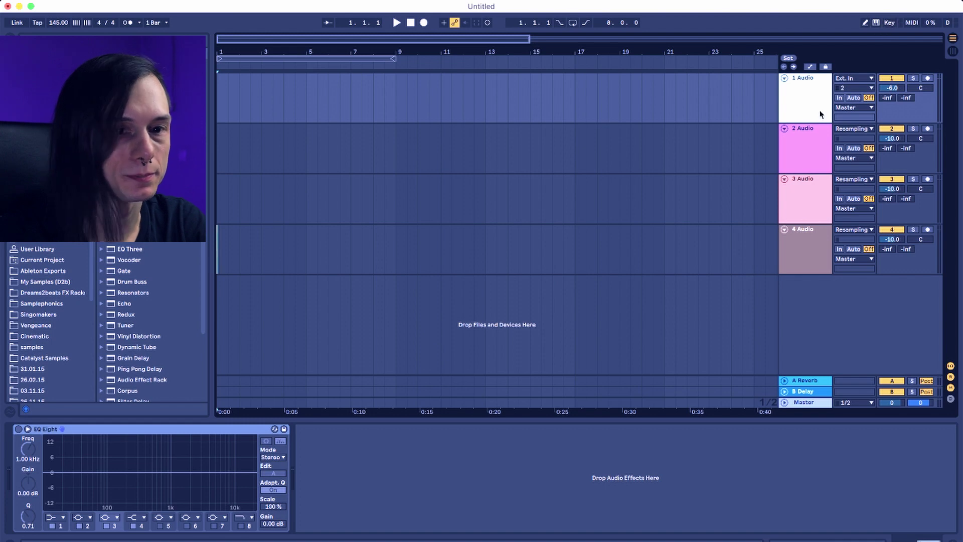
Start a new set and replace its original audio track with a newly inserted default audio track.
key(super+n)
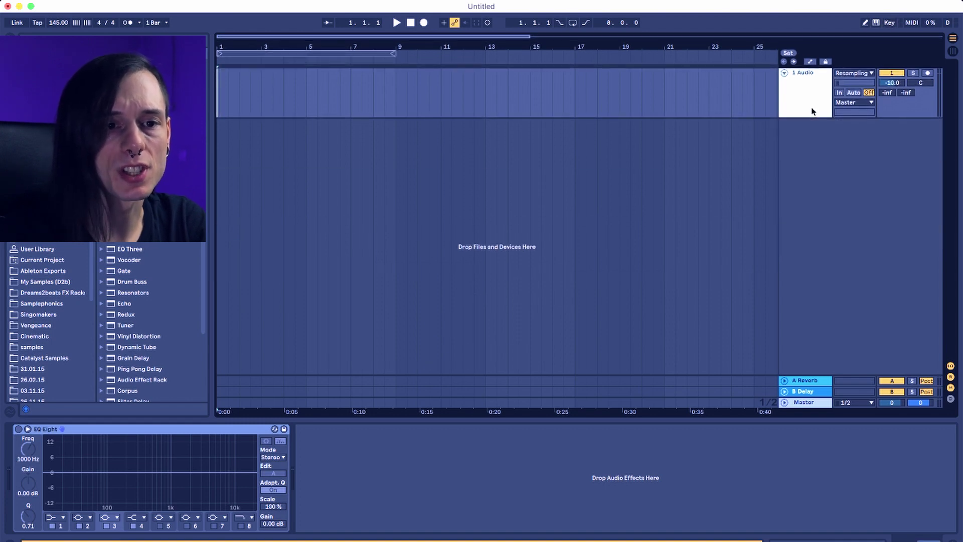
key(super+t)
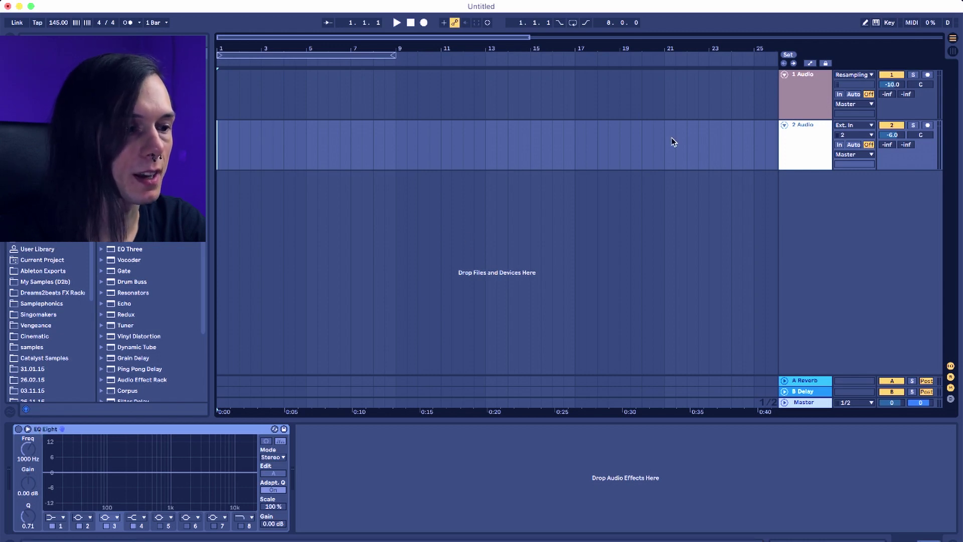
click(803, 101)
key(Delete)
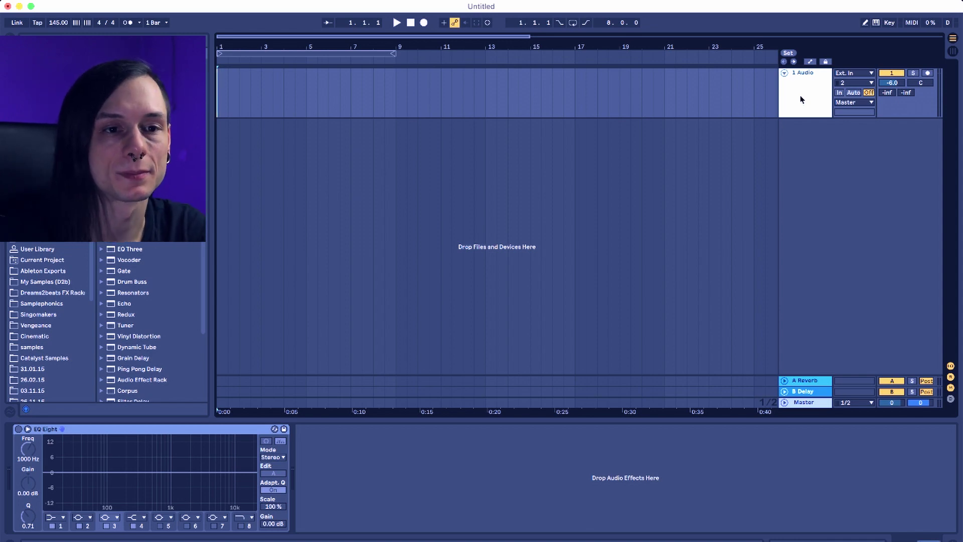
Add three more default audio tracks so that the set has four.
key(super+d)
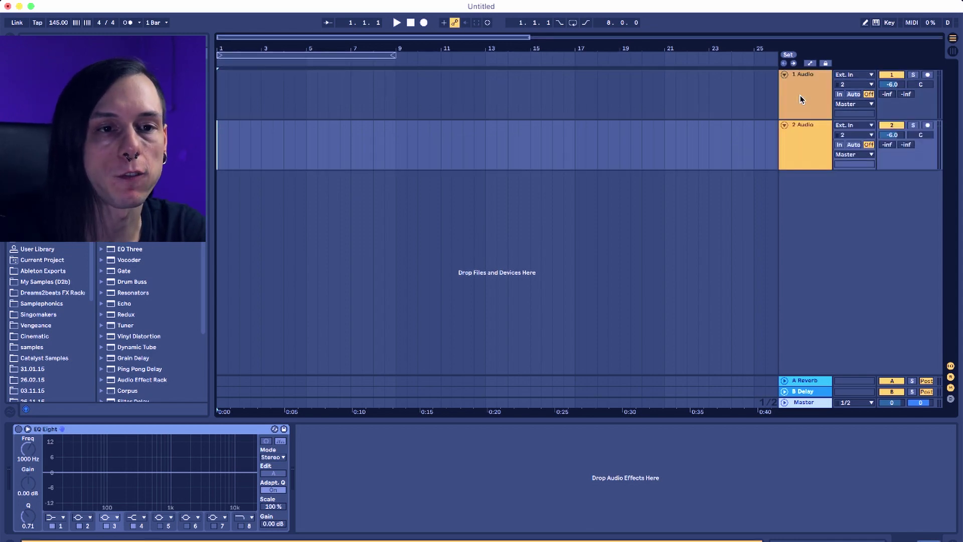
key(super+t)
key(super+t)
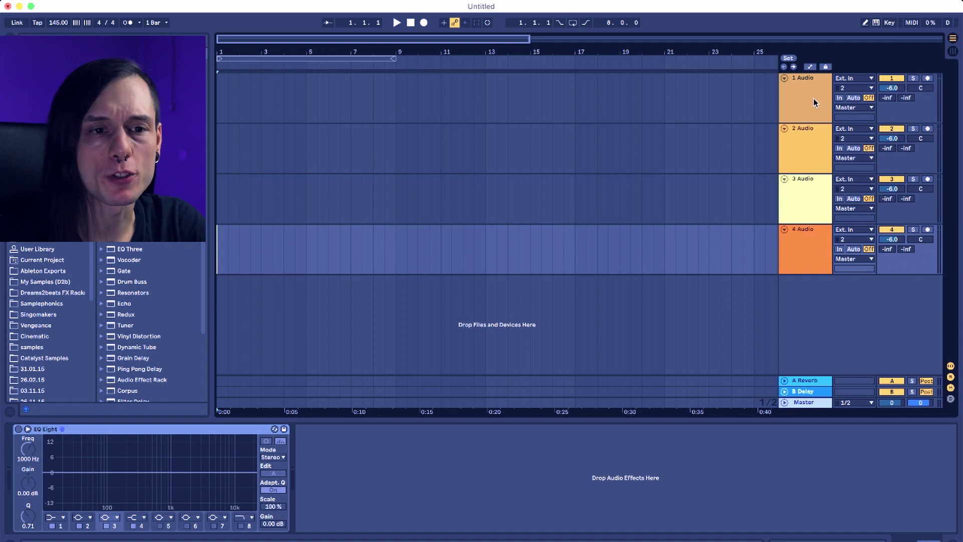
Put the first audio track into its own group.
click(813, 101)
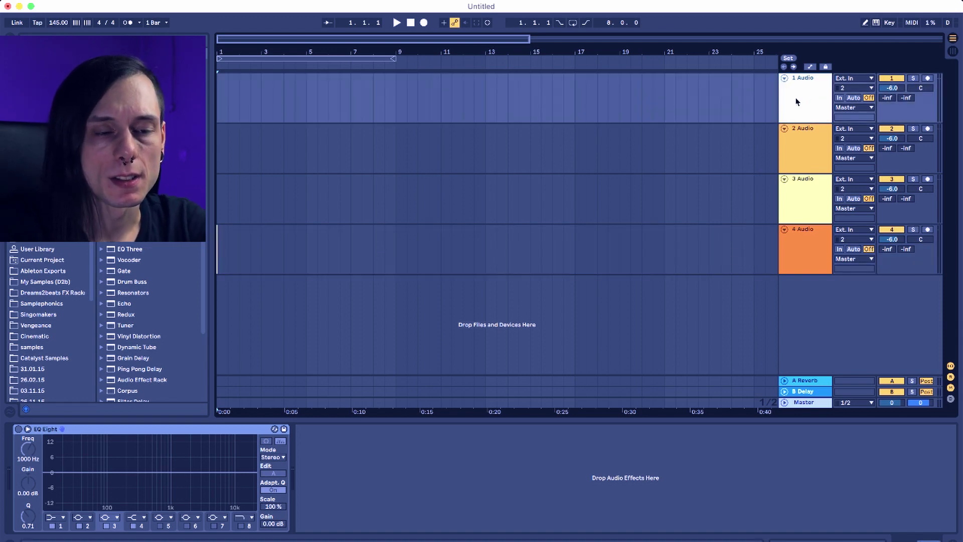
click(798, 257)
click(798, 118)
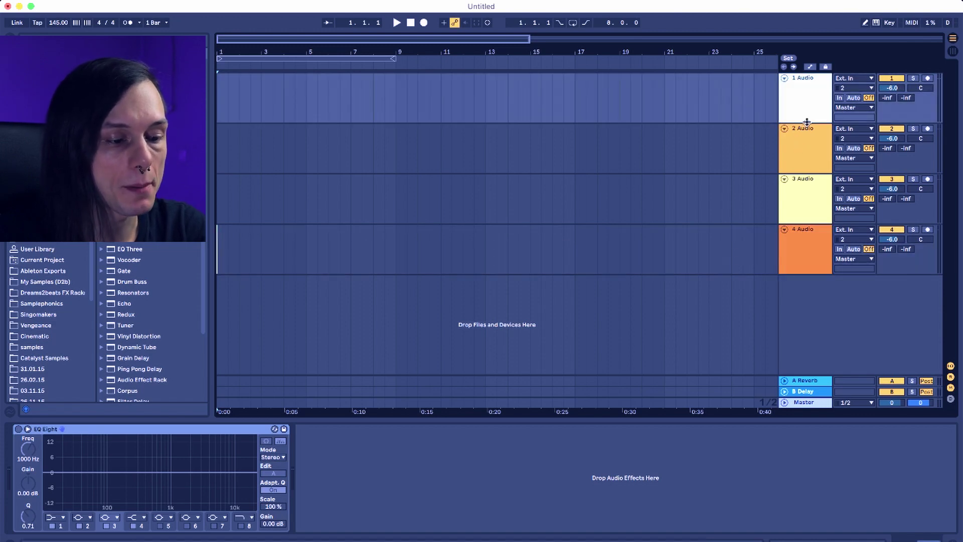
key(super+g)
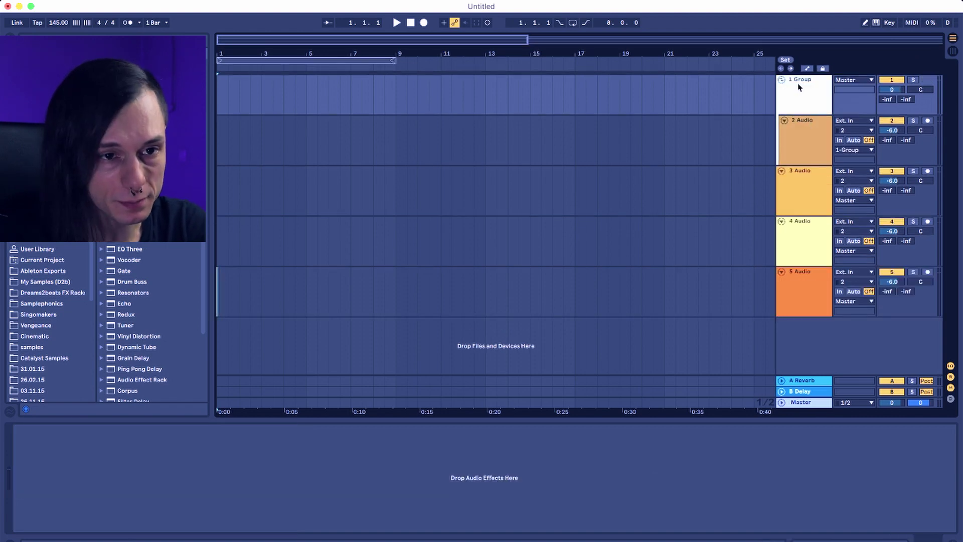
Ungroup the first audio track and group it again.
right_click(797, 84)
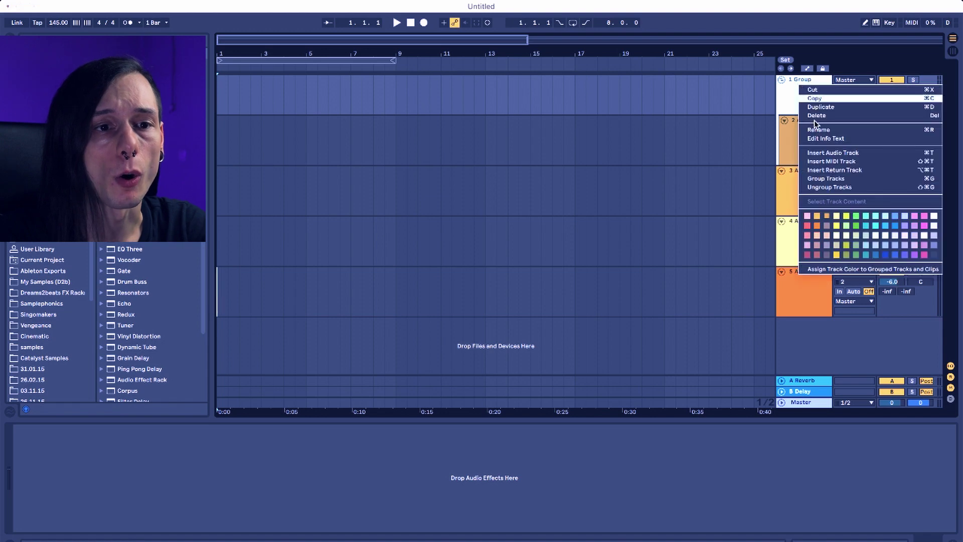
click(830, 187)
right_click(808, 93)
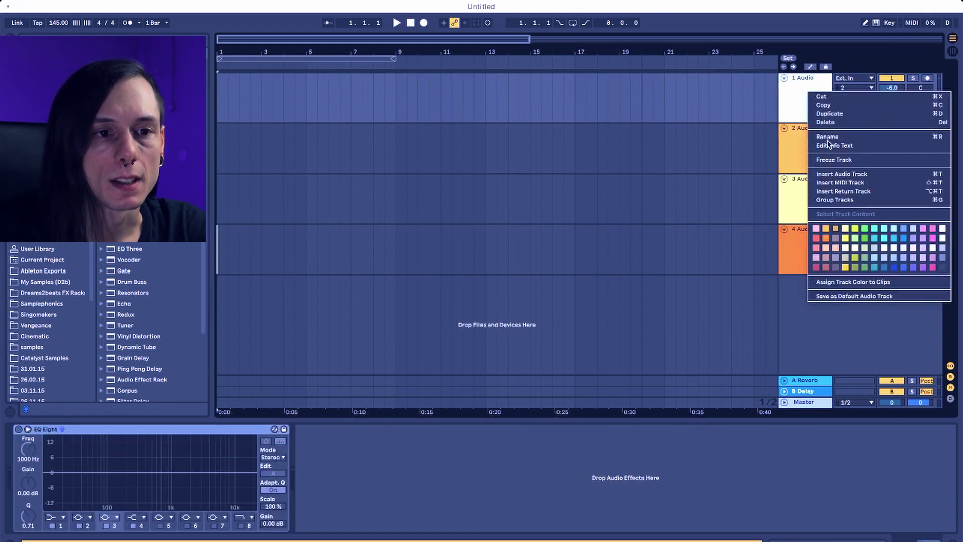
click(838, 198)
Rename the group track as Drums.
click(806, 90)
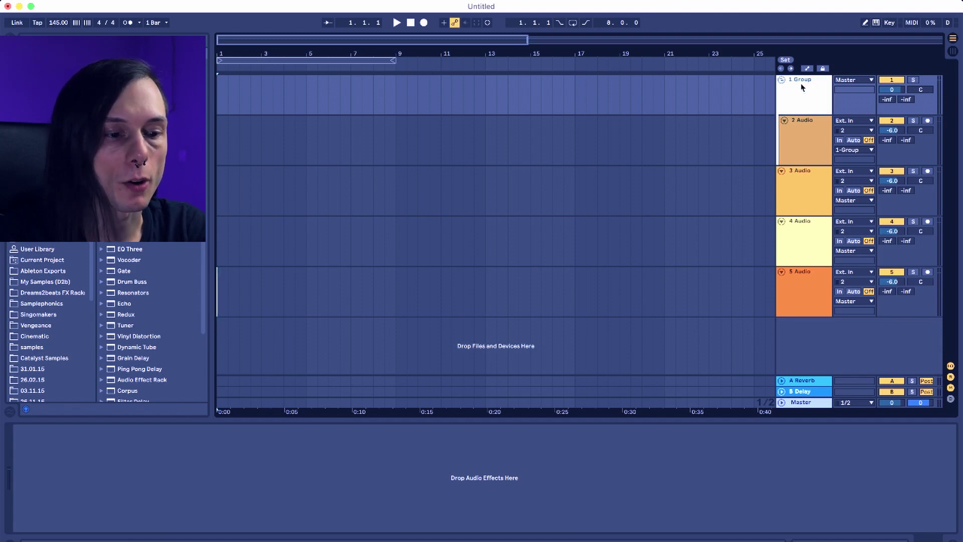
key(super+r)
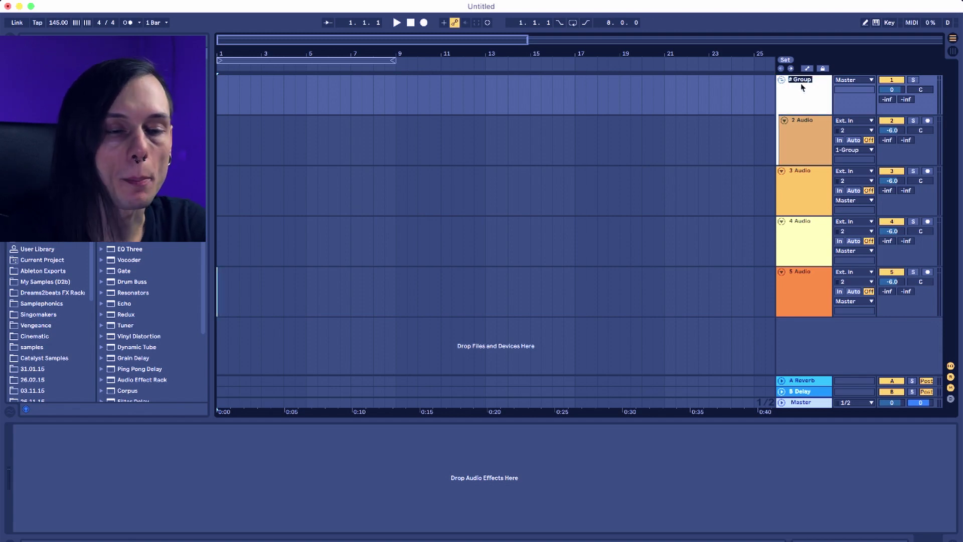
text(d)
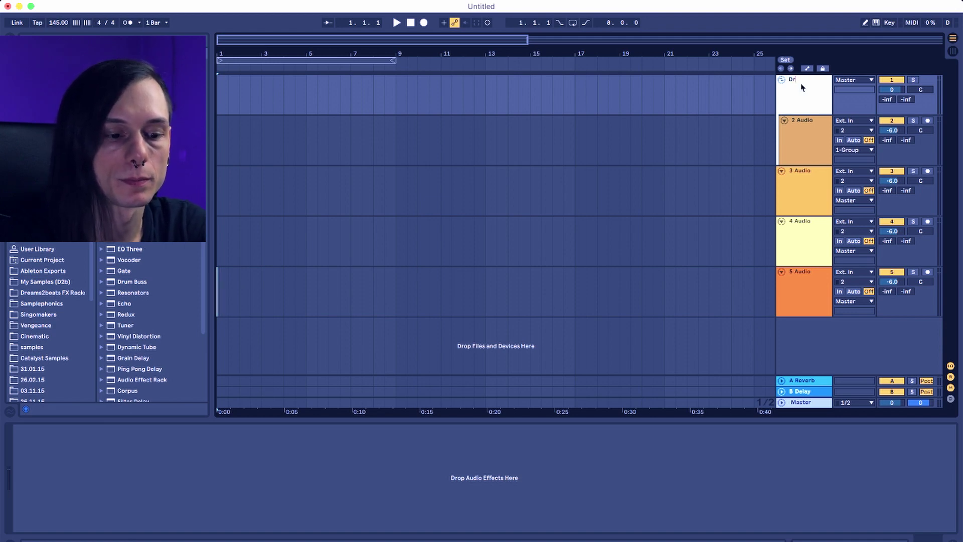
text(rums)
key(Return)
Color the Drums group and the audio track inside it red.
right_click(802, 87)
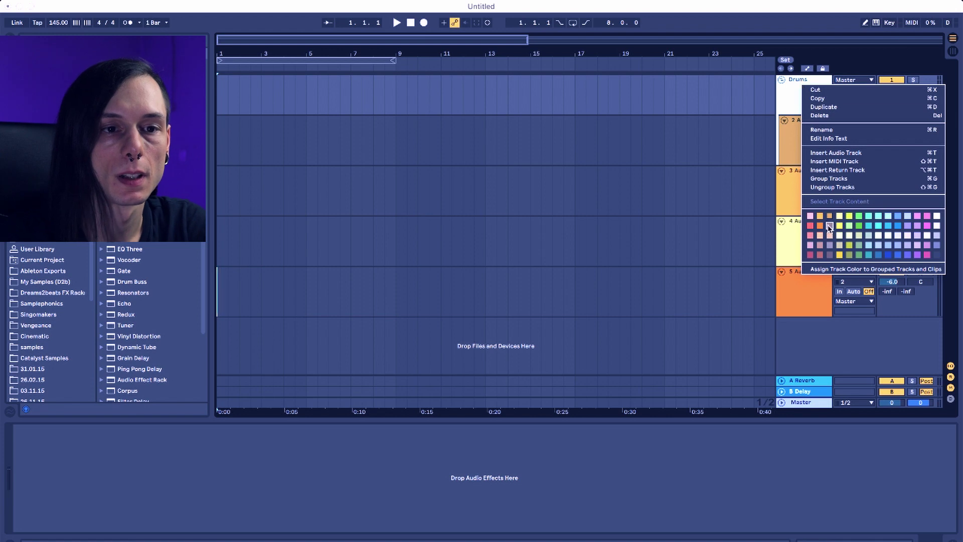
click(811, 227)
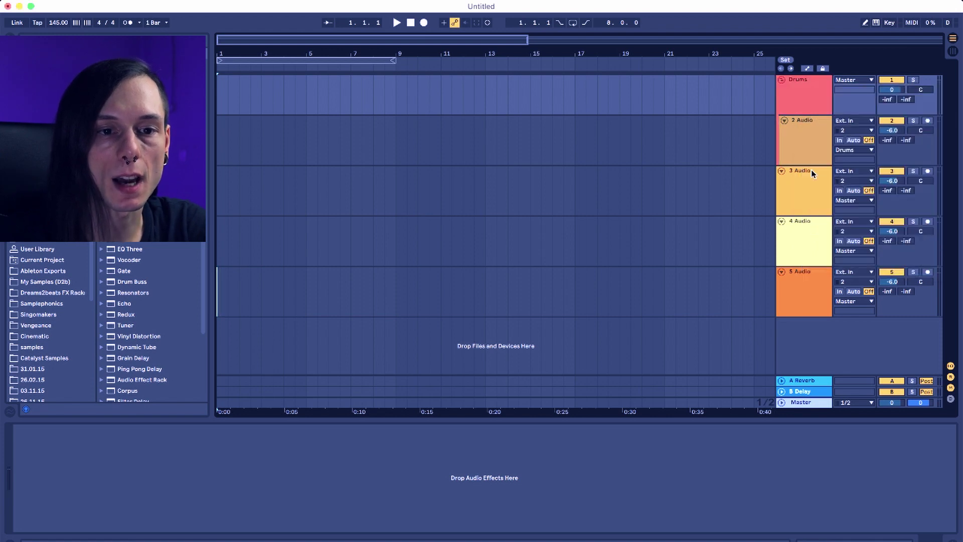
right_click(808, 132)
click(818, 252)
Duplicate the audio track inside the Drums group twice.
click(813, 129)
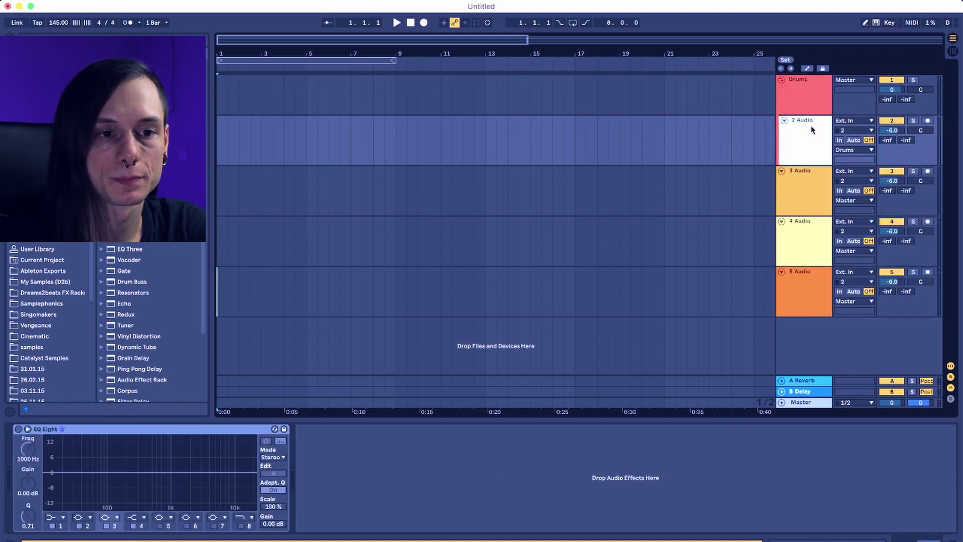
key(super+d)
key(super+d)
Rename the first audio track in the Drums group as Kick.
click(809, 136)
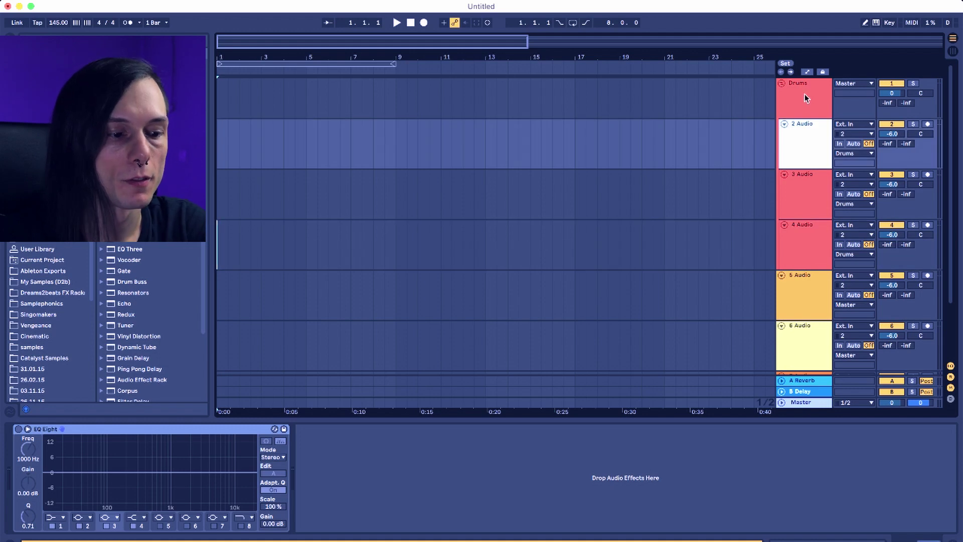
key(super+r)
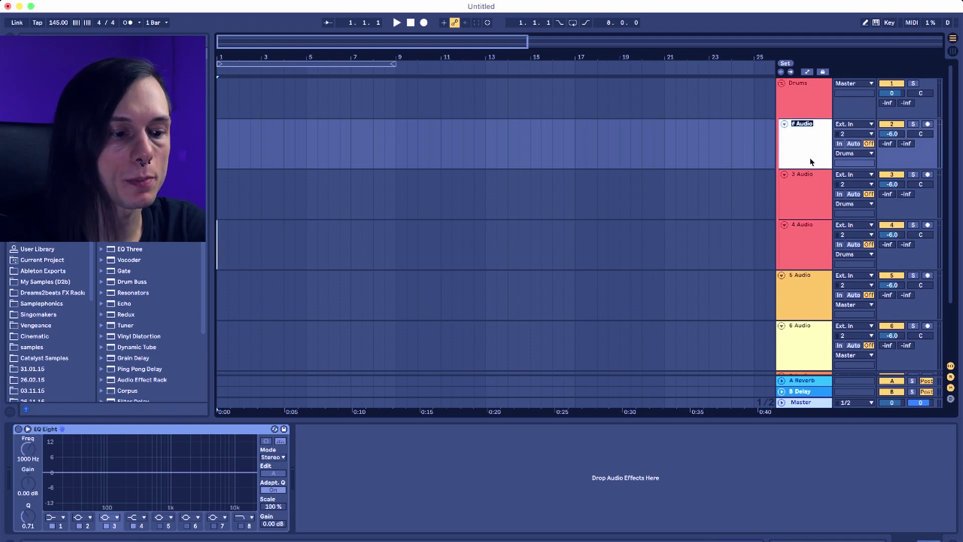
text(Kick)
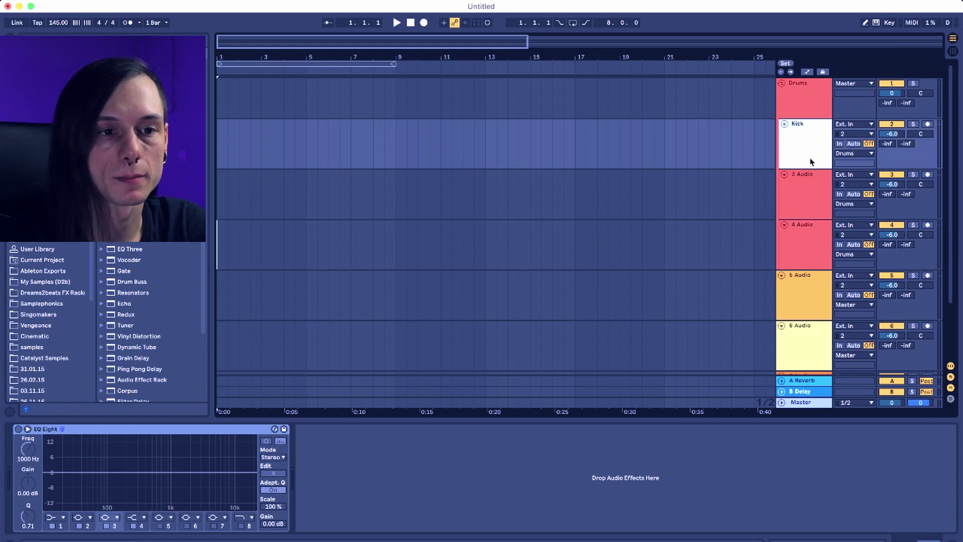
key(Return)
Rename both the second and third audio tracks in the Drums group as Snare.
click(802, 186)
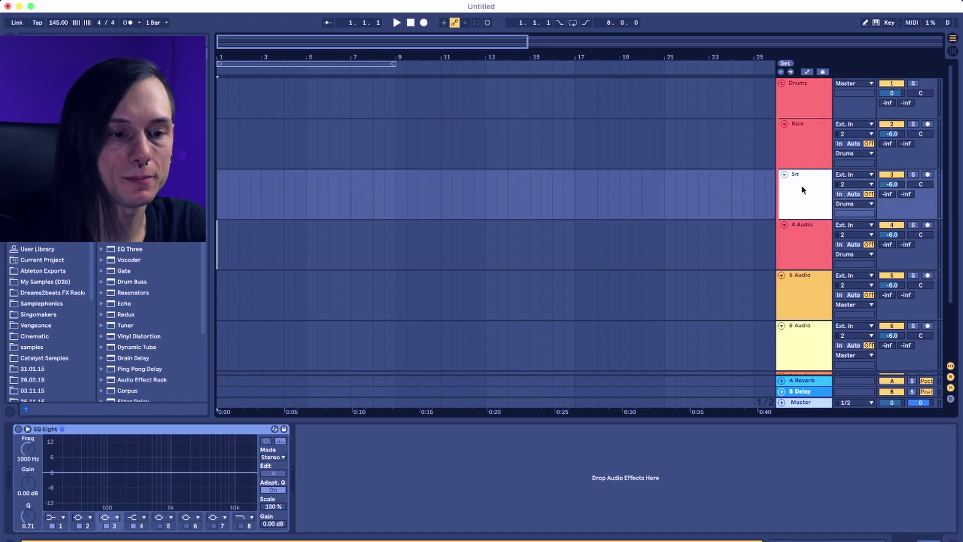
key(BackSpace)
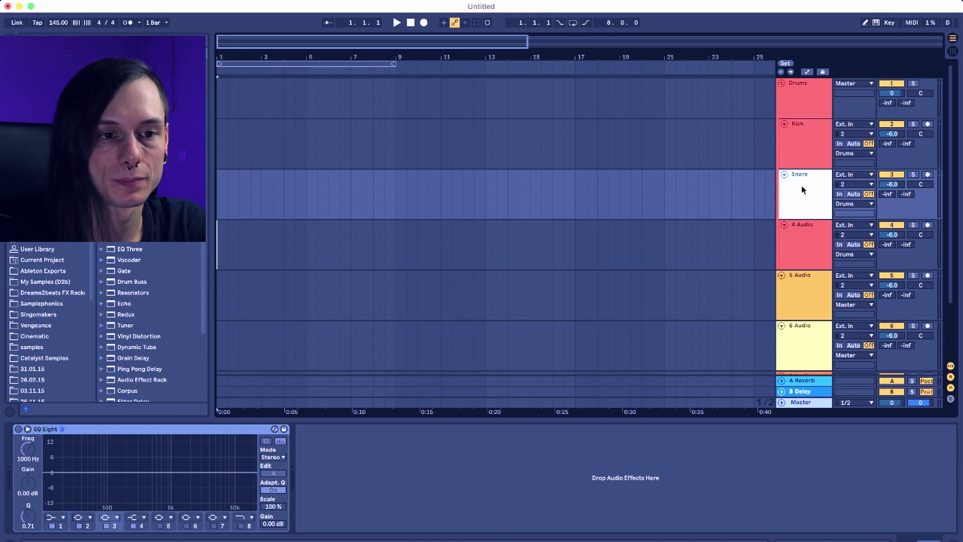
click(821, 240)
key(super+r)
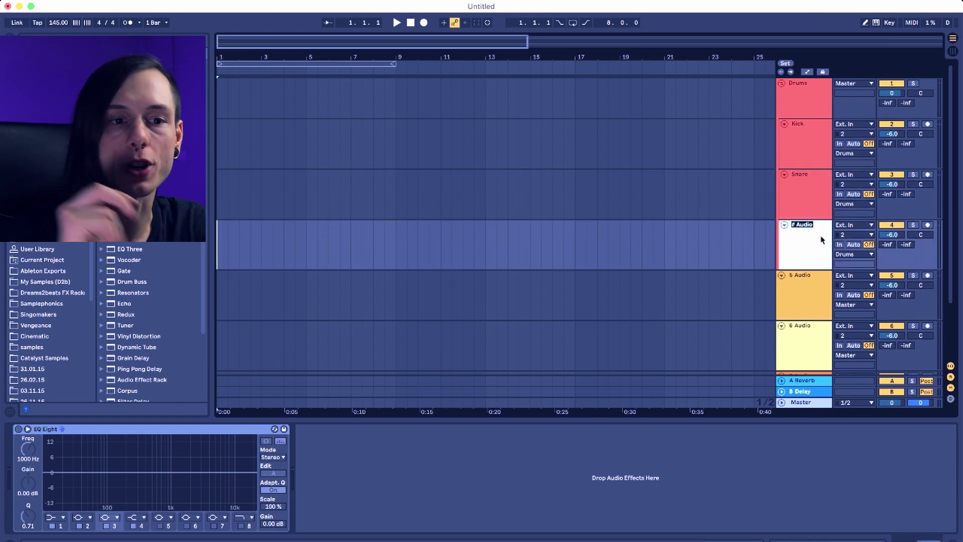
text(Snare)
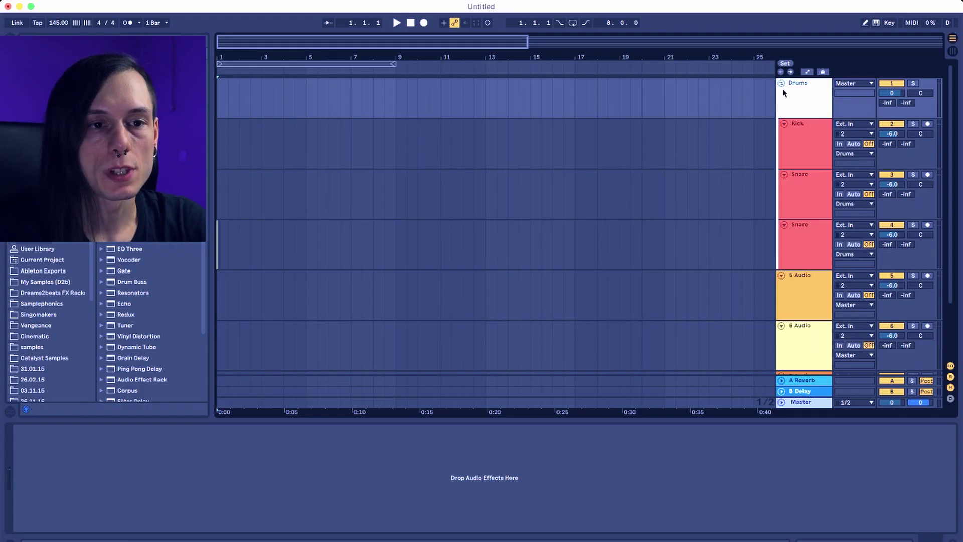
Fold the Drums group, then put the first audio track below it in a group named Synths.
click(781, 83)
click(798, 113)
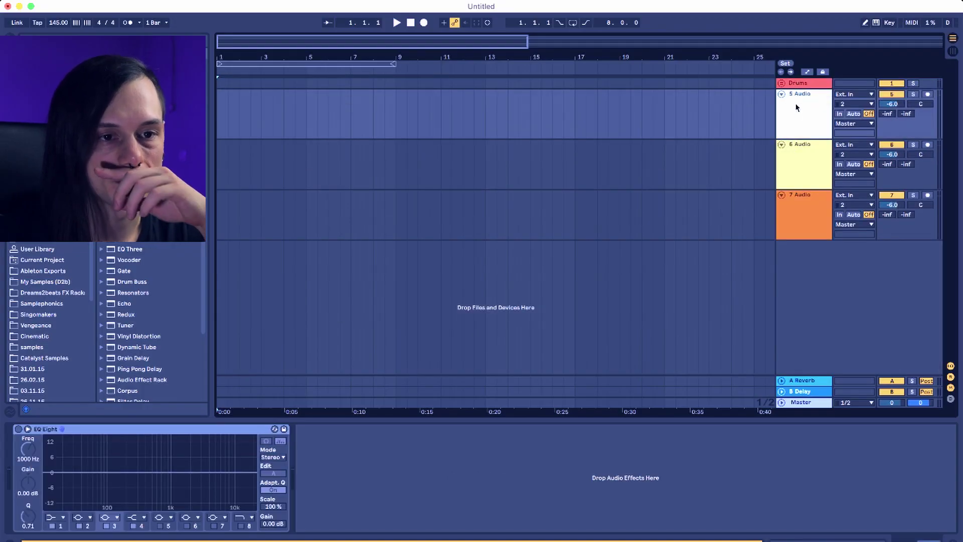
right_click(797, 106)
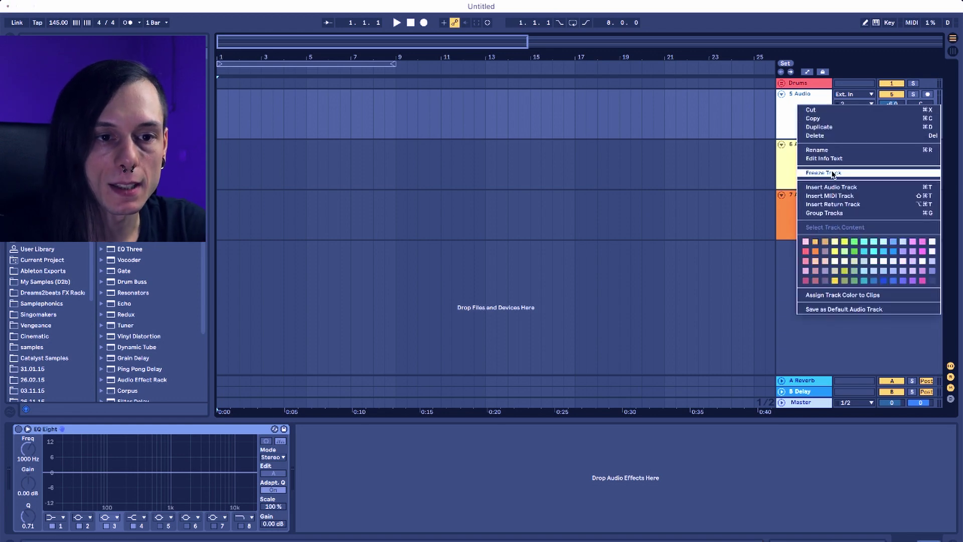
click(834, 214)
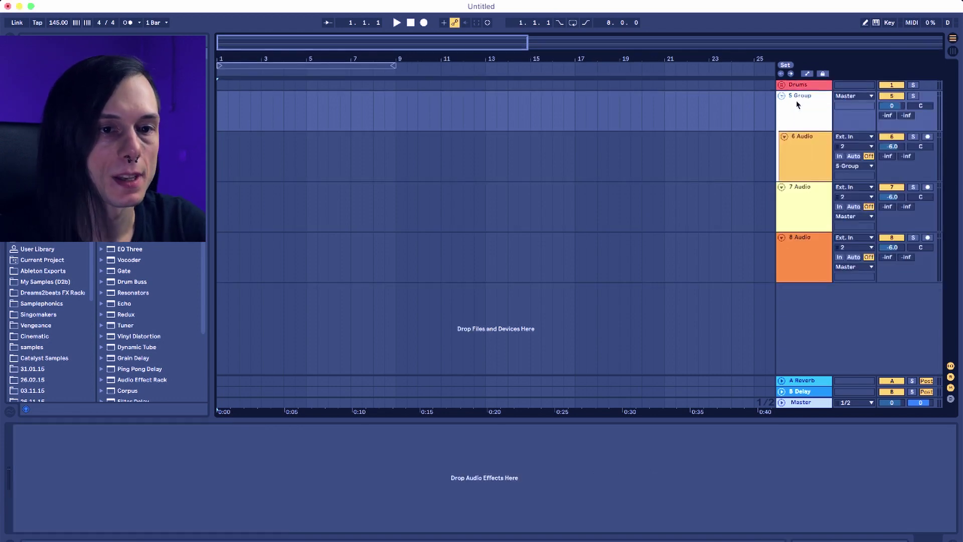
right_click(799, 104)
click(818, 149)
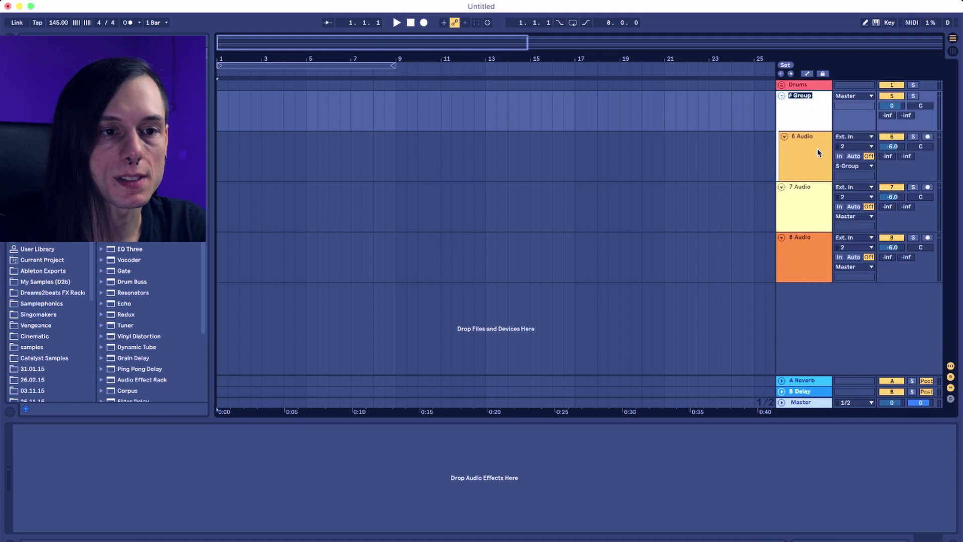
text(Synth)
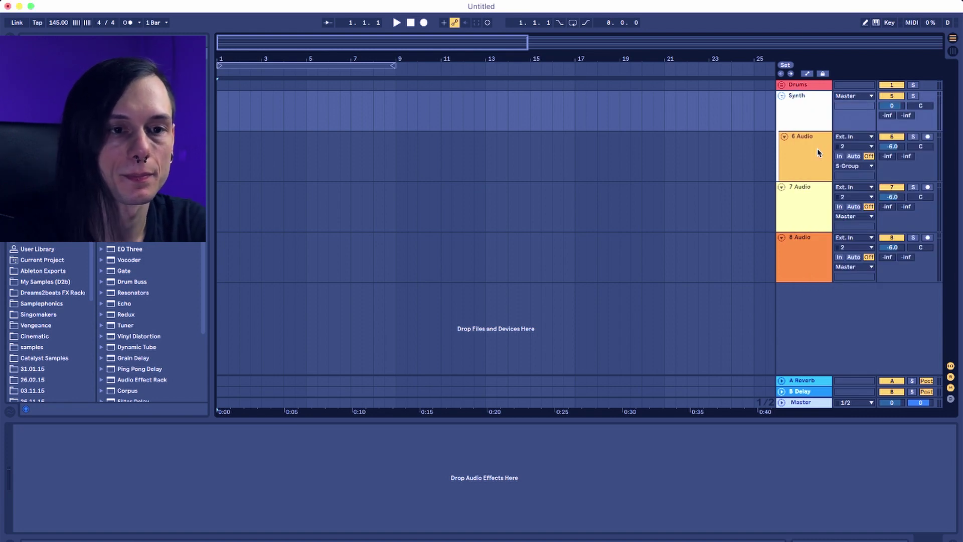
text(s)
key(Return)
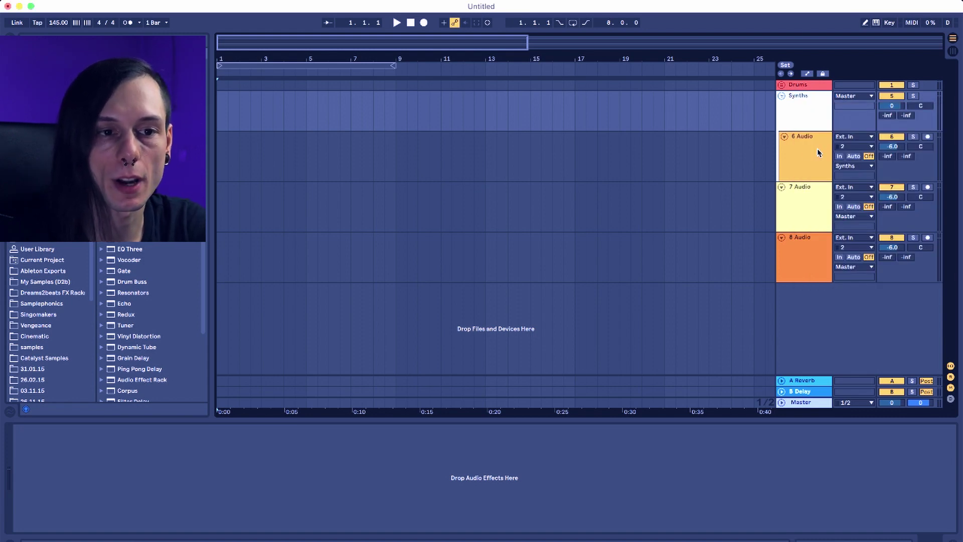
Group the yellow audio track below the Synths group and rename the new group as FX.
click(802, 205)
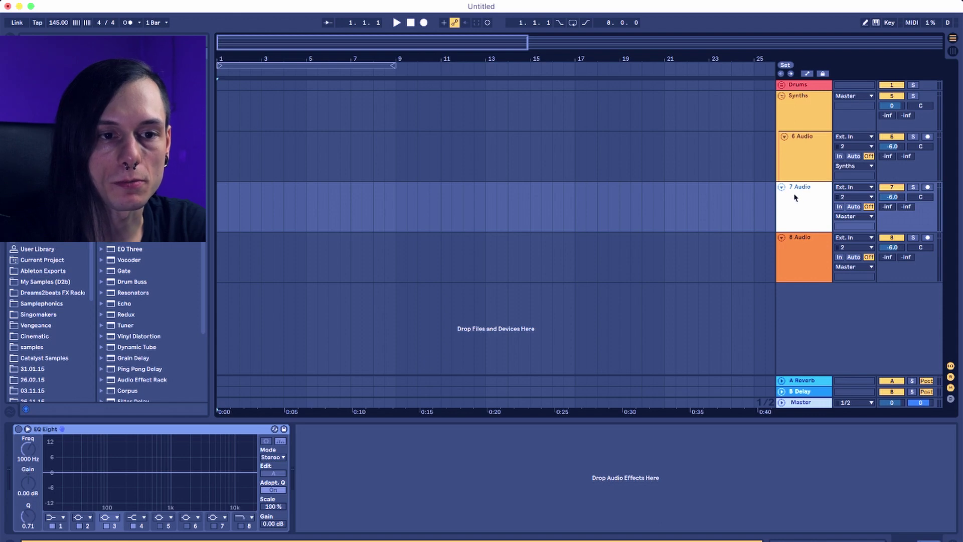
right_click(798, 197)
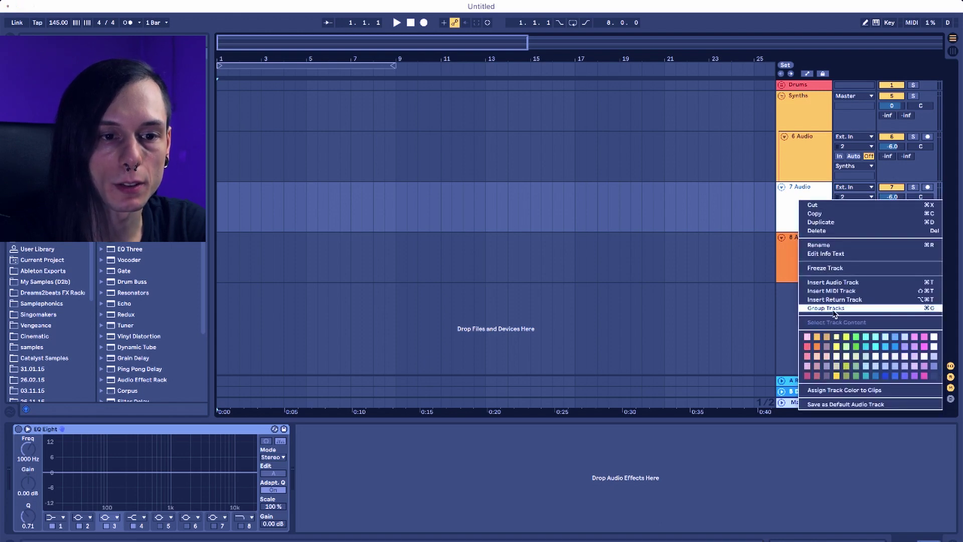
click(833, 308)
click(790, 203)
key(super+r)
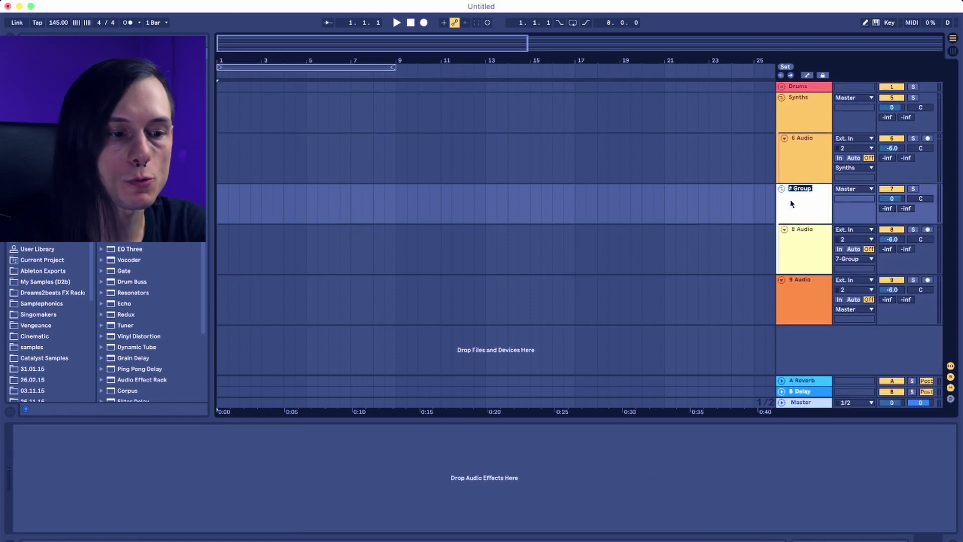
text(FX)
key(Return)
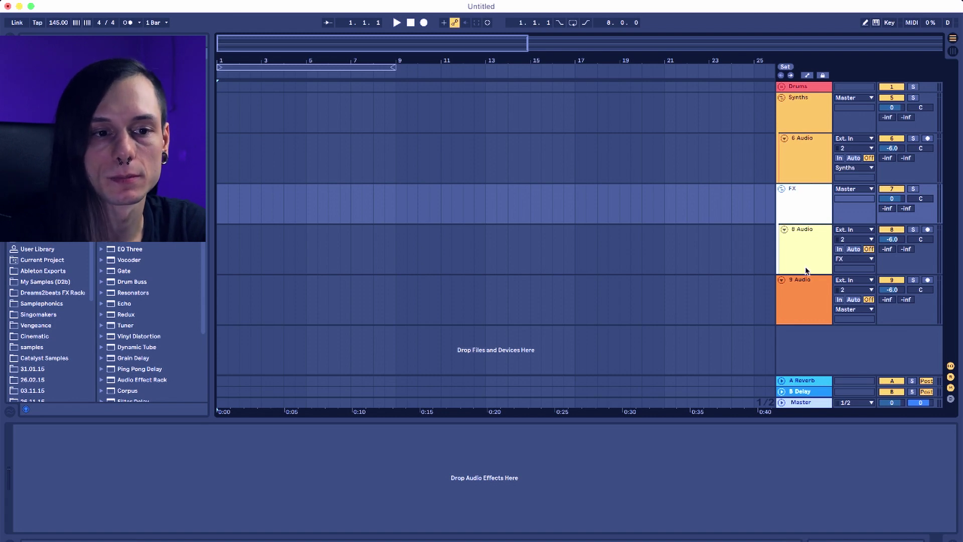
Delete the leftover orange audio track and fold the Synths and FX groups.
click(796, 282)
key(Delete)
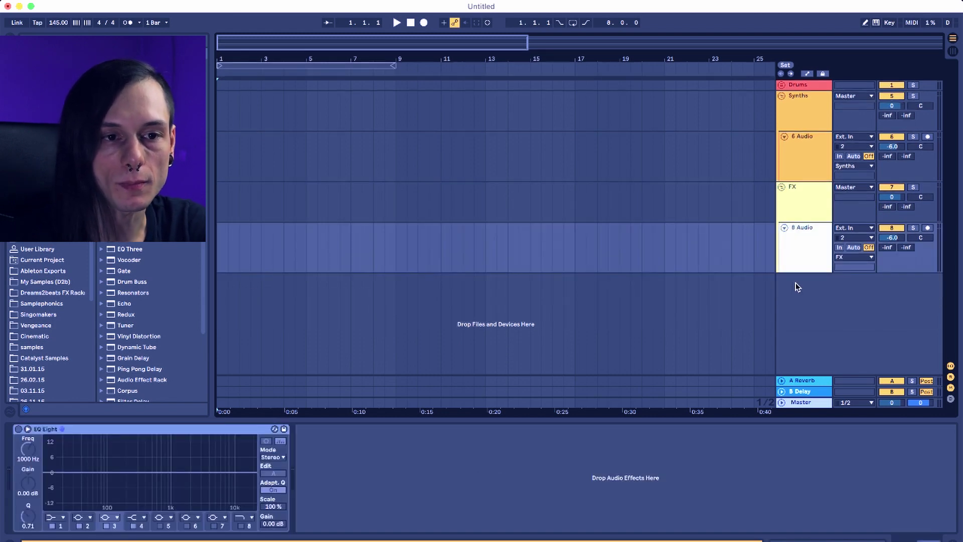
click(782, 98)
click(782, 106)
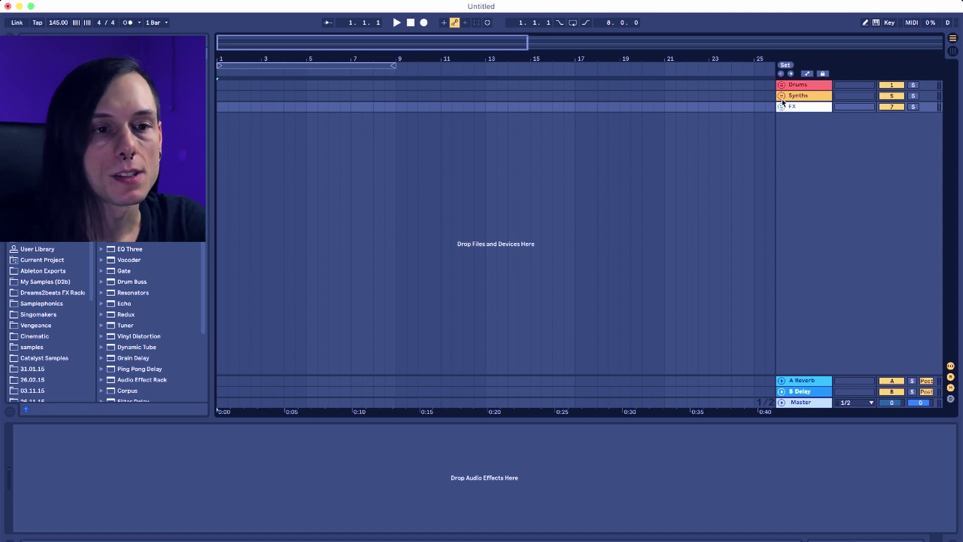
Unfold the FX group and place the Kick 15 - DUBSTEP sample at the start of its audio track.
click(781, 107)
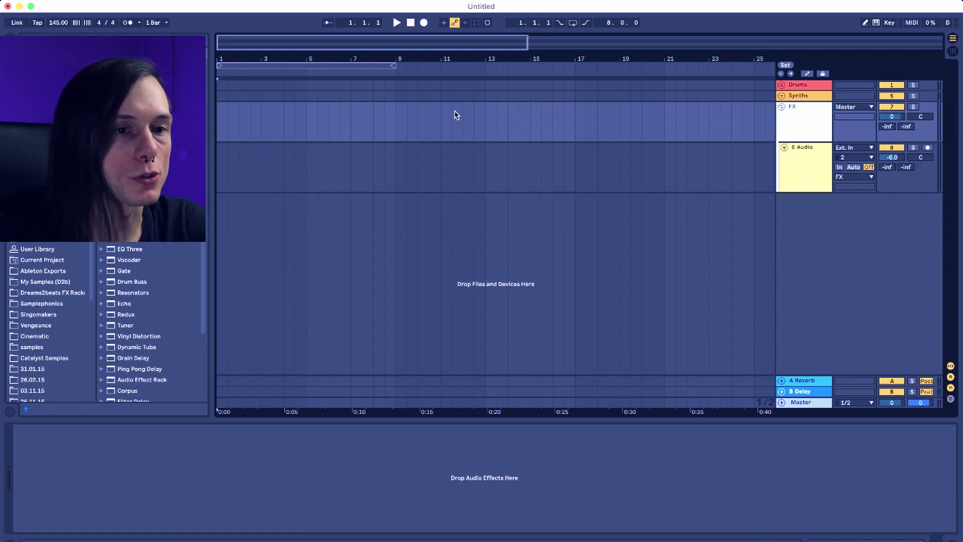
click(805, 165)
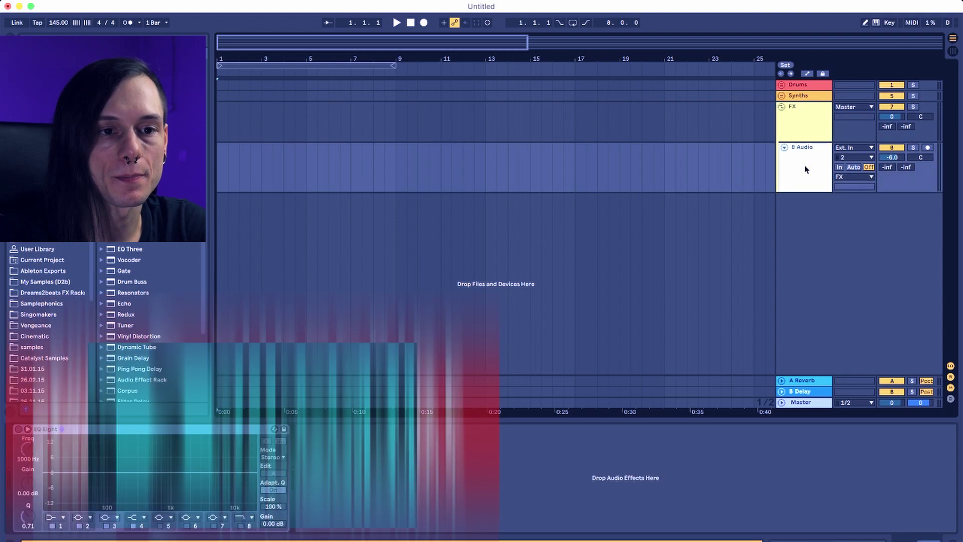
click(219, 179)
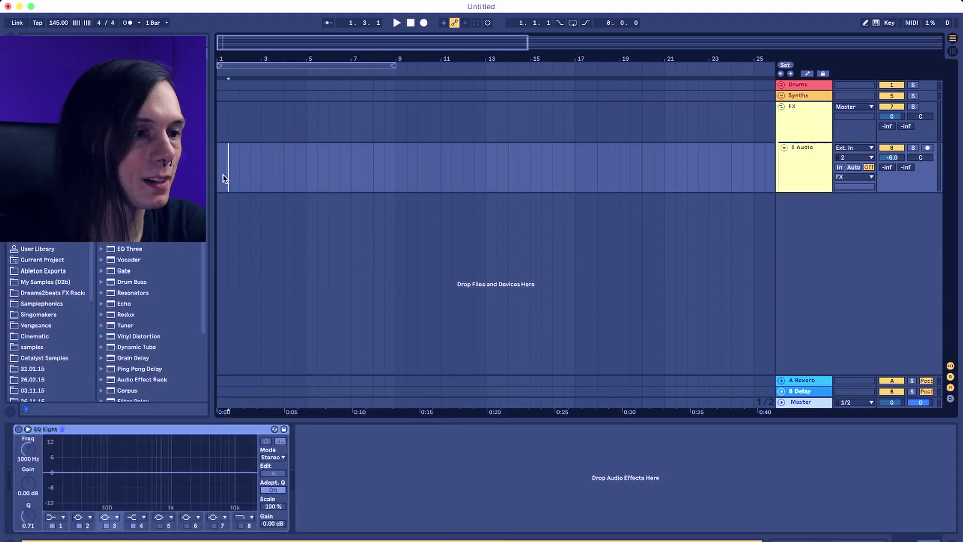
key(plus)
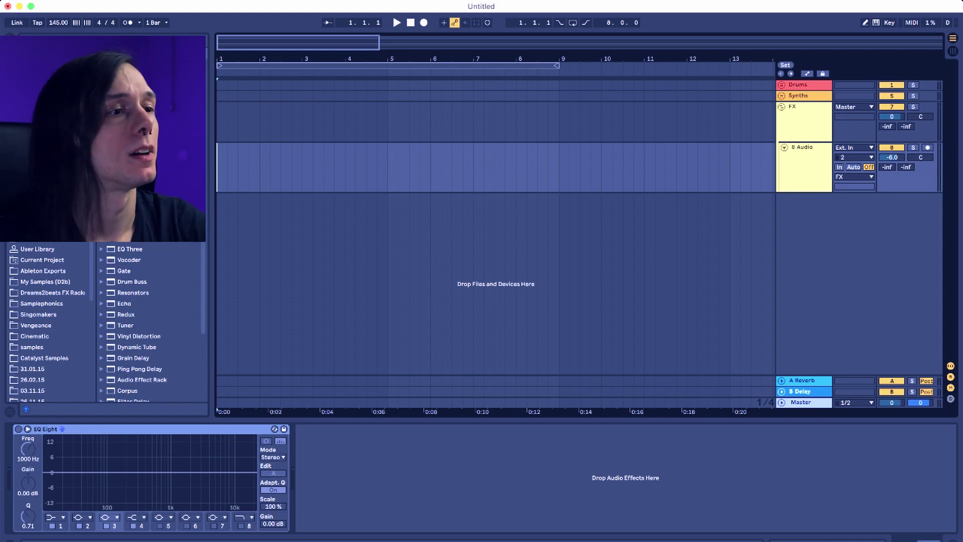
click(40, 74)
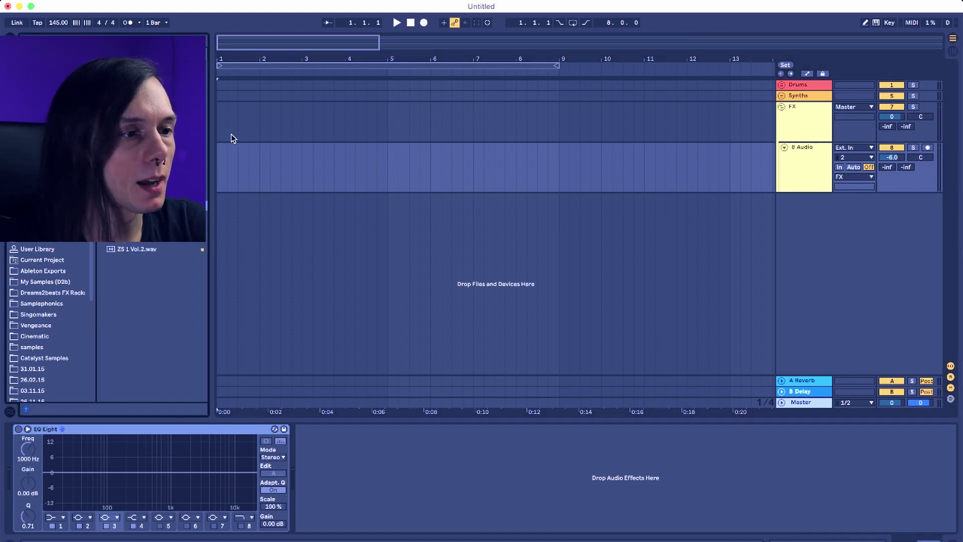
drag(211, 139, 257, 138)
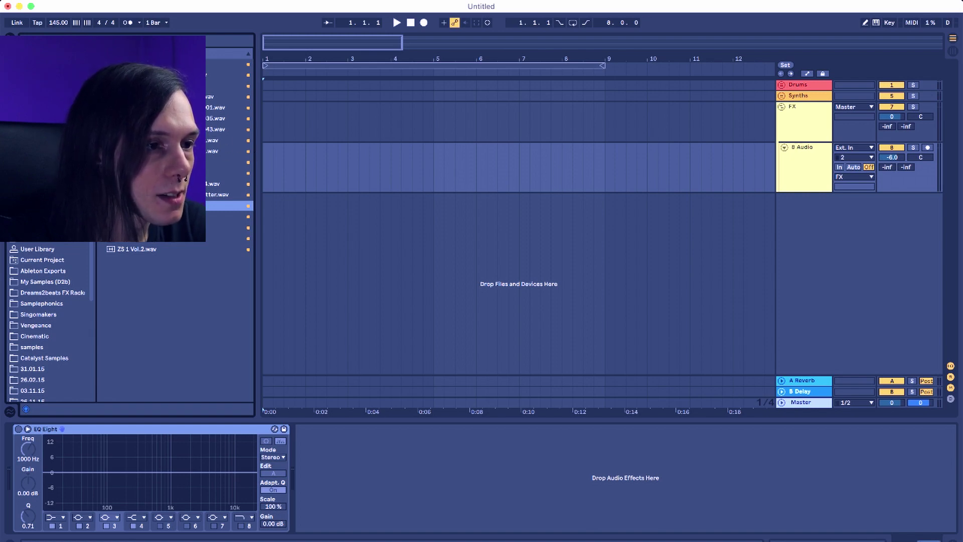
drag(229, 205, 269, 172)
key(plus)
key(plus)
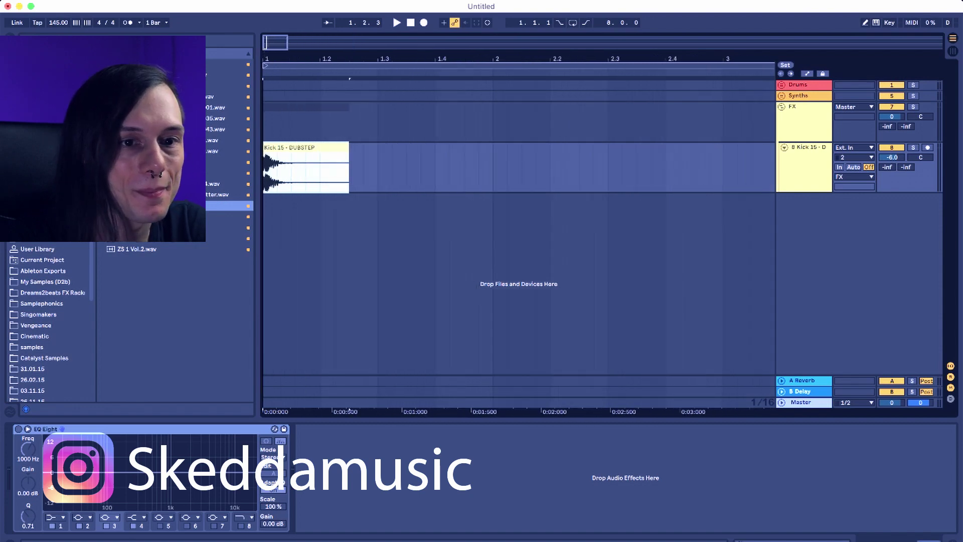
Play back the unprocessed kick clip in the FX group.
click(297, 186)
key(space)
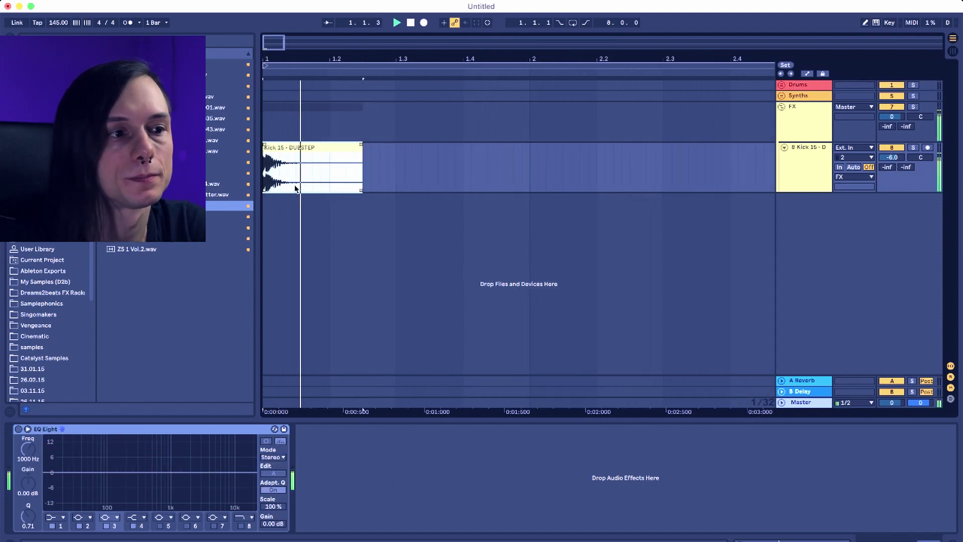
key(space)
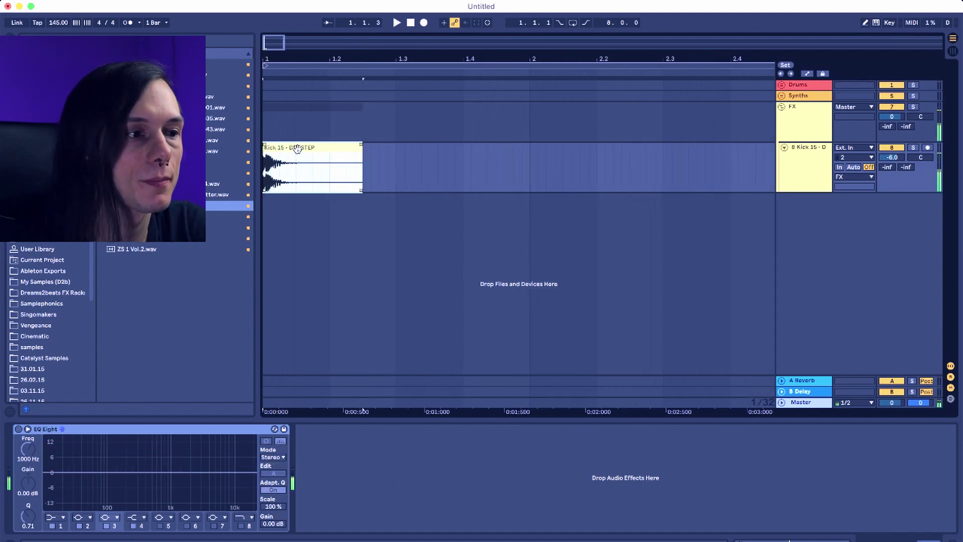
Load the cinematic effect rack from the Dreams2beats FX Racks folder onto the kick track and review its devices.
click(36, 284)
click(36, 294)
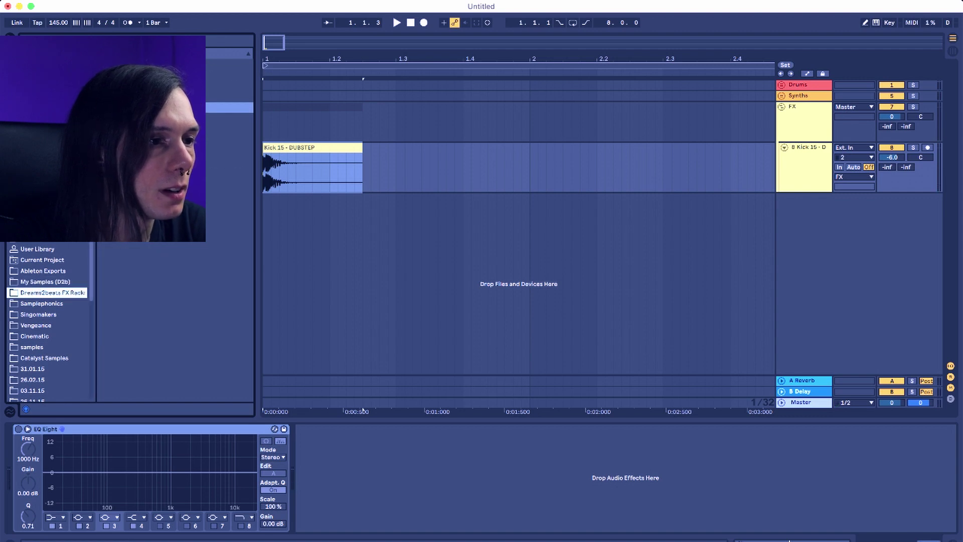
click(102, 108)
drag(228, 141, 397, 457)
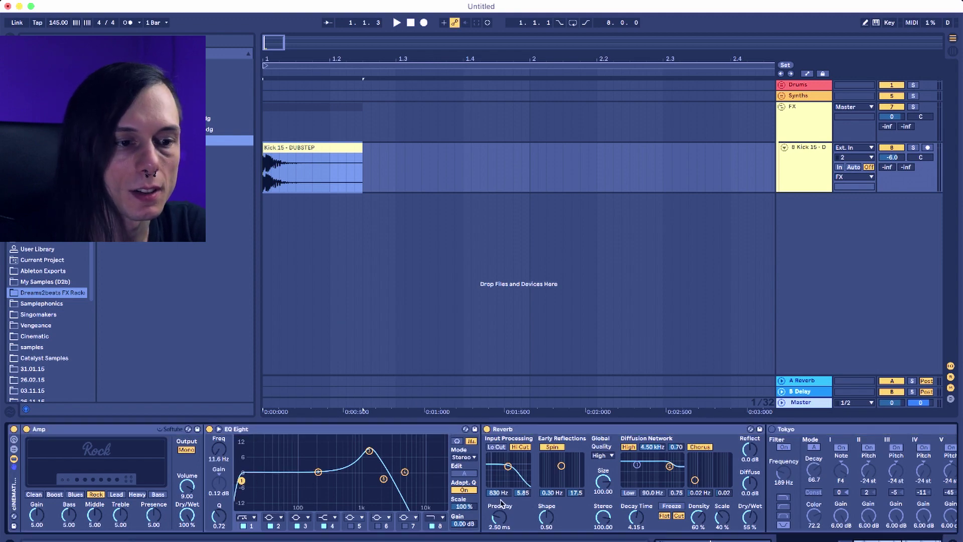
scroll(552, 483, right, 5)
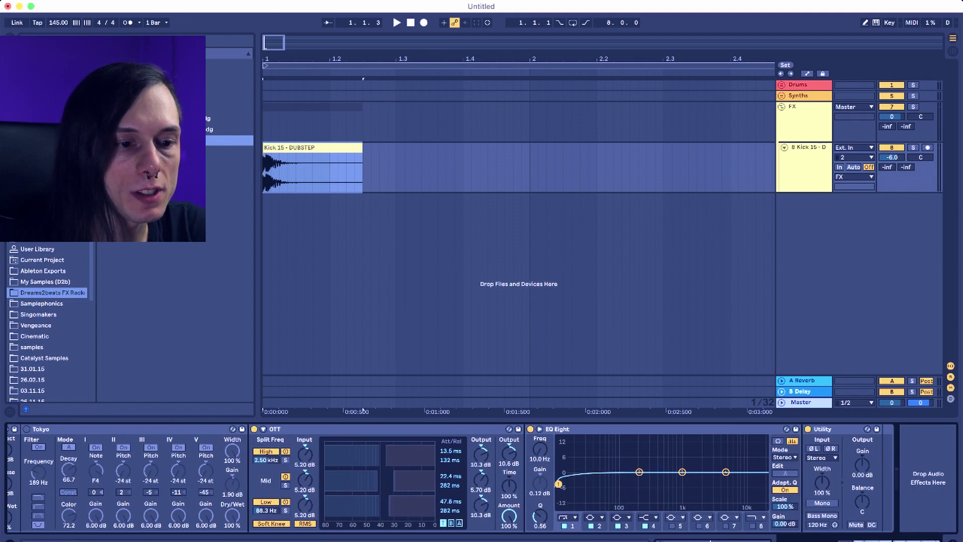
scroll(561, 483, left, 4)
scroll(561, 484, left, 4)
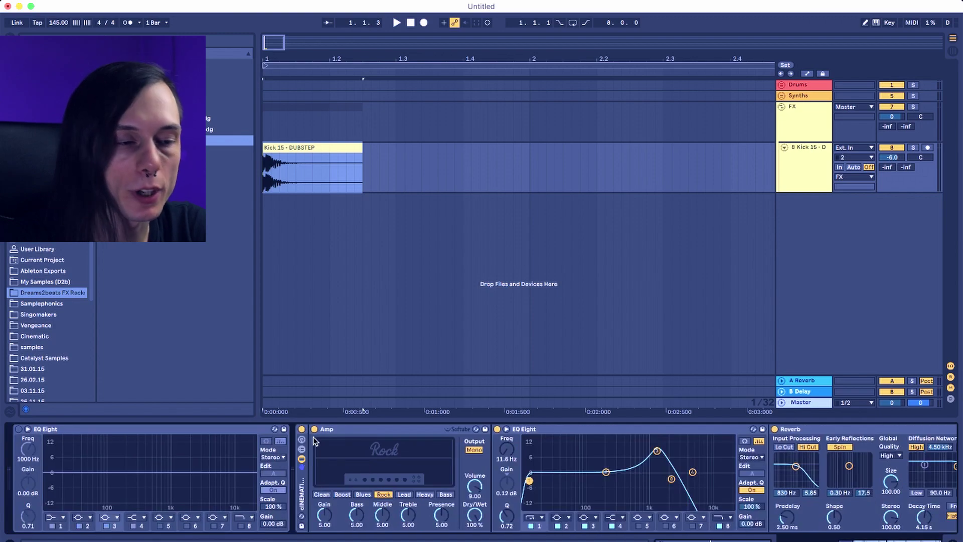
Audition the kick clip with the cinematic rack bypassed and with it enabled.
click(284, 149)
click(343, 55)
key(minus)
key(minus)
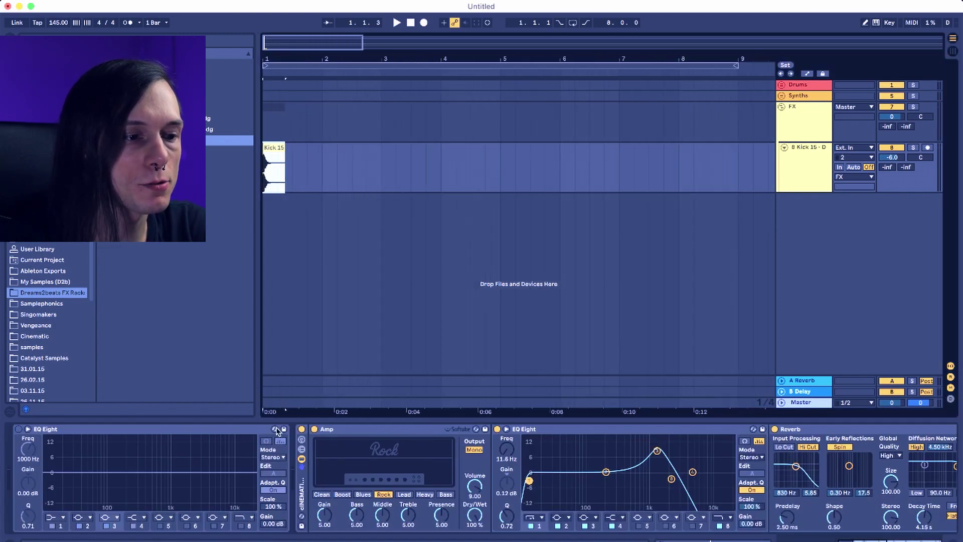
click(302, 428)
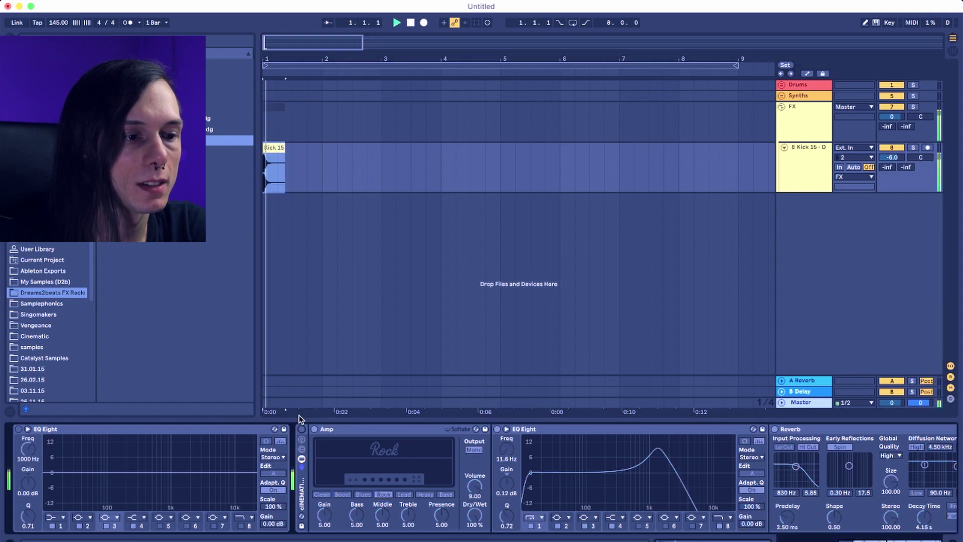
click(301, 429)
key(space)
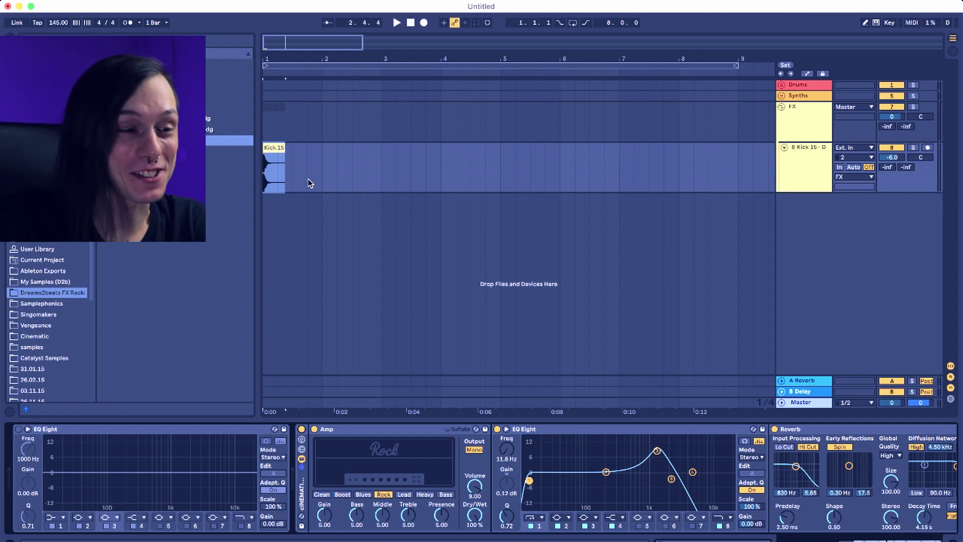
Freeze the processed kick track in the FX group and flatten it to audio.
click(322, 172)
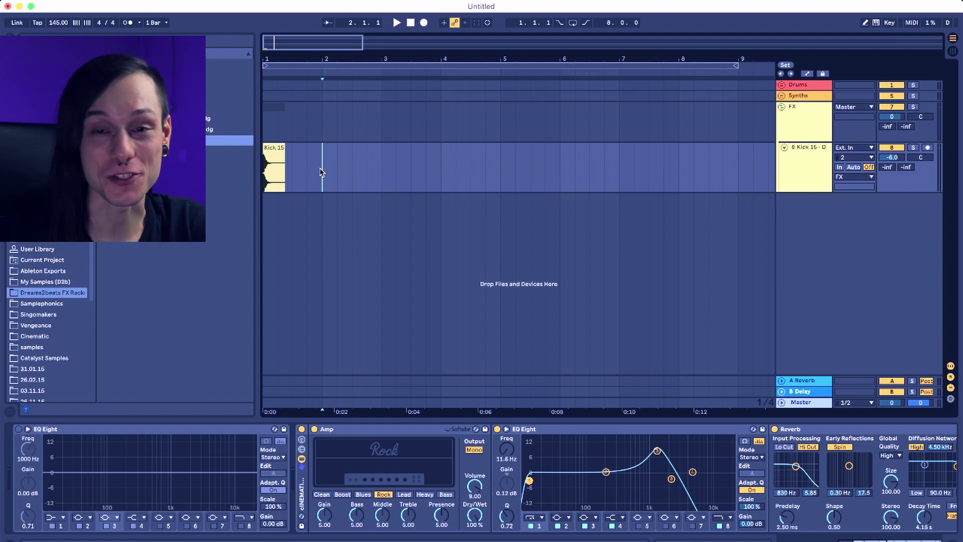
click(273, 152)
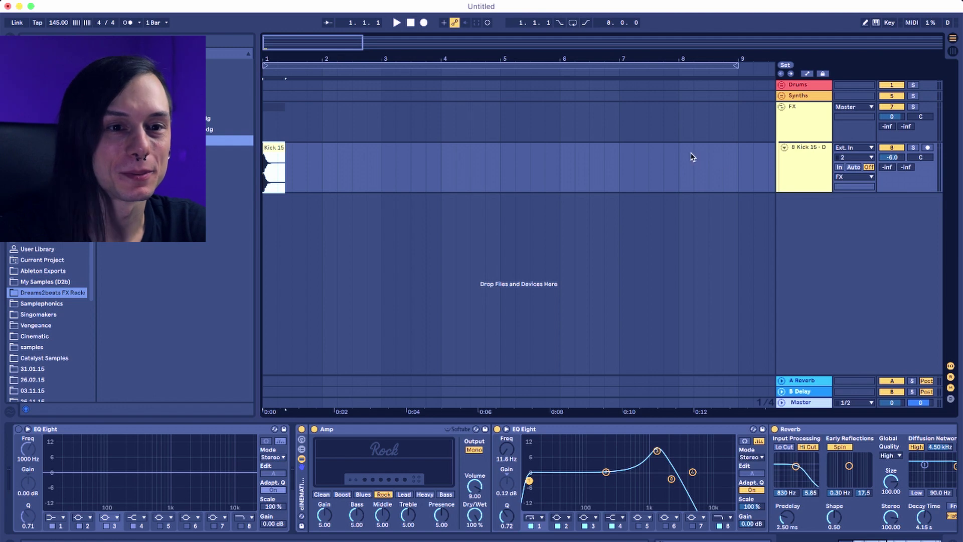
right_click(812, 158)
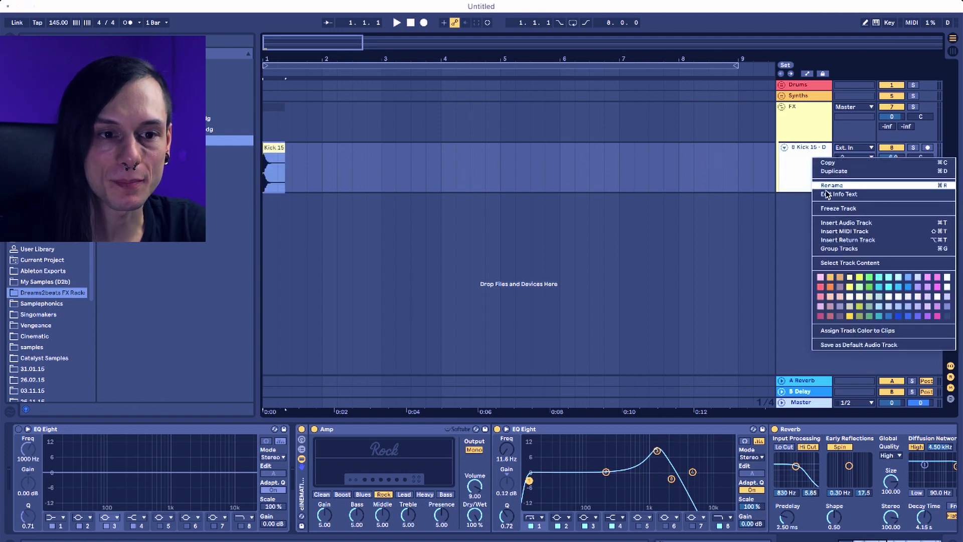
click(839, 208)
right_click(794, 154)
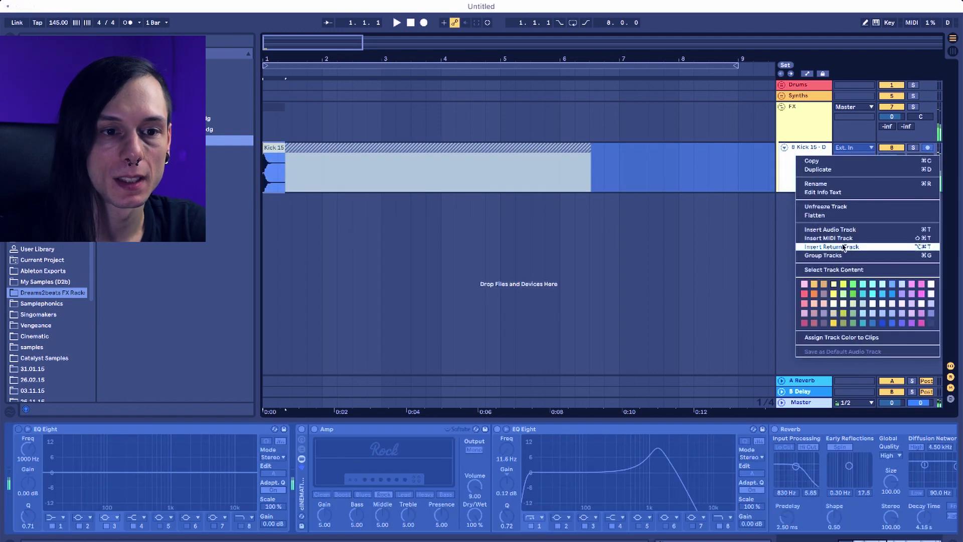
click(833, 215)
Extend the start of the kick's freeze tail clip back to bar 1 and trim its end slightly.
drag(382, 61, 350, 58)
drag(280, 147, 263, 147)
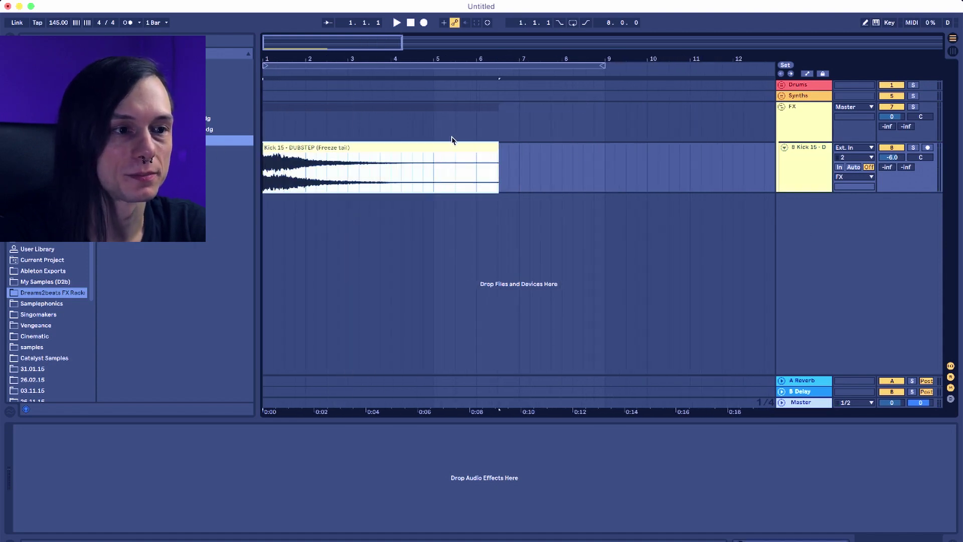
drag(497, 147, 495, 147)
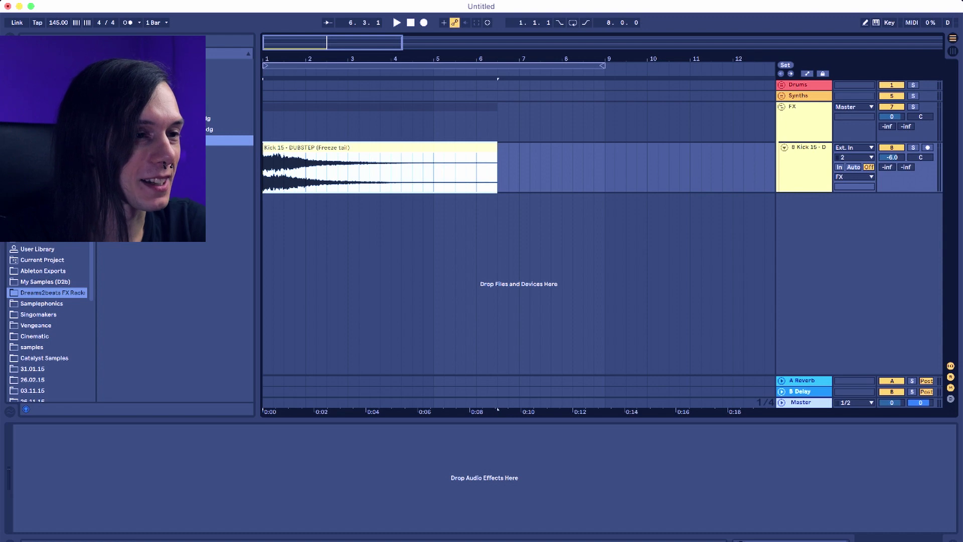
Load a cinematic effect rack from the Dreams2beats FX Racks folder onto the flattened kick track.
drag(498, 408, 106, 494)
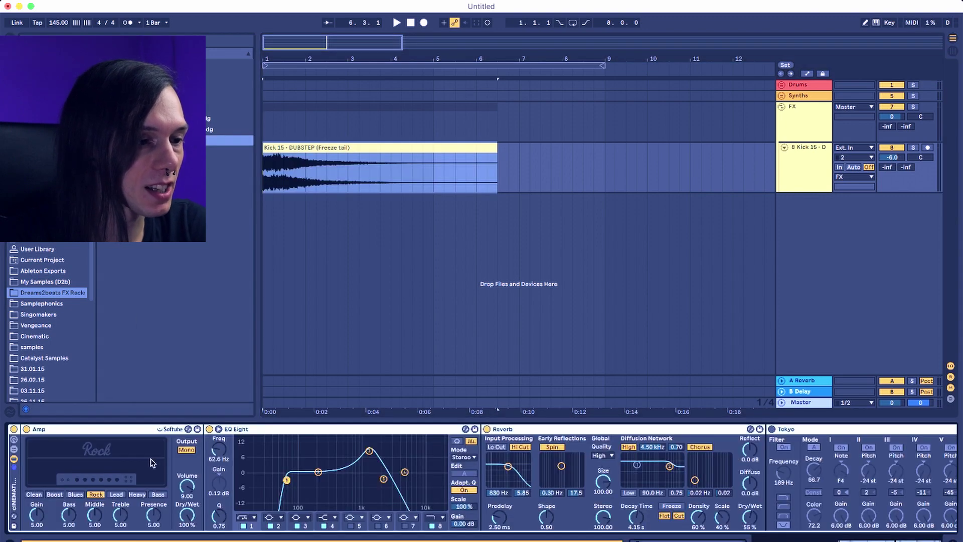
Examine the devices in the cinematic rack one by one: Amp, EQ Eight, Reverb, OTT, the second EQ Eight and Utility.
click(105, 436)
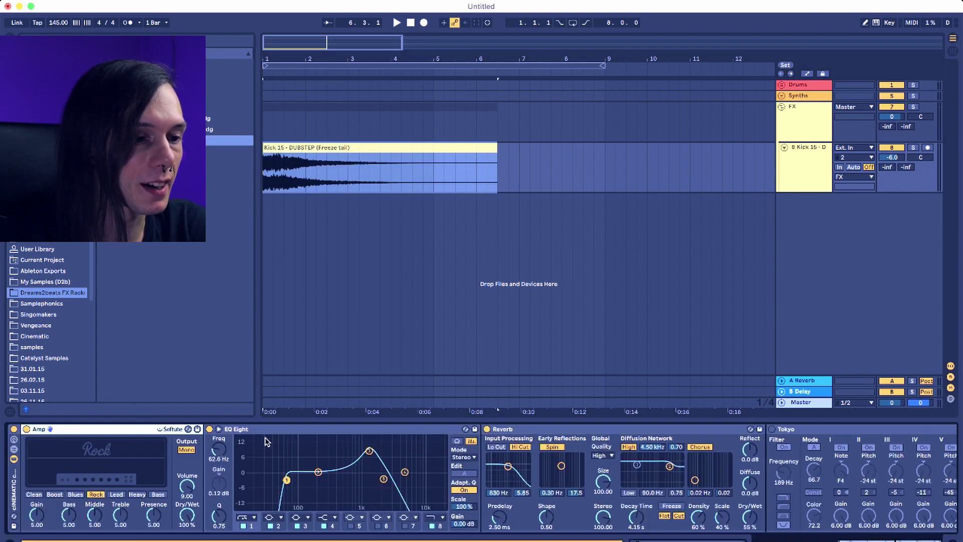
click(251, 430)
click(556, 431)
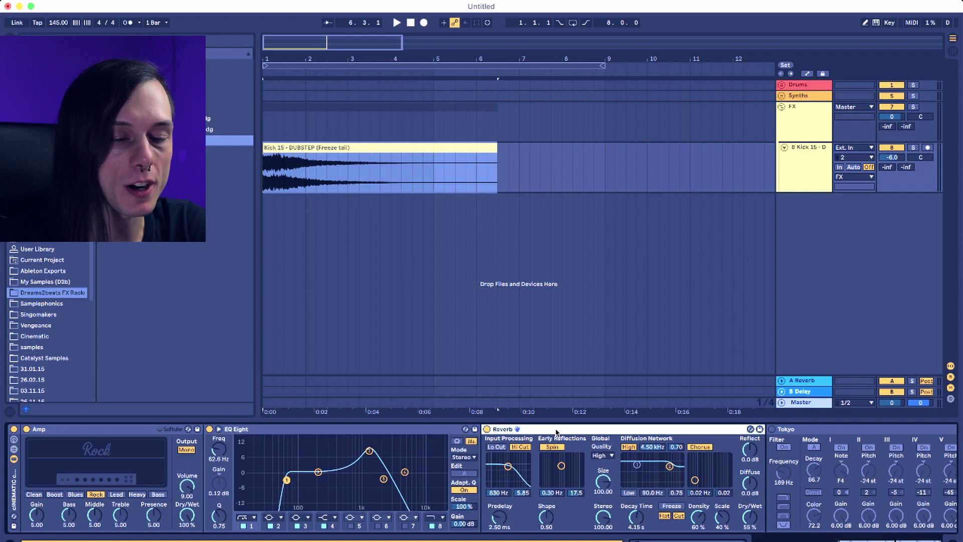
scroll(555, 431, right, 10)
double_click(499, 432)
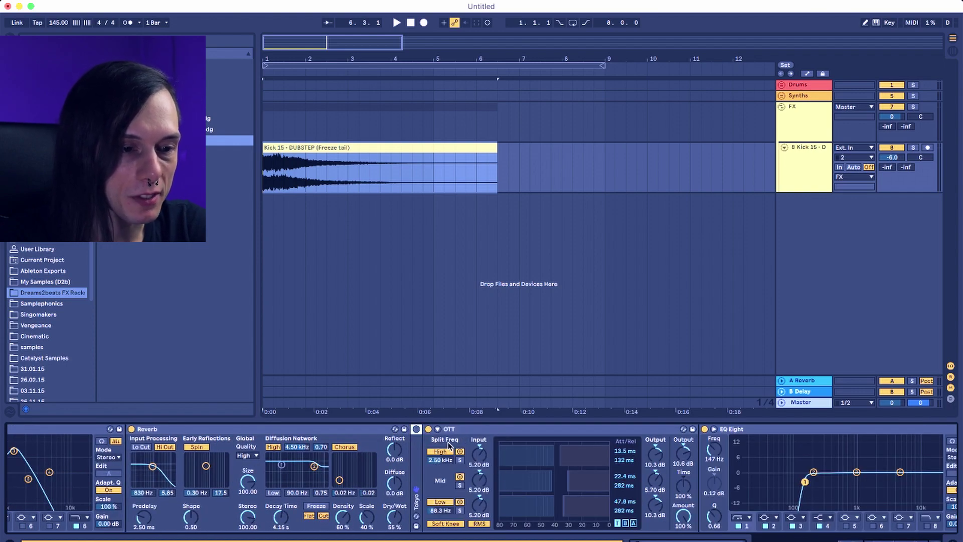
click(464, 431)
scroll(469, 433, right, 5)
click(600, 429)
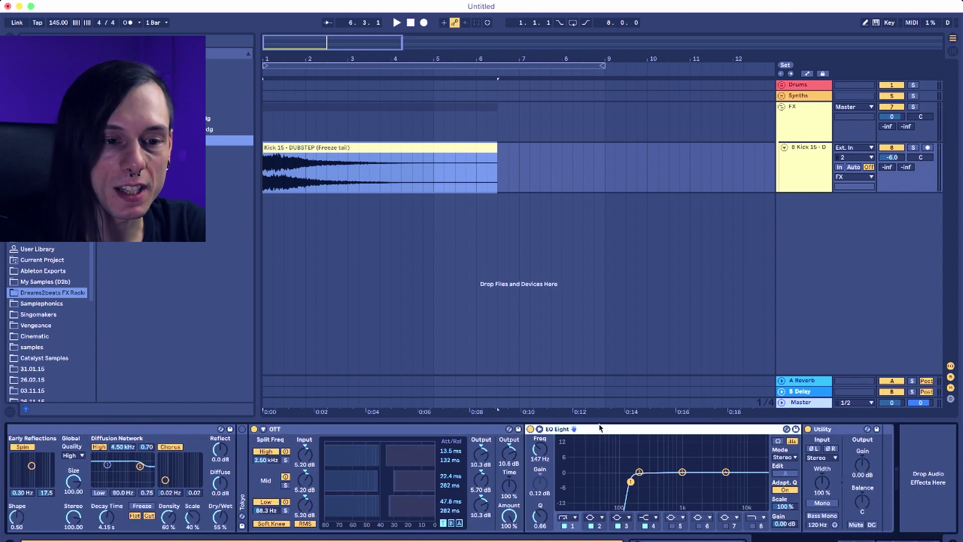
click(845, 430)
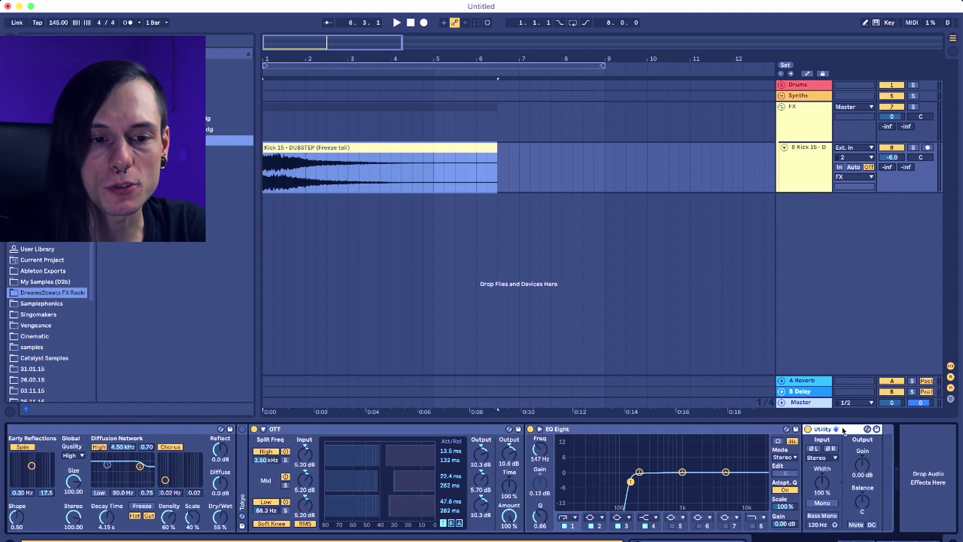
scroll(509, 495, left, 15)
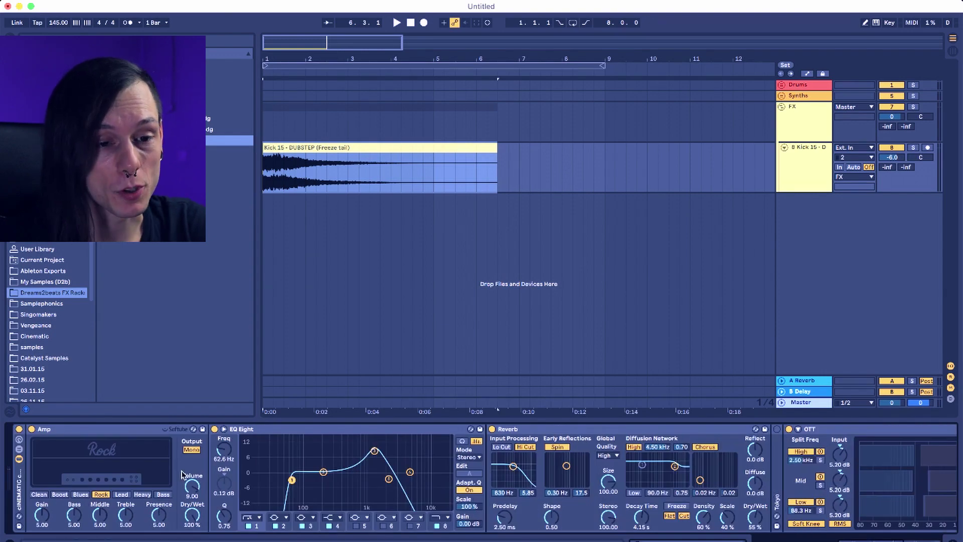
scroll(534, 431, right, 14)
click(535, 430)
scroll(535, 431, left, 14)
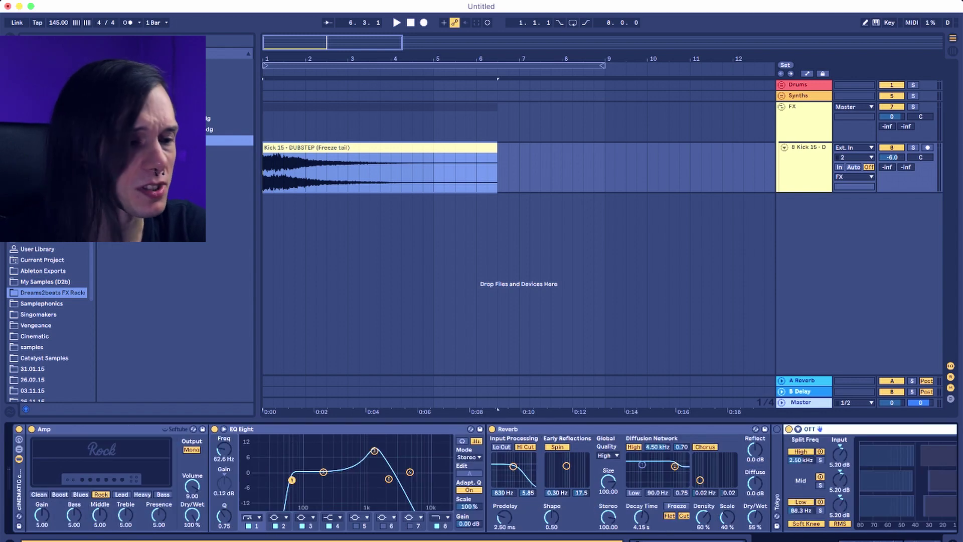
click(74, 431)
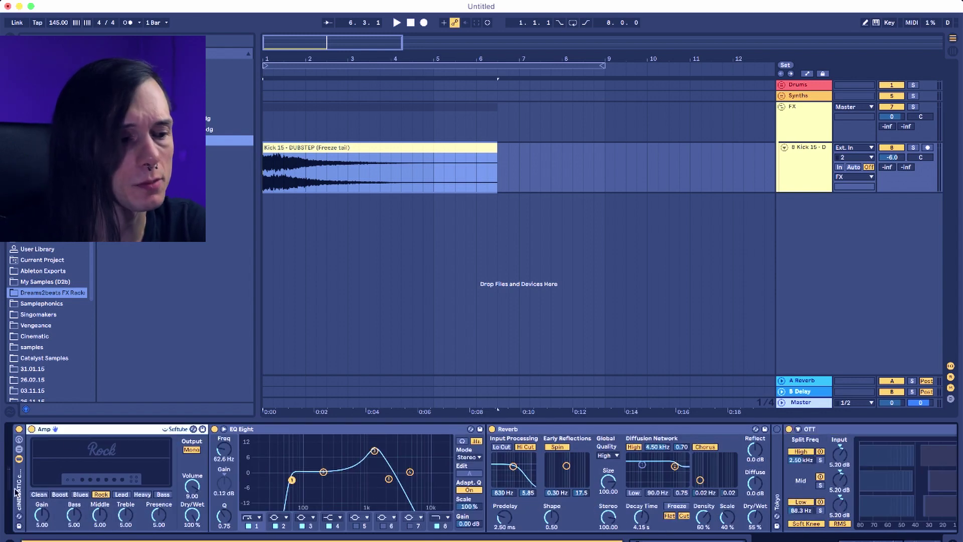
Remove the cinematic rack from the flattened kick track and audition the freeze tail clip without it.
scroll(16, 491, right, 1)
key(Delete)
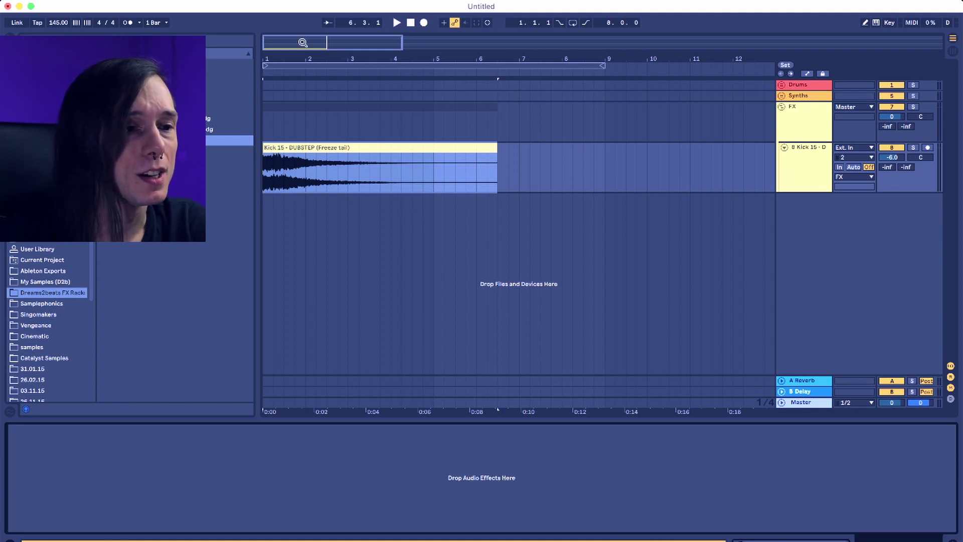
click(274, 154)
key(space)
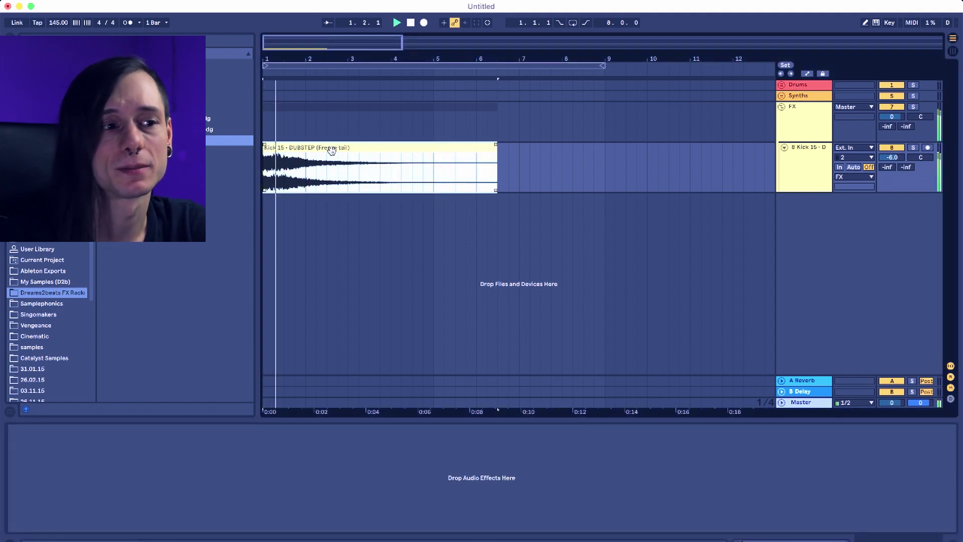
key(space)
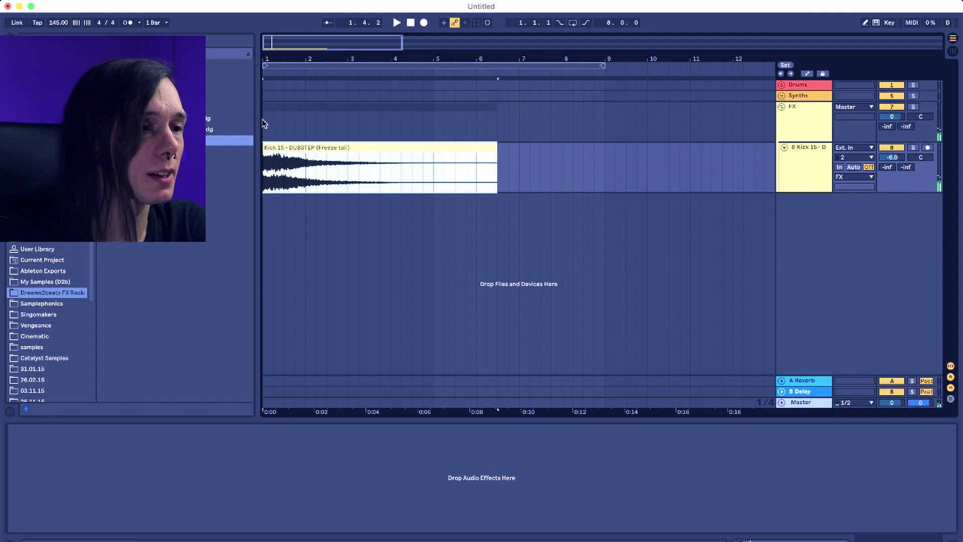
click(150, 107)
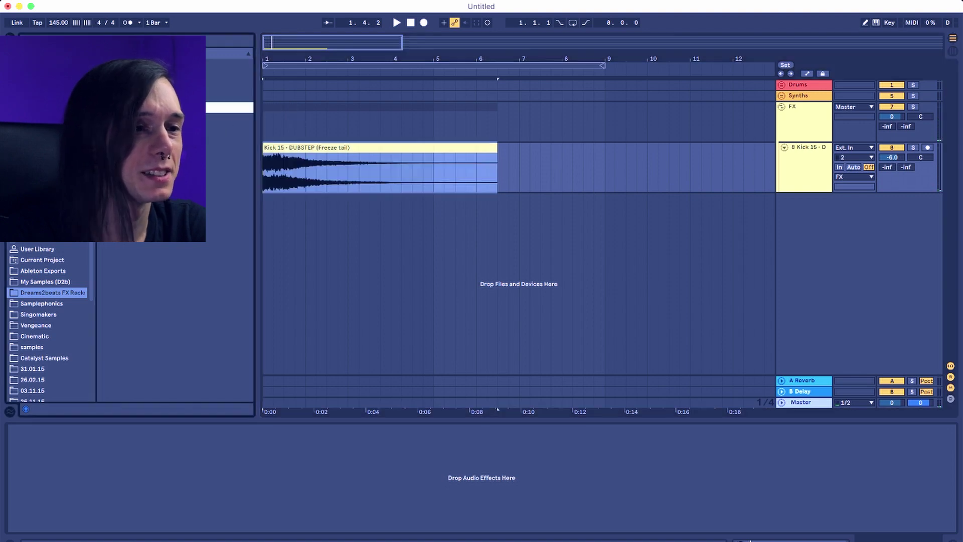
Collapse the FX group and expand the Synths group.
click(781, 106)
click(782, 96)
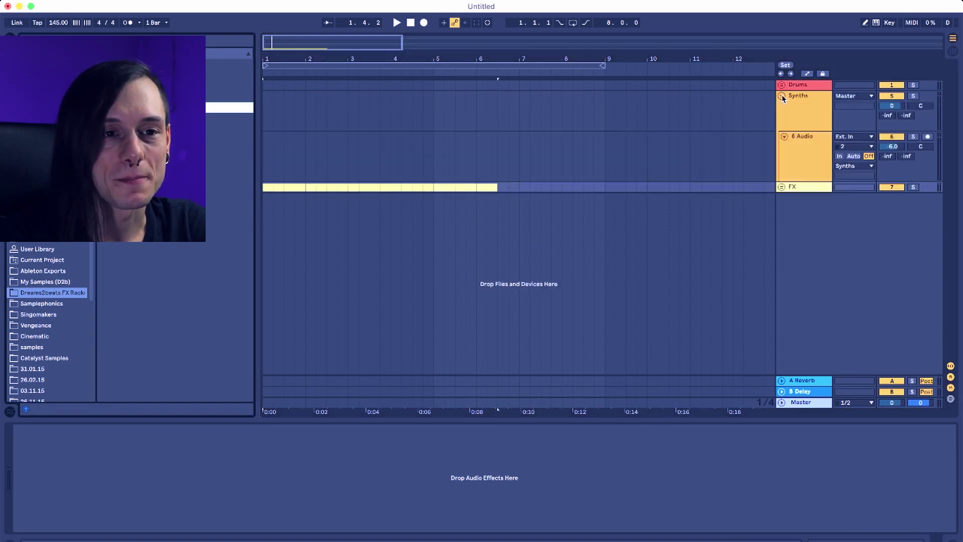
Try duplicating the 6 Audio track twice in the Synths group and undo both duplications.
click(804, 151)
key(super+d)
key(super+d)
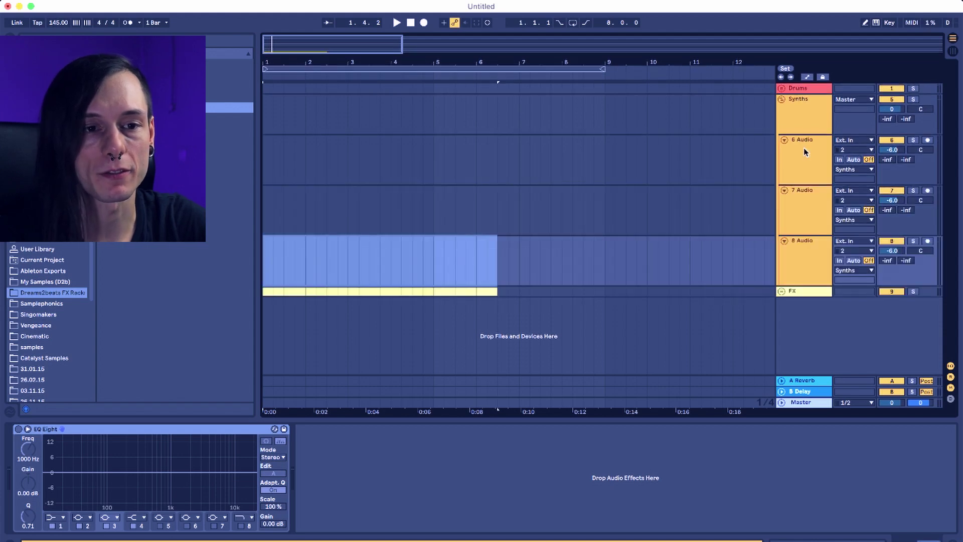
click(801, 159)
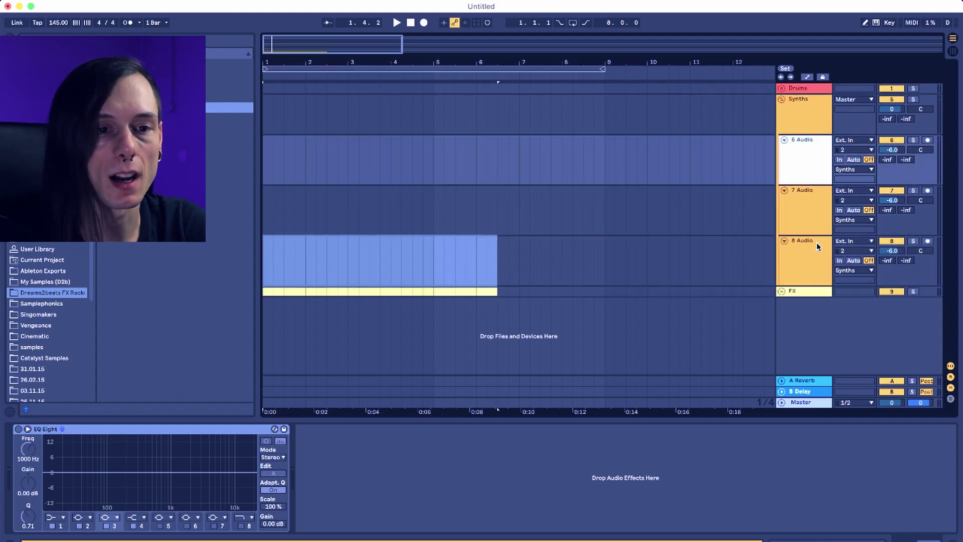
key(super+z)
key(super+z)
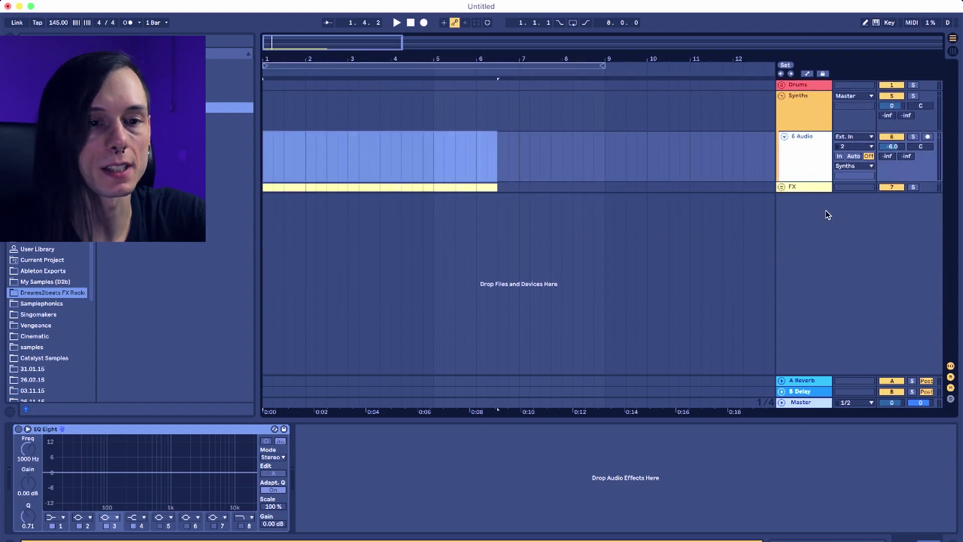
Insert three MIDI tracks below the audio track in the Synths group.
key(super+shift+t)
key(super+shift+t)
key(super+shift+t)
Load Serum onto the first MIDI track in the Synths group and close its plugin window.
click(801, 211)
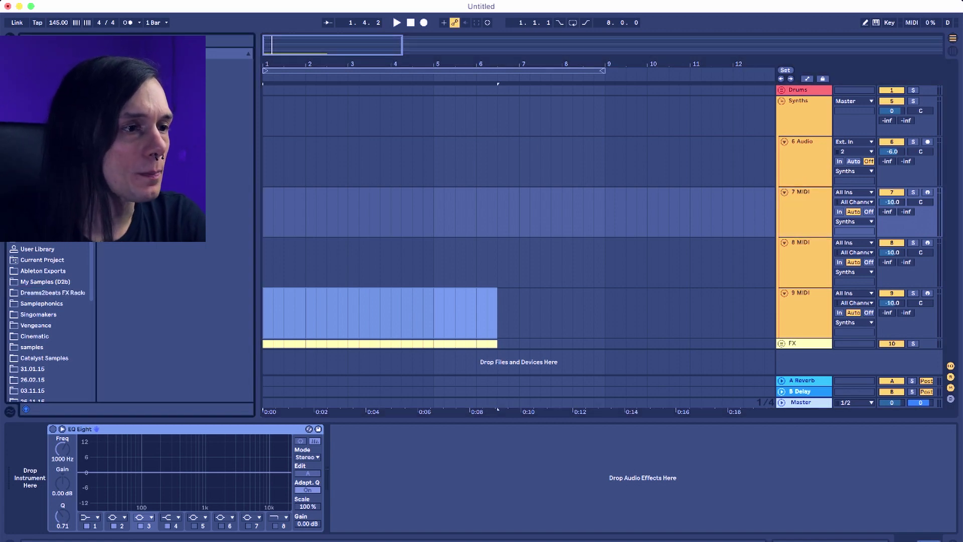
drag(228, 184, 347, 220)
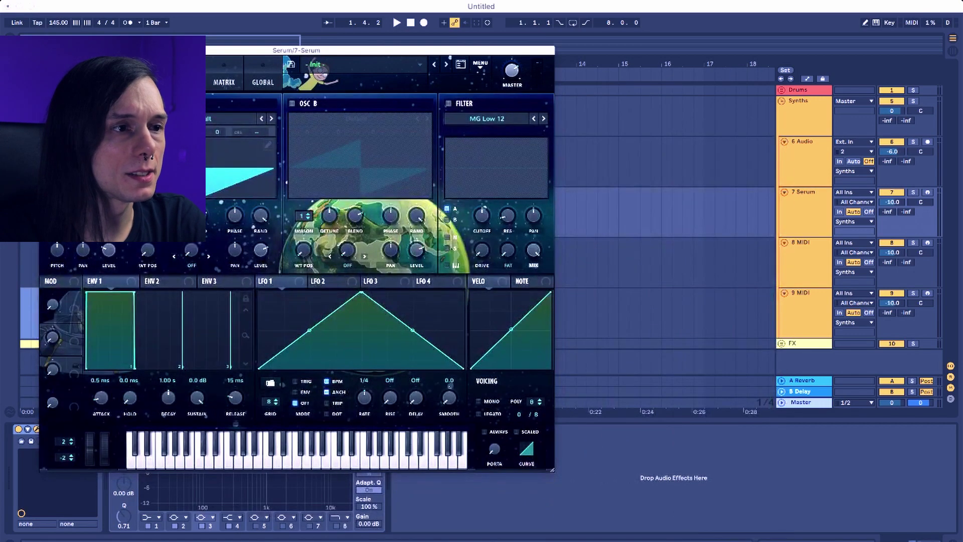
click(44, 50)
drag(50, 64, 56, 108)
click(132, 410)
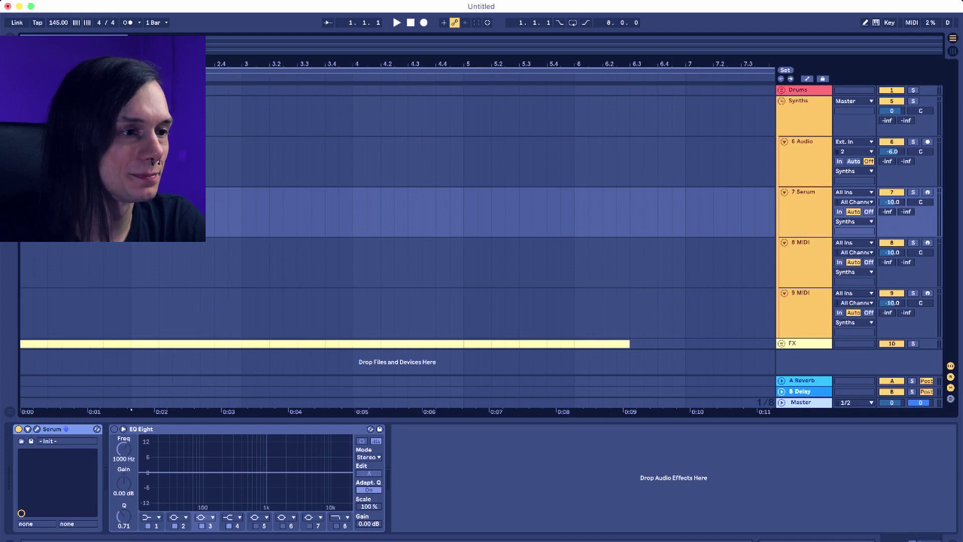
Insert an empty four-bar MIDI clip on the Serum track and undo it.
drag(243, 56, 243, 40)
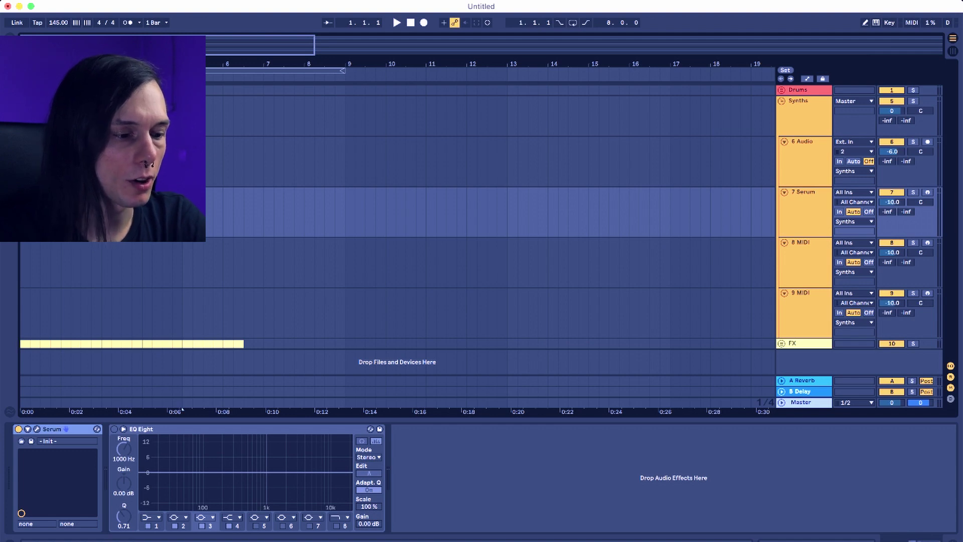
key(super+shift+m)
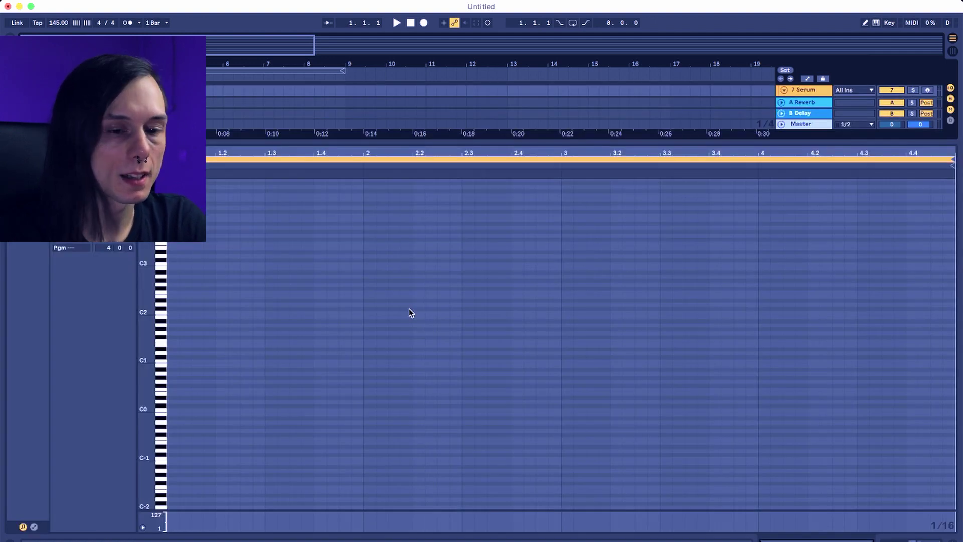
key(super+z)
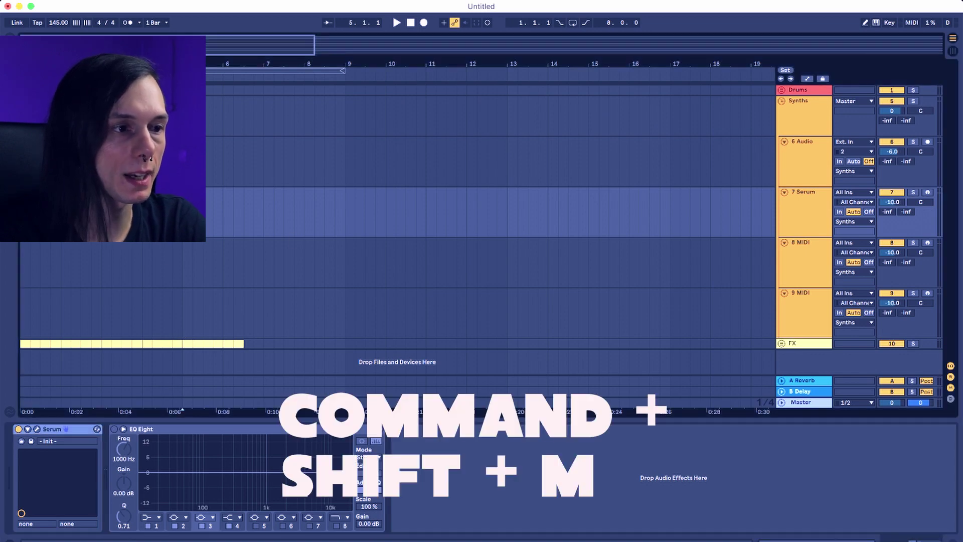
Create a four-bar MIDI clip from bar 1 on the Serum track and enter short F3, D#3, C3 and G#3 notes in its first half bar.
key(super+shift+m)
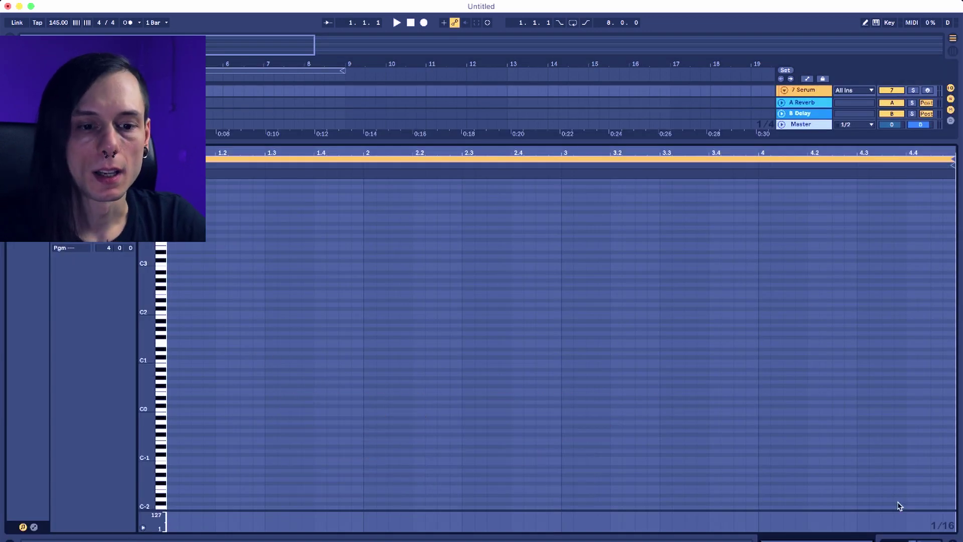
key(super+z)
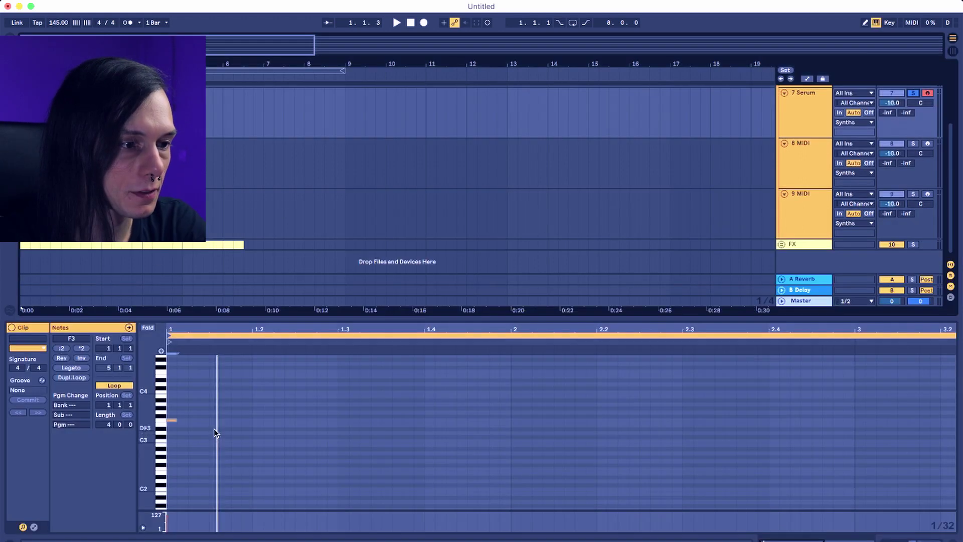
double_click(213, 428)
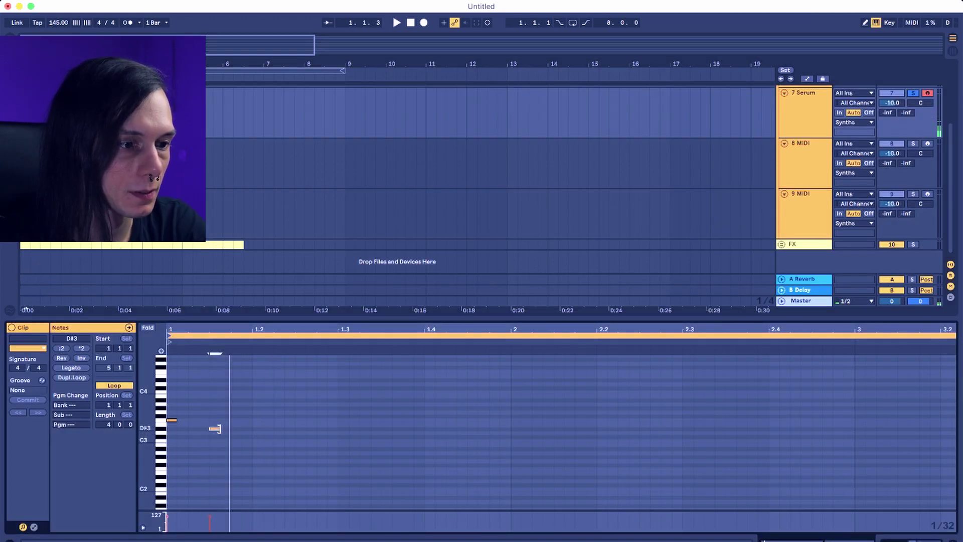
shift+click(217, 431)
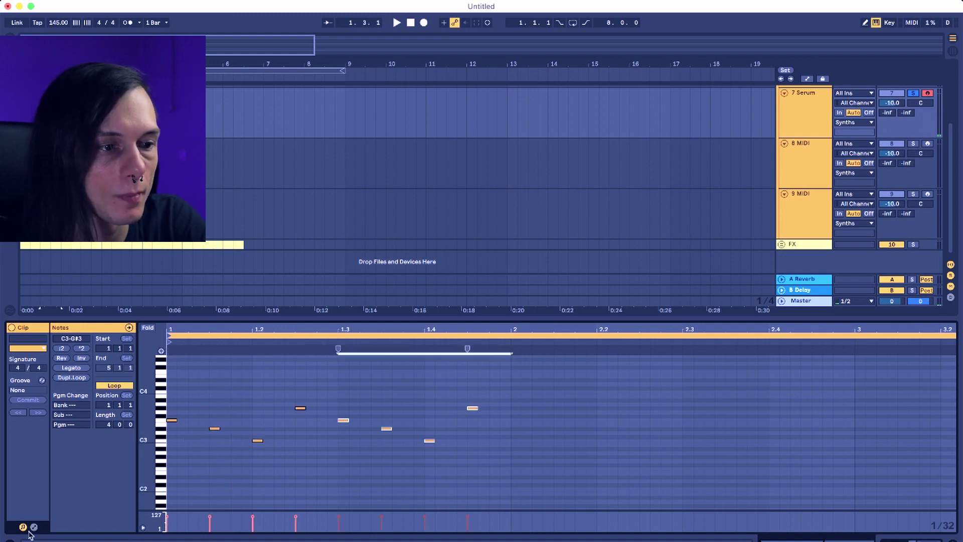
Duplicate the four-note pattern repeatedly until it fills all four bars of the Serum clip.
key(super+d)
key(super+d)
key(minus)
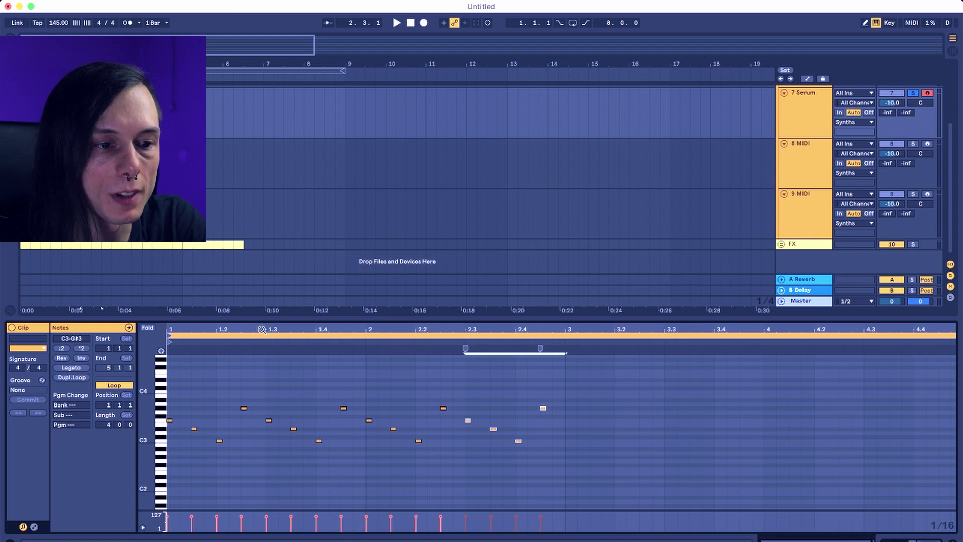
key(super+d)
key(super+d)
key(super+d)
key(super+d)
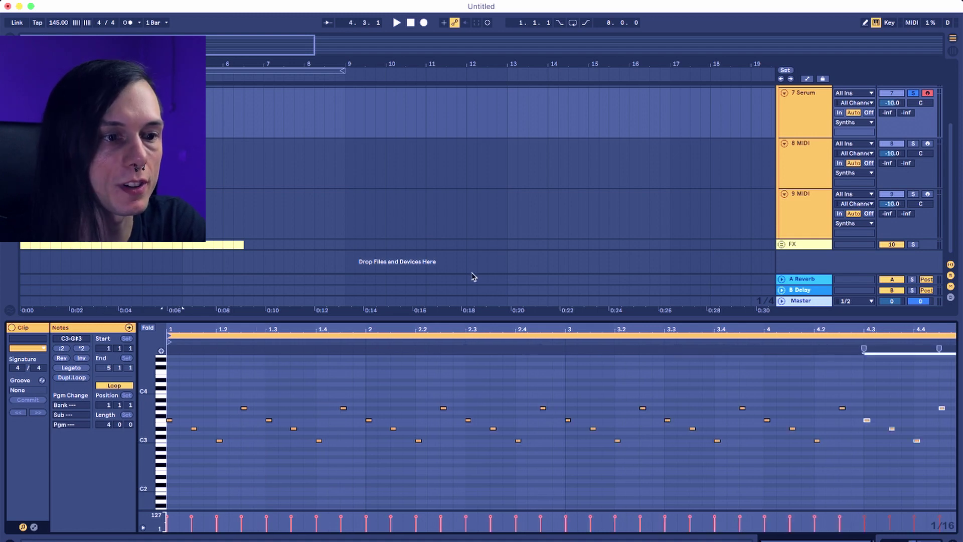
Play back the note pattern, raise the Serum track volume to 0.3, and return the playhead to the start.
drag(439, 332, 440, 330)
key(space)
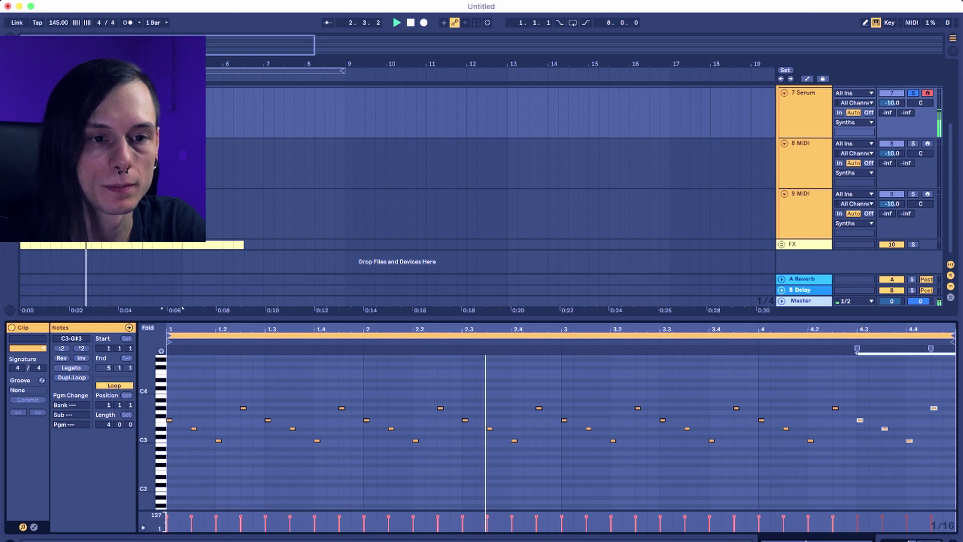
key(shift+Tab)
drag(899, 201, 900, 203)
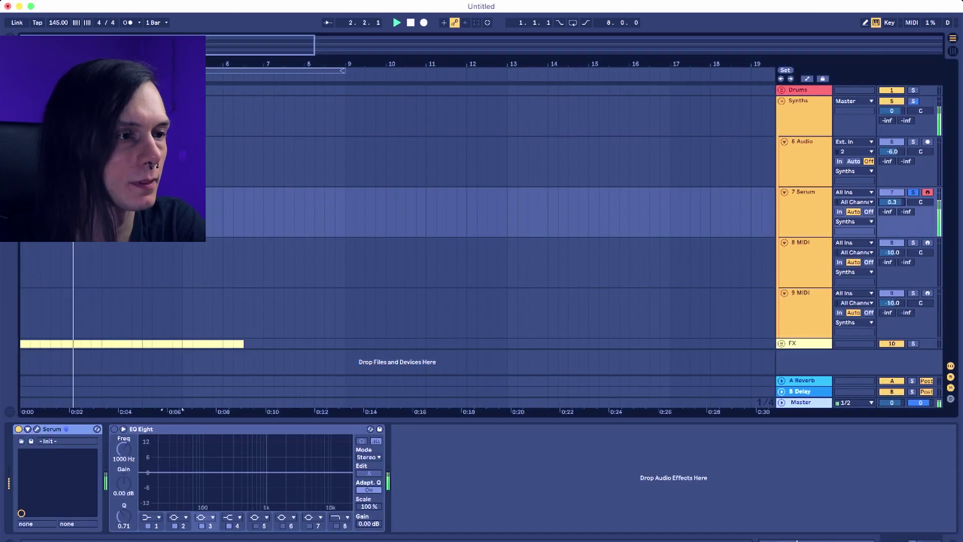
key(space)
key(Home)
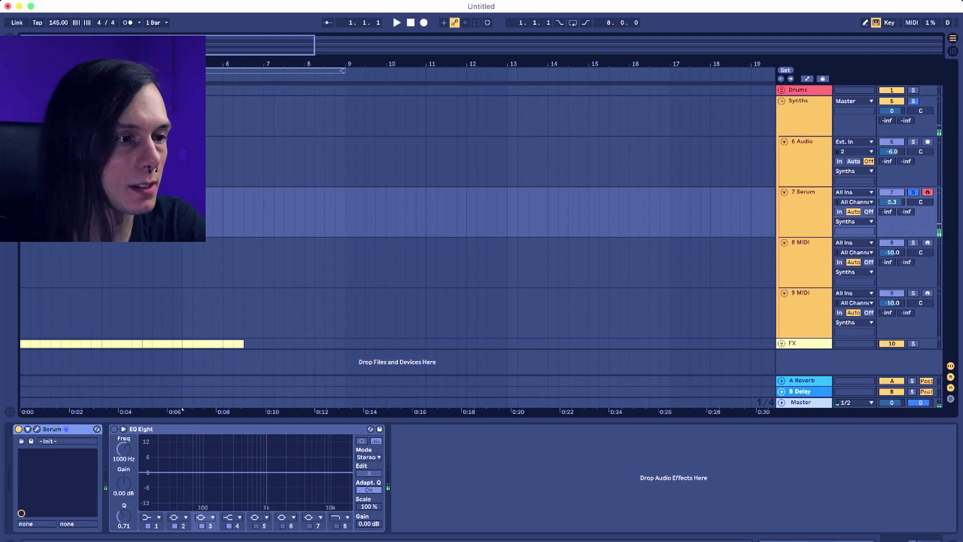
Set oscillator A's unison to 8 voices and slightly lower its detune in Serum during playback, checking the effects page.
click(39, 429)
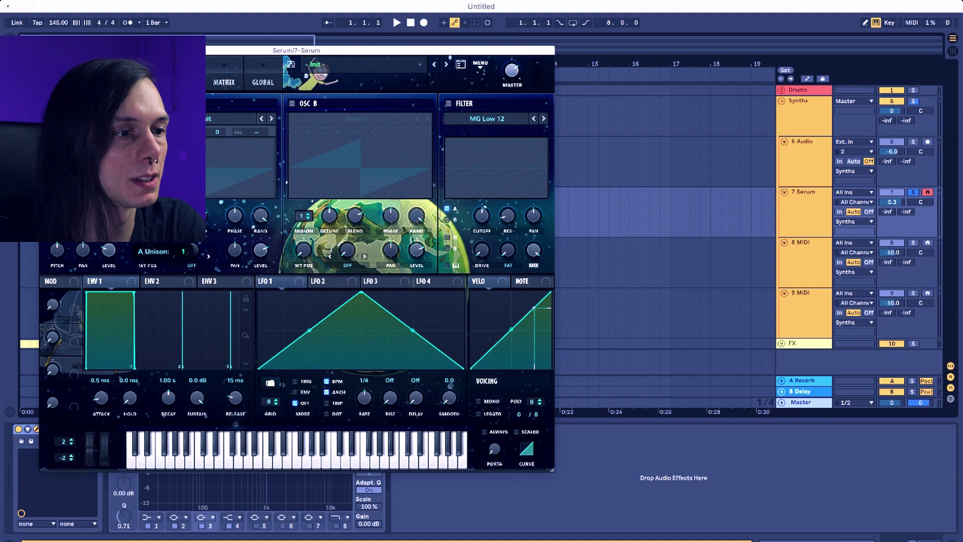
key(space)
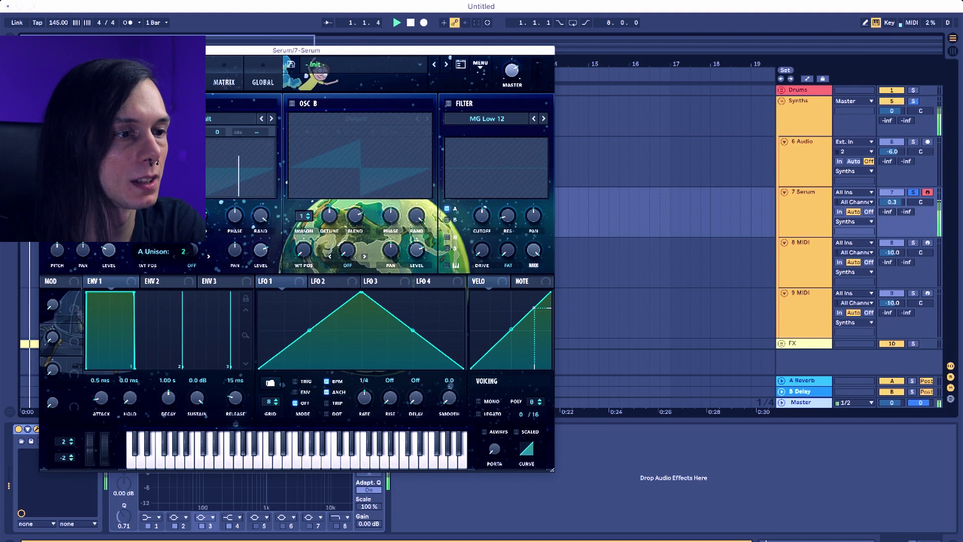
drag(140, 156, 141, 151)
drag(173, 216, 171, 224)
click(184, 83)
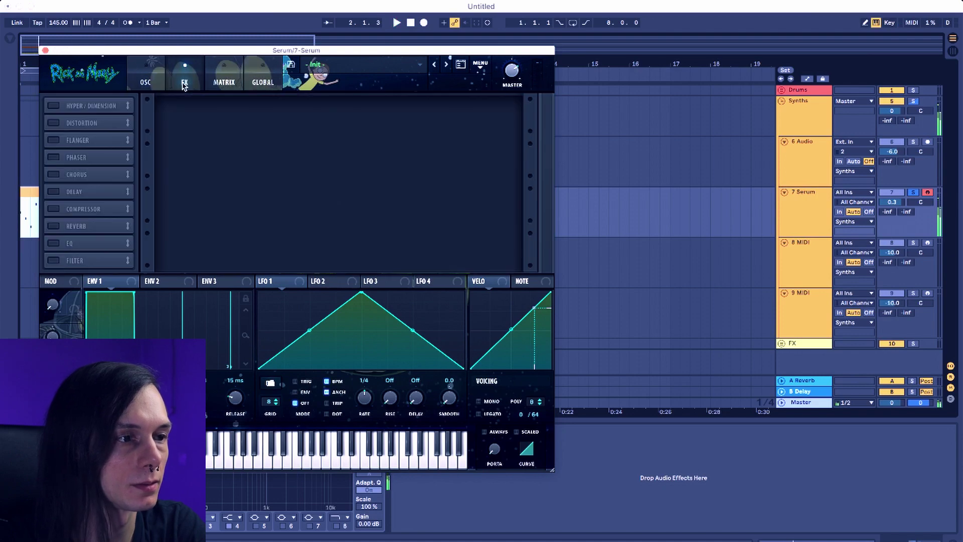
click(139, 82)
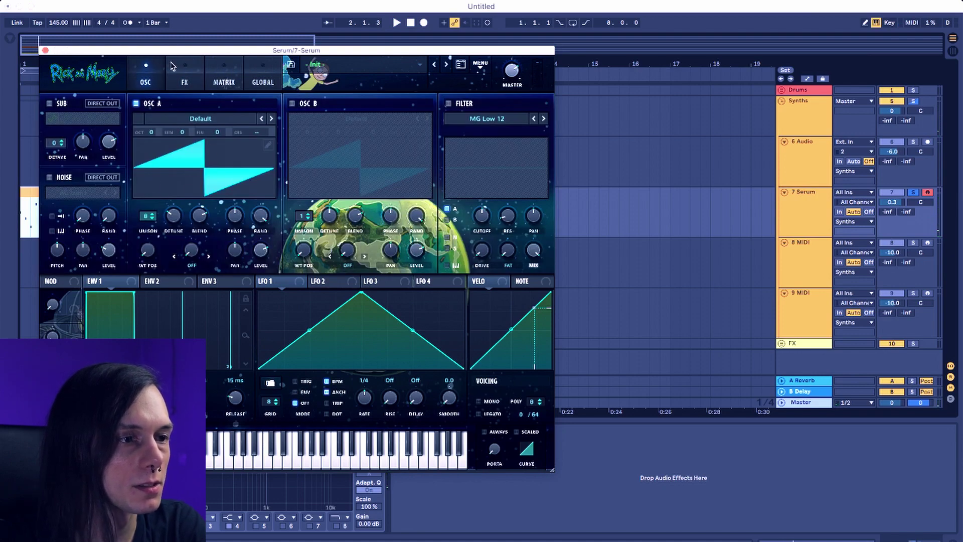
Enable Serum's Hyper/Dimension effect, adjusting its mixes and dimension size, and add Tube distortion with the drive at 64%.
click(184, 83)
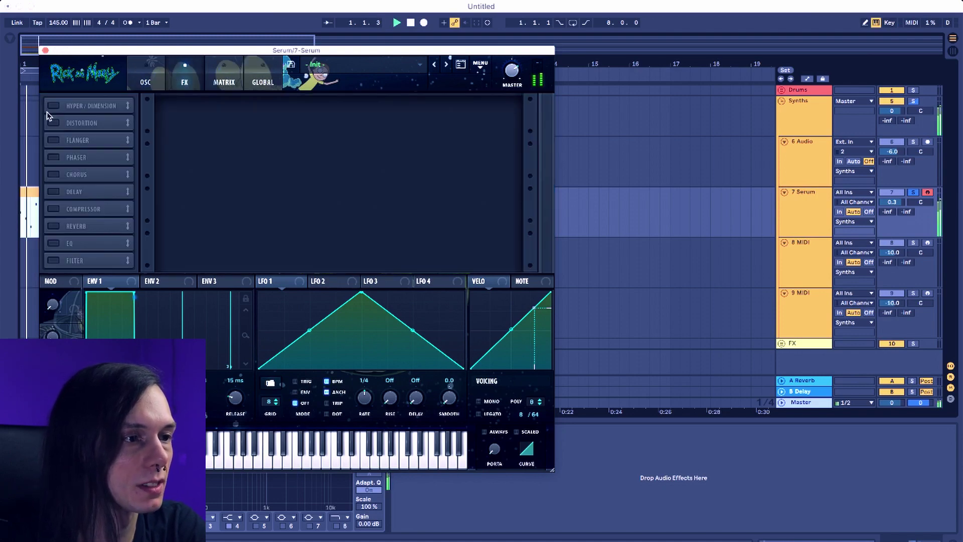
click(53, 105)
drag(503, 110, 504, 70)
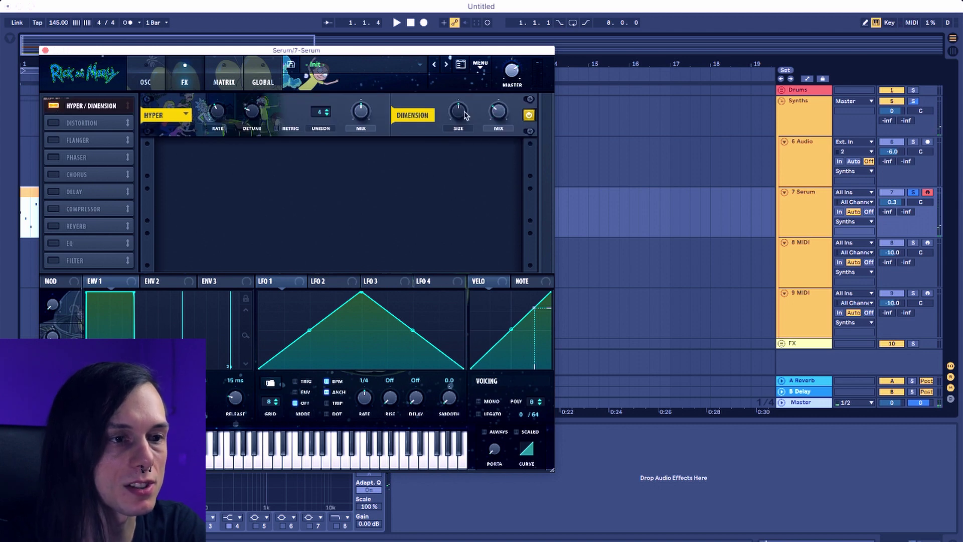
drag(458, 111, 462, 166)
drag(364, 114, 366, 170)
click(52, 123)
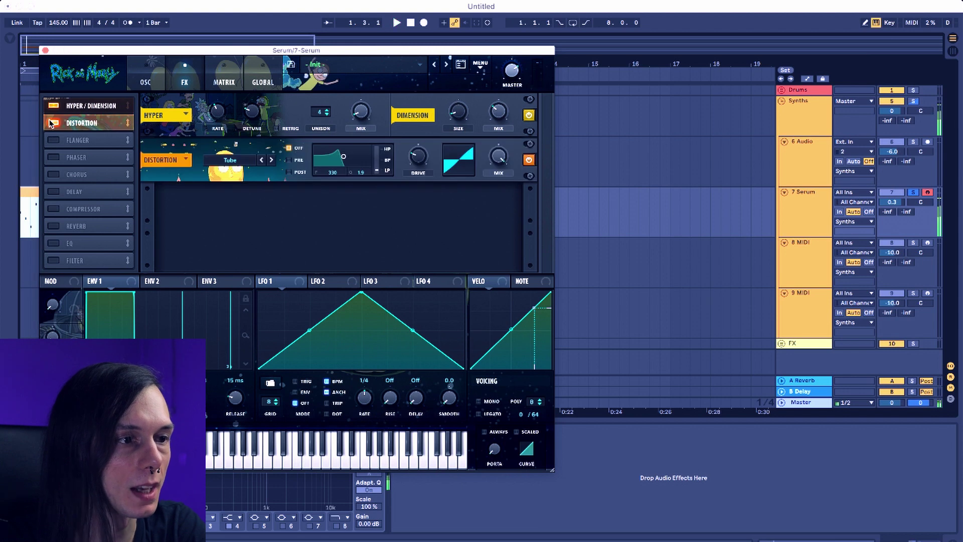
drag(456, 175, 454, 166)
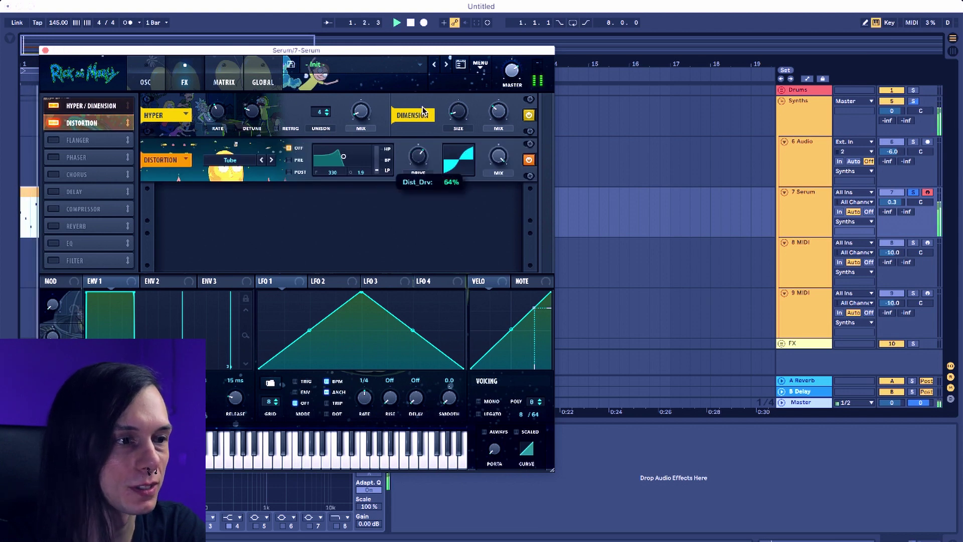
Enable Serum's compressor in multiband mode and lower the Serum track's volume to -2.2 during playback.
click(52, 209)
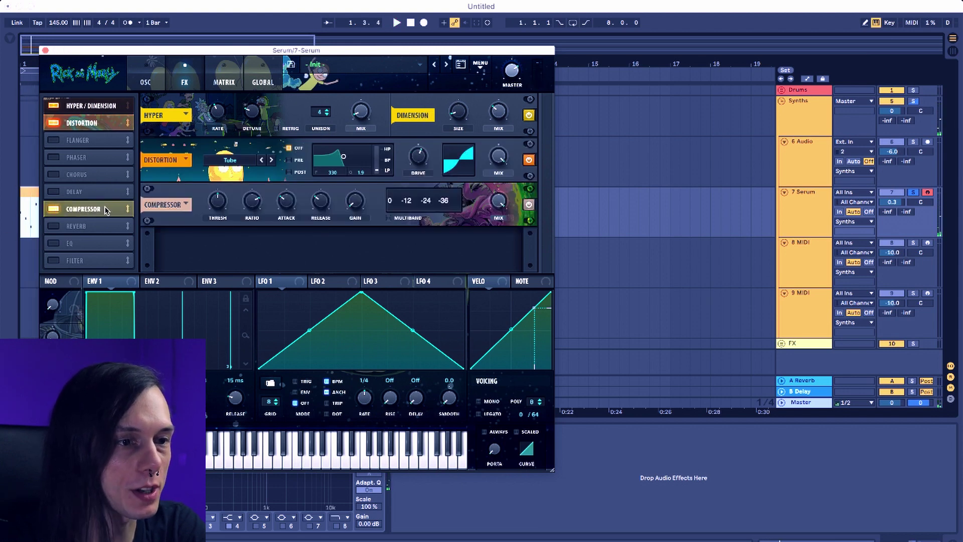
click(408, 219)
key(space)
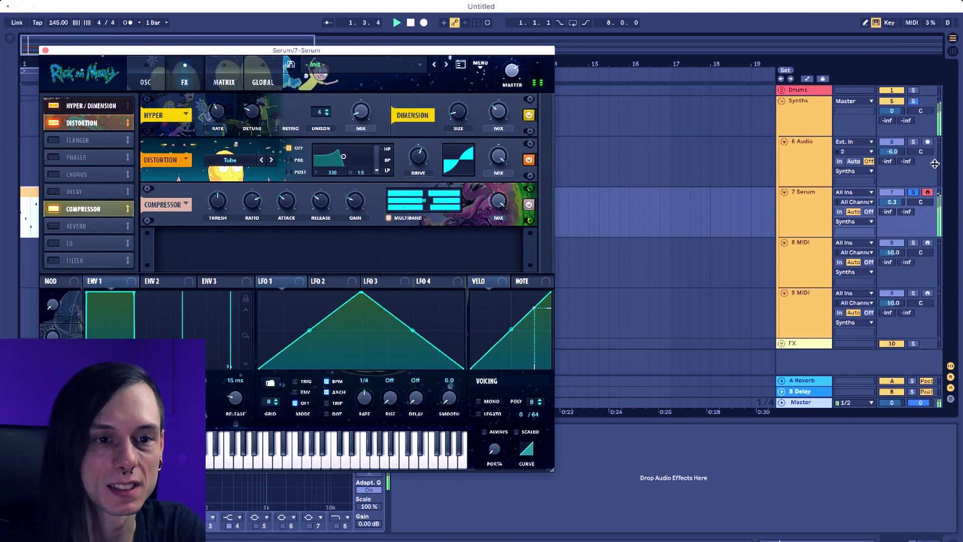
drag(898, 207, 897, 221)
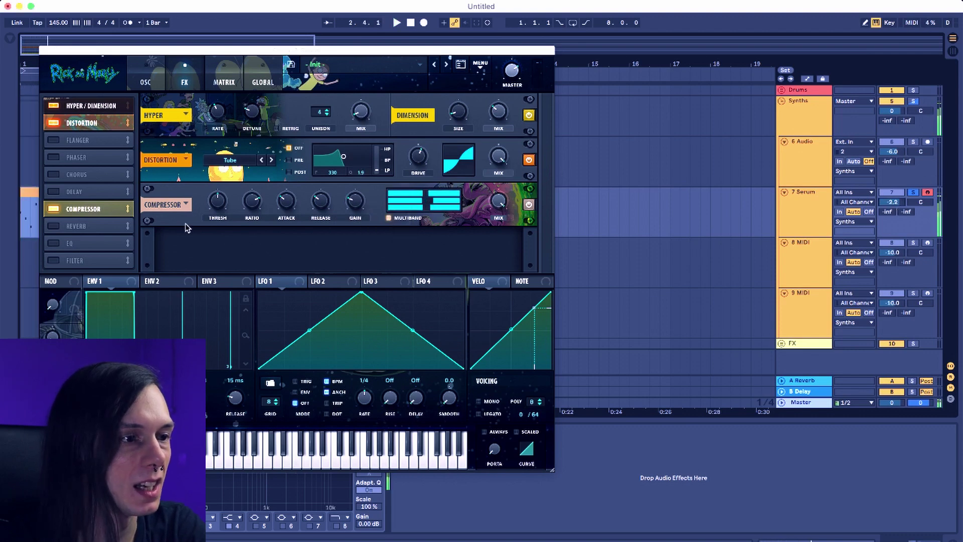
Enable Serum's reverb, lower its size and decay, and fine-tune its mix during playback.
click(53, 227)
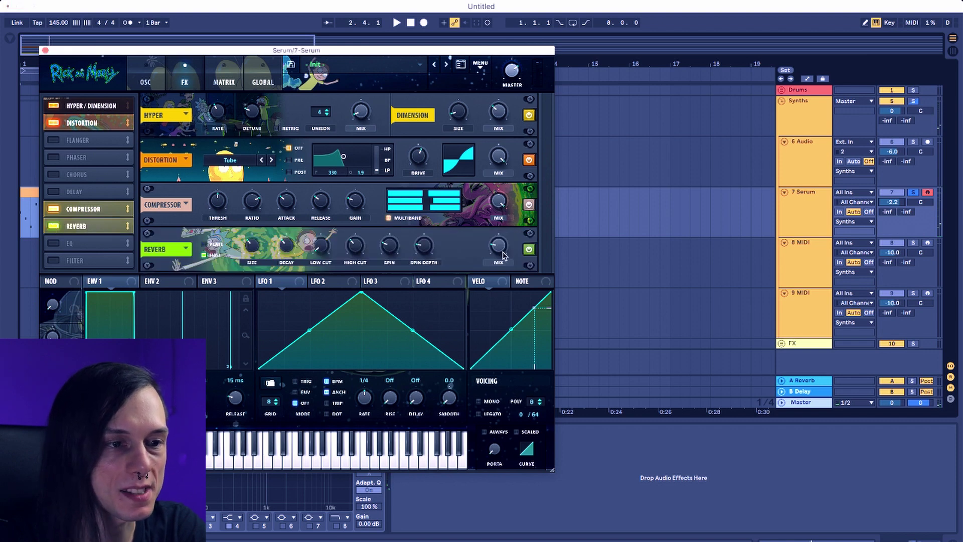
drag(504, 256, 502, 264)
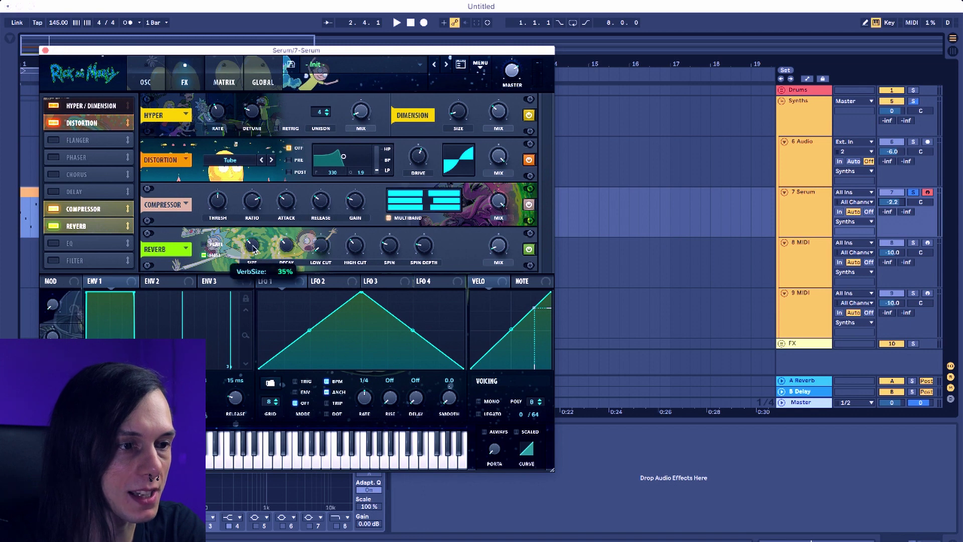
drag(253, 248, 256, 281)
drag(286, 246, 288, 273)
key(space)
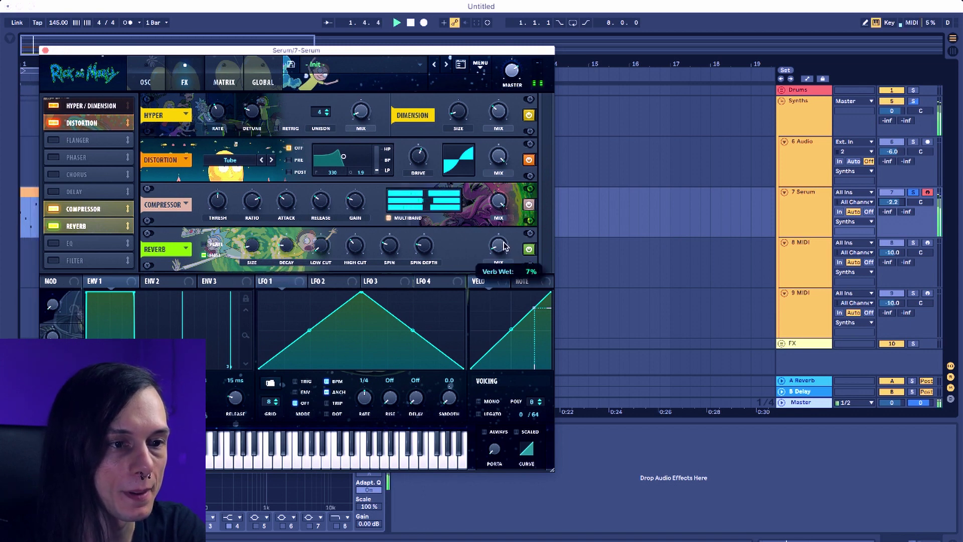
drag(503, 242, 504, 238)
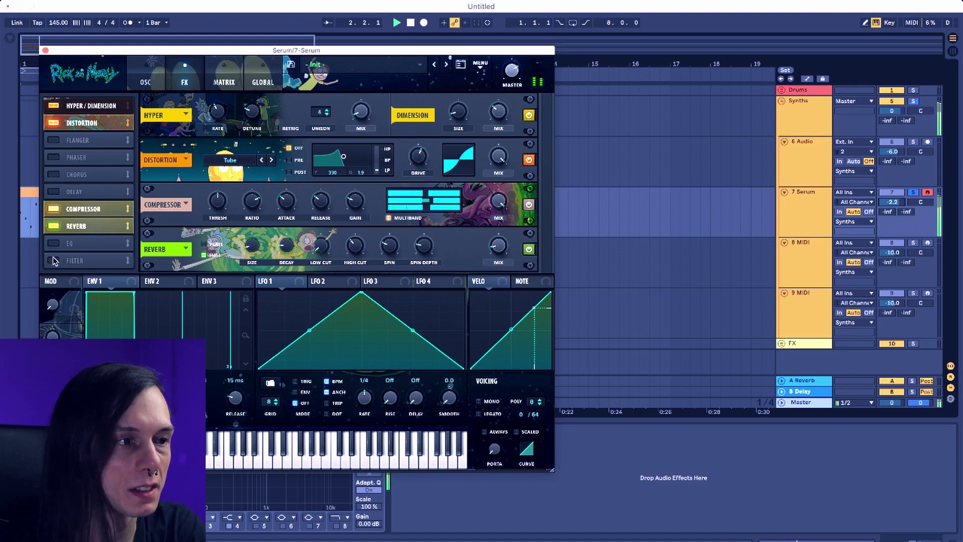
Set EQ Eight's band 1 to a low cut at 121 Hz and lower the Serum track's volume to -5.8 during playback.
click(45, 51)
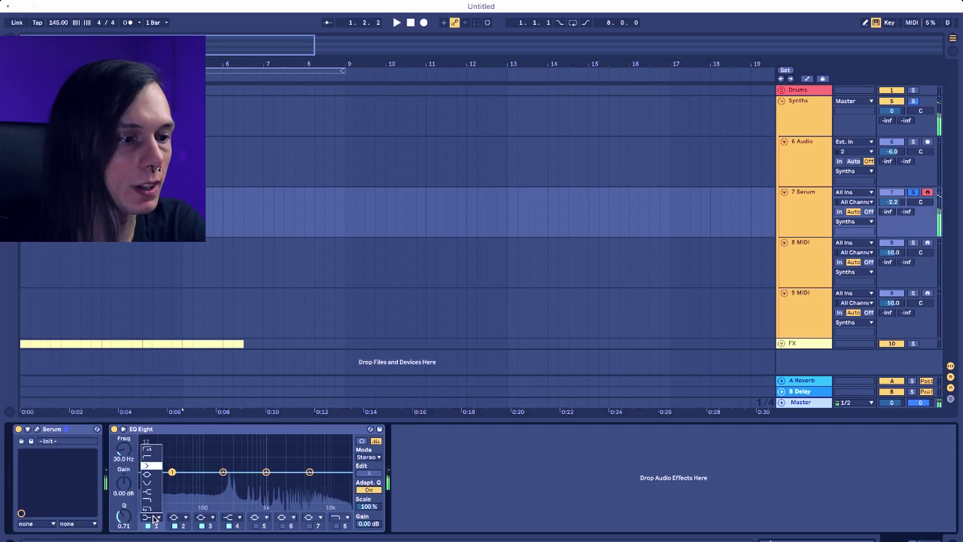
key(space)
key(space)
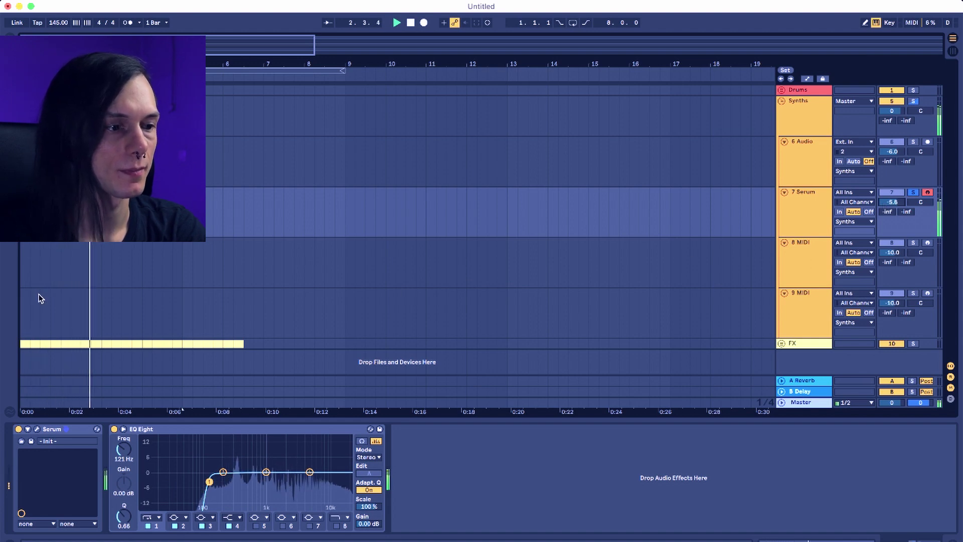
key(space)
Load the PLUCK - All Smiles preset from Cymatics - Sintra Plucks for Serum and play the pattern with it.
click(37, 429)
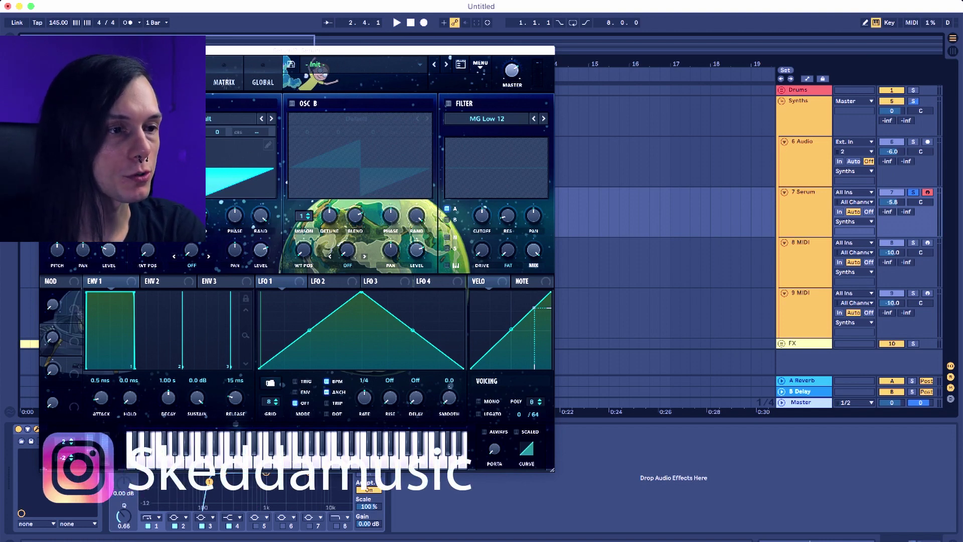
key(space)
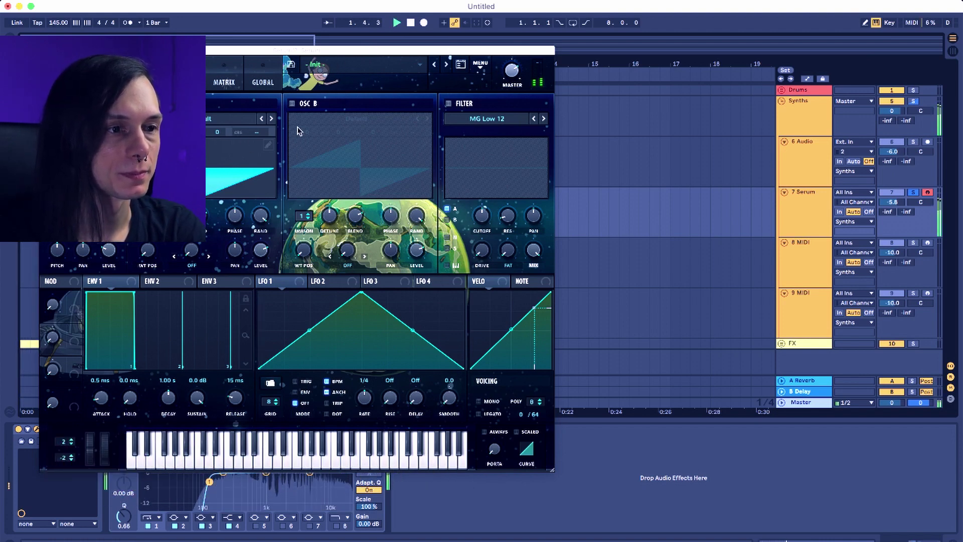
click(332, 72)
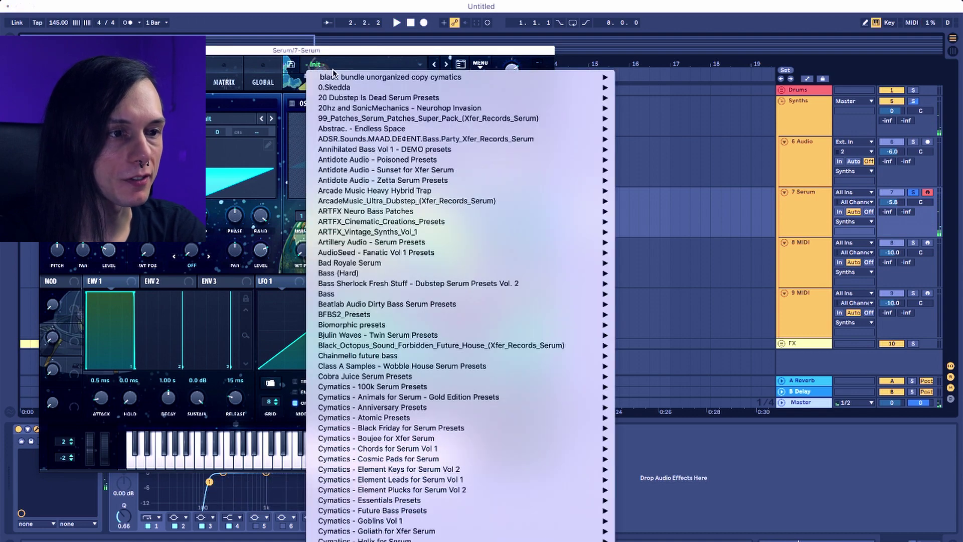
scroll(392, 341, down, 5)
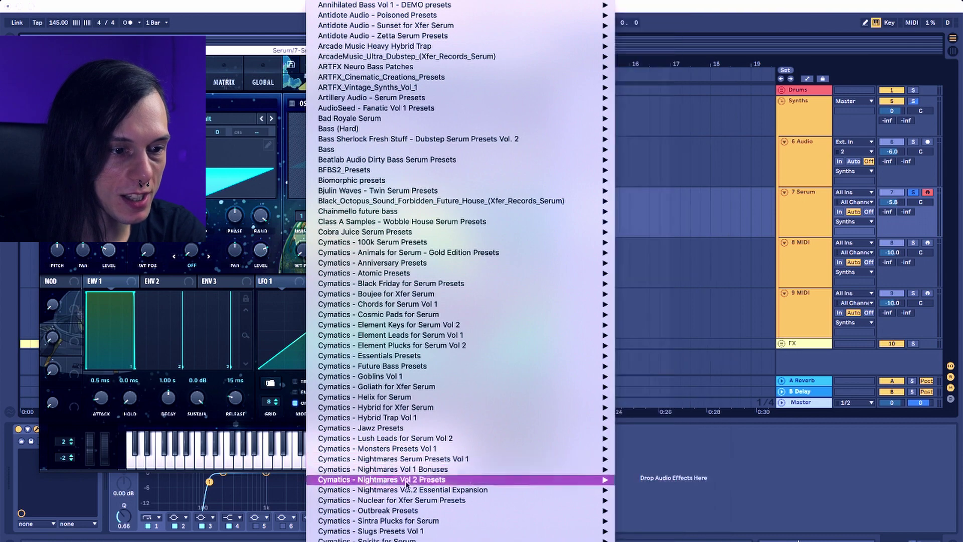
mouse_move(411, 520)
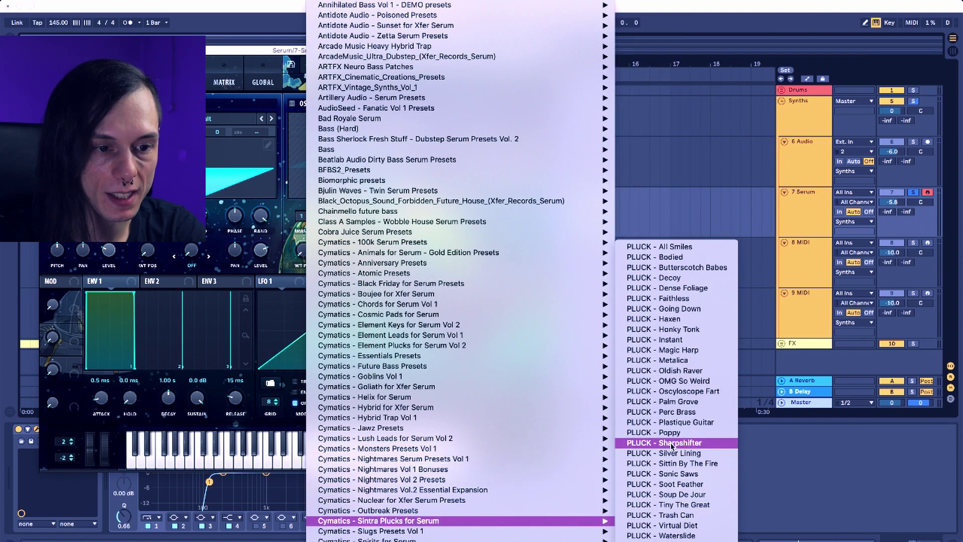
click(661, 246)
key(space)
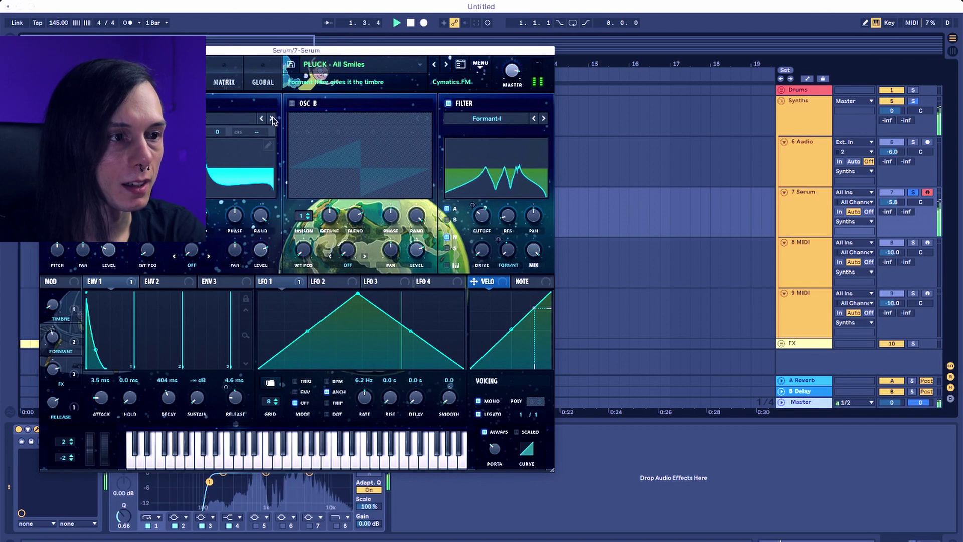
Audition other wavetables for oscillator A during playback and lower the Serum track's volume to -9.0.
click(273, 119)
click(273, 120)
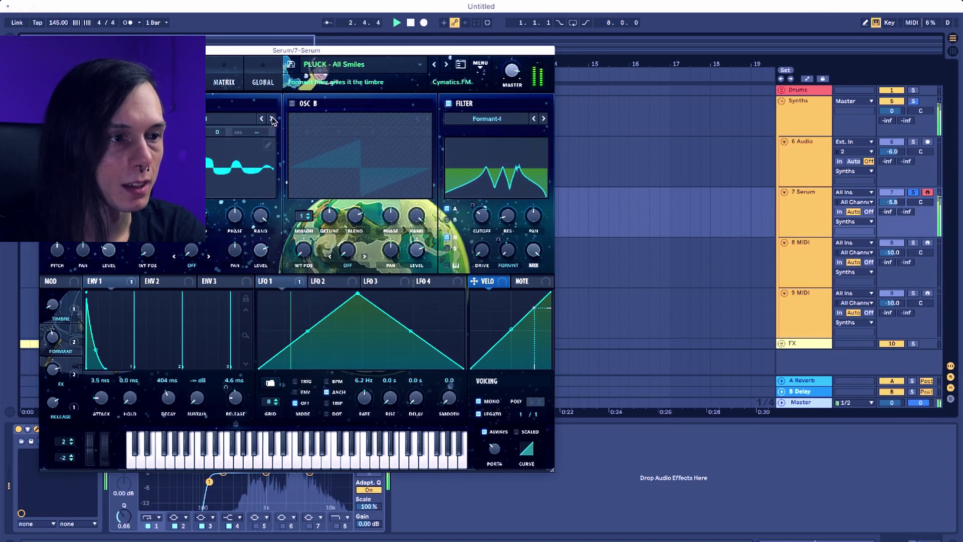
click(262, 120)
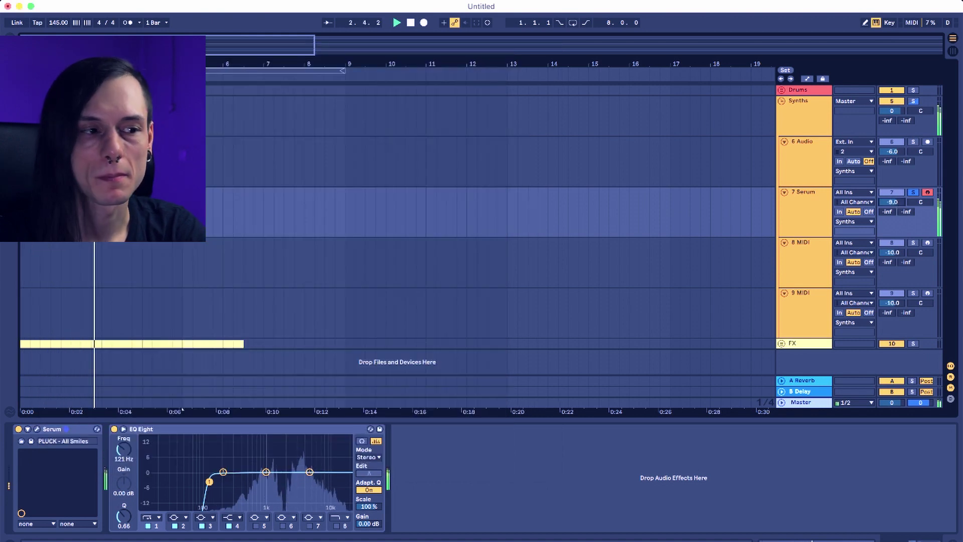
Unsolo the Serum track, set its volume to -8.8 and play it together with the other tracks.
click(913, 193)
key(space)
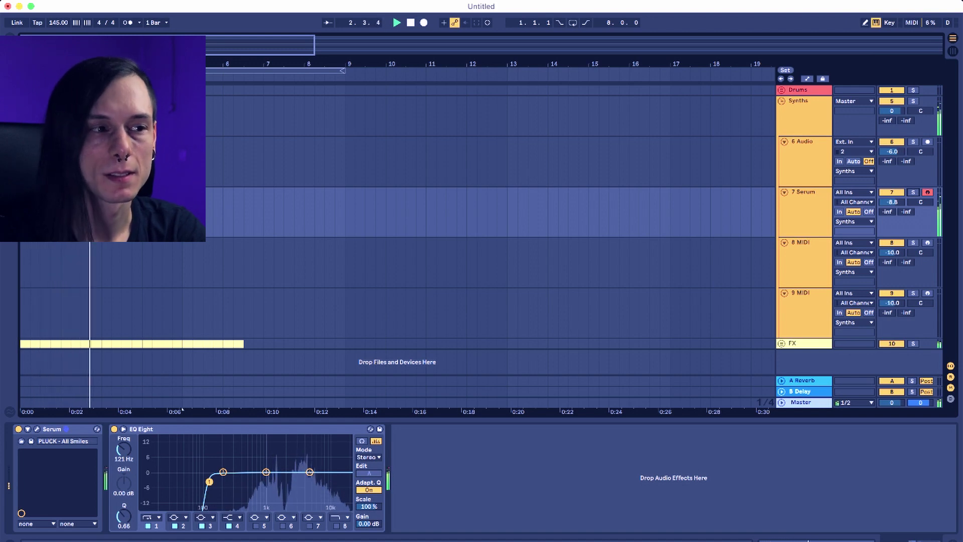
key(space)
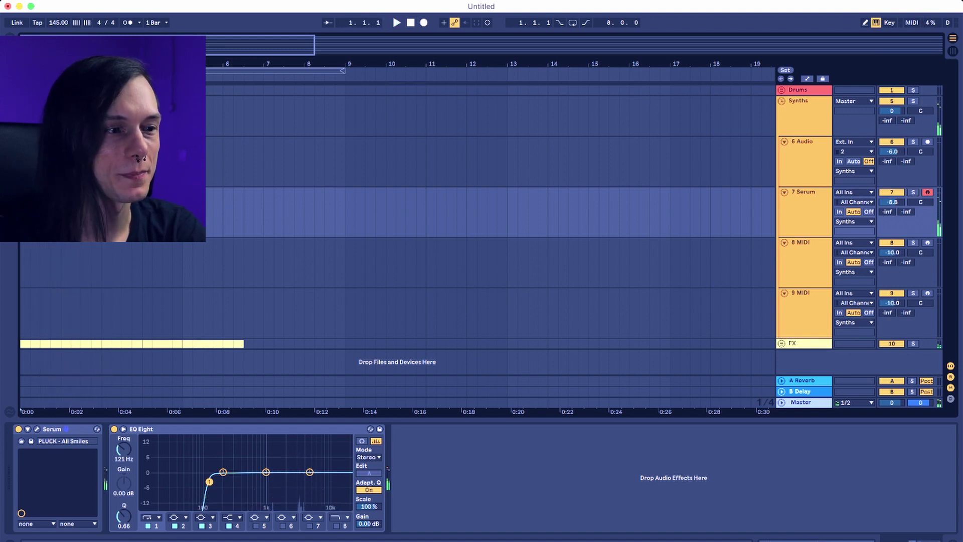
Load a new Serum instrument from the browser onto the 8 MIDI track.
click(795, 250)
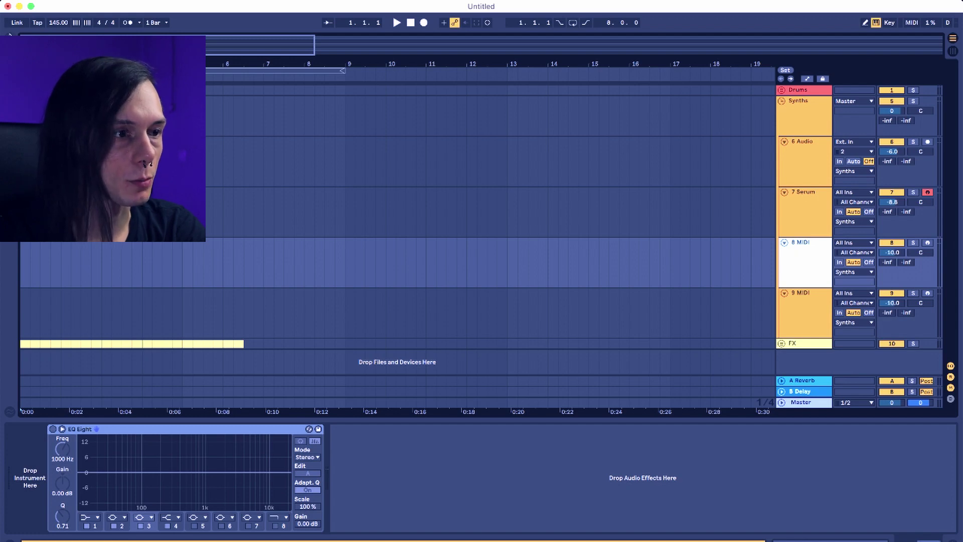
key(super+alt+b)
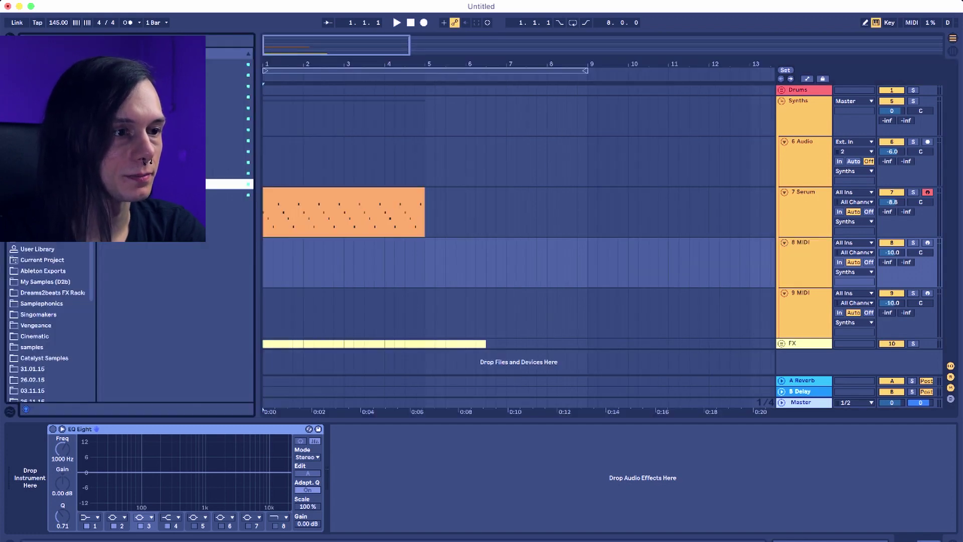
drag(316, 277, 317, 278)
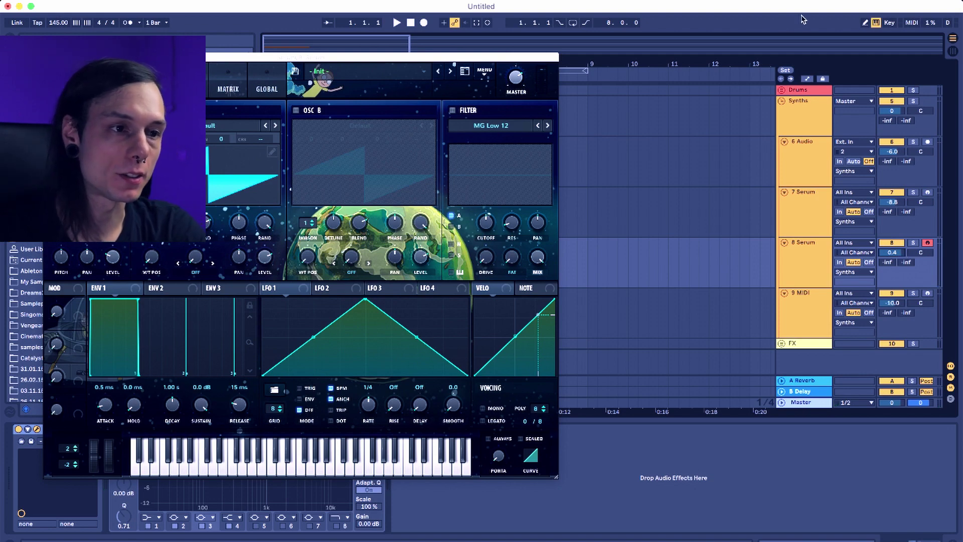
Load the KEYS - Psychoactive preset in the second Serum, try its sound and hide the plug-in window.
click(340, 75)
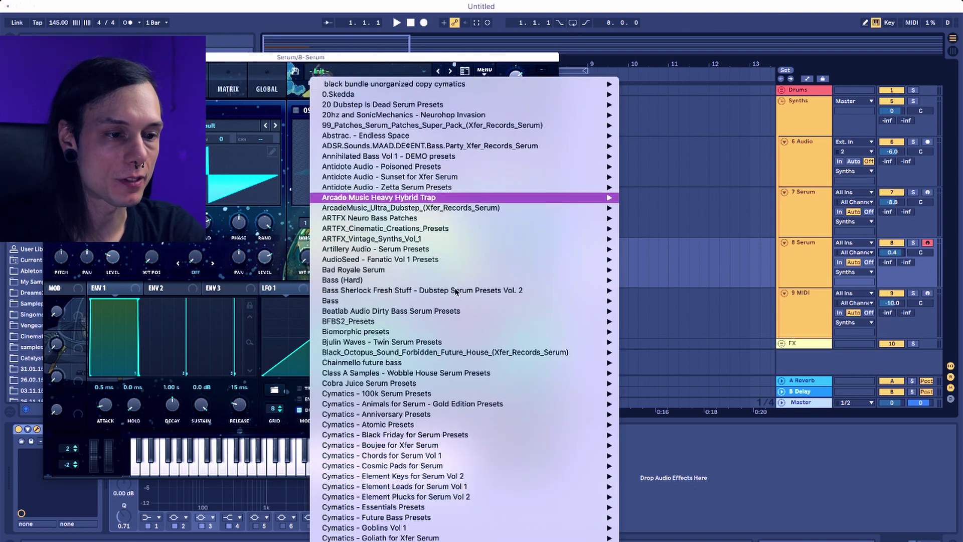
scroll(451, 326, down, 5)
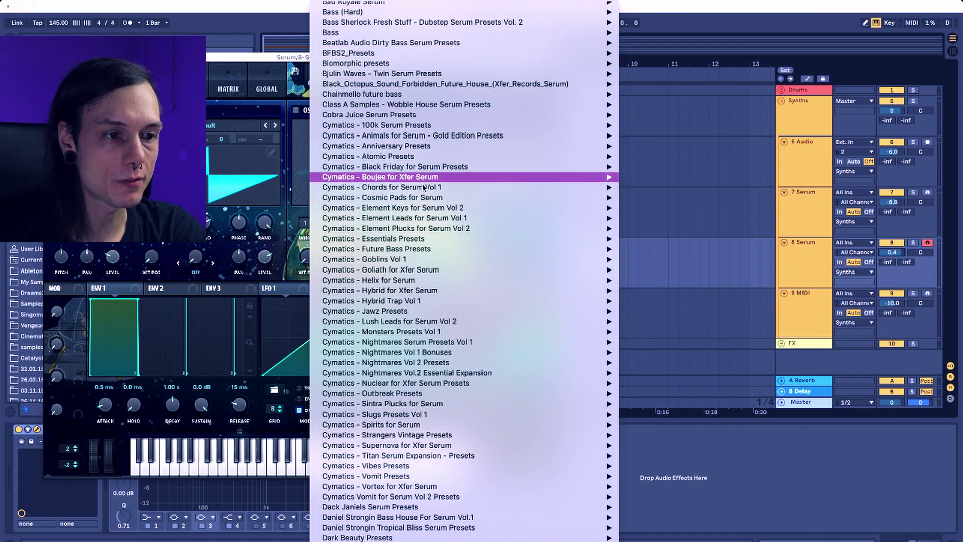
click(458, 222)
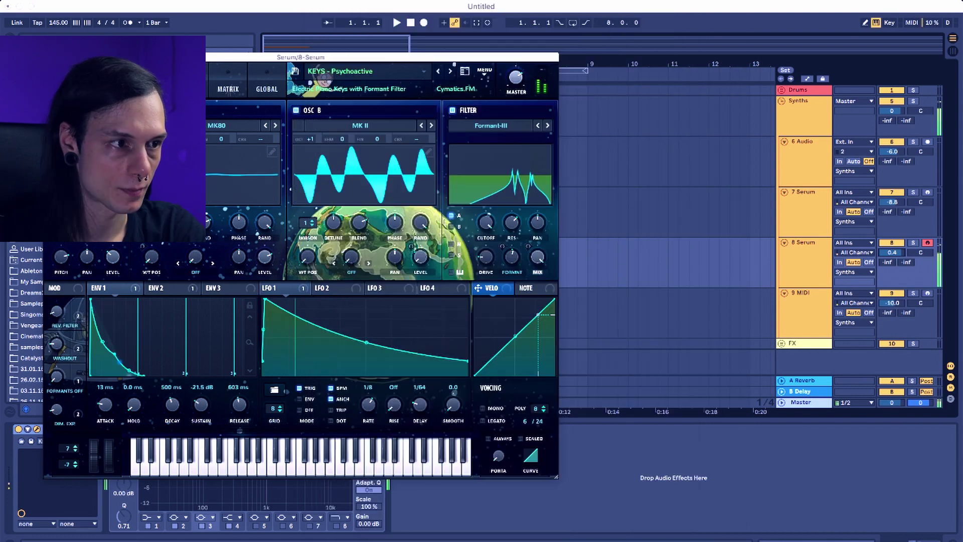
key(super+alt+p)
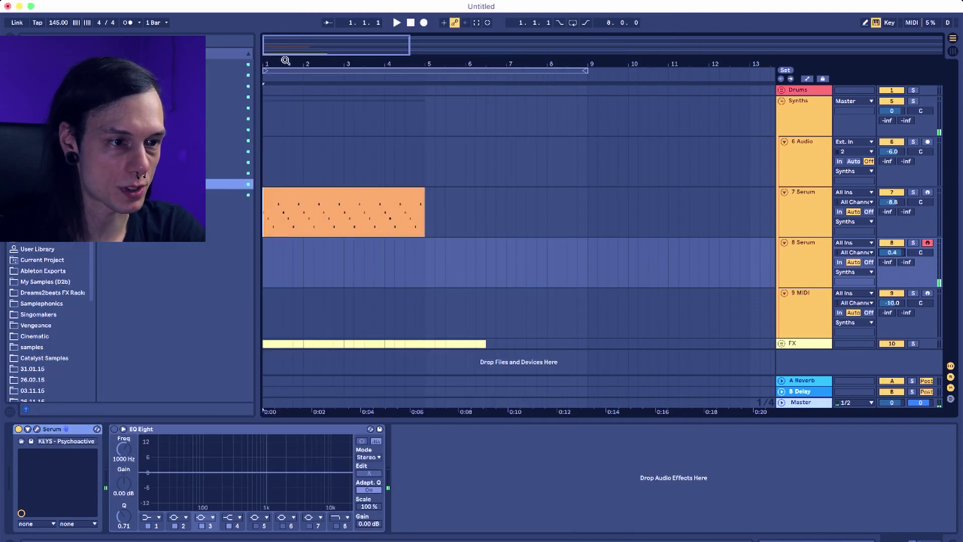
Create a four-bar MIDI clip from bar 1 on the 8 Serum track and enter F3, G#3, G#3, C#3 and C3 notes in its first bar.
drag(420, 275, 142, 271)
key(super+shift+m)
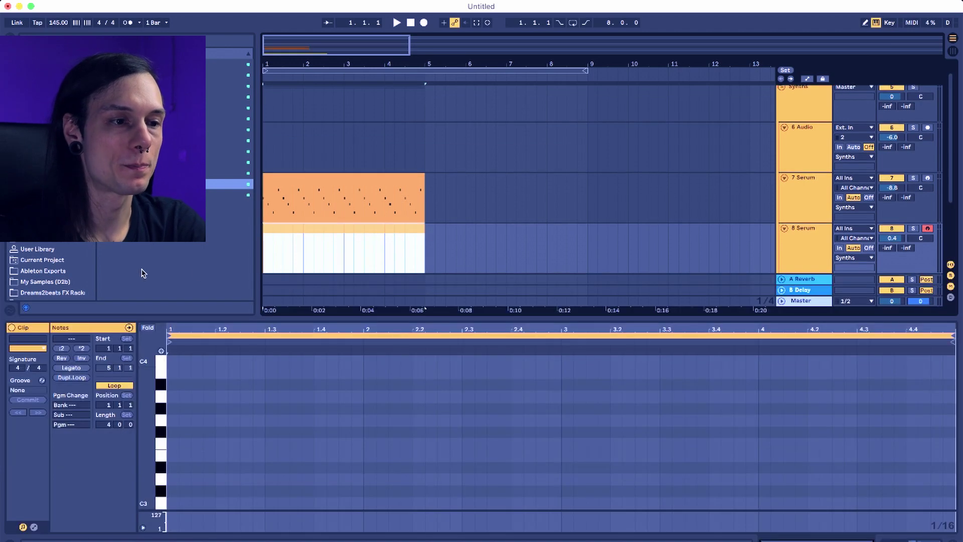
drag(381, 315, 383, 176)
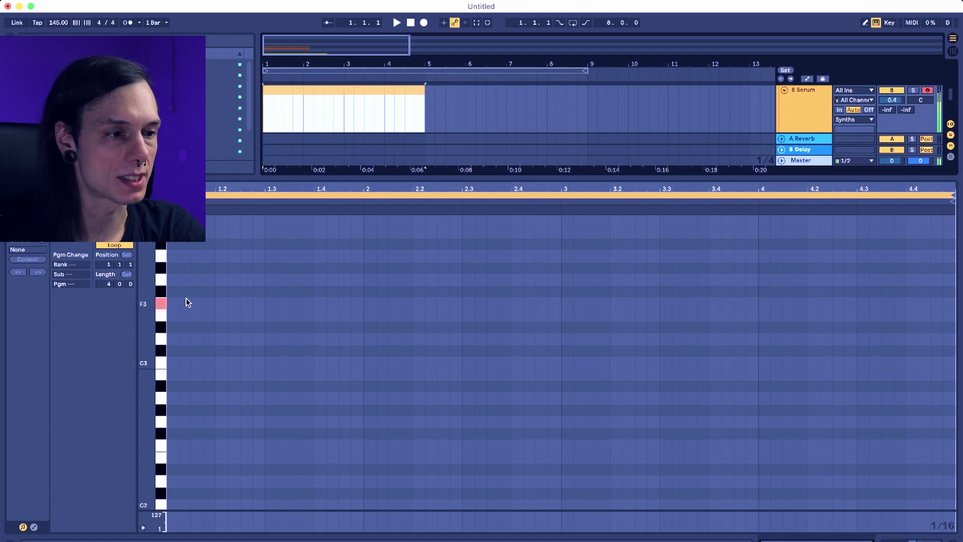
double_click(170, 304)
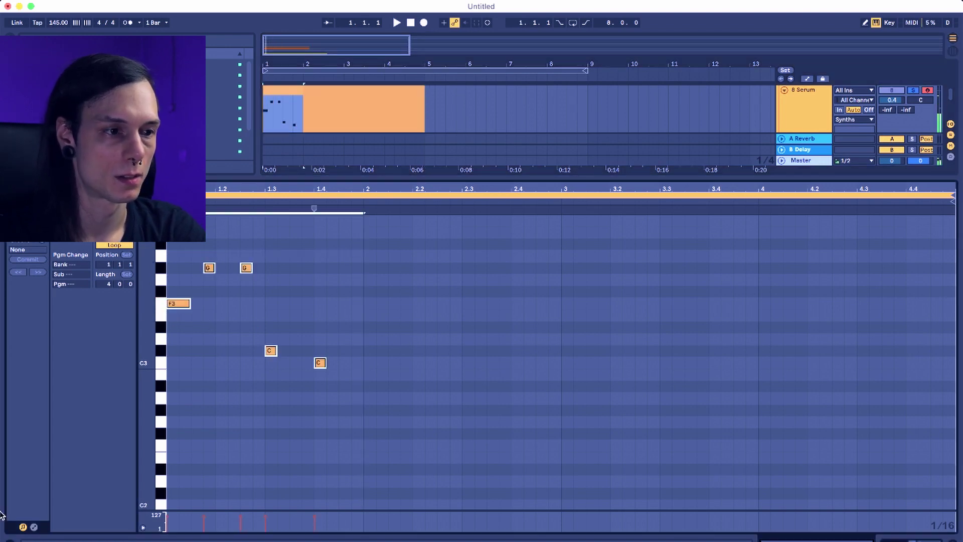
Duplicate the one-bar note pattern until it fills all four bars, and play it alongside the first Serum part.
key(super+d)
key(super+d)
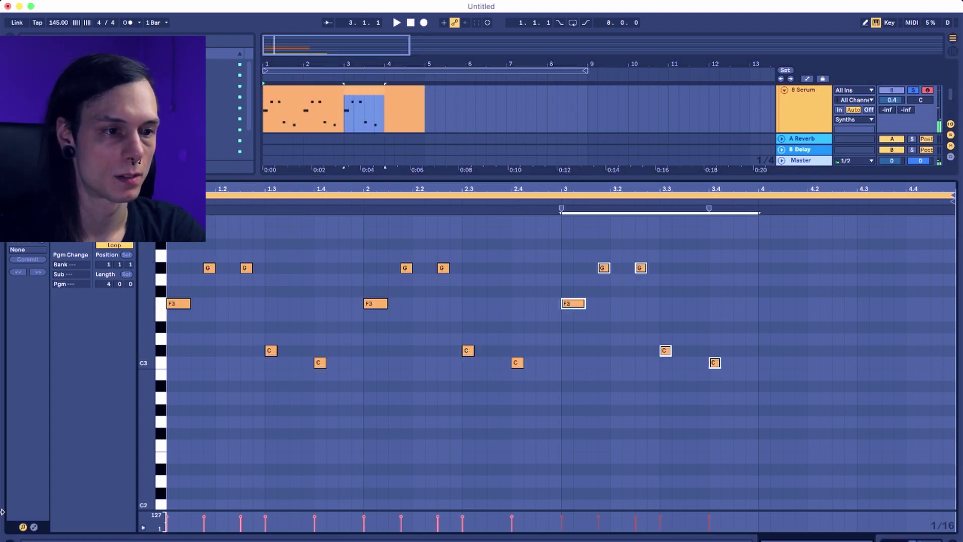
key(super+d)
key(space)
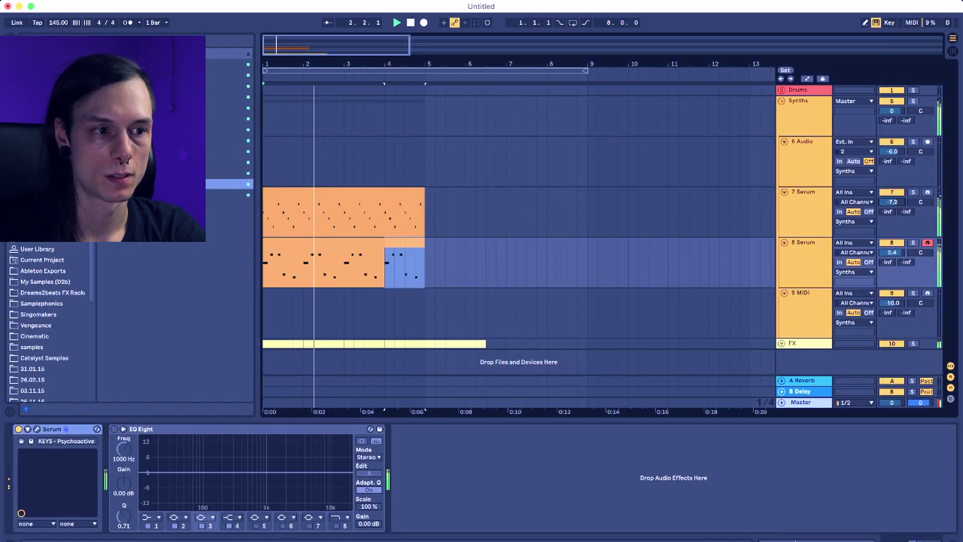
Stop playback, load a new Serum instrument onto the 9 MIDI track and set that track's volume to -1.0.
click(428, 220)
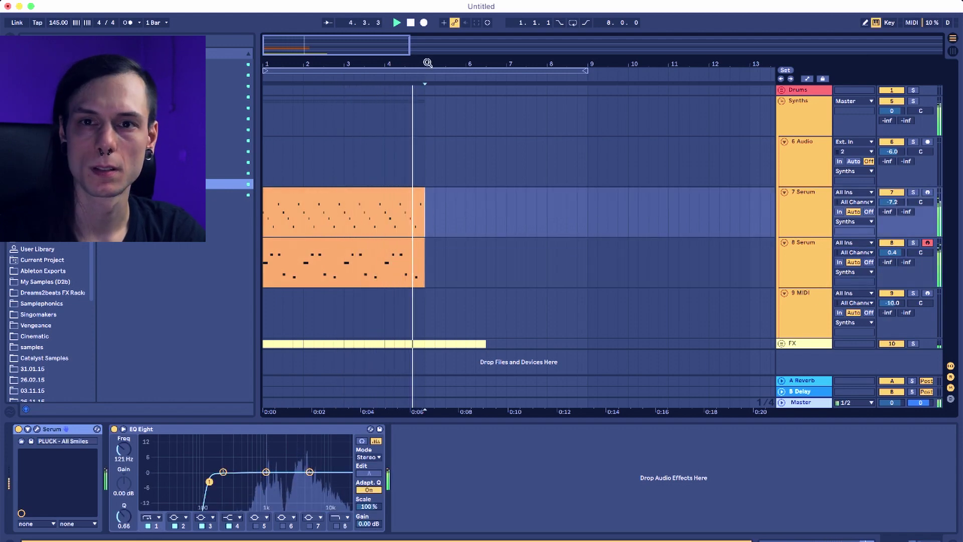
key(space)
click(271, 192)
click(806, 300)
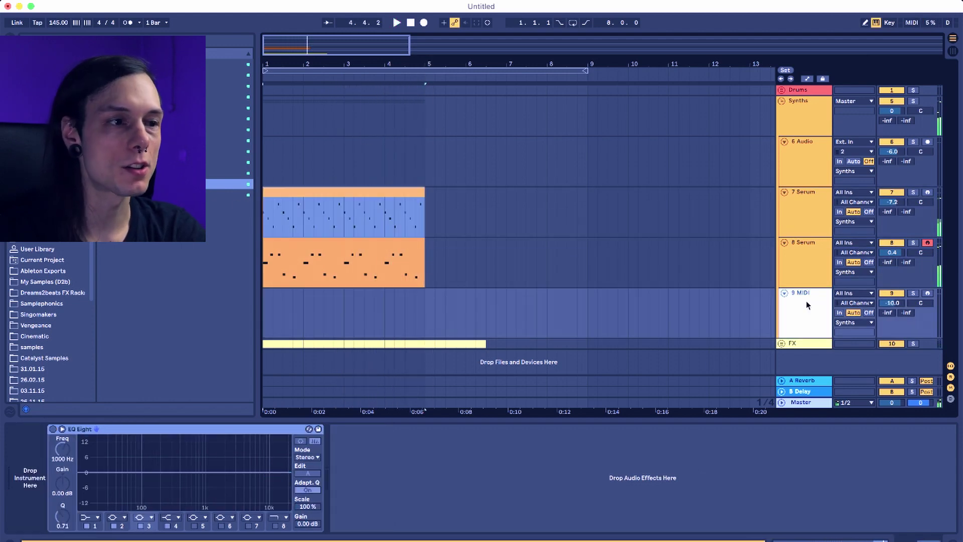
click(326, 304)
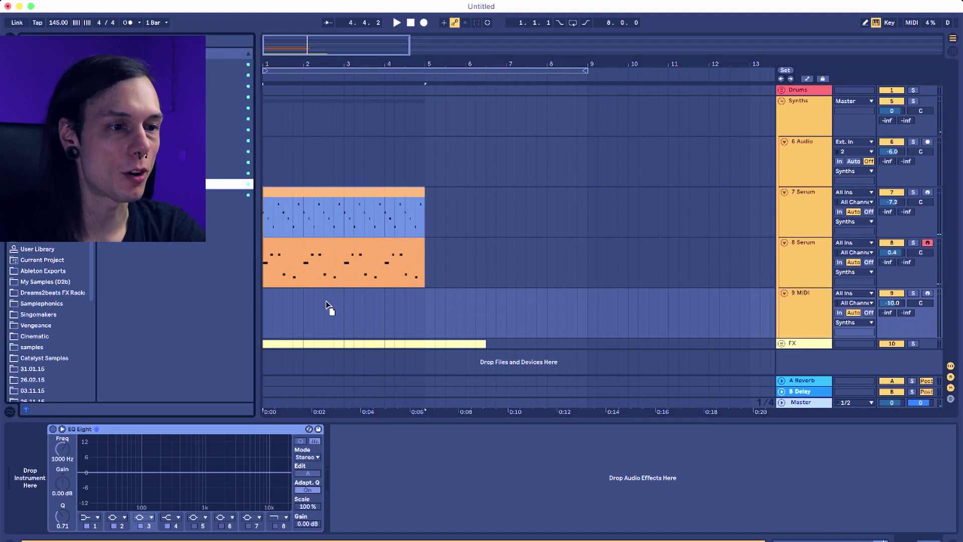
drag(326, 304, 326, 305)
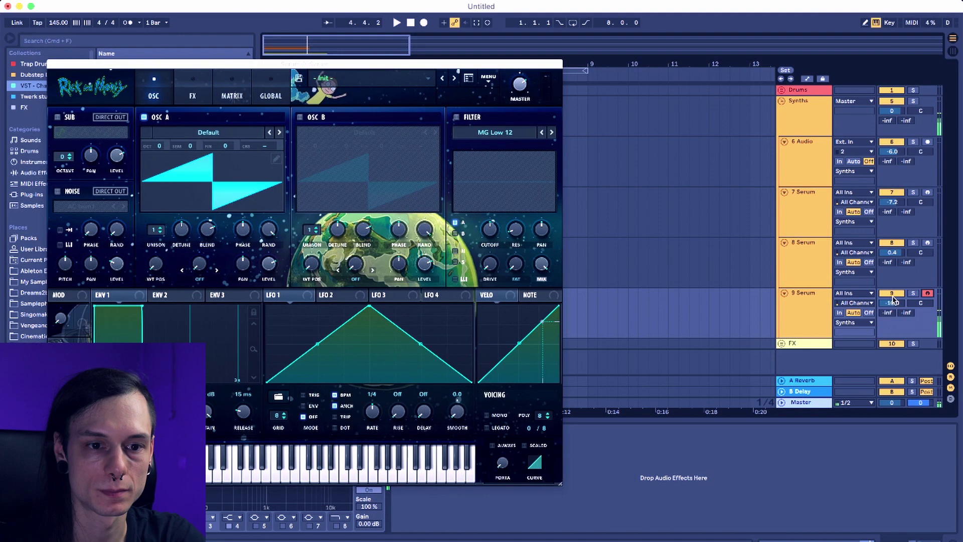
click(892, 302)
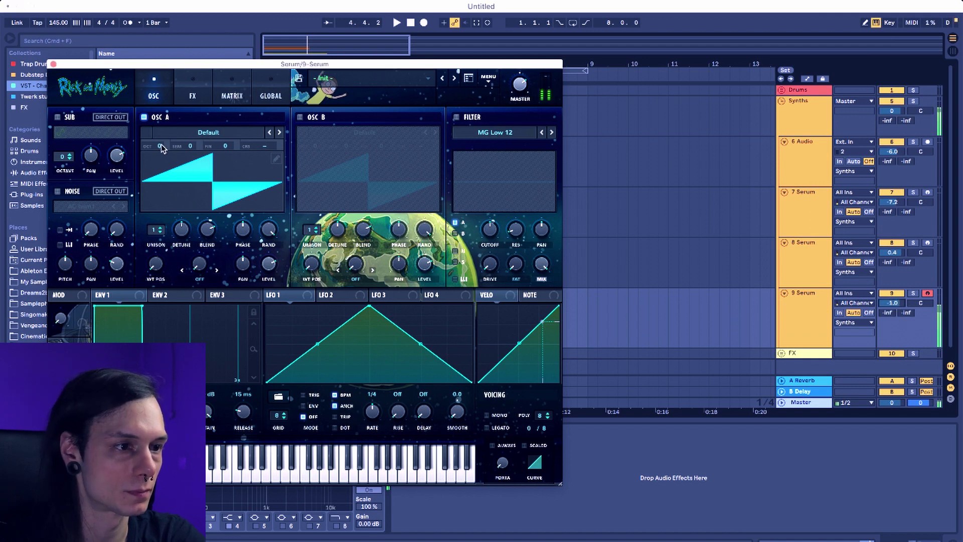
Set Serum's oscillator A to octave -3 with 6 unison voices, and enable the Hyper/Dimension effect.
drag(160, 145, 161, 197)
drag(159, 234, 173, 203)
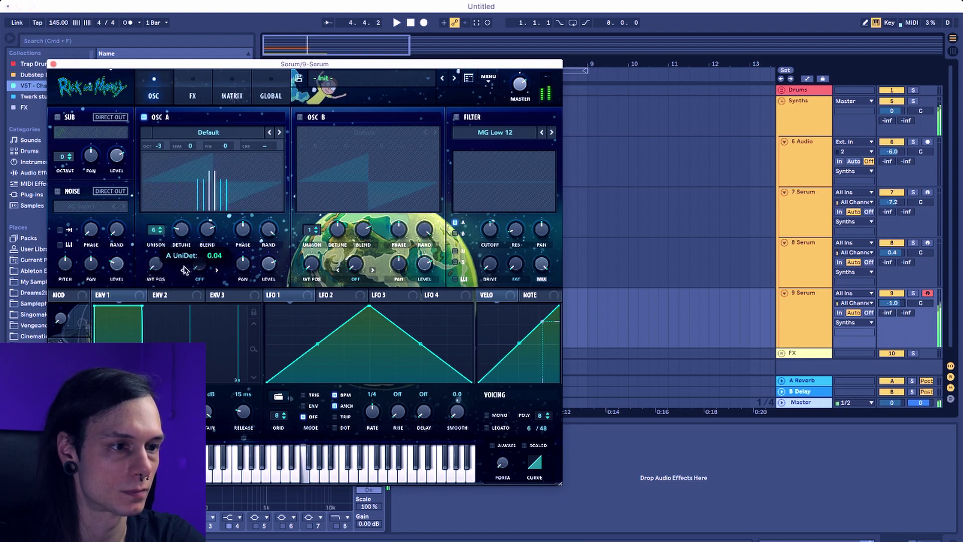
click(195, 101)
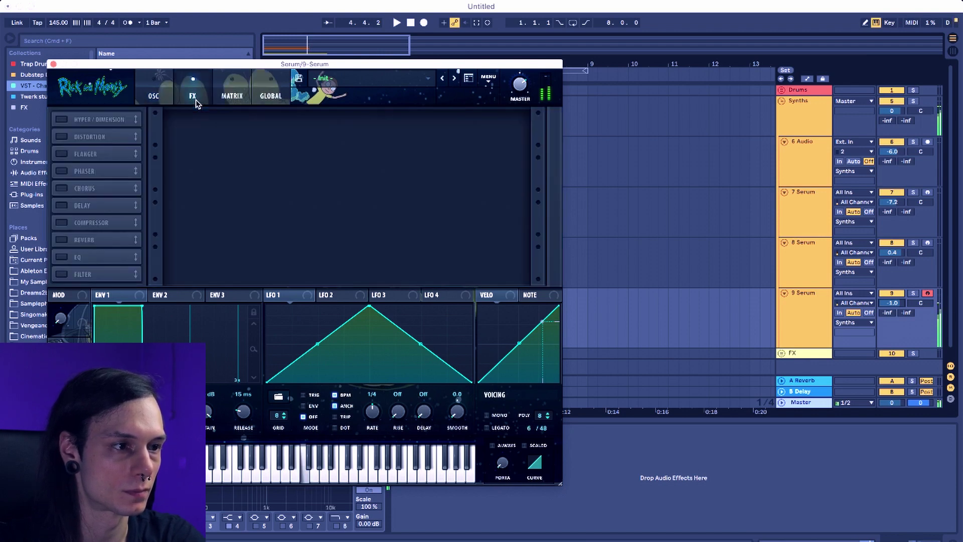
click(61, 119)
drag(506, 130, 505, 130)
drag(508, 81, 507, 81)
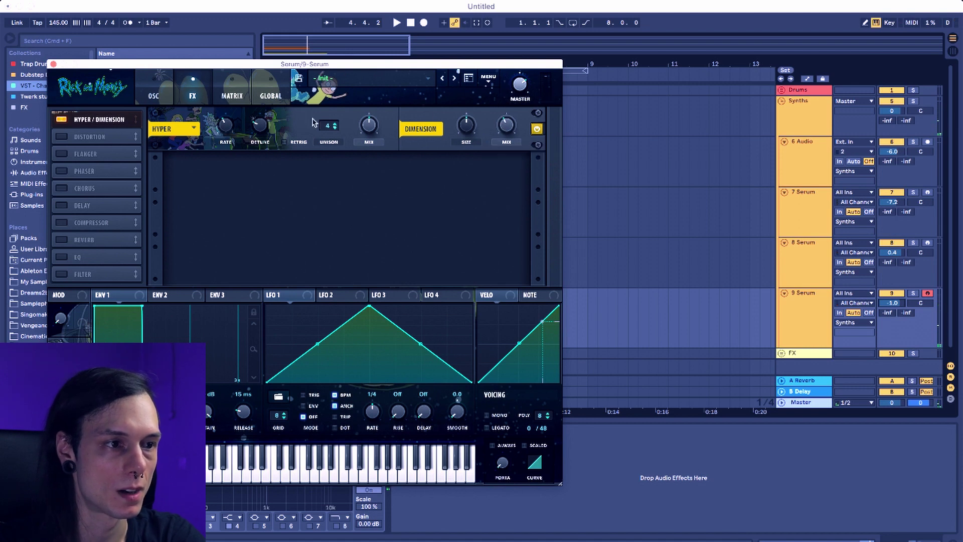
Raise oscillator A's unison to 7 voices at octave -3 and lower the Hyper mix to 13%.
click(155, 98)
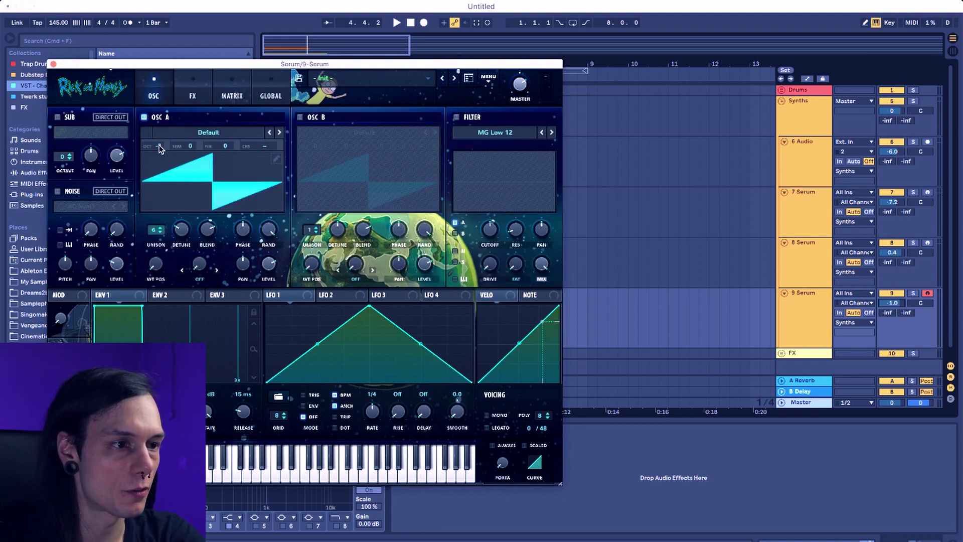
drag(159, 145, 153, 226)
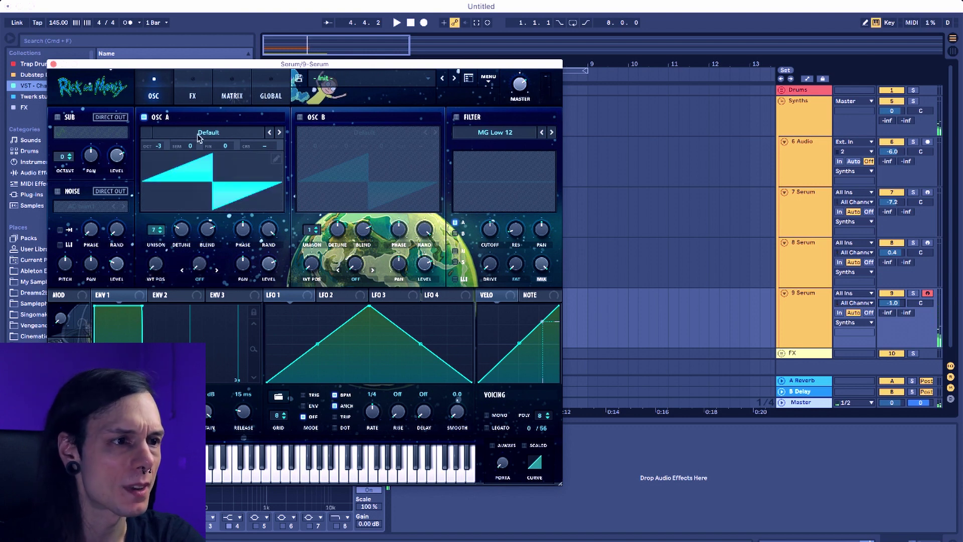
click(193, 95)
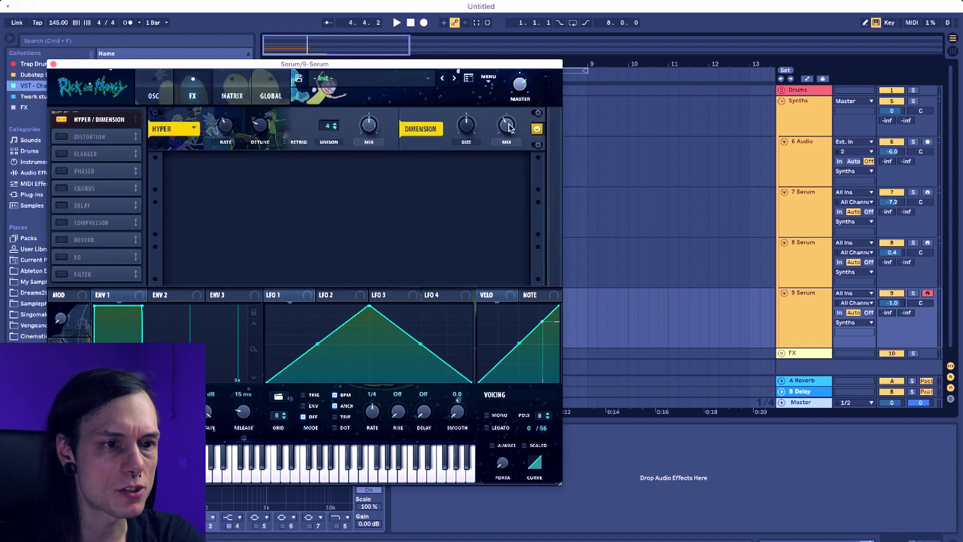
drag(372, 126, 377, 164)
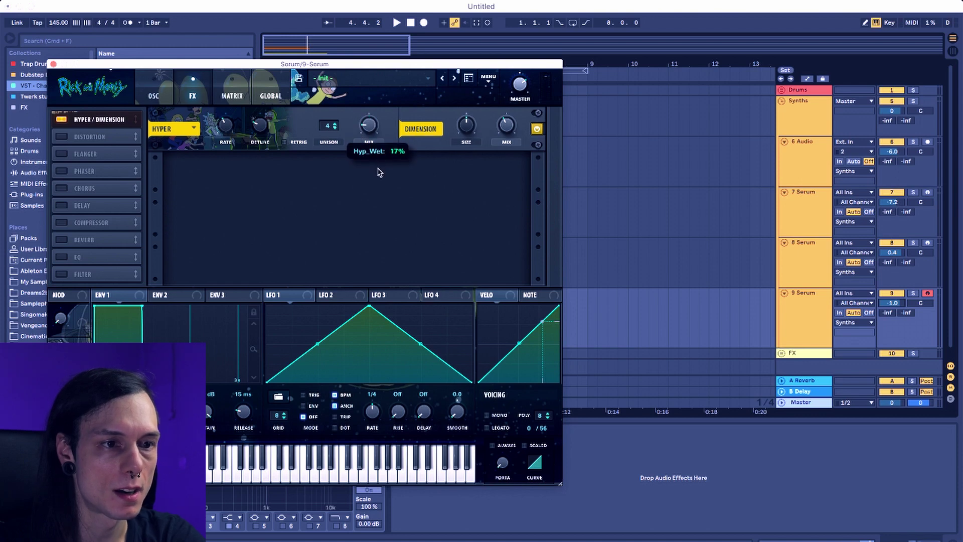
drag(370, 126, 373, 134)
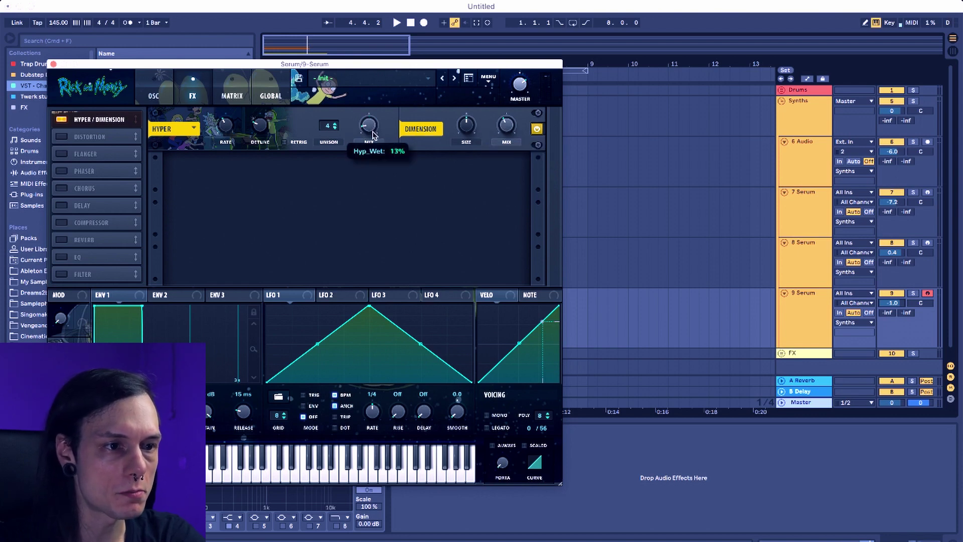
Turn on Serum's Distortion effect in Tube mode and raise its drive above 52%.
click(62, 137)
drag(436, 179, 429, 136)
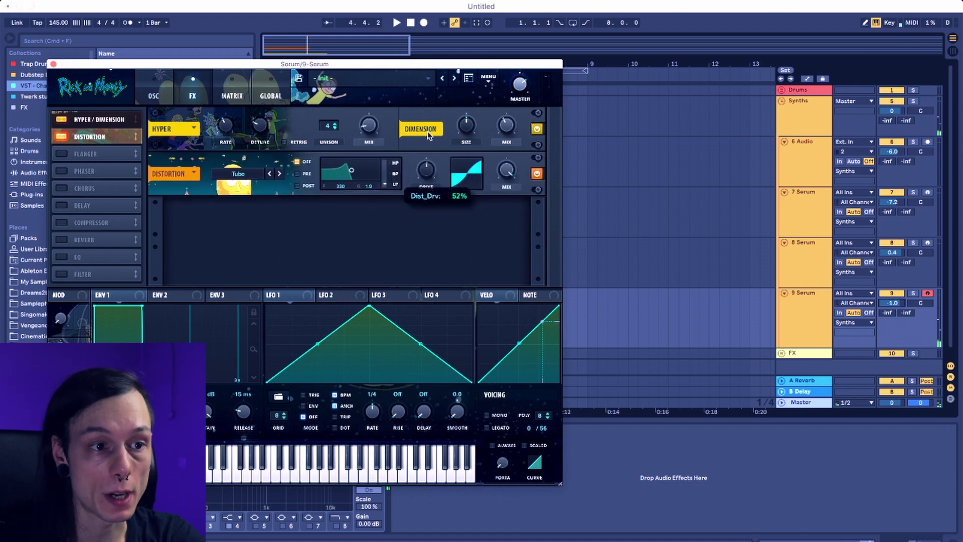
drag(428, 99, 427, 100)
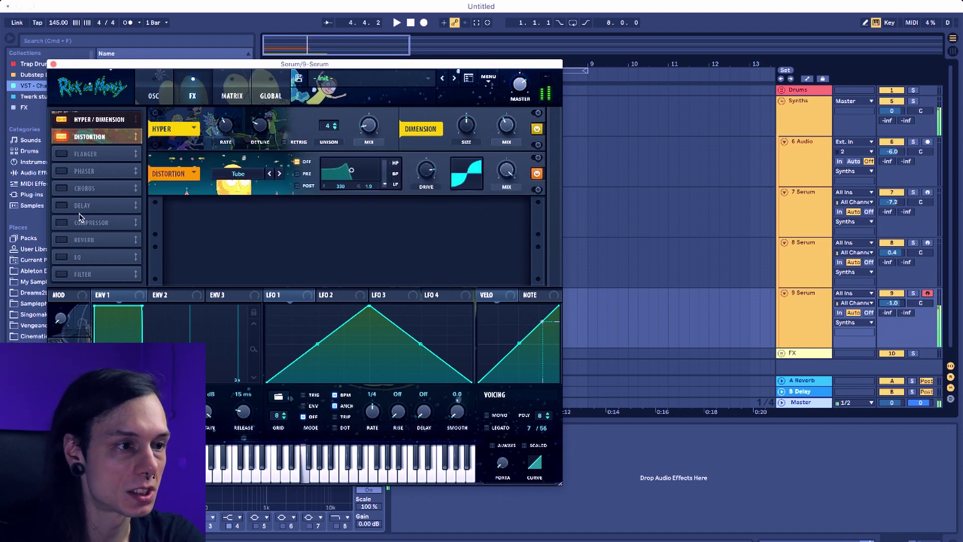
Turn on Serum's Compressor in multiband mode and set the 9 Serum track's volume to -5.4.
click(62, 223)
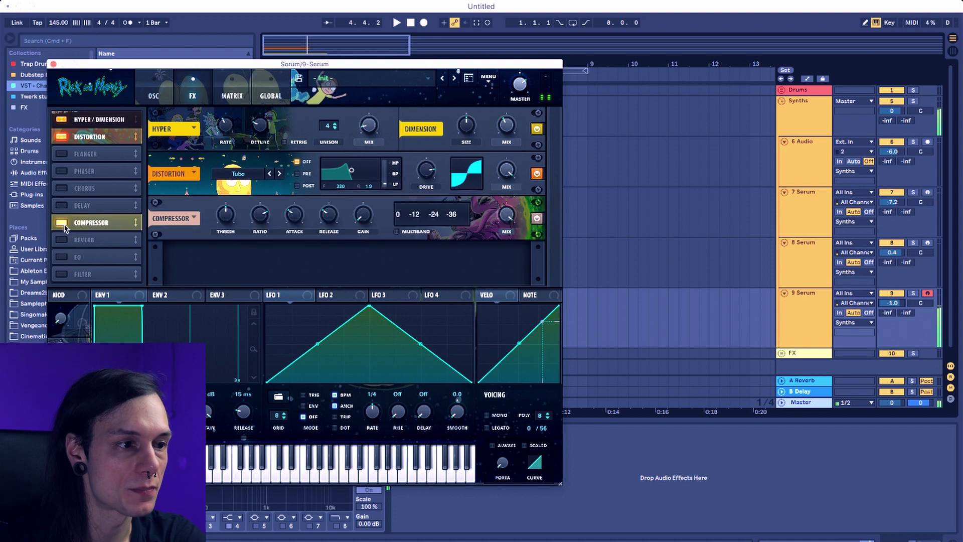
click(404, 232)
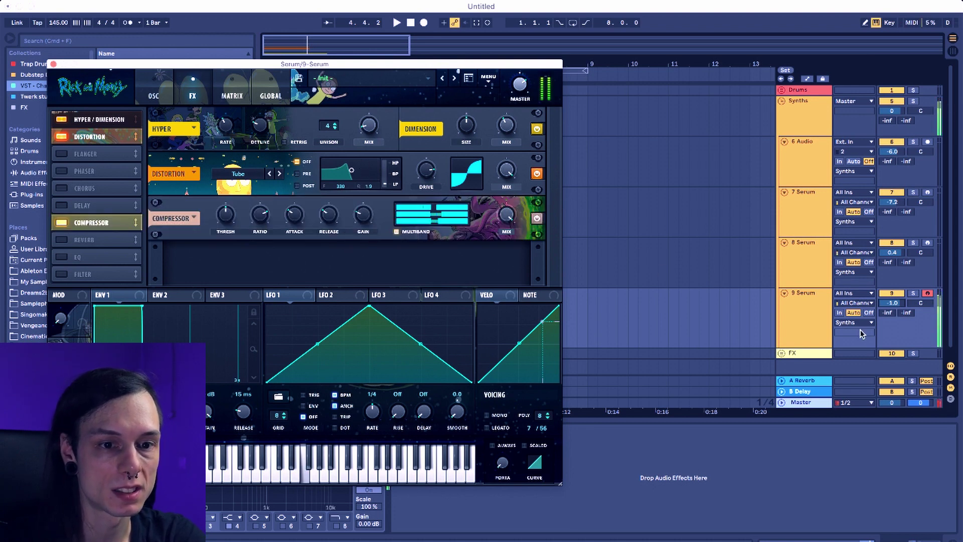
click(862, 334)
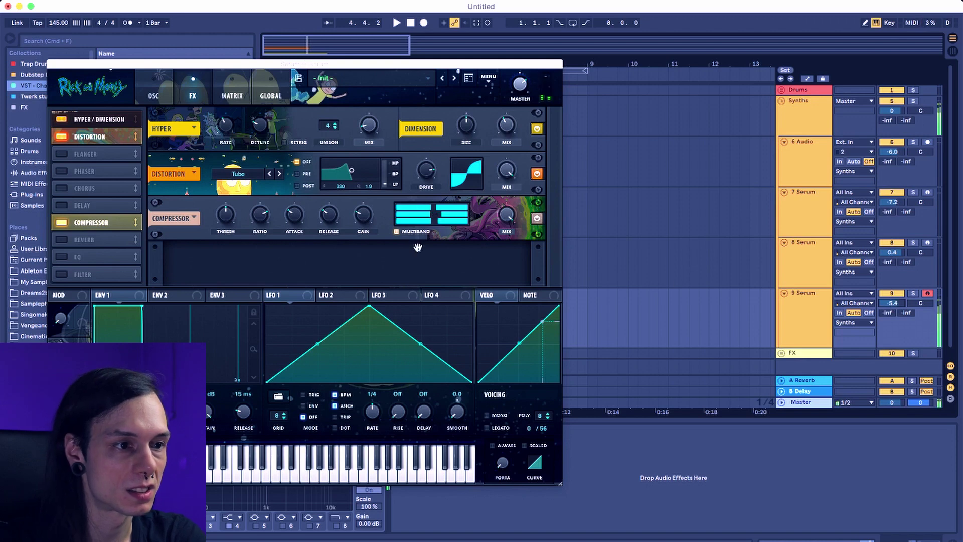
Turn on Serum's Reverb effect, try it ahead of the Compressor and return it to after the Compressor.
click(75, 240)
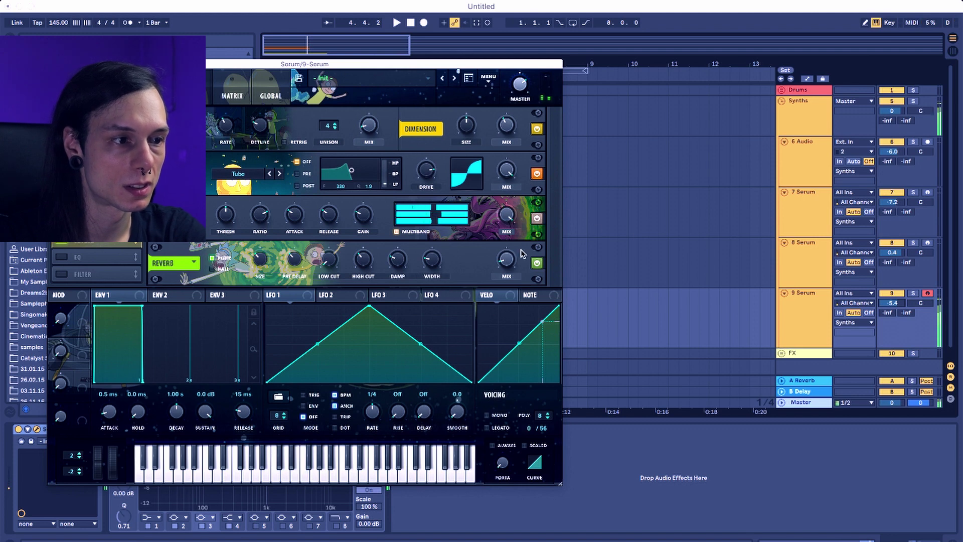
drag(184, 278, 187, 247)
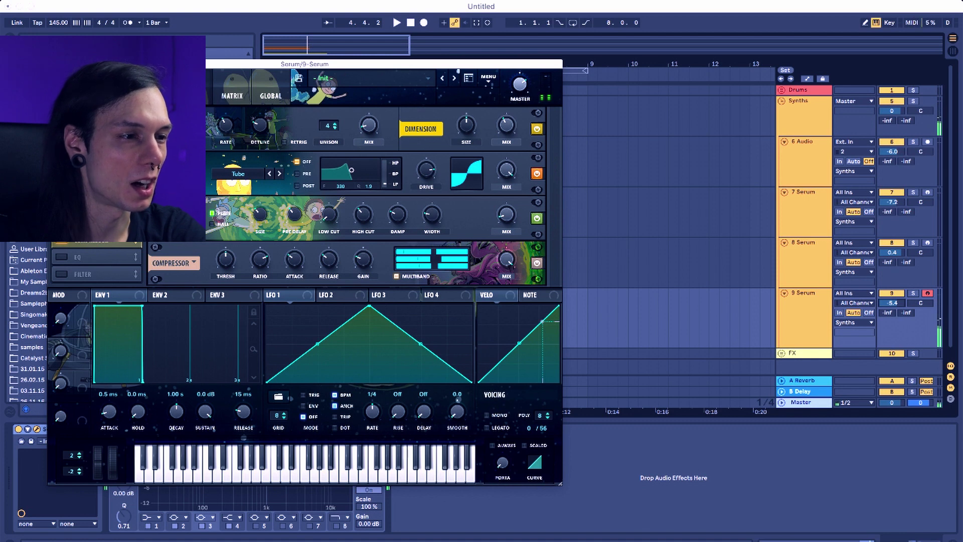
drag(187, 221, 187, 264)
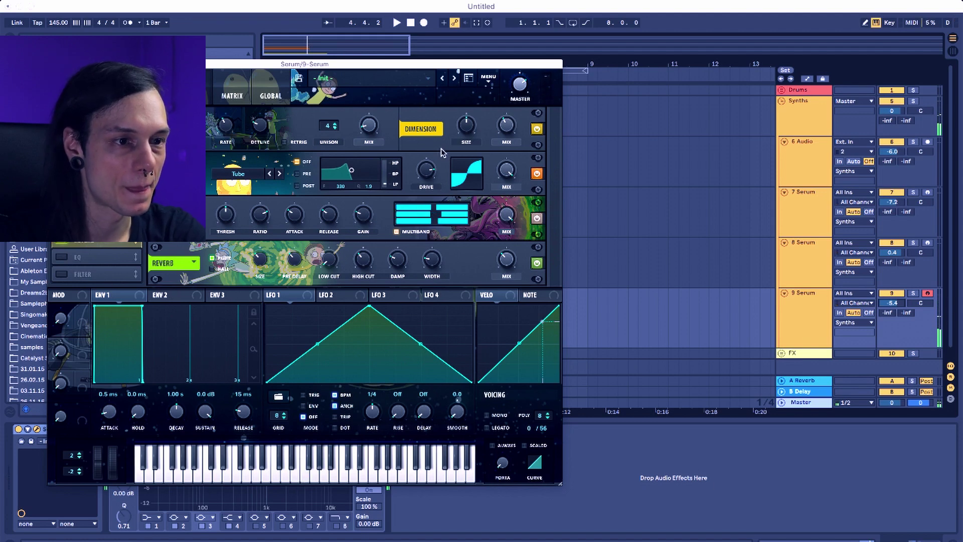
Raise the Distortion drive further while playing test notes, and cut the track's highs at 637 Hz with EQ Eight.
key(a)
drag(426, 170, 424, 95)
key(a)
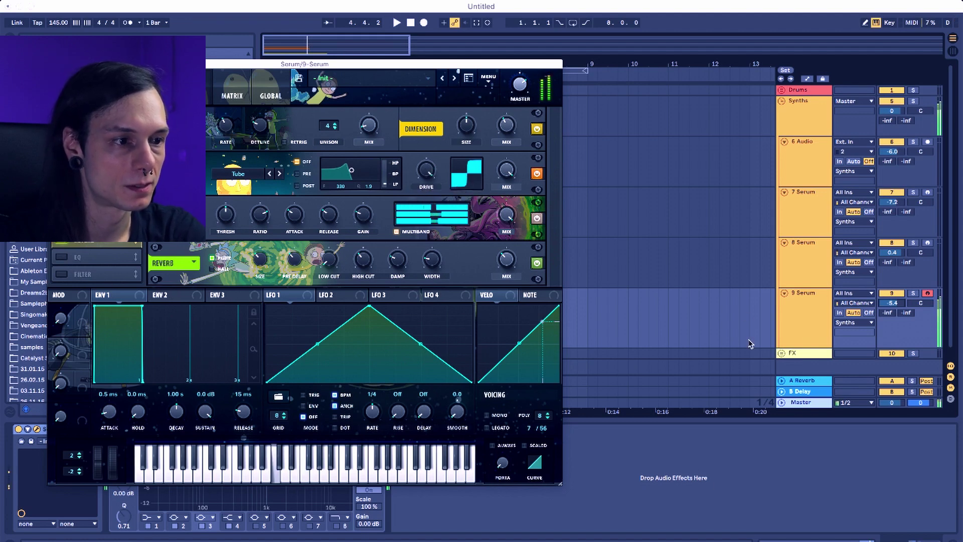
click(153, 90)
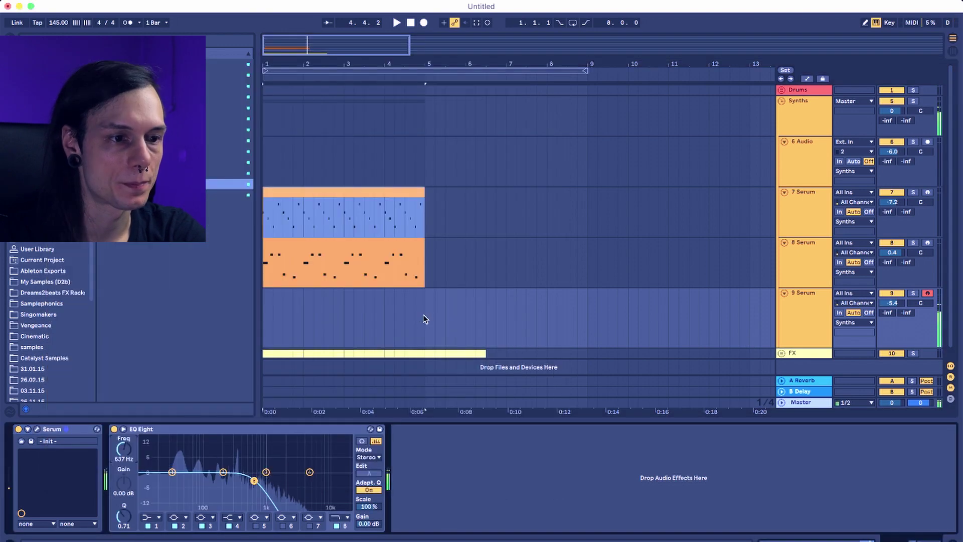
Create an empty four-bar MIDI clip from bar 1 on the 9 Serum track.
drag(424, 316, 201, 328)
key(super+shift+m)
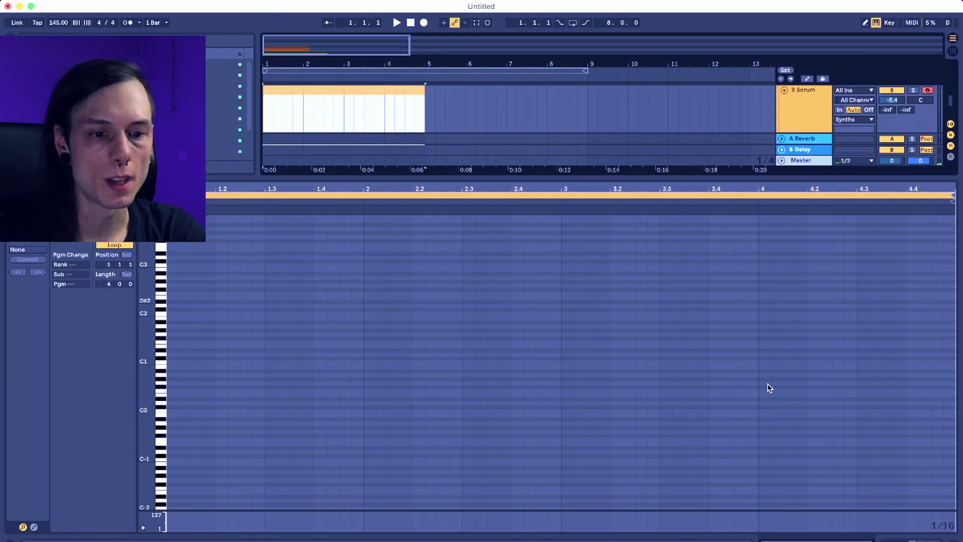
key(shift+Tab)
Solo the 9 Serum track, play test notes and boost its low frequencies in EQ Eight, with the high cut at 574 Hz.
click(913, 283)
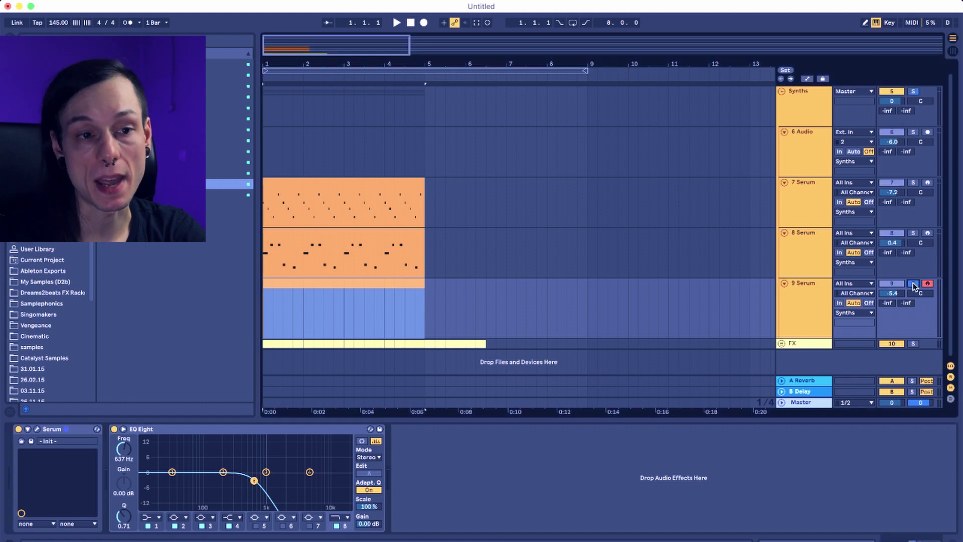
key(a)
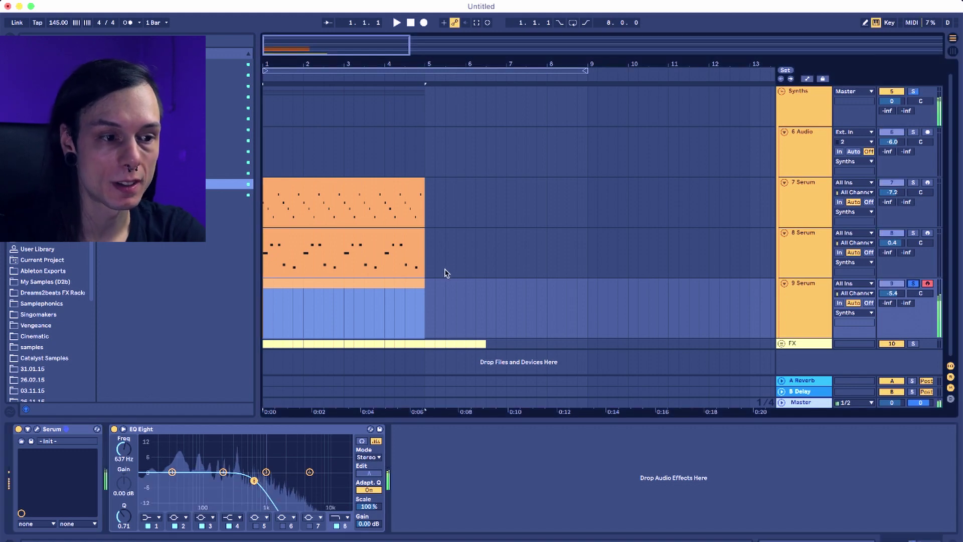
drag(224, 472, 222, 463)
Enter quarter notes F3, D#3, G#3 and D#3 in the clip's first bar and delete the extra F3 notes from bar 2 onward.
key(shift+Tab)
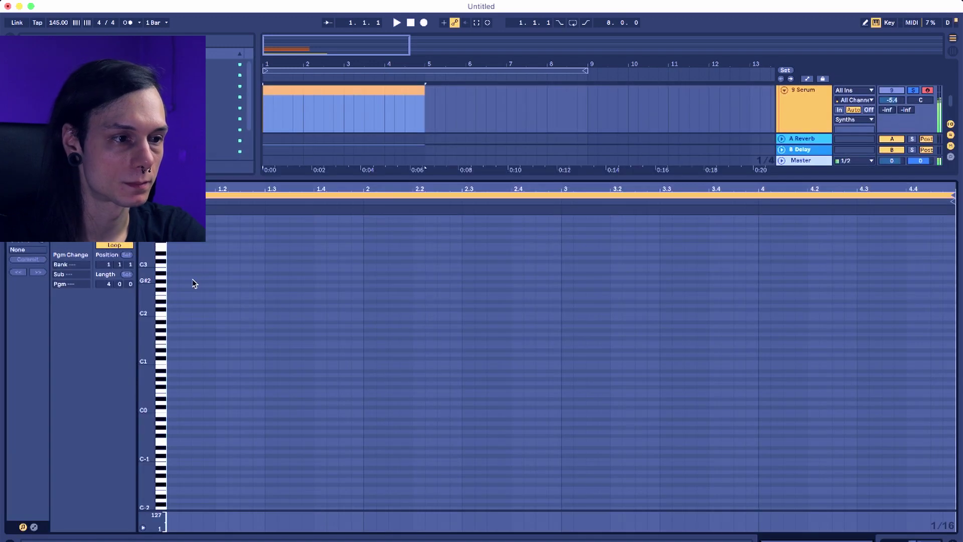
double_click(173, 244)
drag(174, 244, 217, 245)
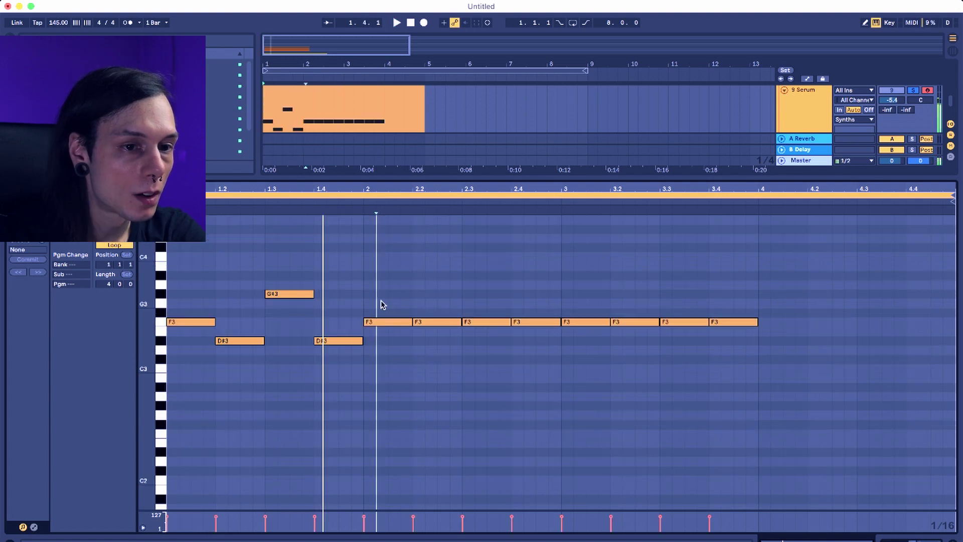
drag(380, 301, 906, 435)
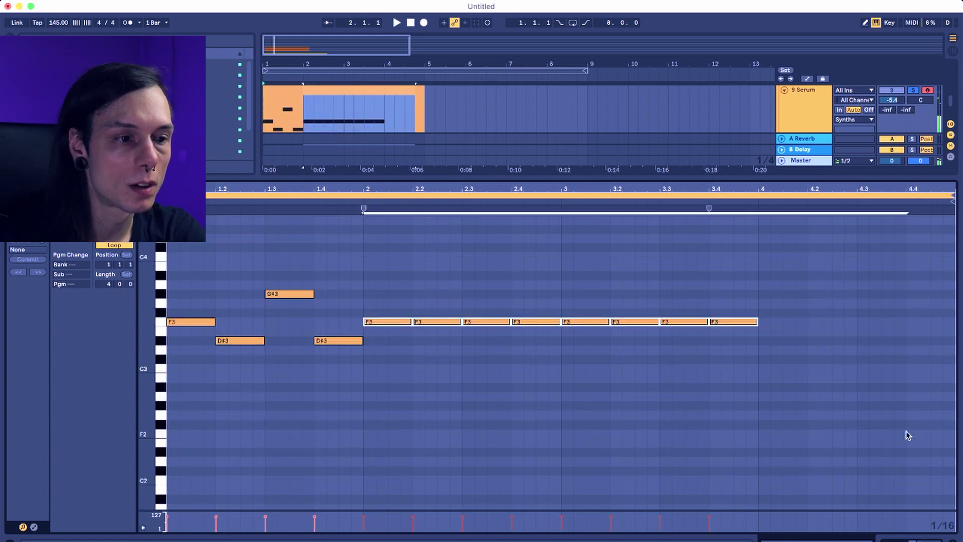
key(Delete)
Duplicate the one-bar note pattern until it fills all four bars of the 9 Serum clip.
key(super+a)
key(super+d)
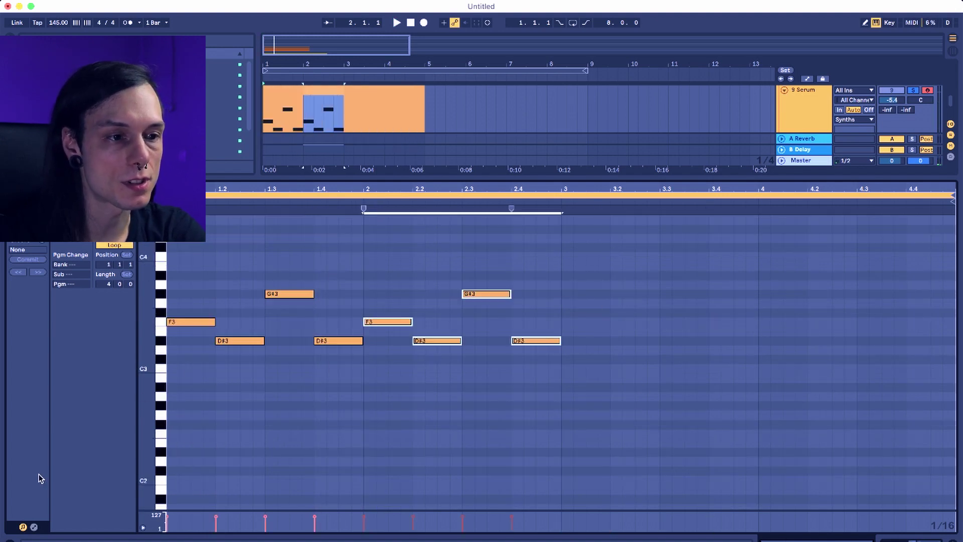
key(super+d)
key(super+d)
key(shift+Tab)
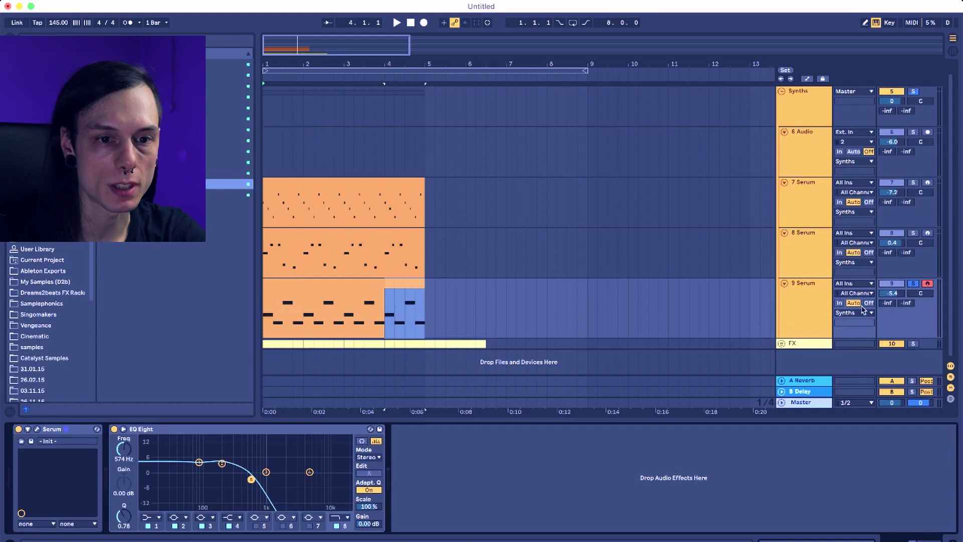
Play the three soloed Serum parts together and set the 9 Serum track's volume to -6.0.
key(space)
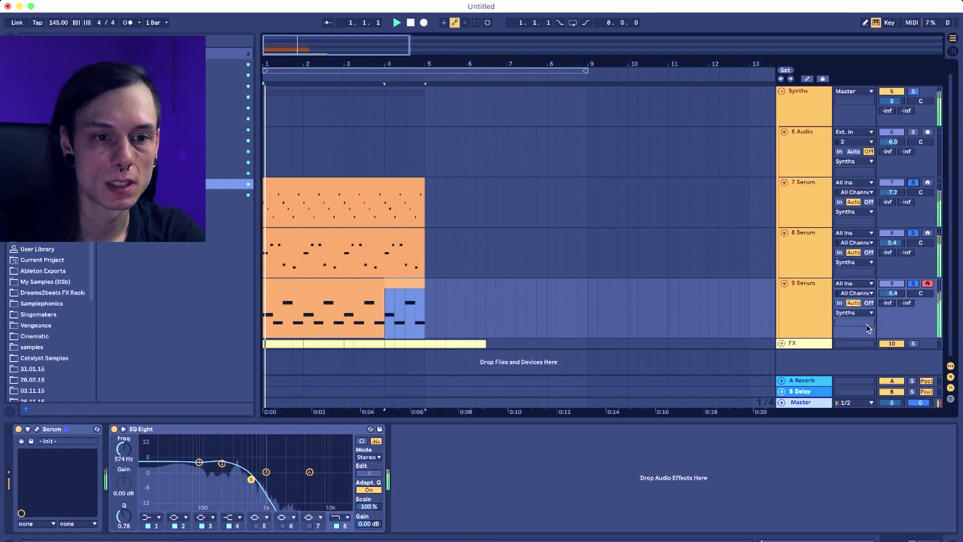
scroll(891, 298, down, 3)
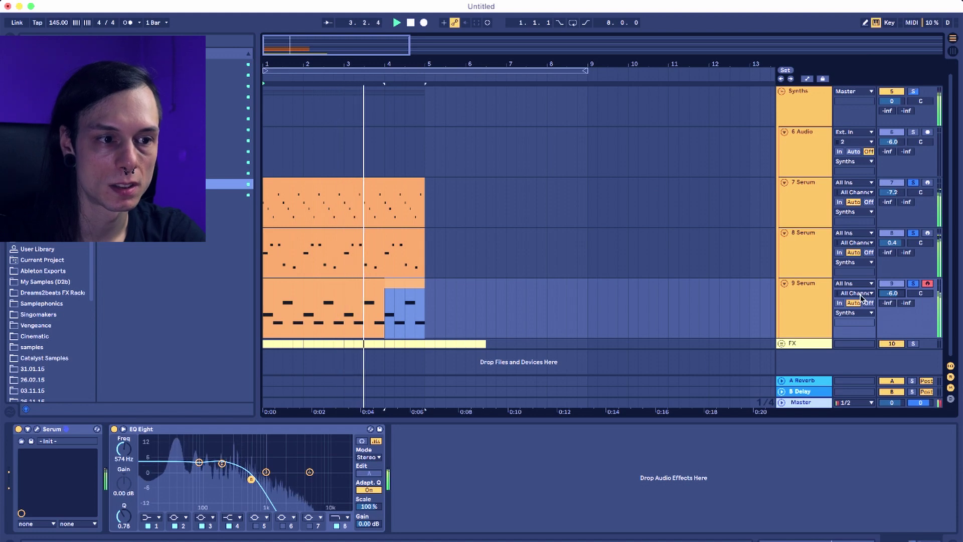
click(415, 283)
click(421, 311)
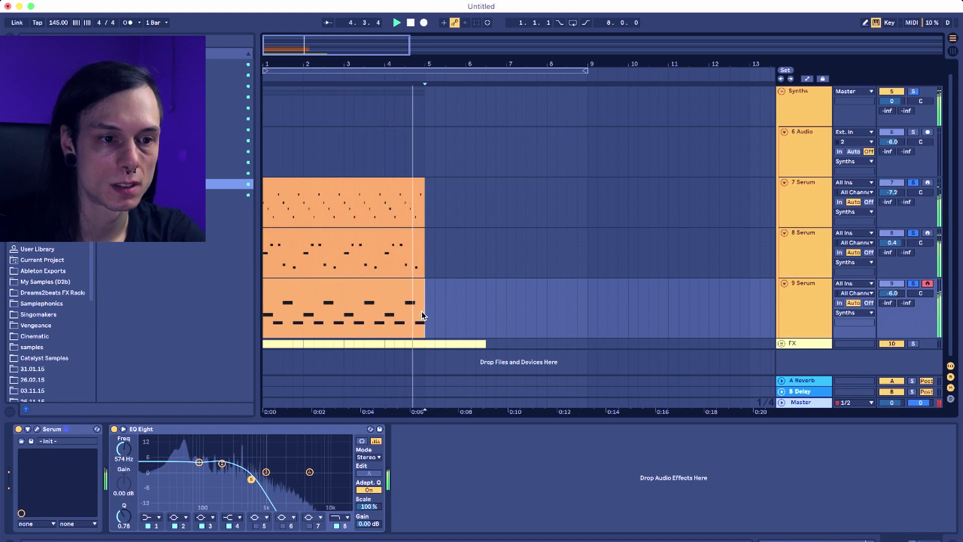
Solo only the 9 Serum track and resume playback.
key(space)
click(914, 284)
key(space)
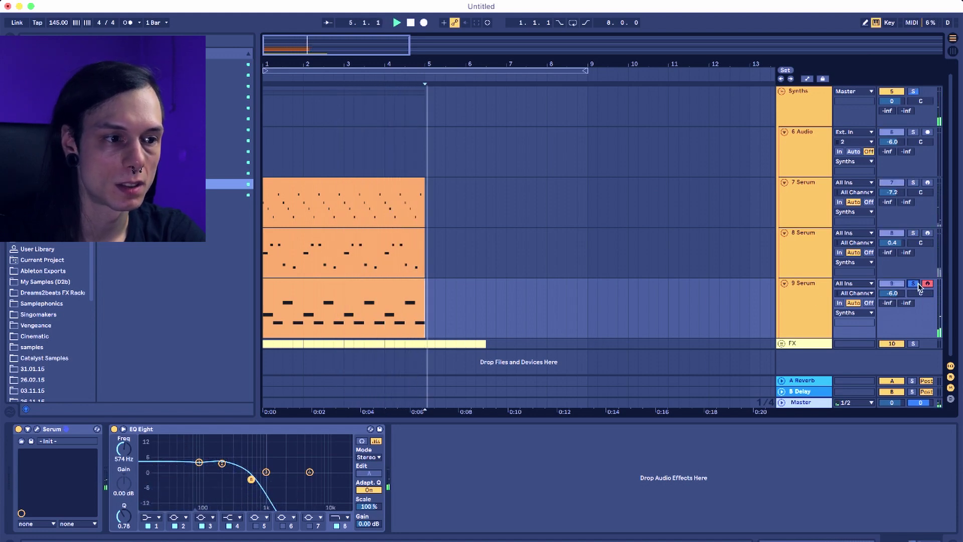
Play the soloed 9 Serum clip from its start to check the current note pattern.
click(284, 300)
key(space)
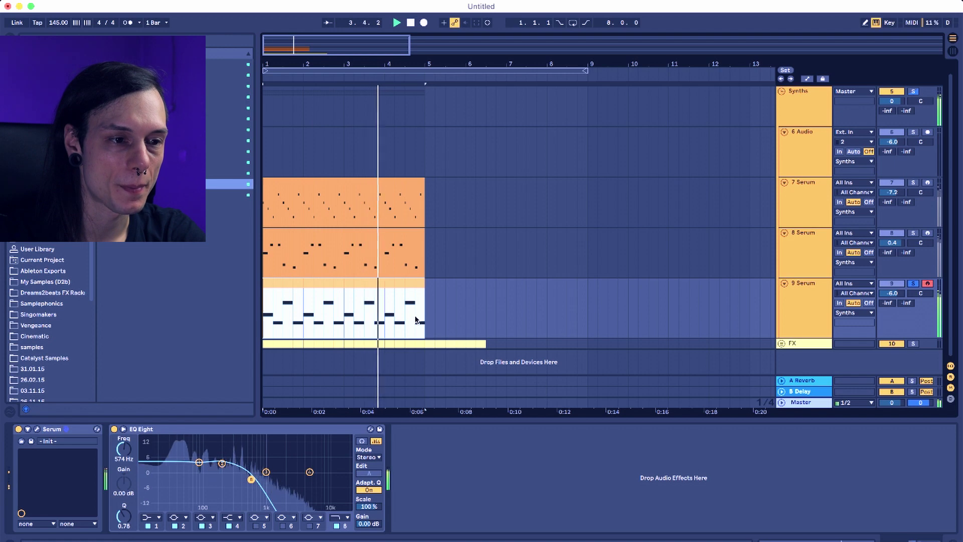
key(space)
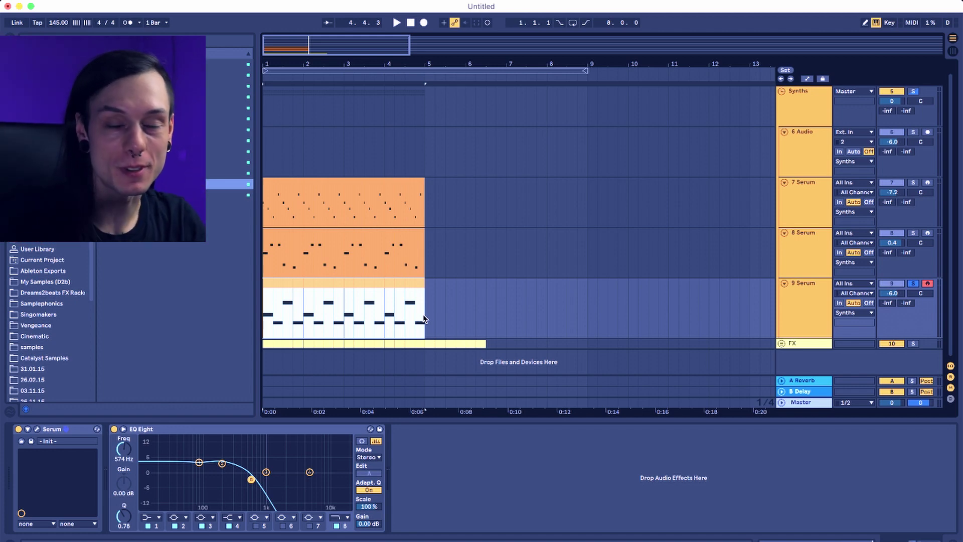
Replace the 9 Serum clip's pattern with quarter notes F3, C#3, D#3 and C3, duplicate it across all four bars and audition it.
double_click(323, 283)
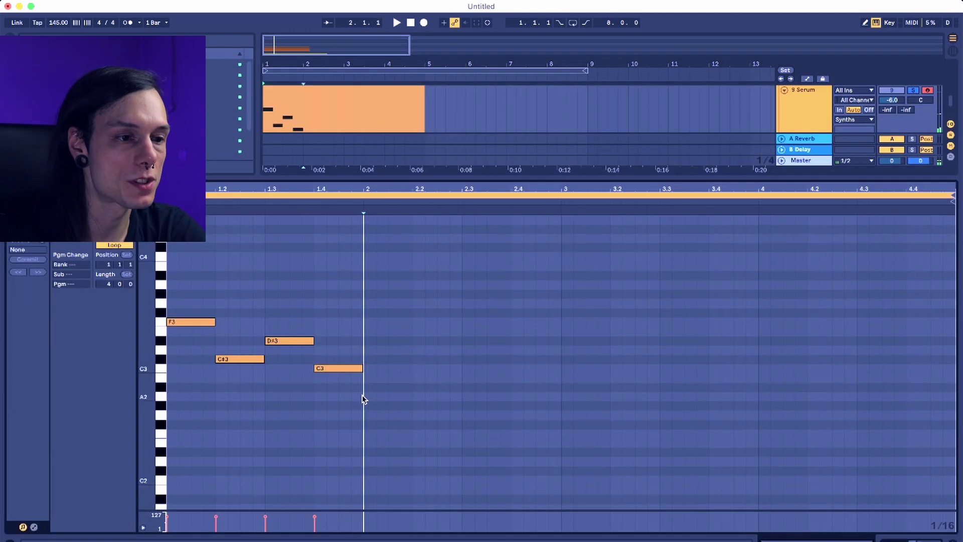
key(super+a)
key(super+d)
key(super+d)
key(super+d)
key(space)
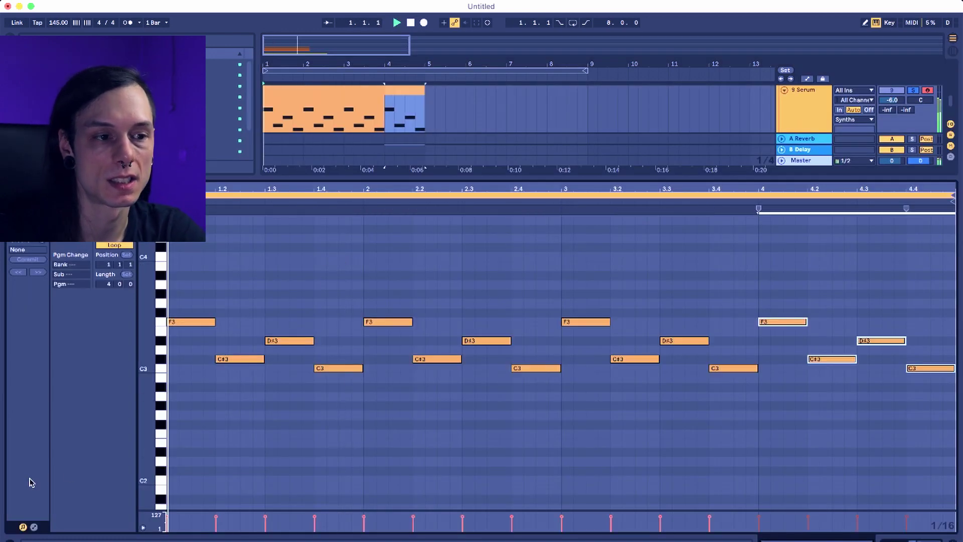
click(914, 539)
key(space)
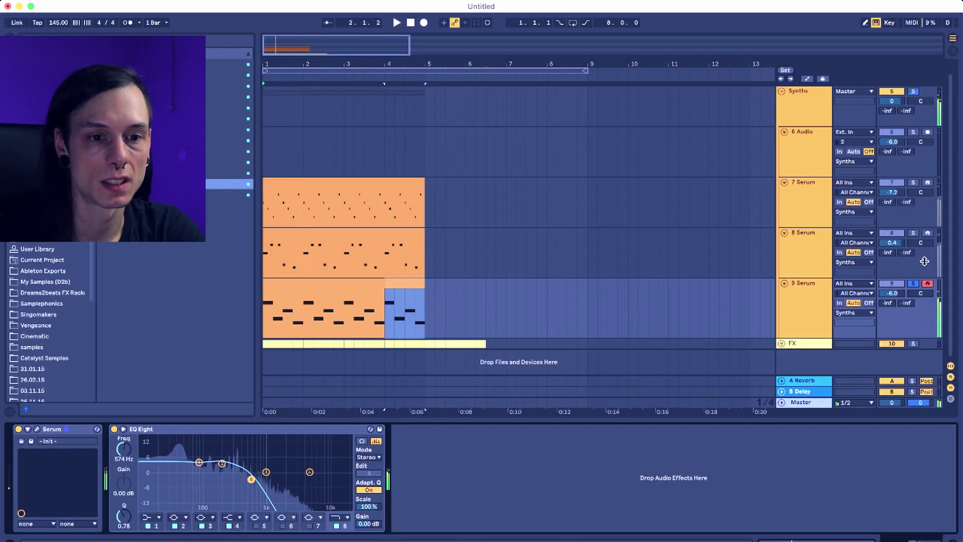
Turn off the solos and play all three Serum parts together.
key(space)
click(426, 213)
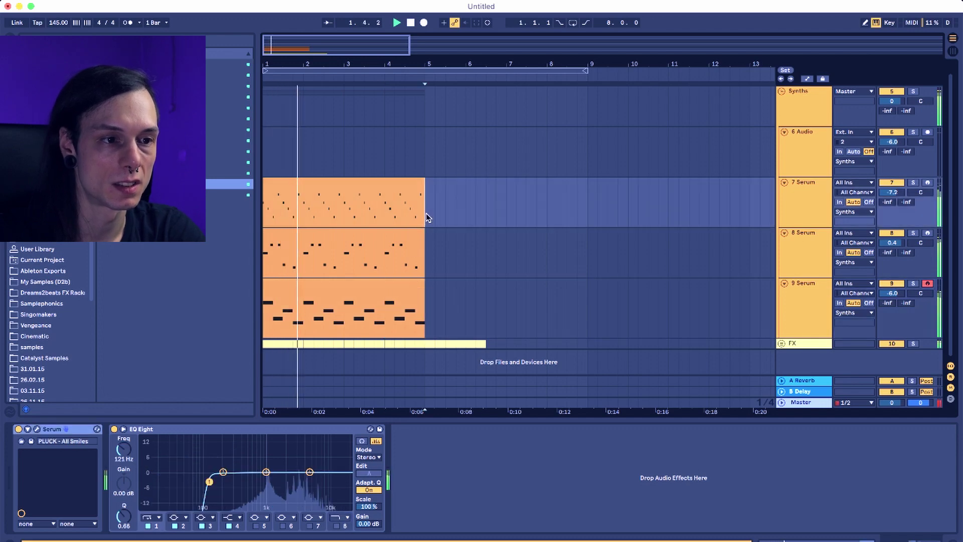
scroll(426, 212, up, 1)
scroll(426, 213, up, 1)
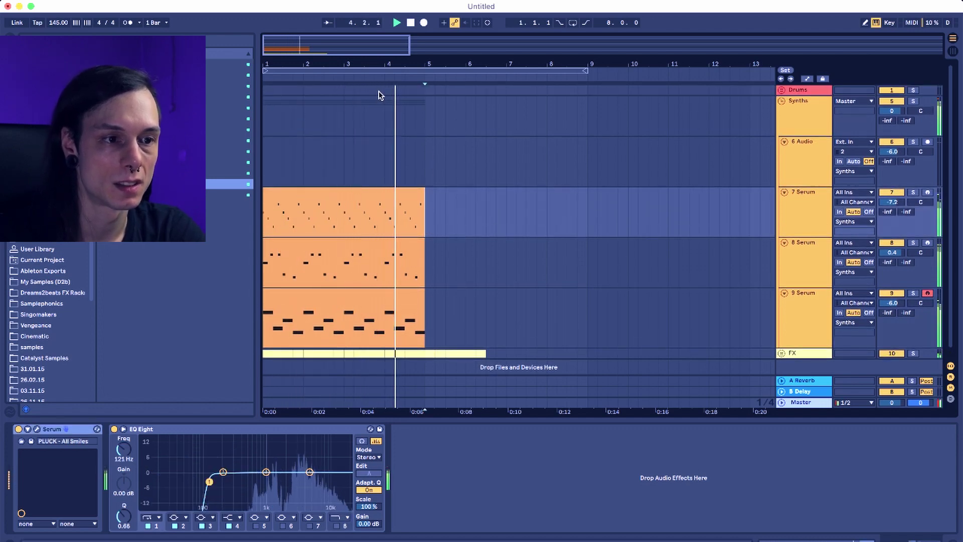
key(space)
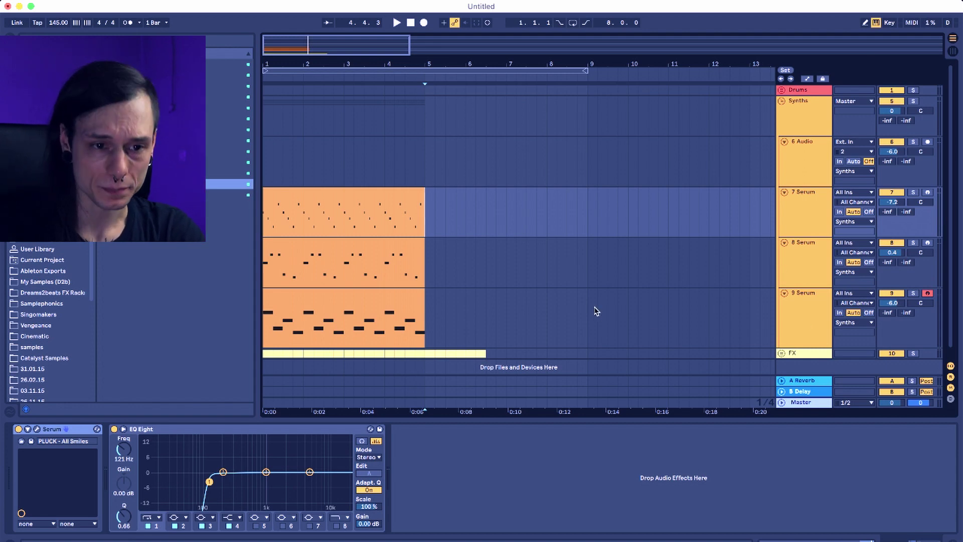
Unfold the FX group and add a MIDI track after the Kick 15 track, removing the extra new audio track.
scroll(596, 311, down, 1)
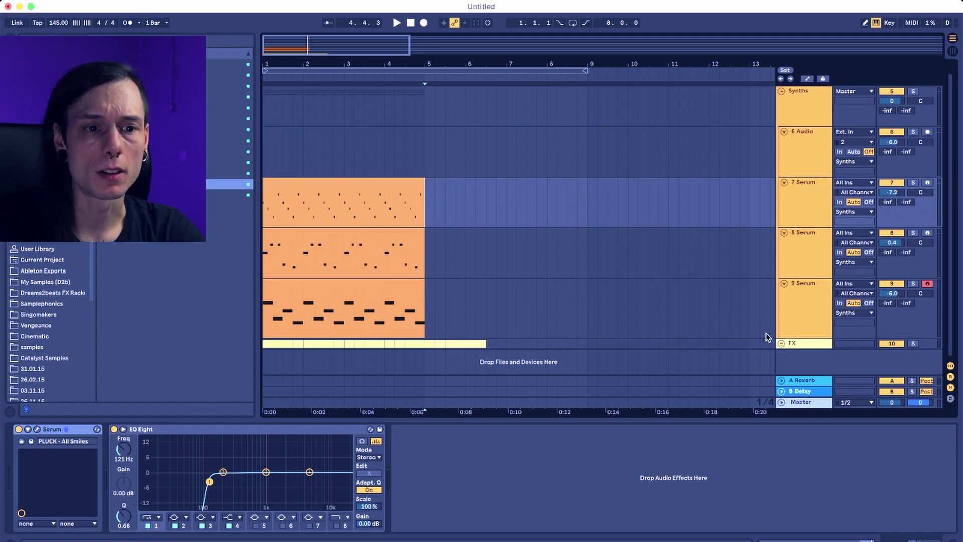
click(783, 344)
scroll(744, 260, down, 5)
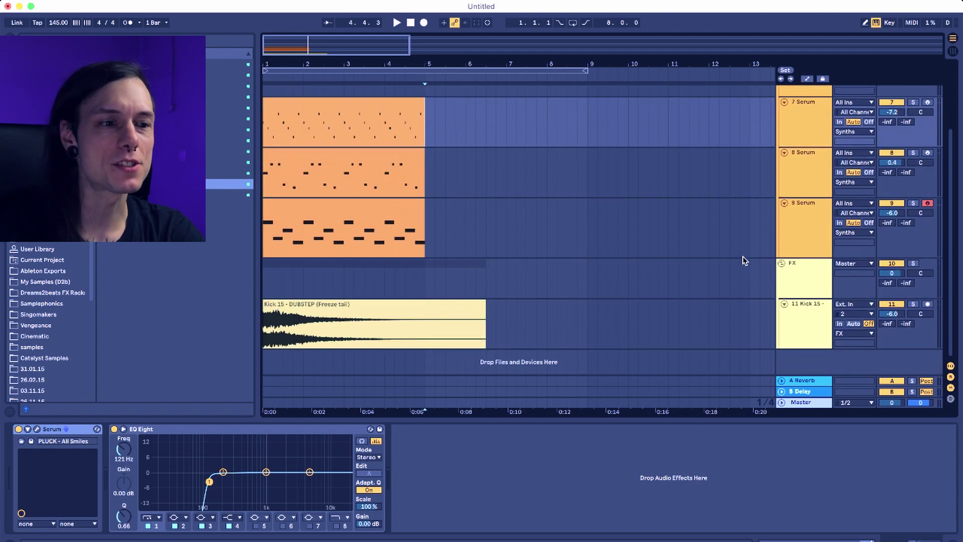
click(804, 334)
key(super+t)
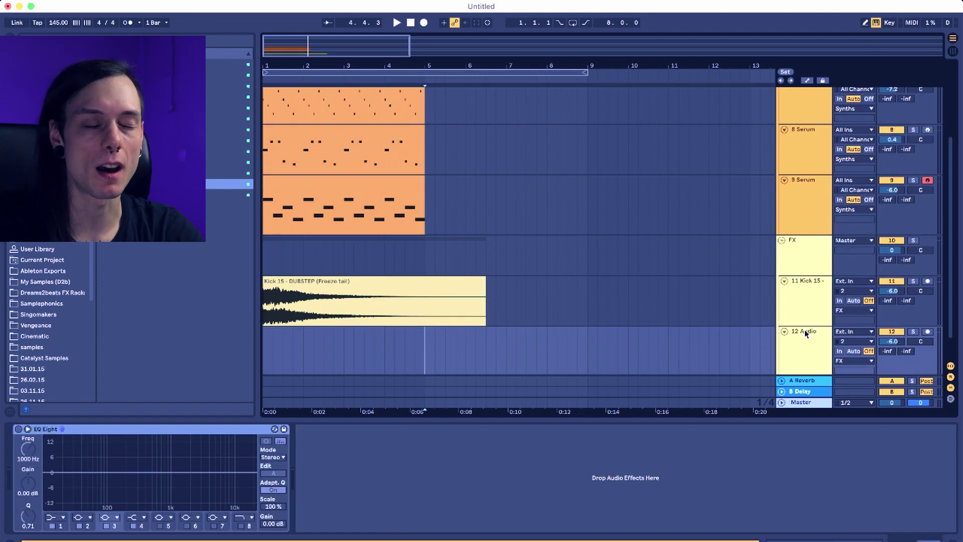
key(super+shift+t)
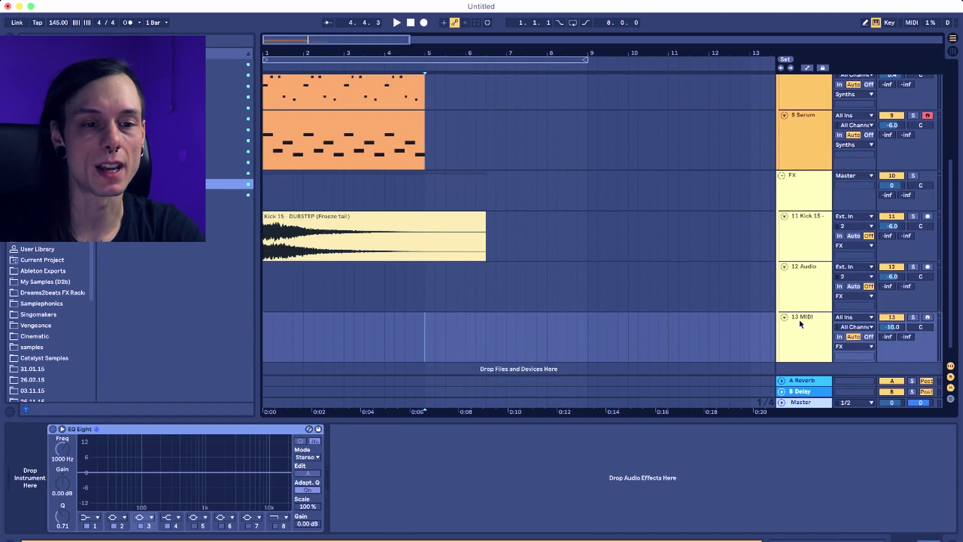
click(796, 291)
key(Delete)
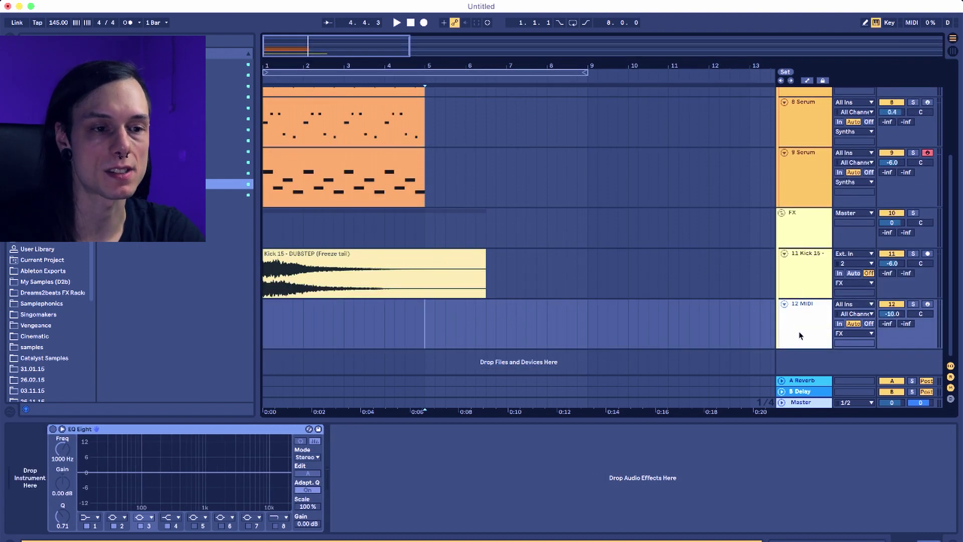
Insert an empty four-bar MIDI clip at the start of the 12 MIDI track.
drag(427, 330, 102, 358)
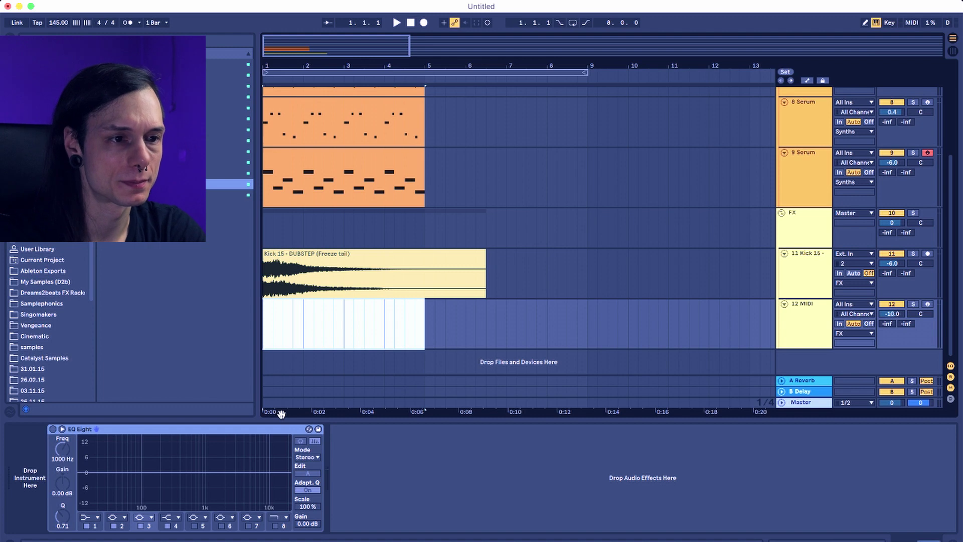
key(super+shift+m)
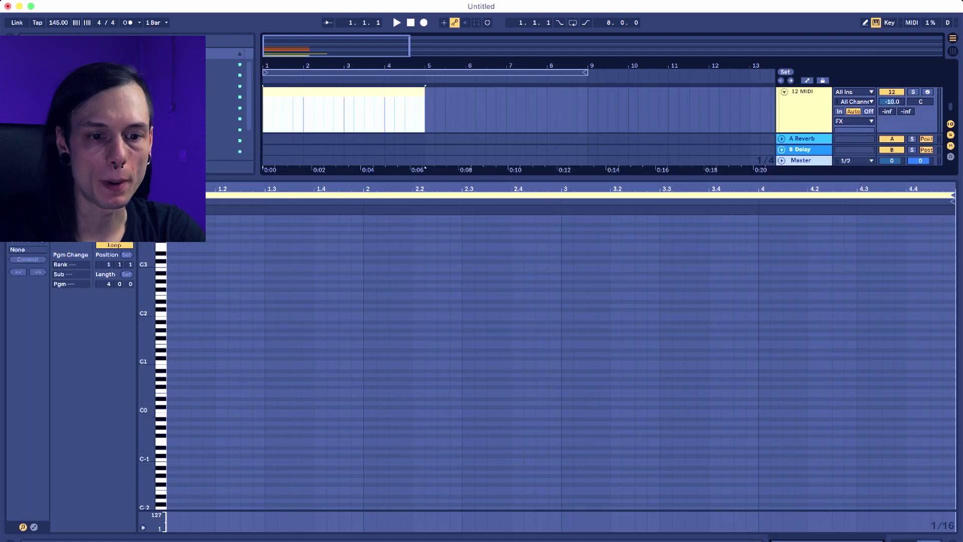
click(920, 539)
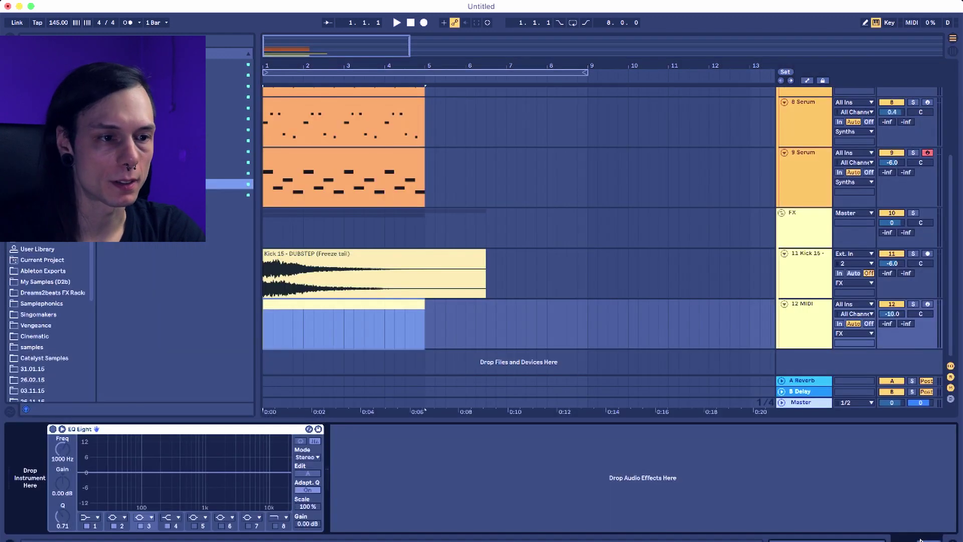
right_click(455, 333)
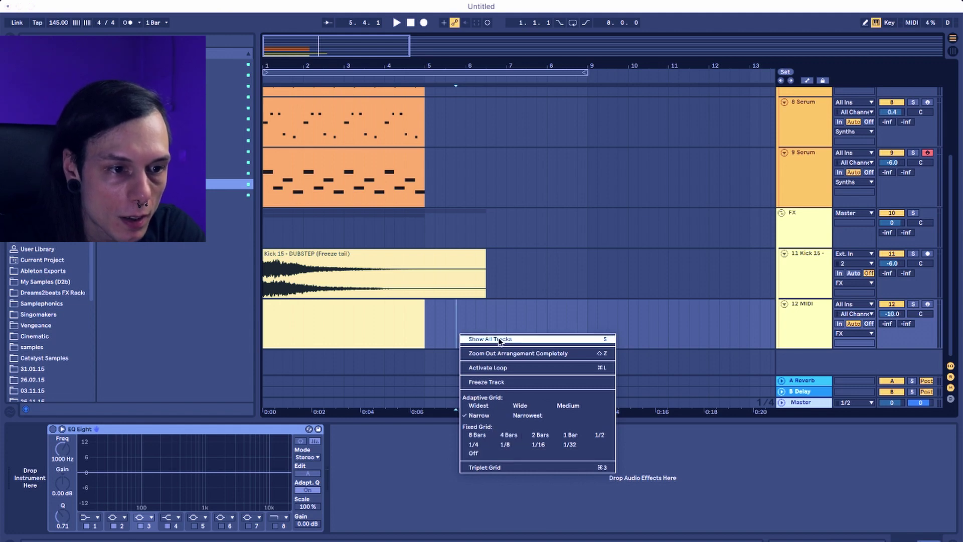
click(429, 347)
click(384, 317)
right_click(383, 315)
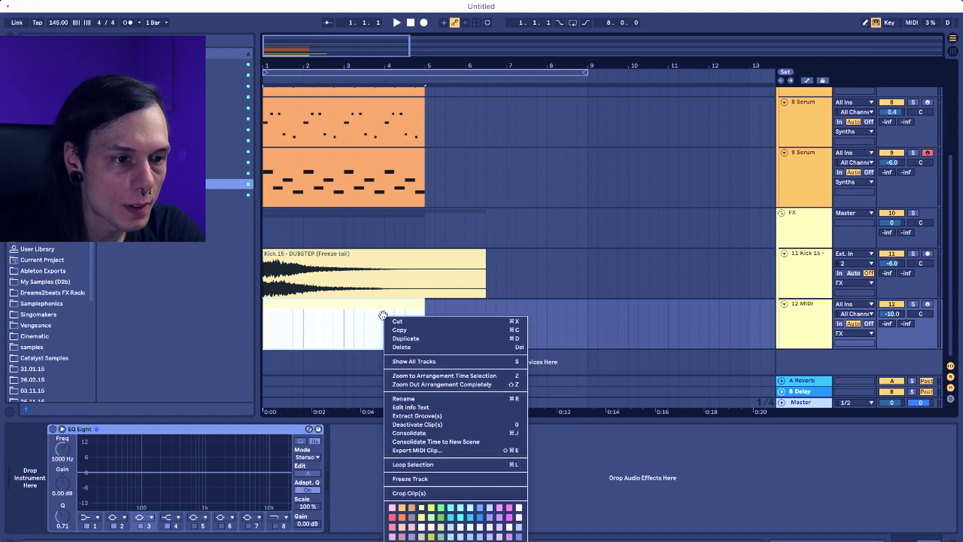
click(353, 309)
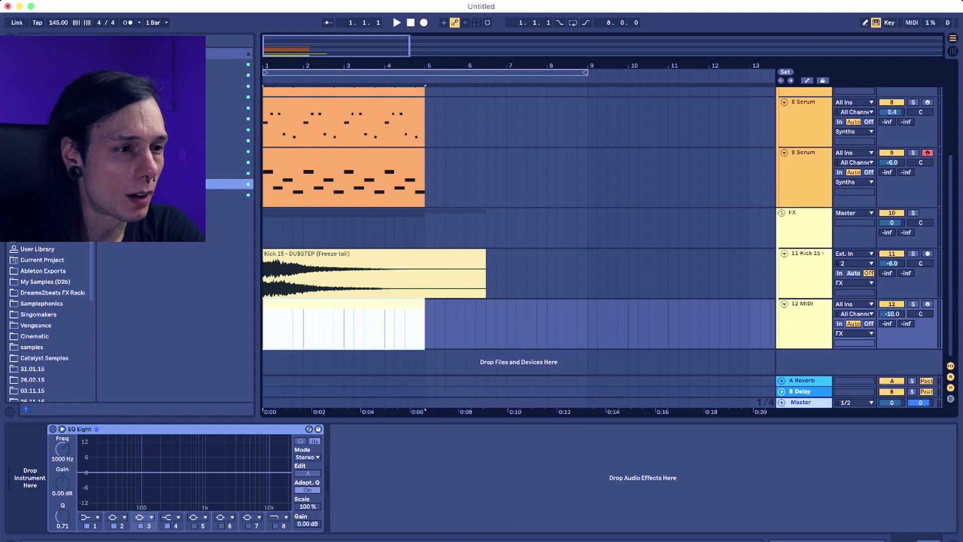
Load the Serum instrument onto the 12 MIDI track and arm the track for playing.
drag(228, 184, 53, 507)
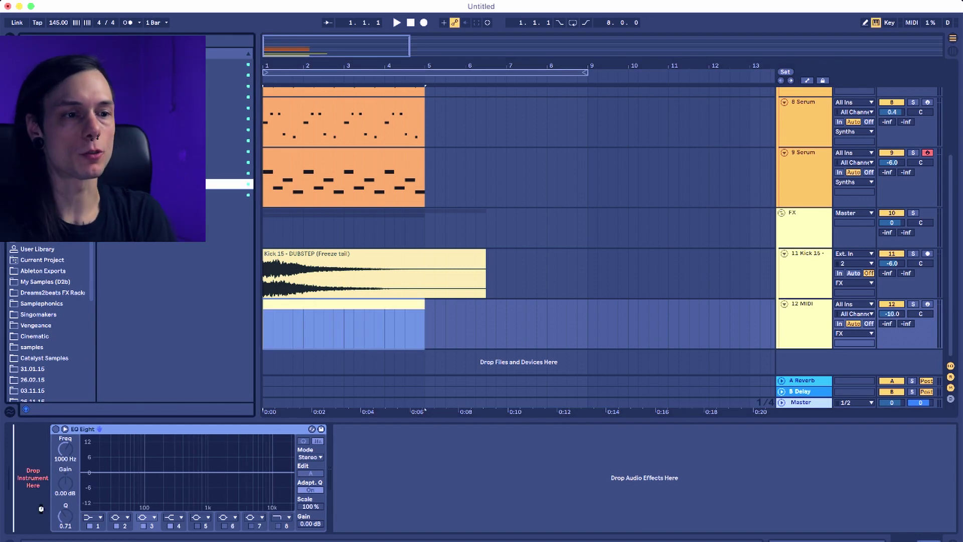
drag(41, 508, 42, 512)
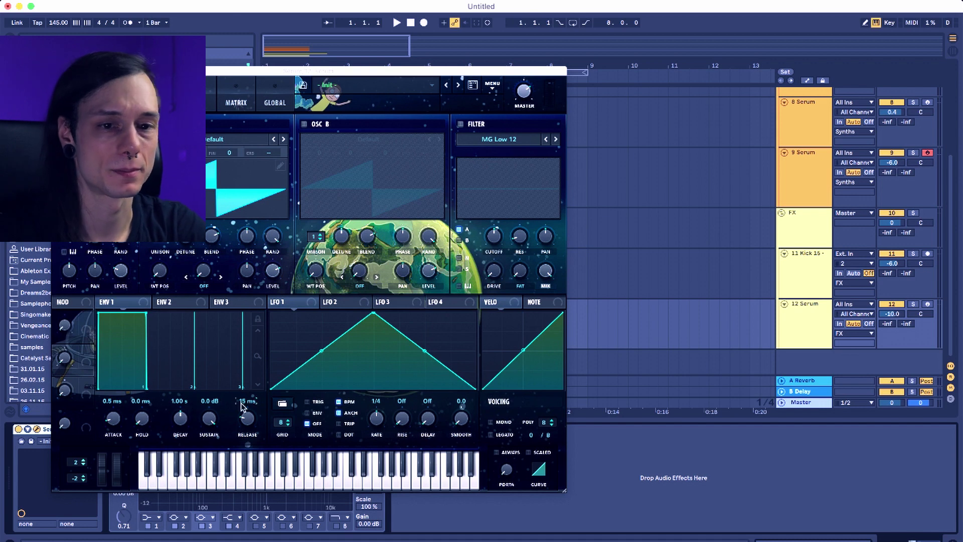
click(928, 304)
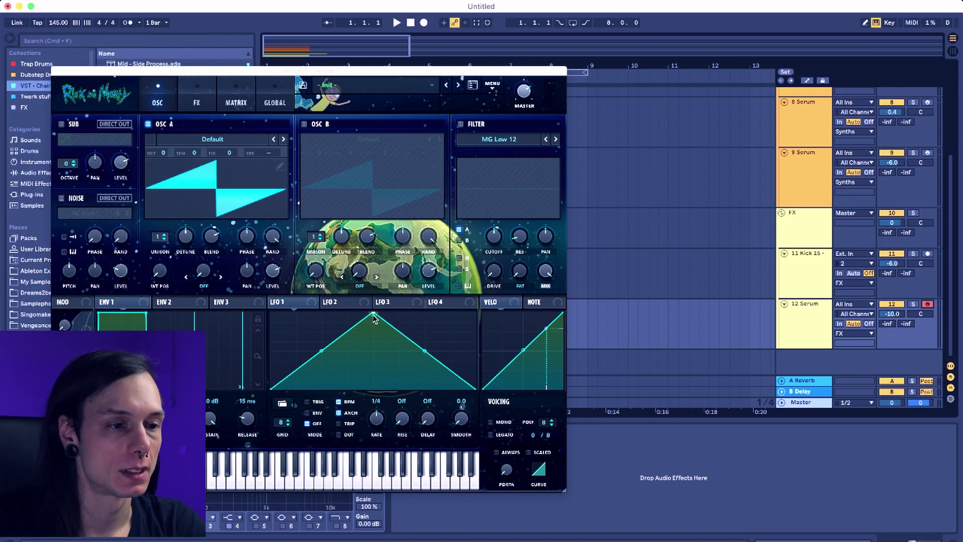
Set oscillator A's unison to 16 and modulate its semitones with a descending-ramp LFO 1 in Trig mode at a rate of bar.
drag(377, 315, 236, 326)
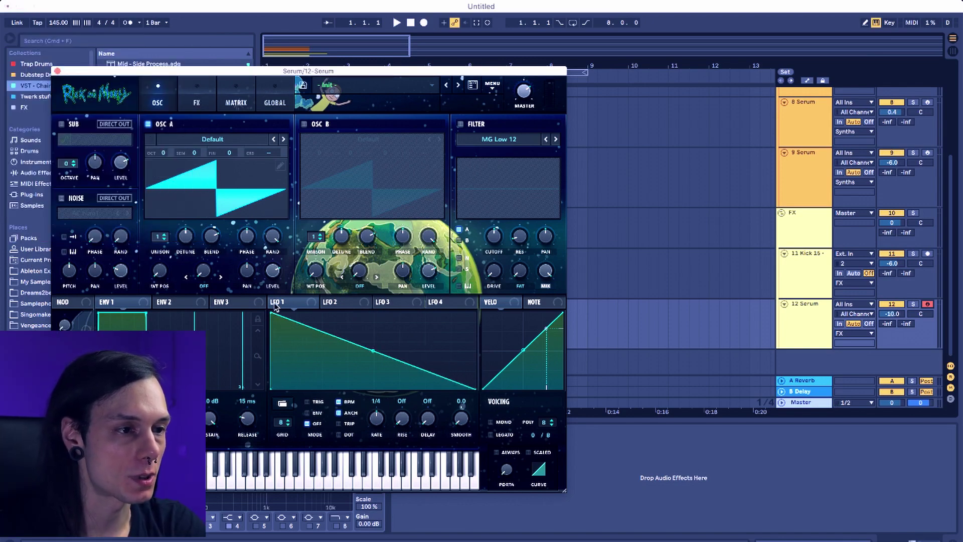
drag(158, 237, 186, 206)
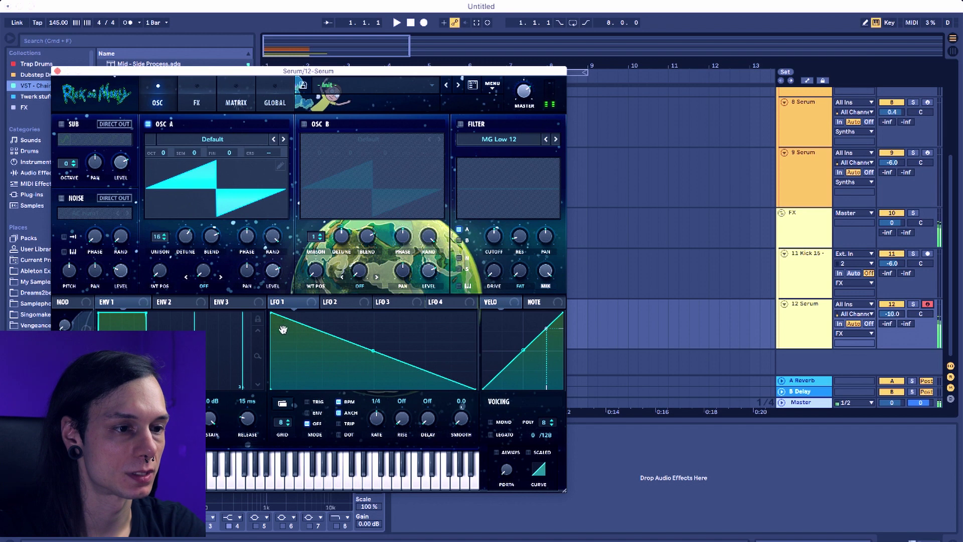
drag(277, 305, 196, 157)
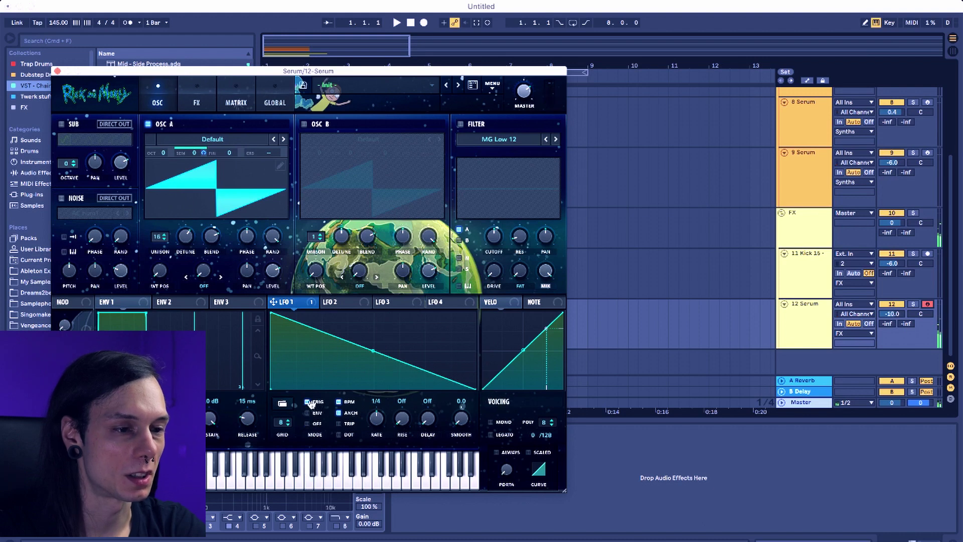
drag(377, 418, 380, 435)
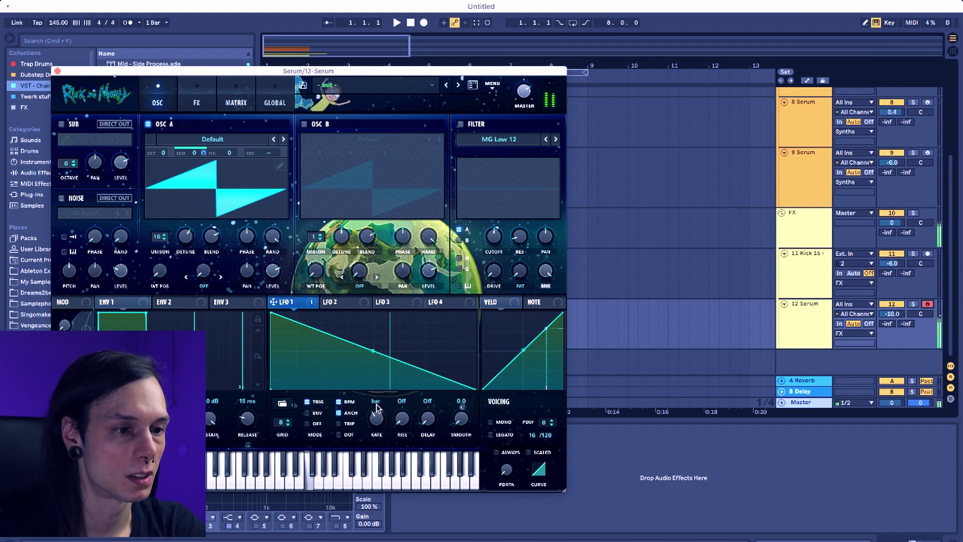
Set oscillator A's warp mode to Bend + and assign LFO 1 to the warp amount.
click(204, 286)
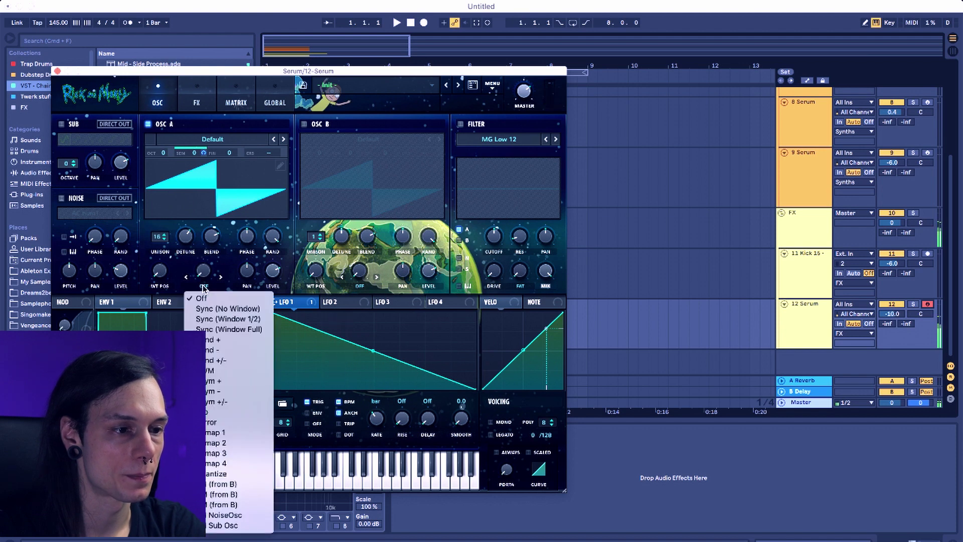
click(230, 341)
drag(275, 307, 196, 271)
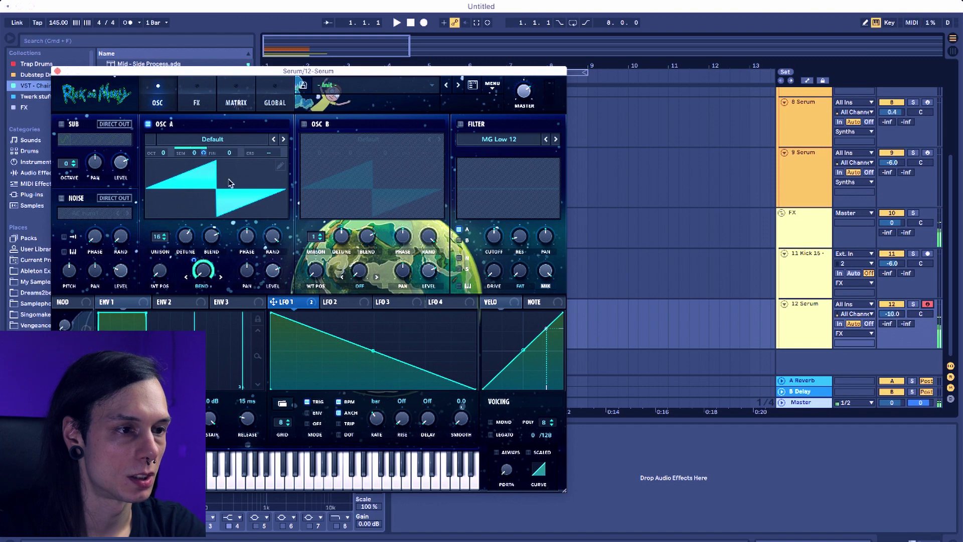
Enable oscillator B and load the Monster 7 [SL] wavetable into it.
click(304, 126)
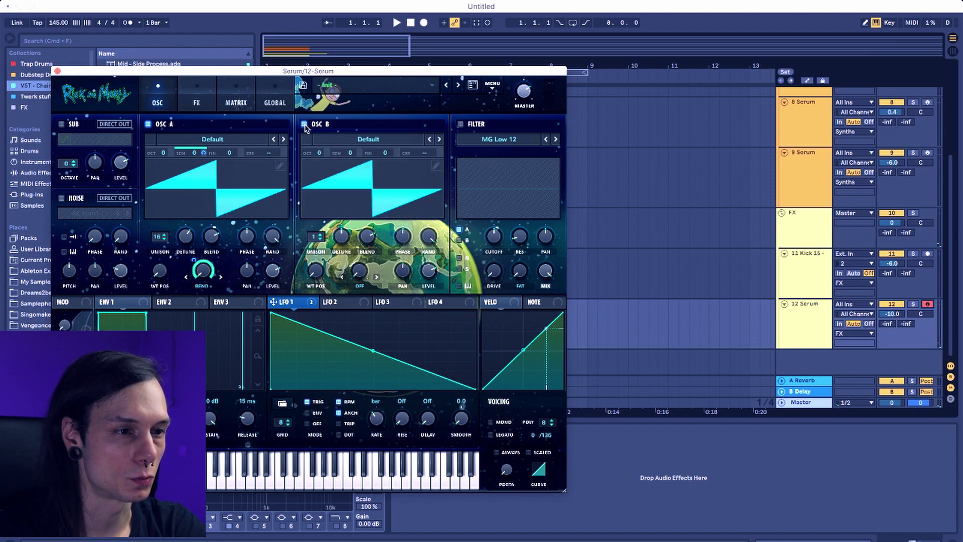
click(336, 139)
scroll(430, 213, down, 10)
mouse_move(430, 213)
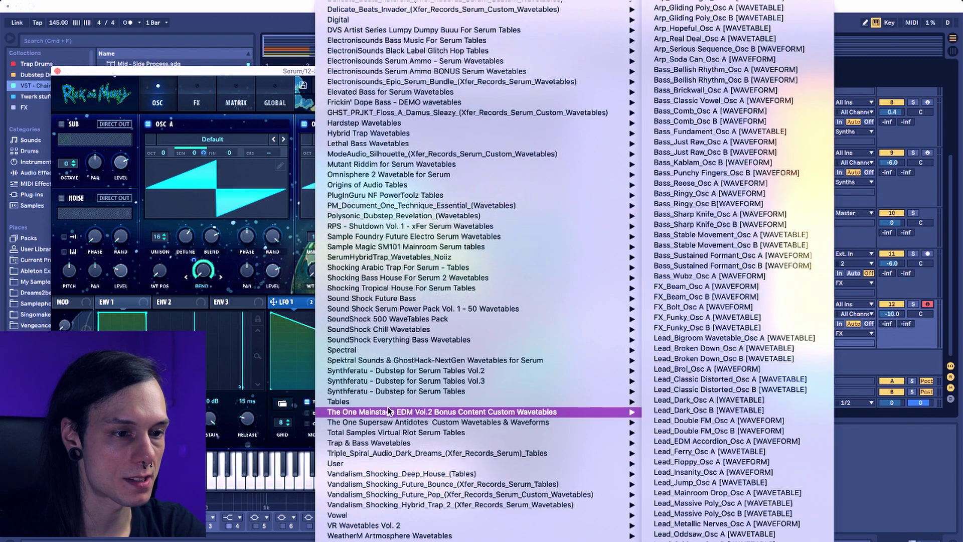
mouse_move(379, 350)
click(695, 332)
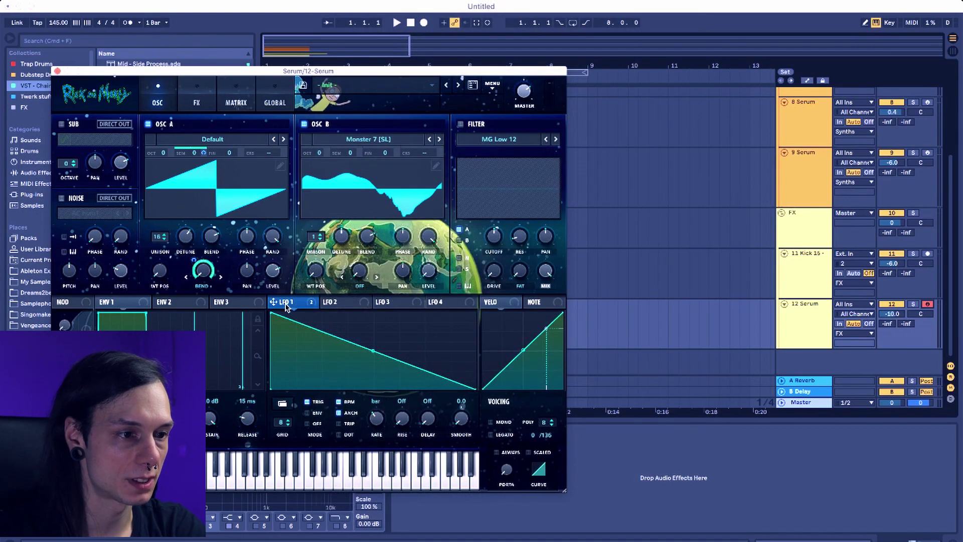
Change oscillator A's warp mode to FM (from B) and set LFO 1's rate to 4 bar.
click(205, 285)
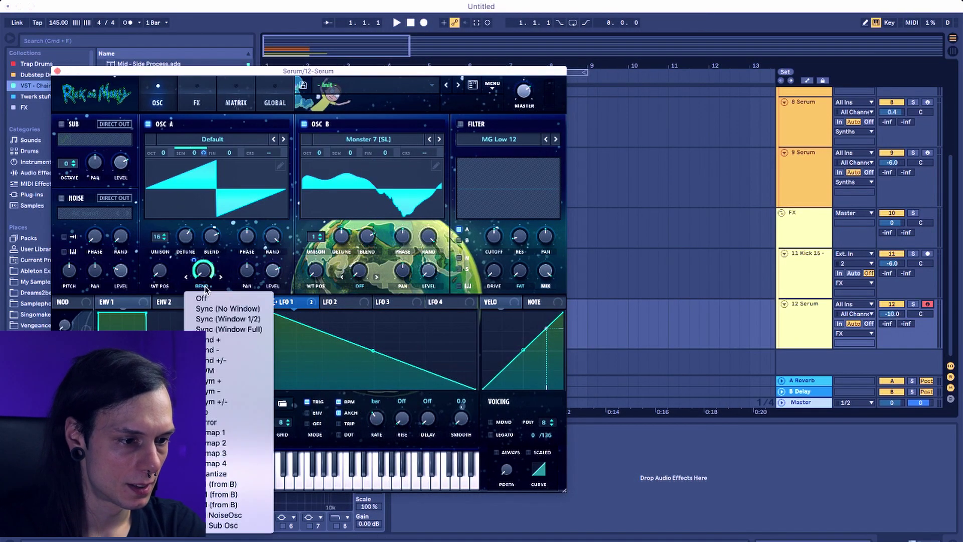
click(235, 484)
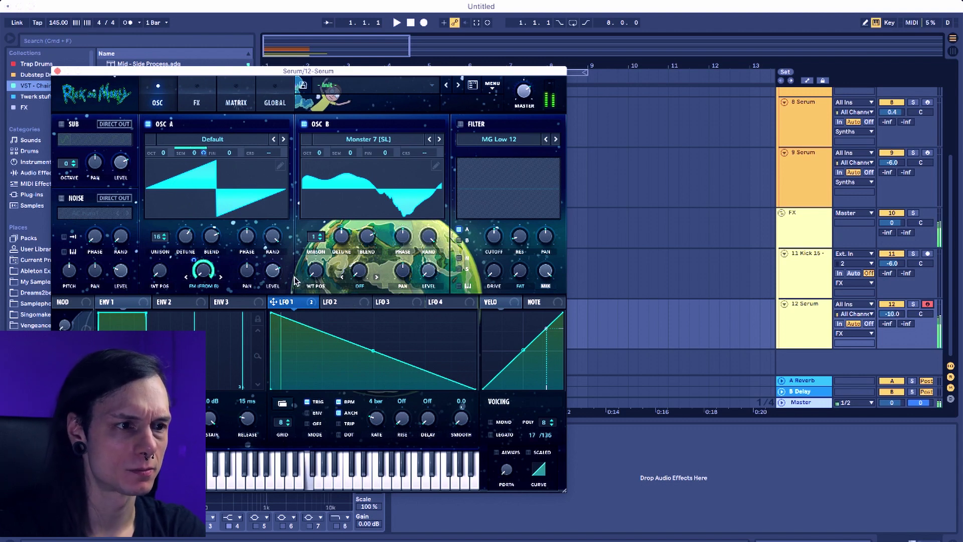
Enable Serum's Hyper/Dimension, Distortion and Compressor effects and raise the distortion's drive.
click(195, 100)
click(66, 126)
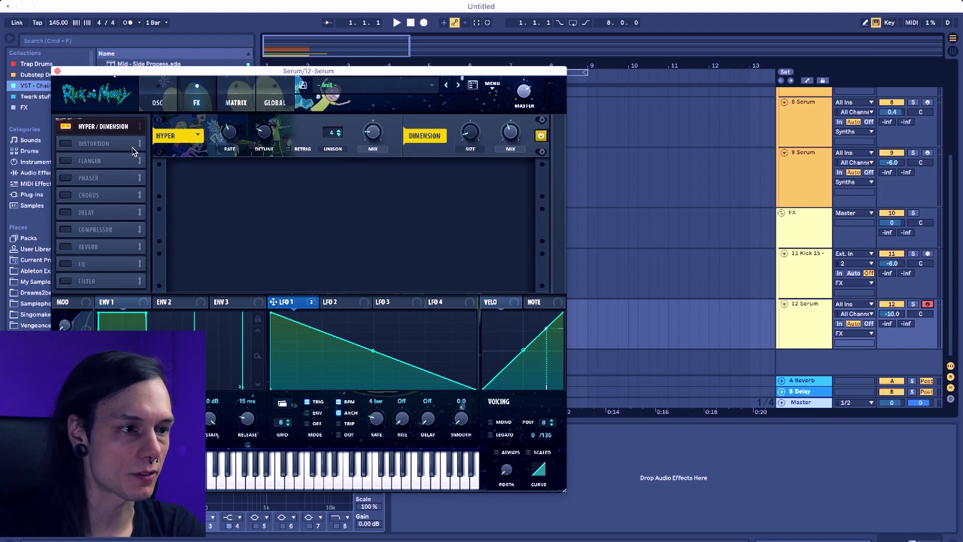
click(66, 144)
drag(426, 175, 423, 122)
click(66, 230)
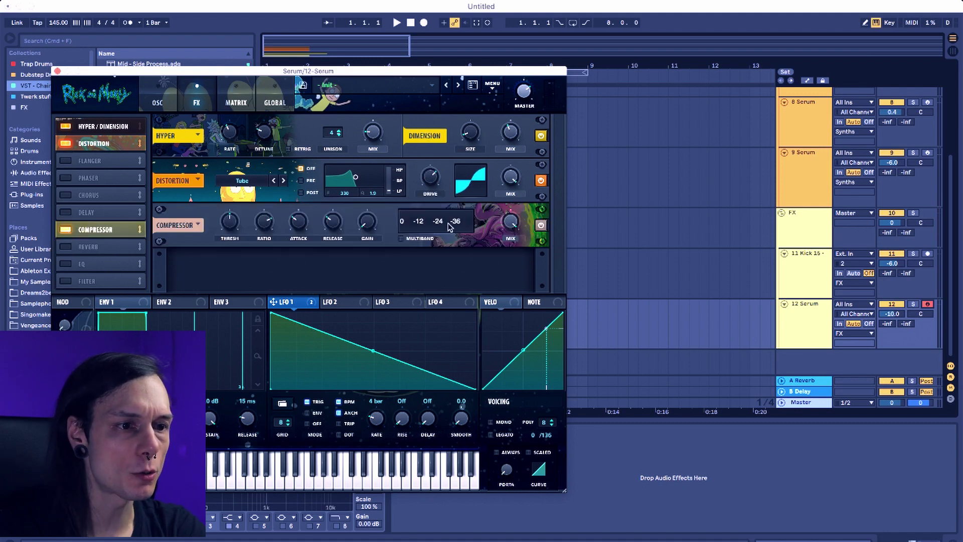
Switch Serum's compressor to multiband with about 10.1 dB of gain, and enable the Reverb effect.
click(401, 238)
drag(369, 176, 368, 183)
key(a)
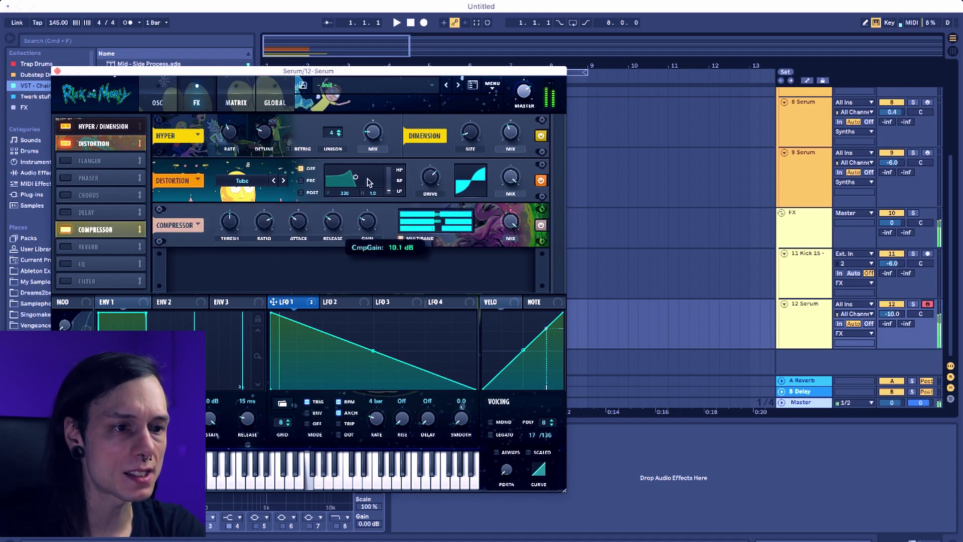
click(66, 246)
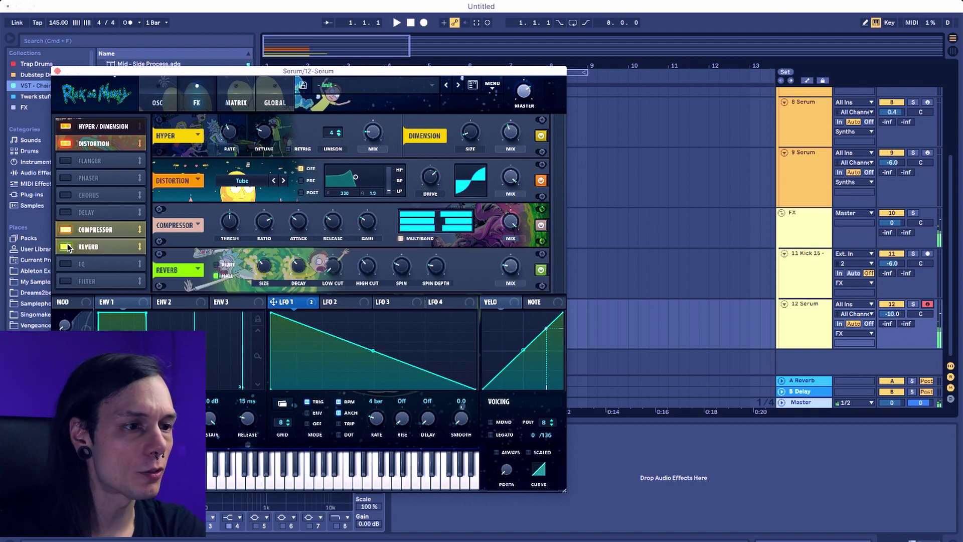
mouse_move(517, 269)
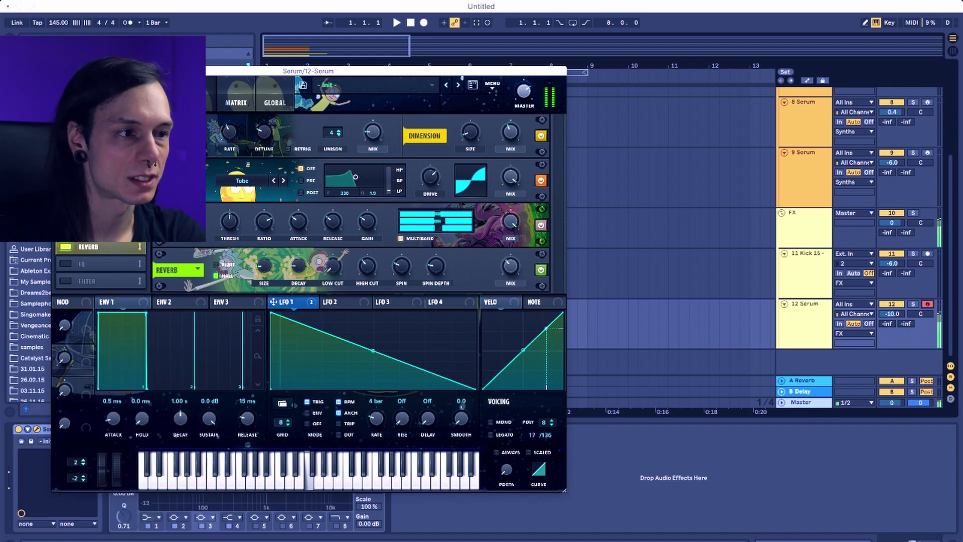
Draw one long note around F3 across nearly the full four bars of the Serum clip in the FX group.
key(super+alt+p)
click(406, 296)
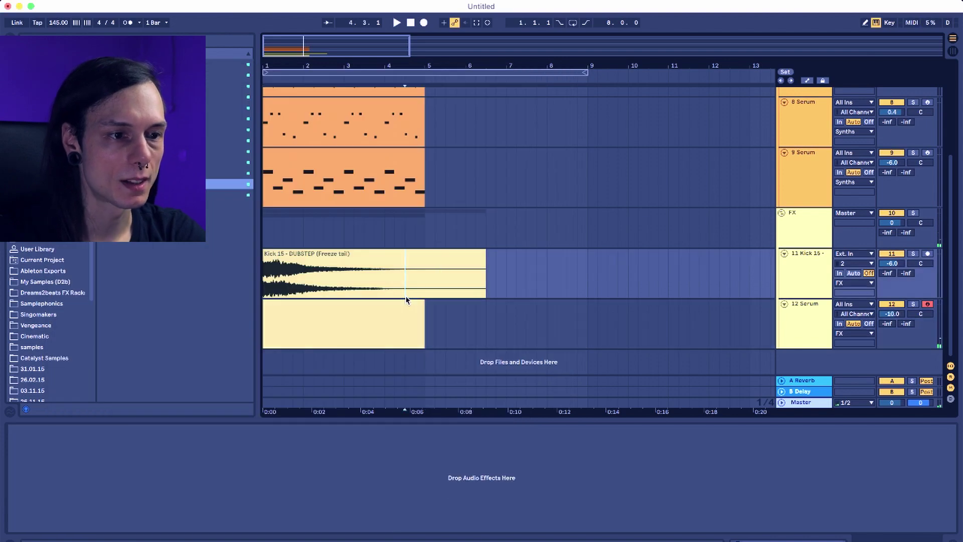
double_click(406, 301)
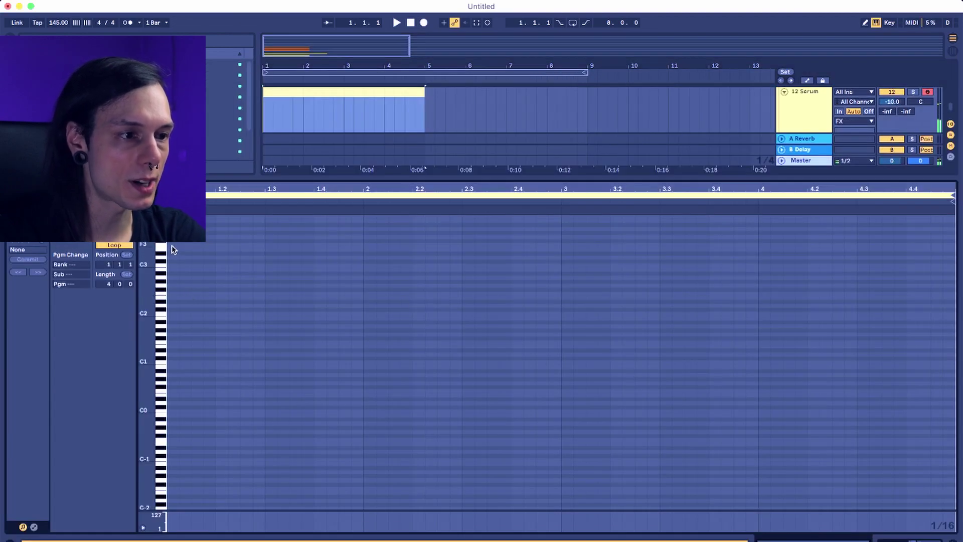
drag(171, 249, 945, 256)
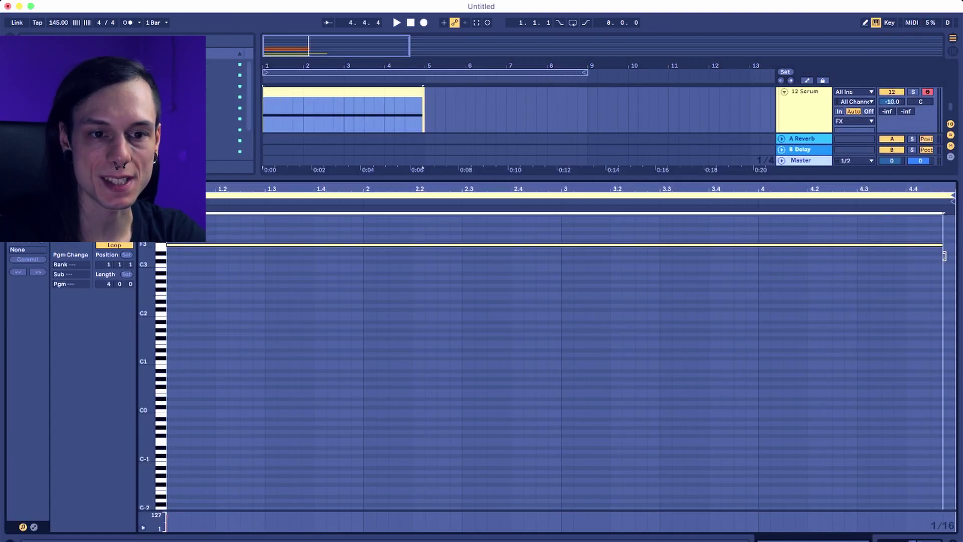
key(shift+Tab)
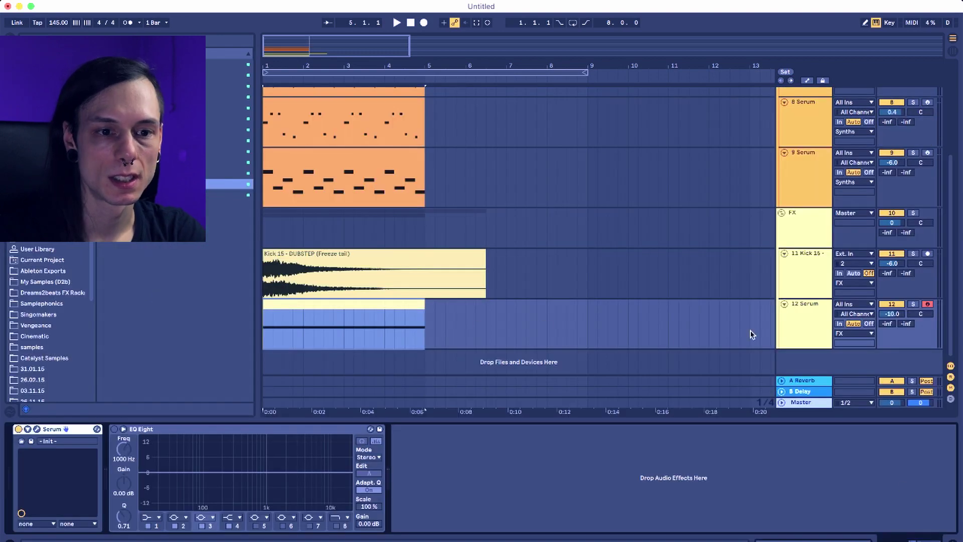
Freeze and flatten the FX group's Serum track, and consolidate the resulting audio into one clip.
right_click(802, 322)
click(815, 389)
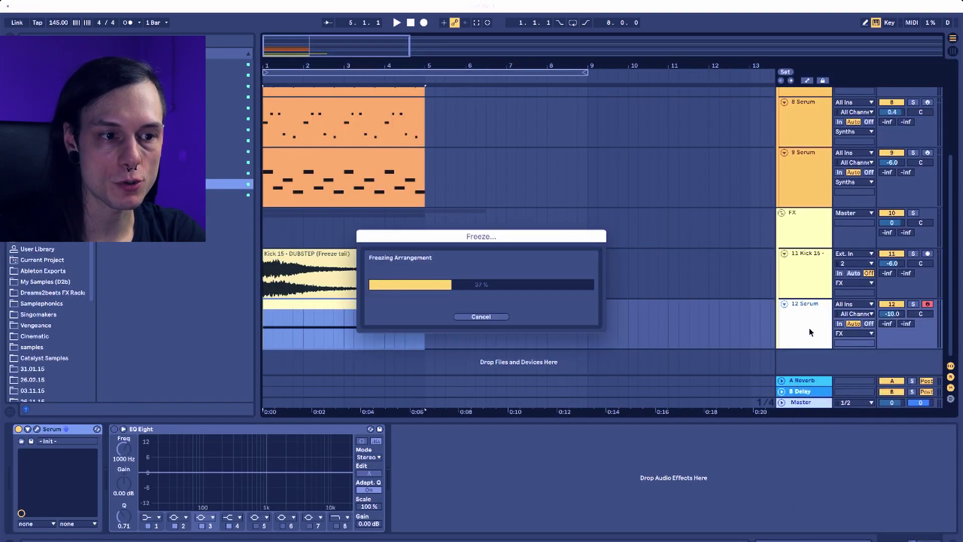
right_click(814, 315)
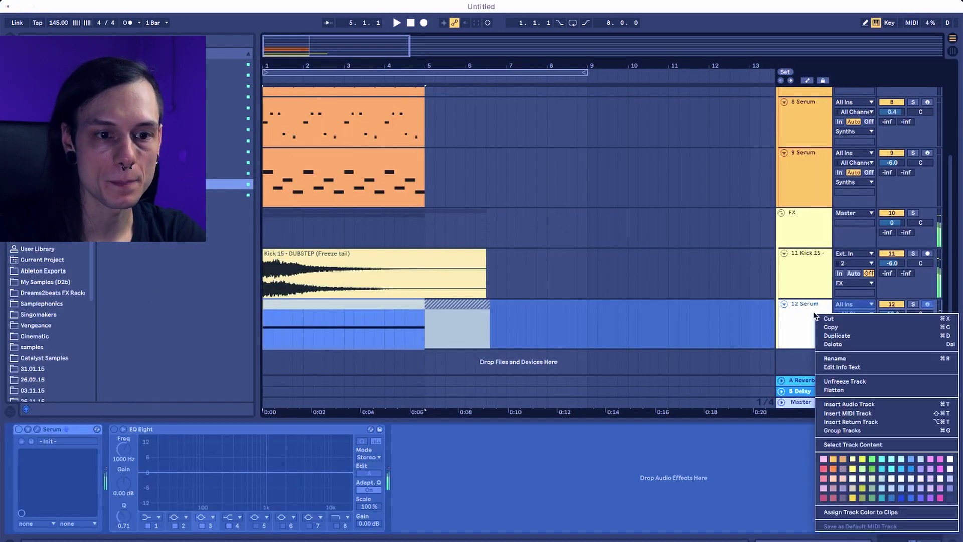
click(831, 390)
key(super+j)
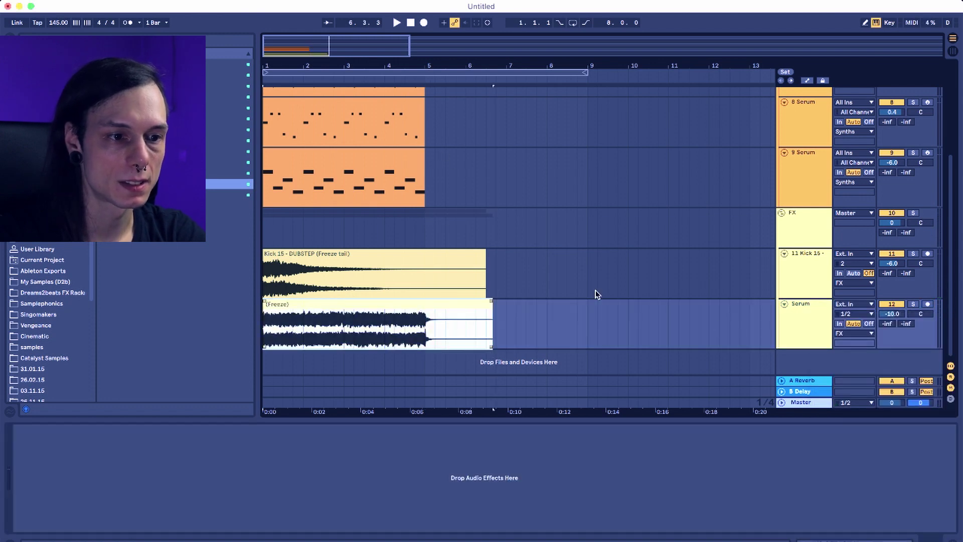
Add a full-length fade-out to the flattened Serum clip, trim its end to 5.3.1 and bend the fade curve so the level drops later.
drag(491, 303, 137, 409)
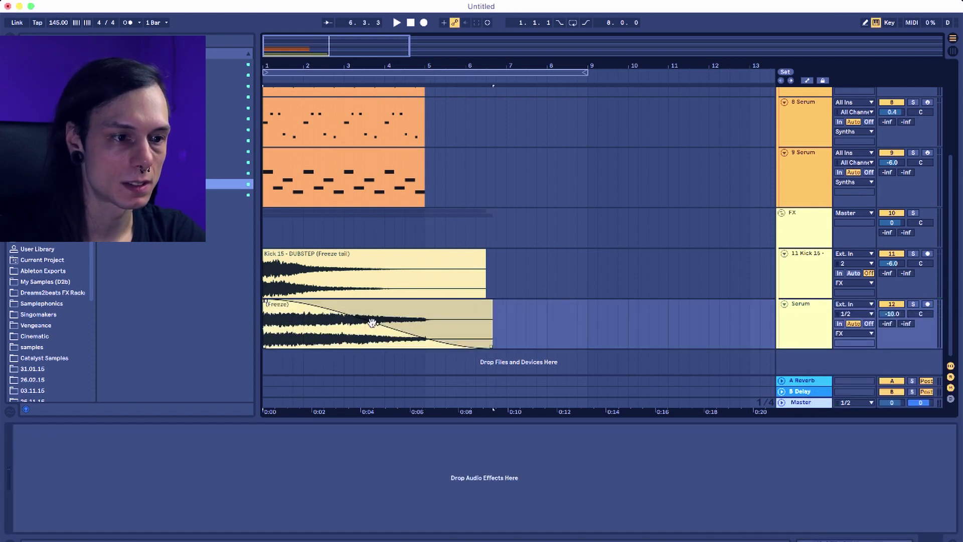
drag(372, 322, 377, 331)
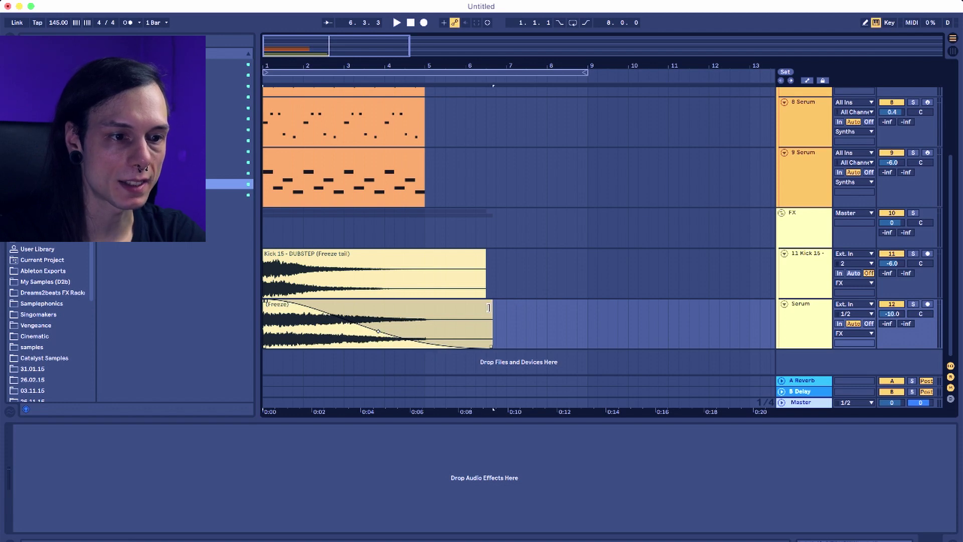
drag(489, 307, 445, 307)
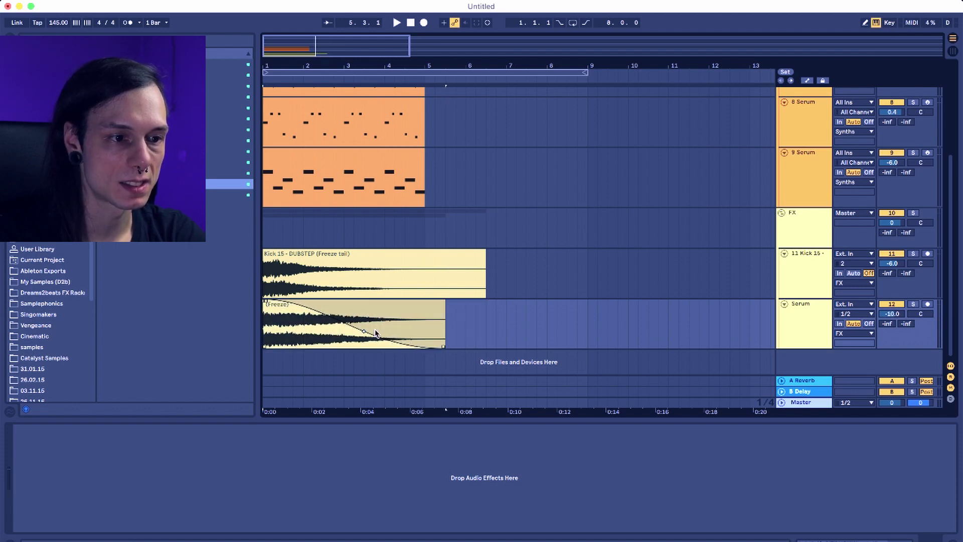
drag(377, 332, 407, 333)
Play the arrangement to check the Serum effect in context, with its track volume raised to -2.7 dB.
key(space)
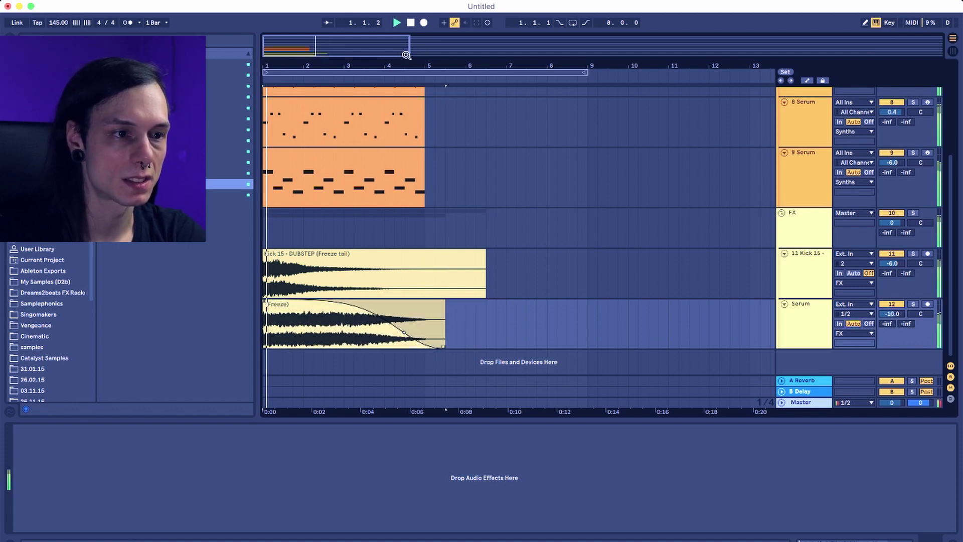
drag(406, 55, 407, 46)
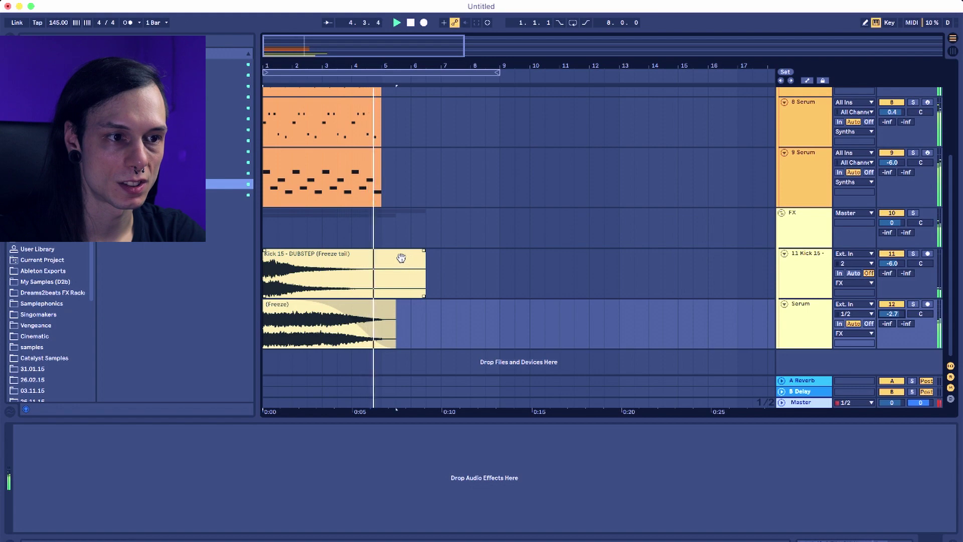
key(space)
click(381, 233)
key(ctrl+Up)
click(488, 428)
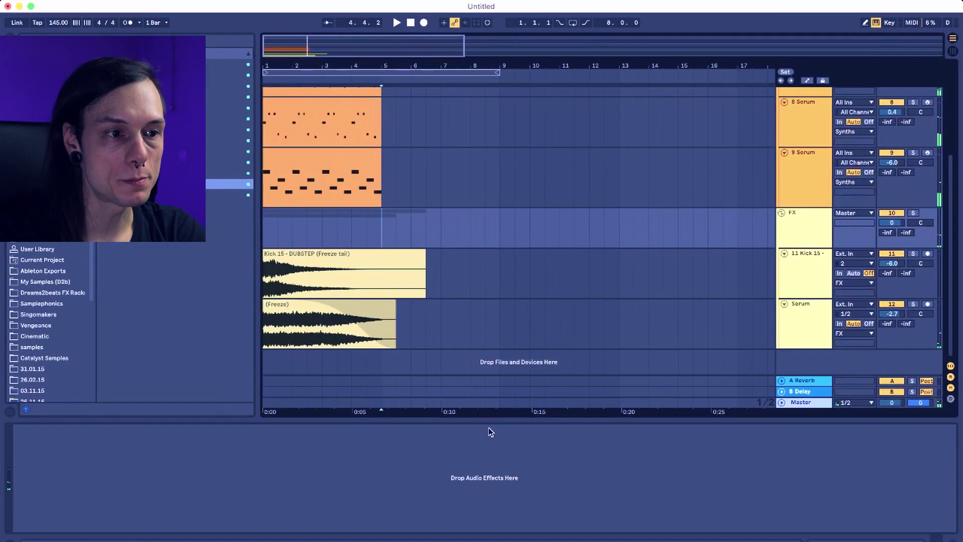
Duplicate the four-bar clips on the synth tracks so they fill bars 1 to 8.
scroll(381, 223, up, 5)
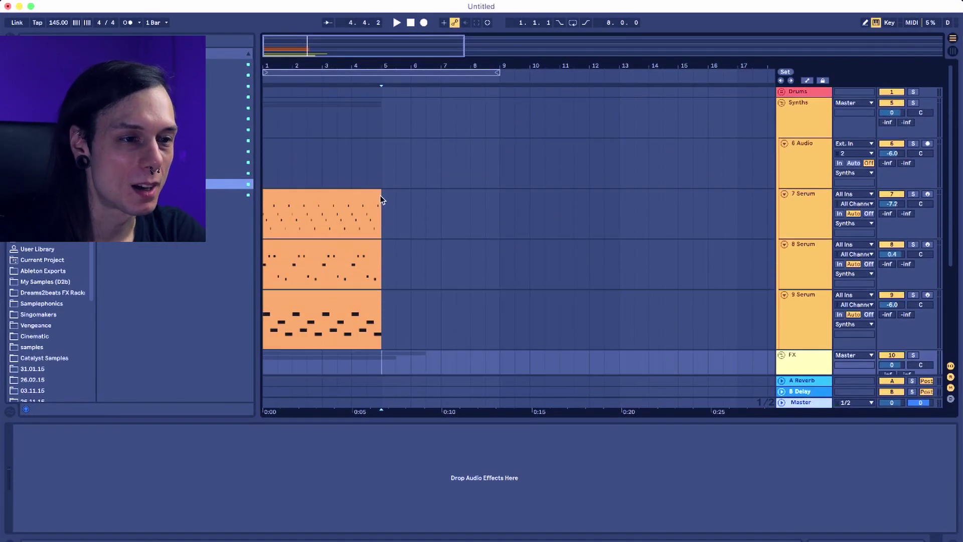
scroll(379, 156, down, 1)
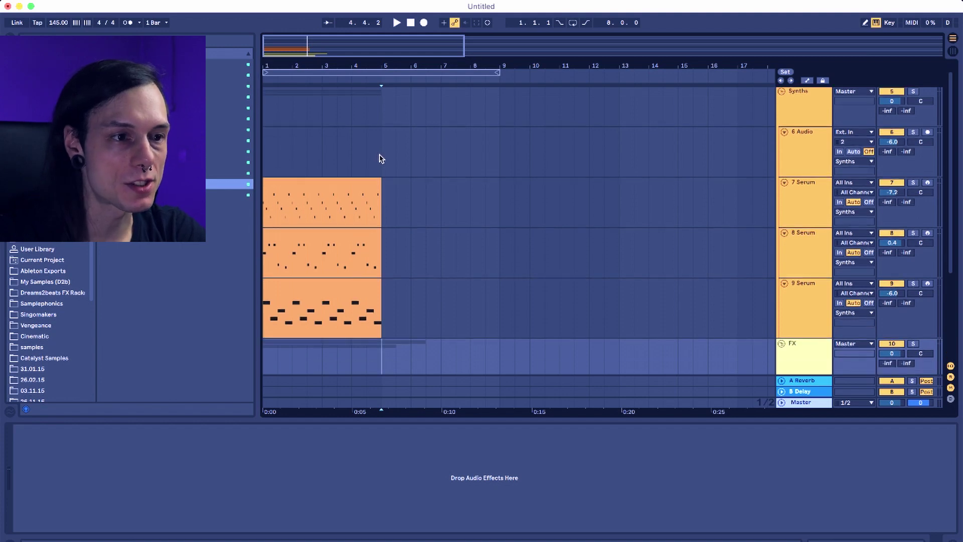
drag(379, 155, 160, 333)
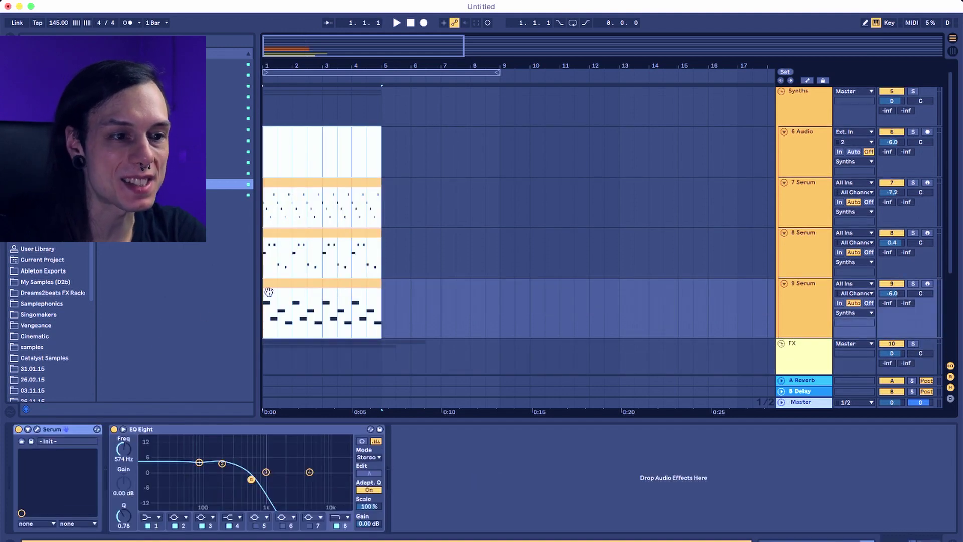
key(super+d)
click(382, 166)
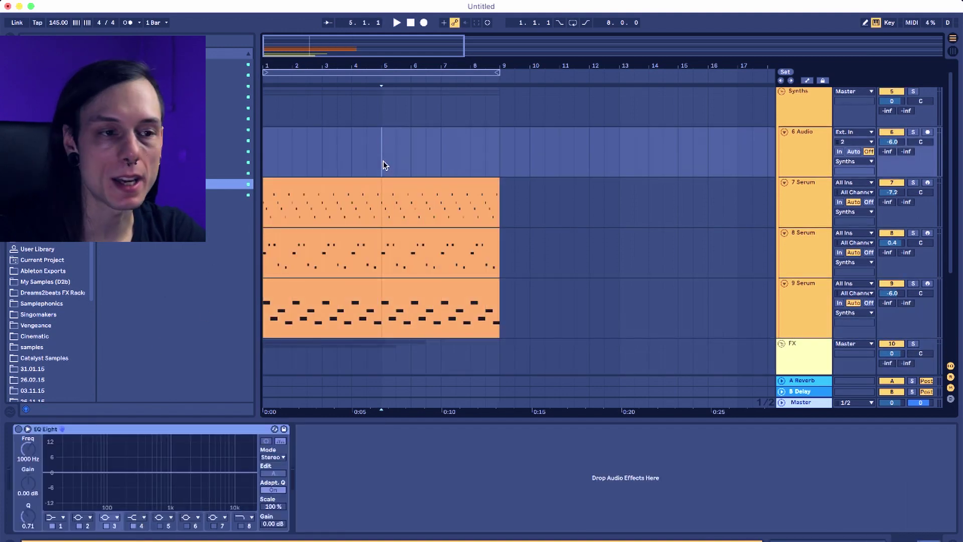
Collapse the Synths and FX groups, expand the Drums group and select the Kick track.
scroll(383, 166, up, 1)
click(782, 104)
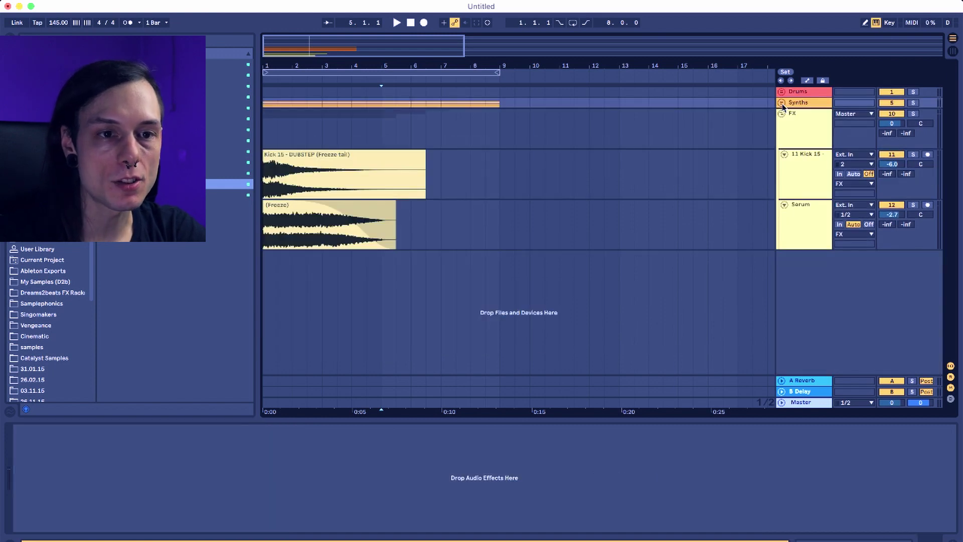
click(782, 114)
click(781, 91)
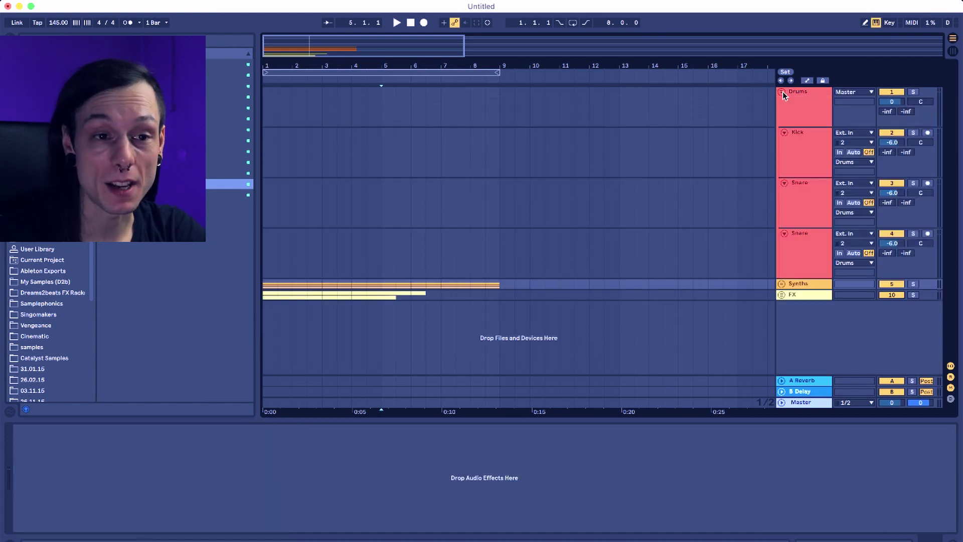
click(788, 159)
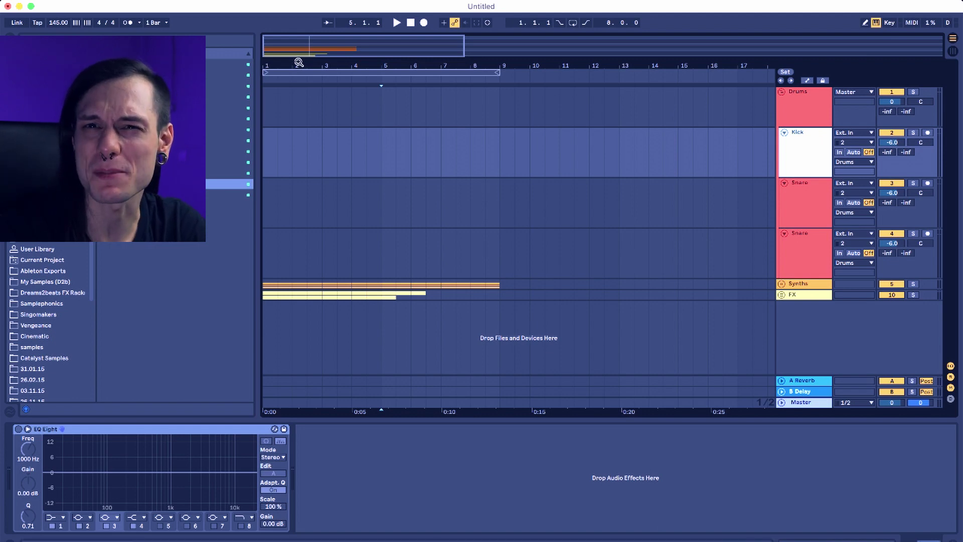
Place the Kick 15 - DUBSTEP sample at the start of bar 1 on the Kick track.
click(267, 149)
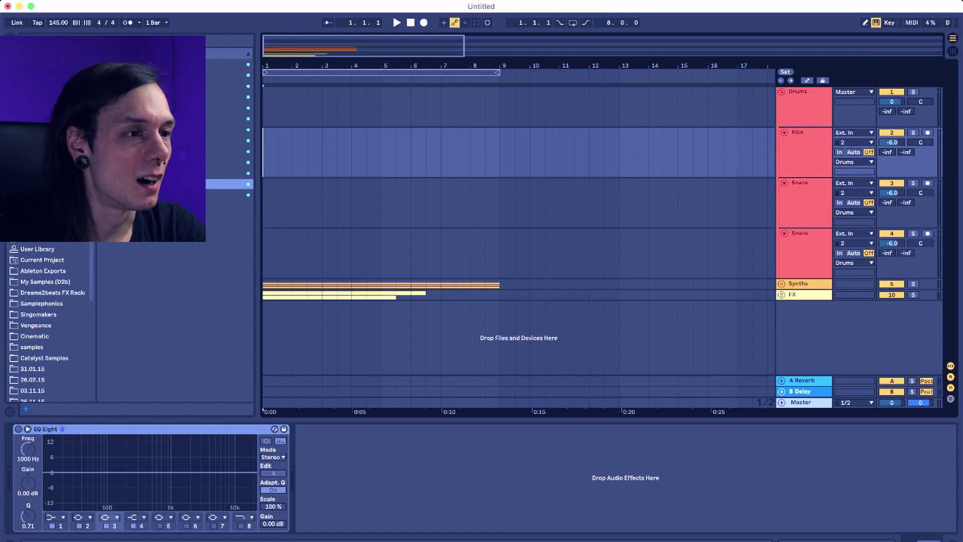
click(38, 75)
drag(176, 206, 271, 156)
scroll(301, 160, up, 5)
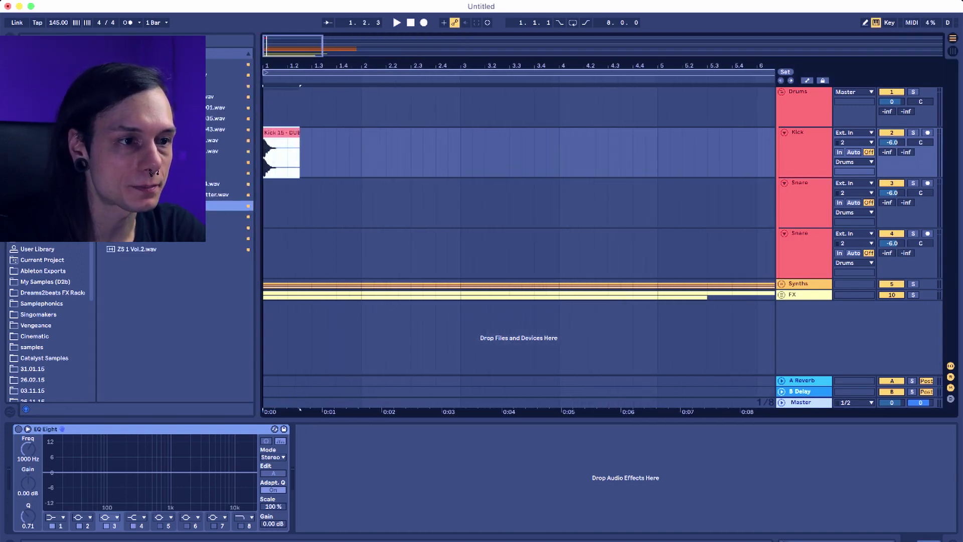
Raise the Kick track's volume to -0.2 dB and play the start to check the level.
key(space)
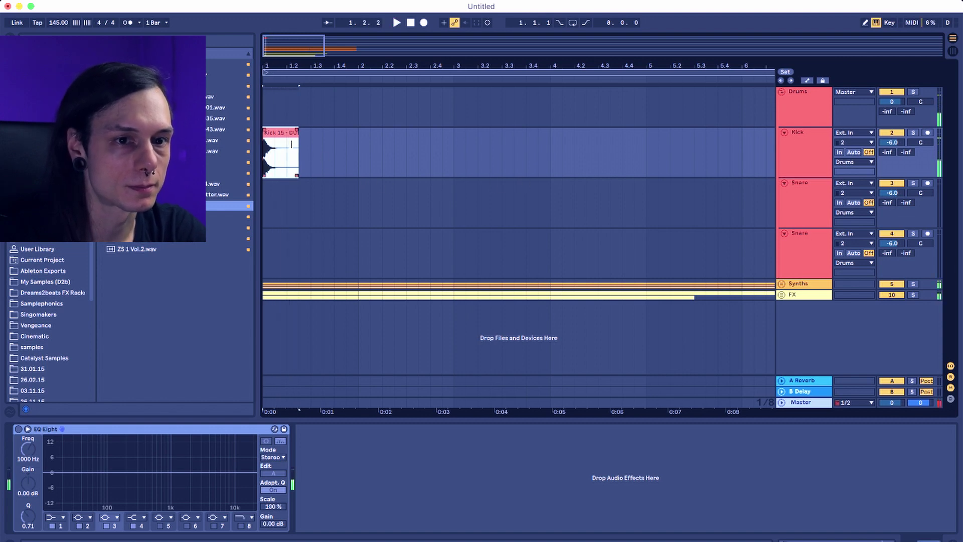
drag(891, 142, 891, 125)
key(space)
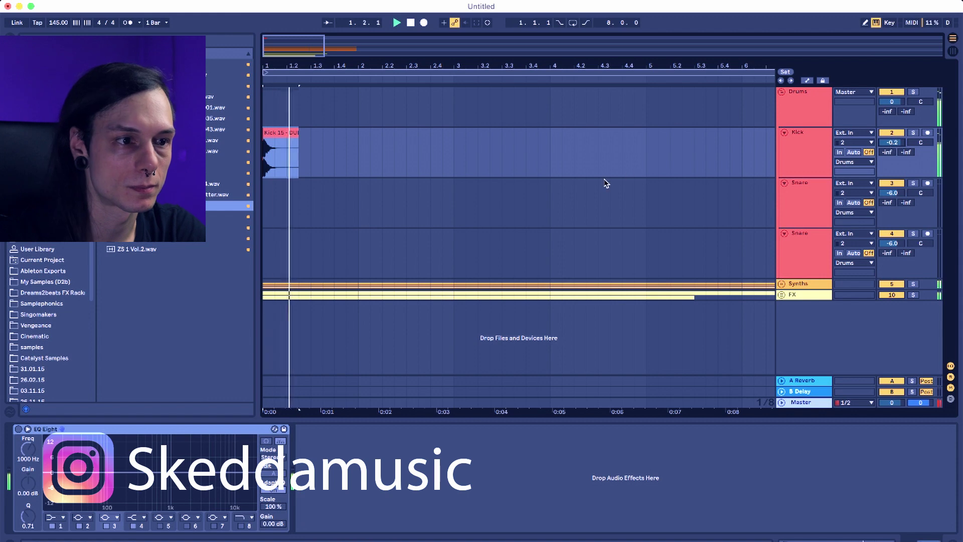
key(space)
key(space)
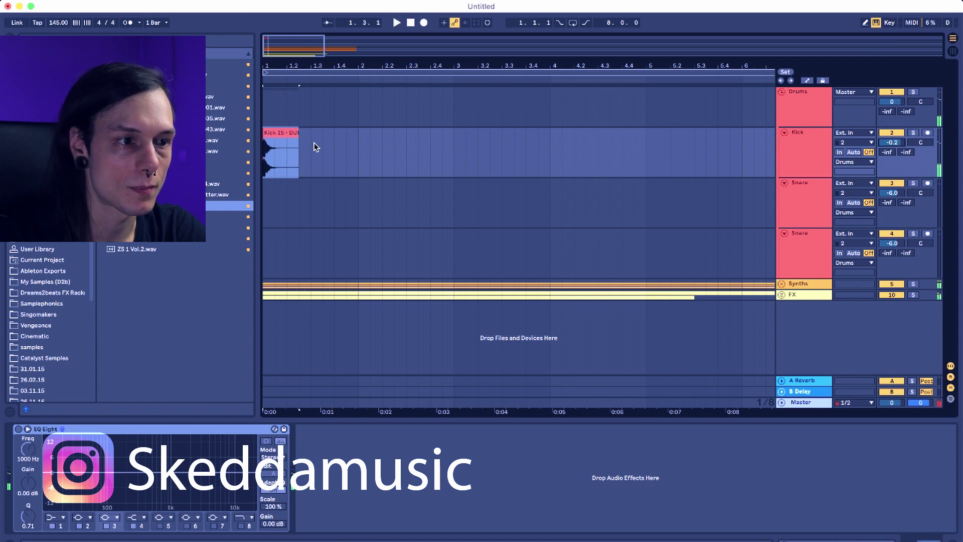
Select the kick with a two-beat span and duplicate it four times, giving a hit every two beats.
click(310, 148)
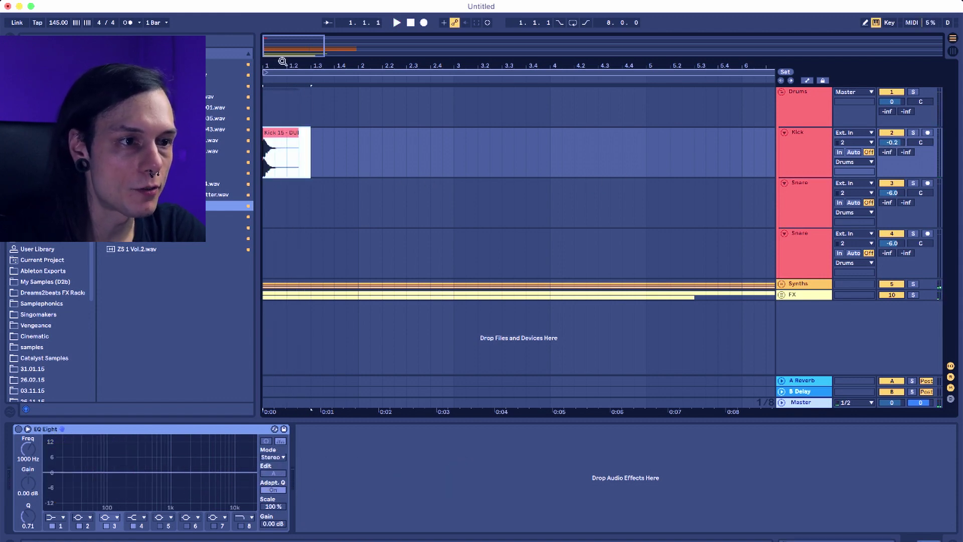
key(ctrl+d)
key(ctrl+d)
key(ctrl+d)
key(ctrl+d)
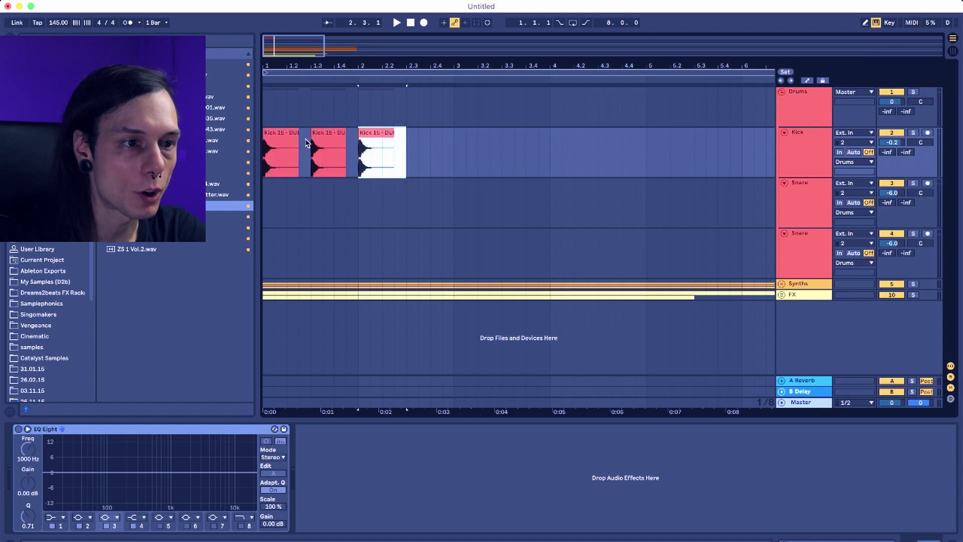
drag(438, 61, 437, 48)
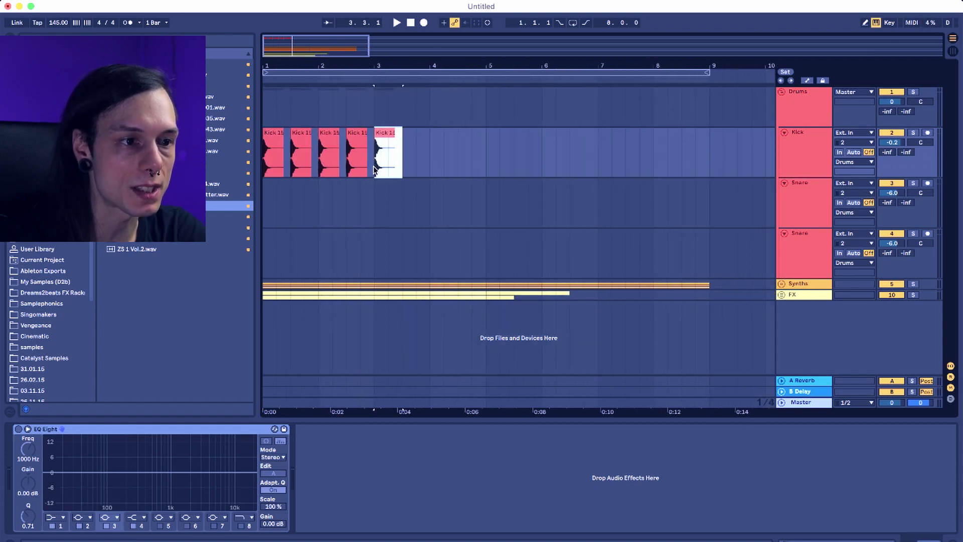
Duplicate the first two bars of kicks three times so the pattern runs up to bar 9.
drag(374, 150, 264, 151)
drag(374, 50, 326, 61)
key(ctrl+d)
key(ctrl+d)
key(ctrl+d)
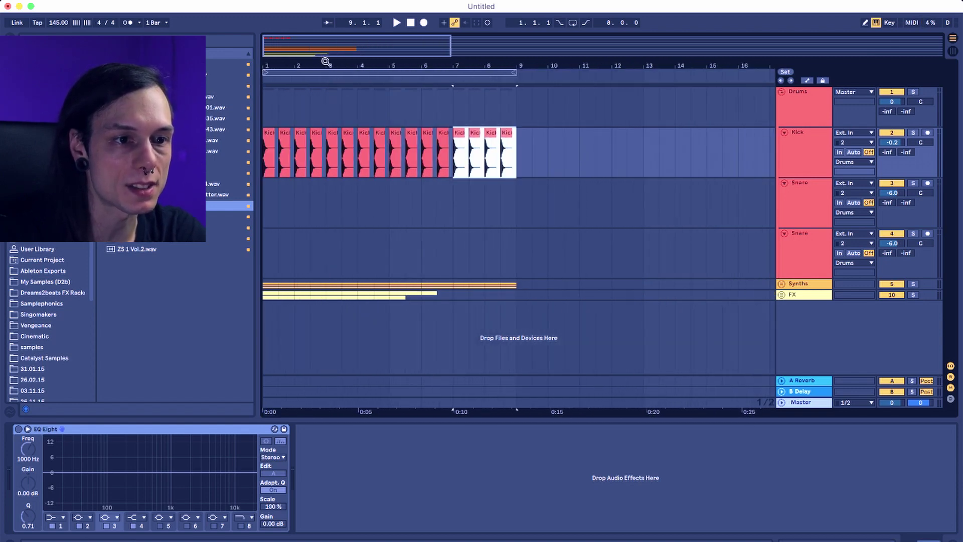
Play the arrangement from bar 1 to hear the kick pattern with the synths and effects.
click(266, 167)
key(space)
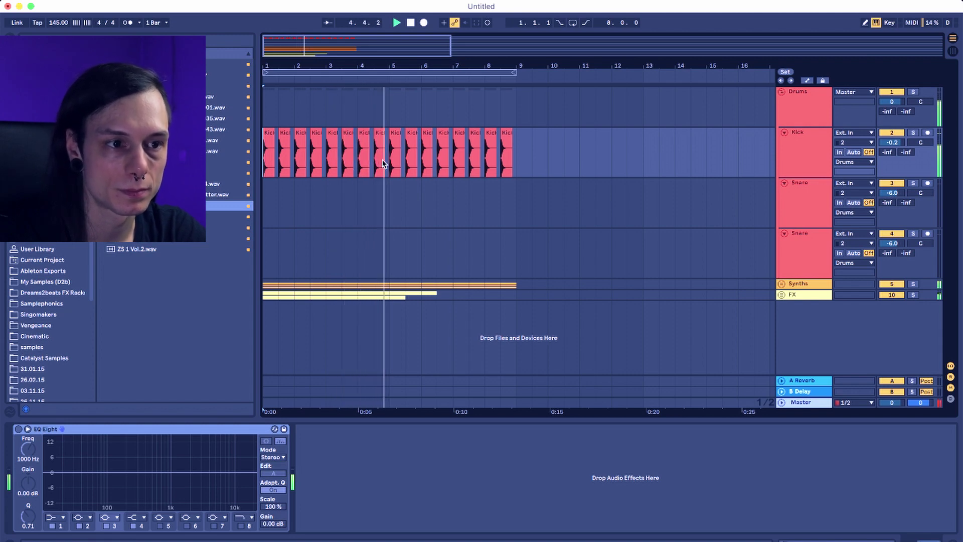
key(space)
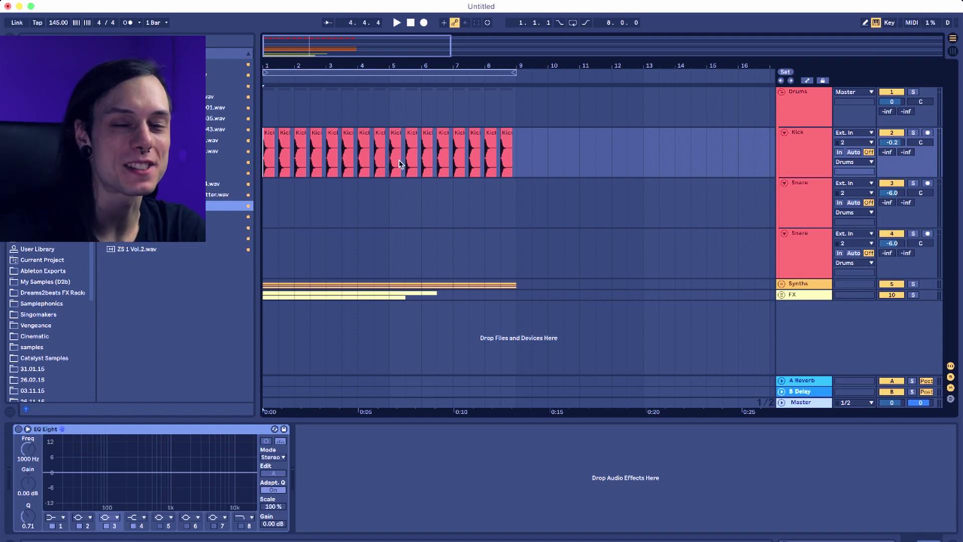
drag(393, 160, 519, 162)
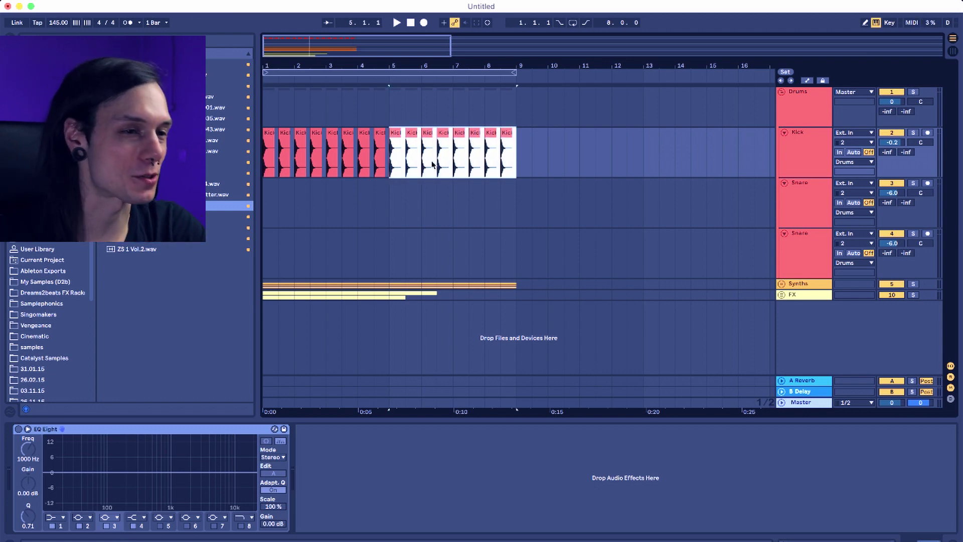
click(390, 165)
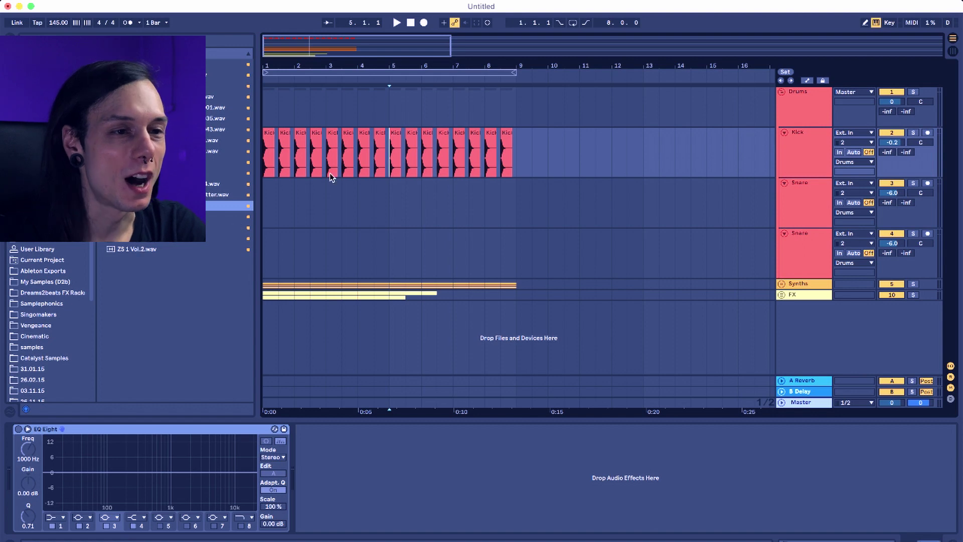
click(270, 138)
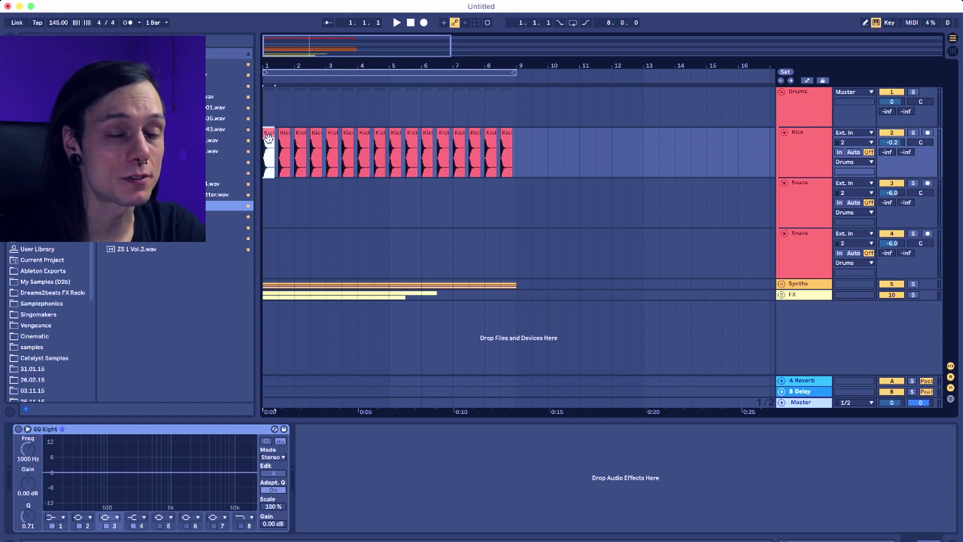
click(518, 157)
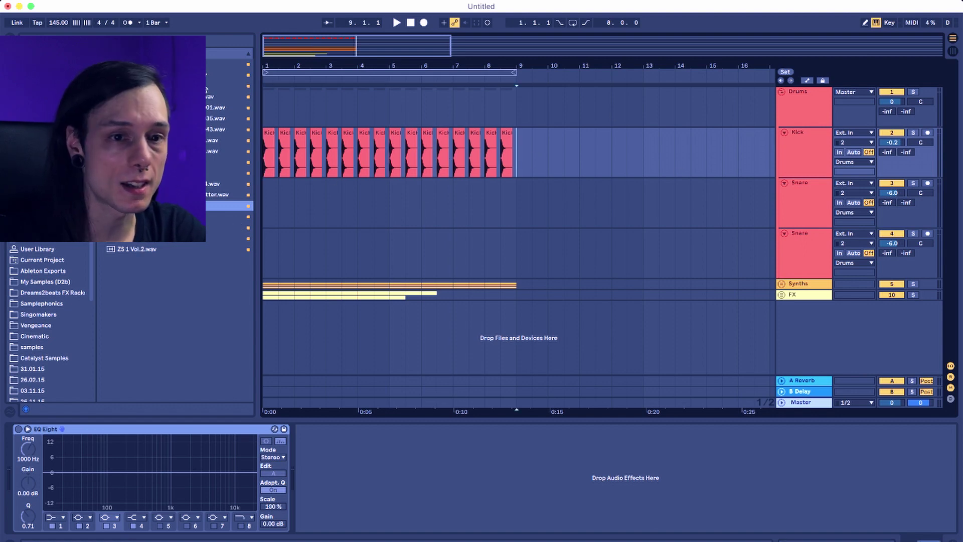
Preview the snare samples, place the chosen Cymatics snare at 1.3 on the first Snare track, and play it back.
click(806, 223)
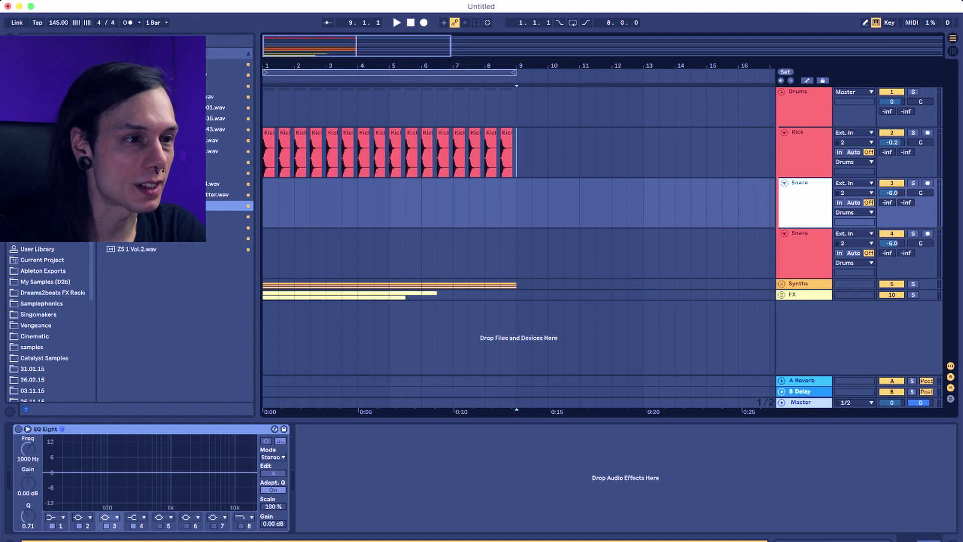
click(230, 107)
click(230, 118)
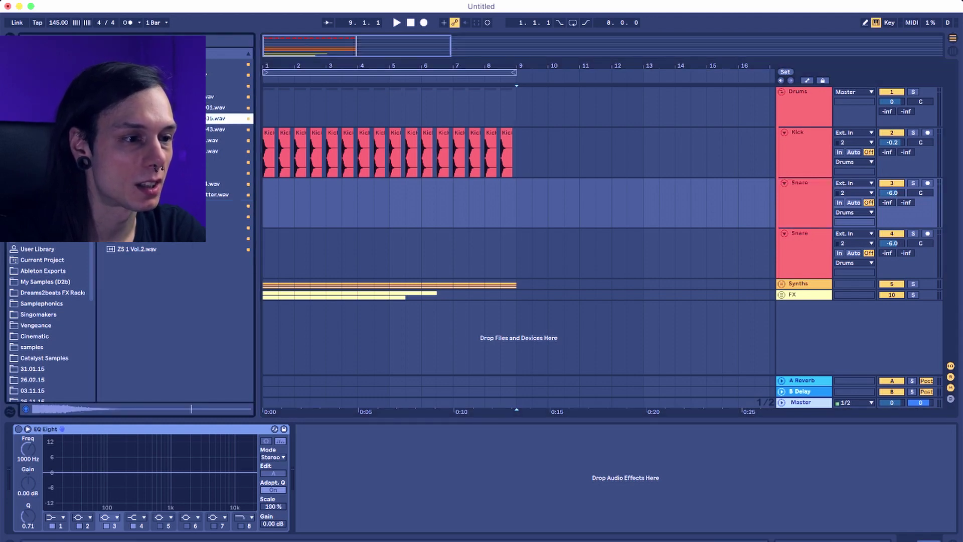
drag(229, 118, 283, 201)
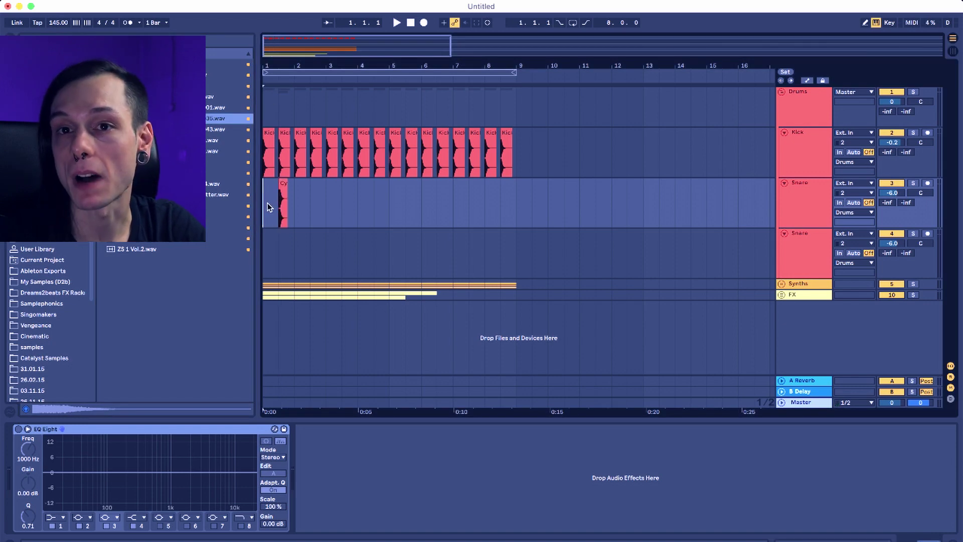
drag(301, 64, 301, 64)
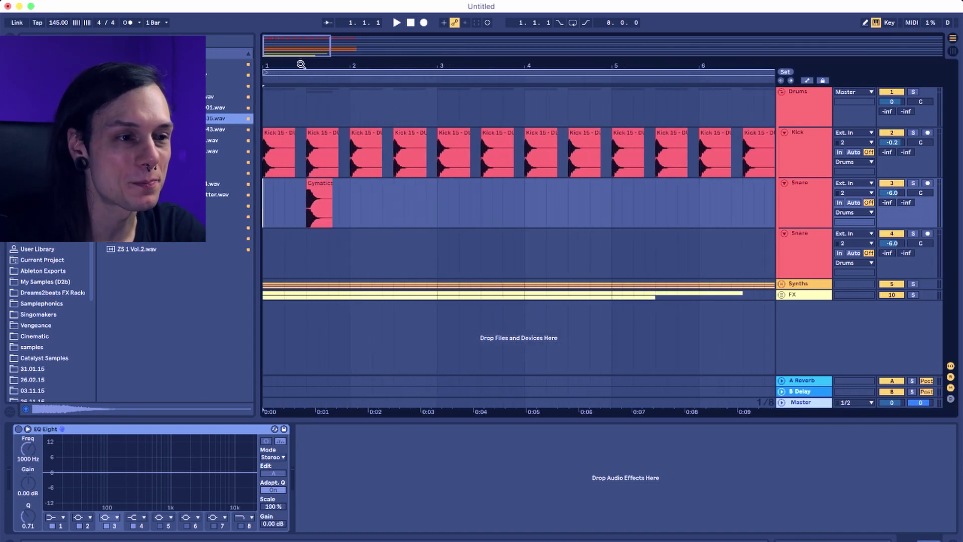
key(space)
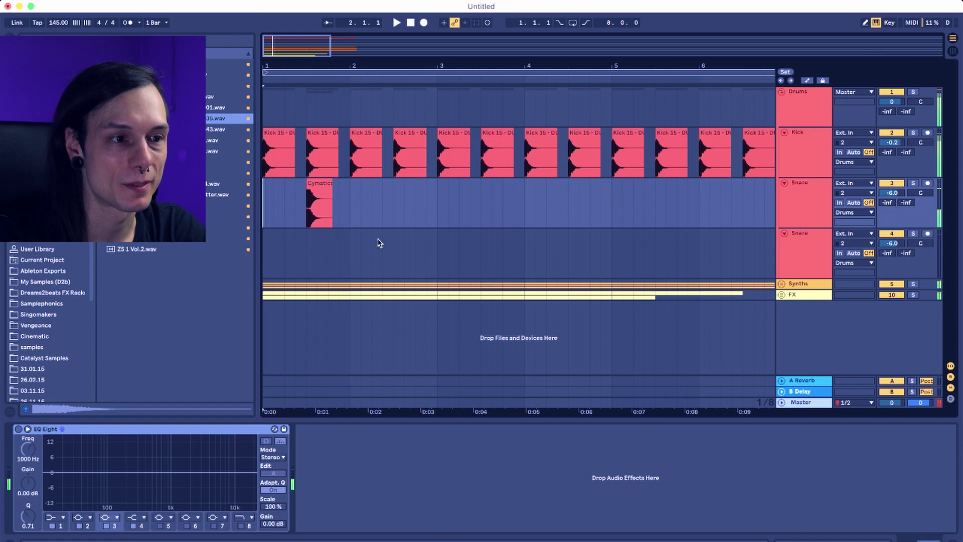
key(space)
Repeat the first bar of the Snare track bar by bar along the kick pattern, undoing the surplus copy.
drag(348, 209, 190, 236)
key(super+d)
key(super+d)
key(super+d)
key(super+d)
key(super+d)
key(super+d)
key(super+d)
key(super+d)
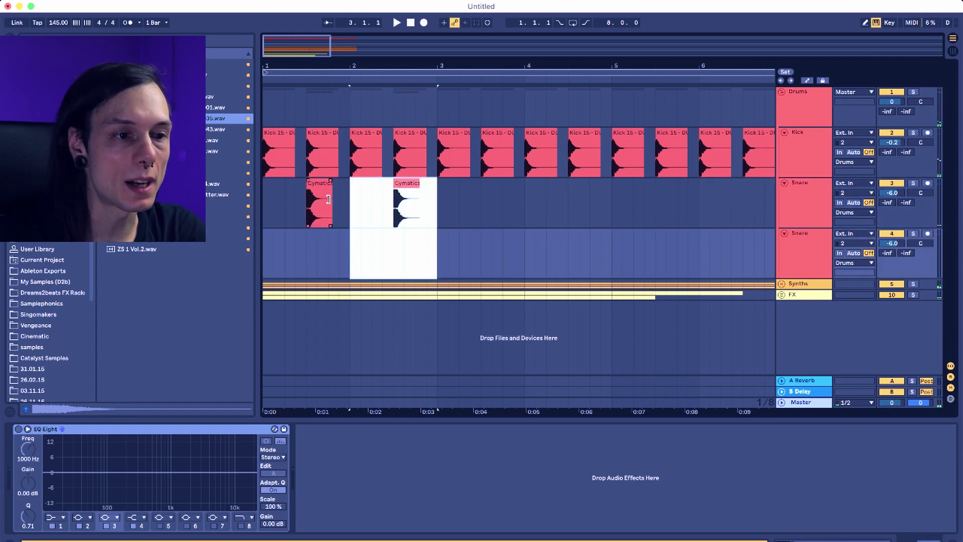
key(super+z)
scroll(525, 177, left, 5)
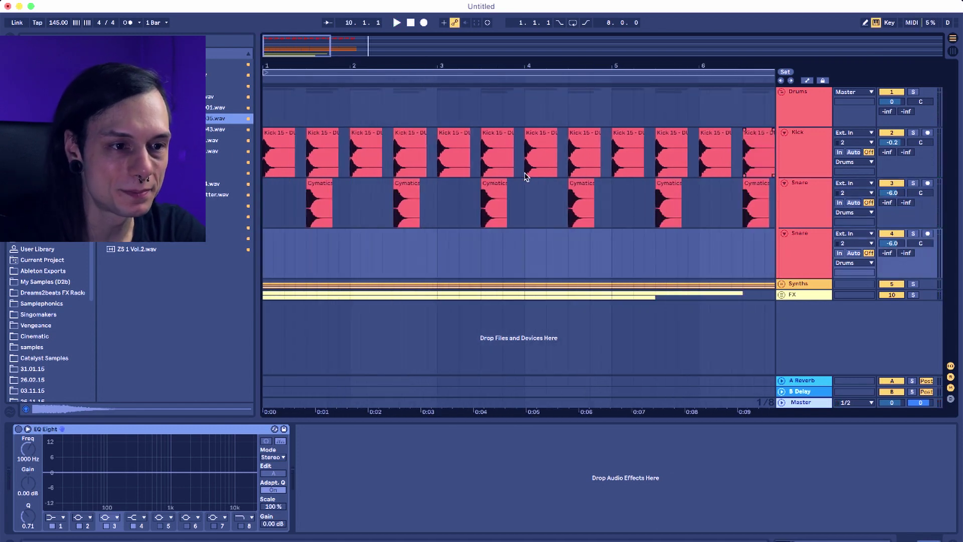
Play from the first snare hit, solo the first Snare track and add a Reverb to it.
click(306, 208)
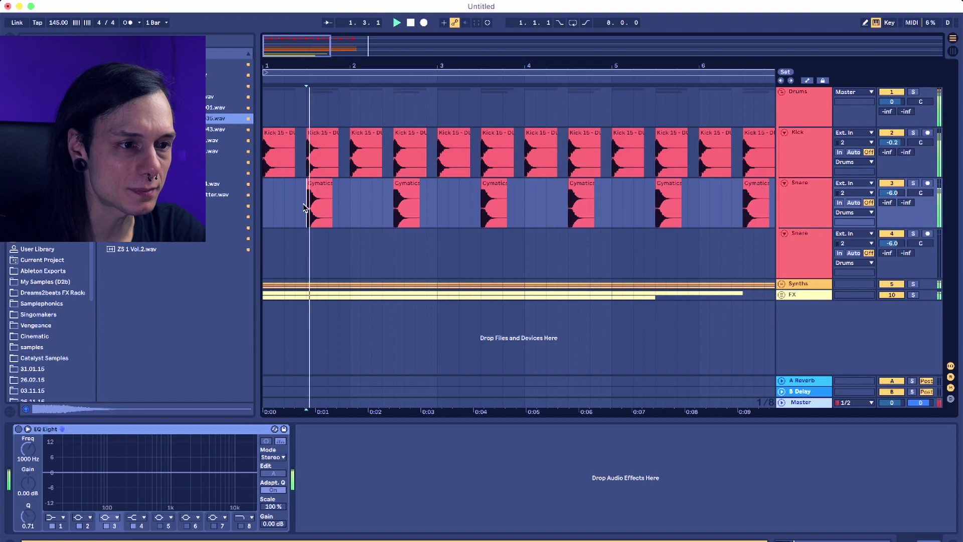
click(913, 183)
click(801, 191)
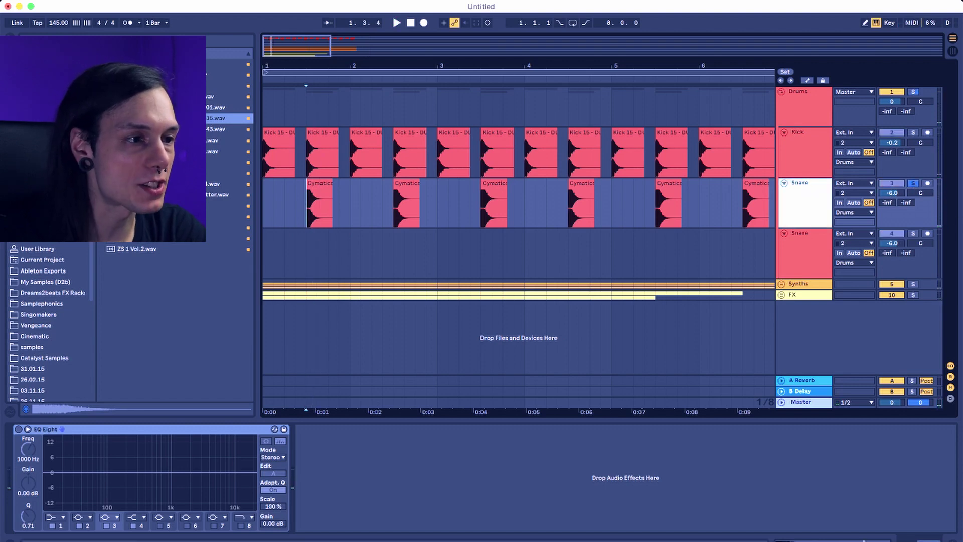
key(super+f)
double_click(129, 75)
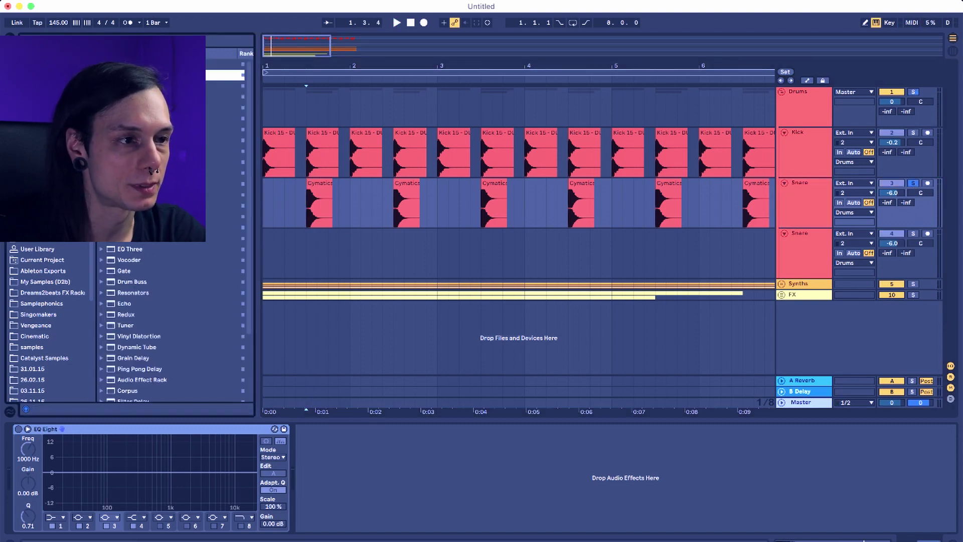
Set the soloed Snare track's volume to -2.3 dB during playback, and move its EQ Eight after the Reverb.
key(space)
key(space)
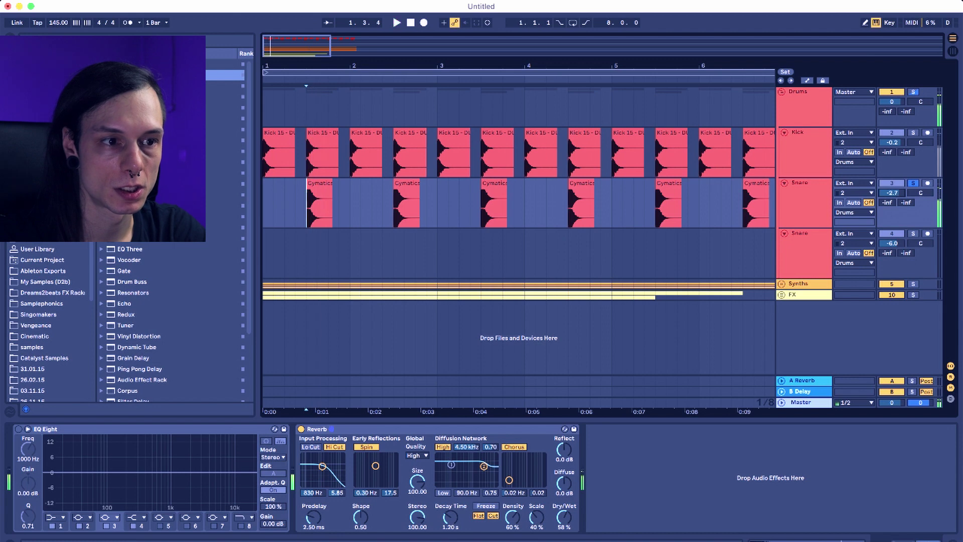
drag(897, 199, 899, 193)
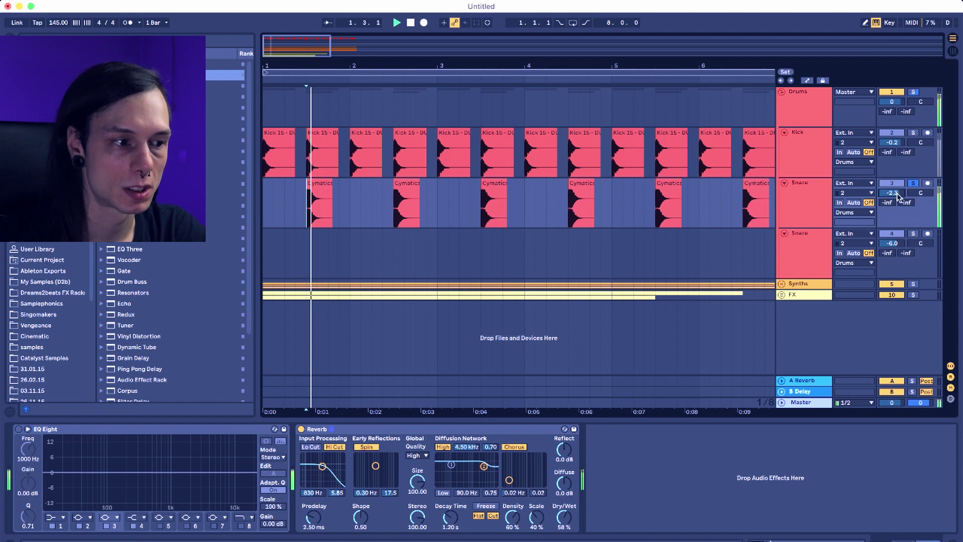
drag(45, 429, 552, 480)
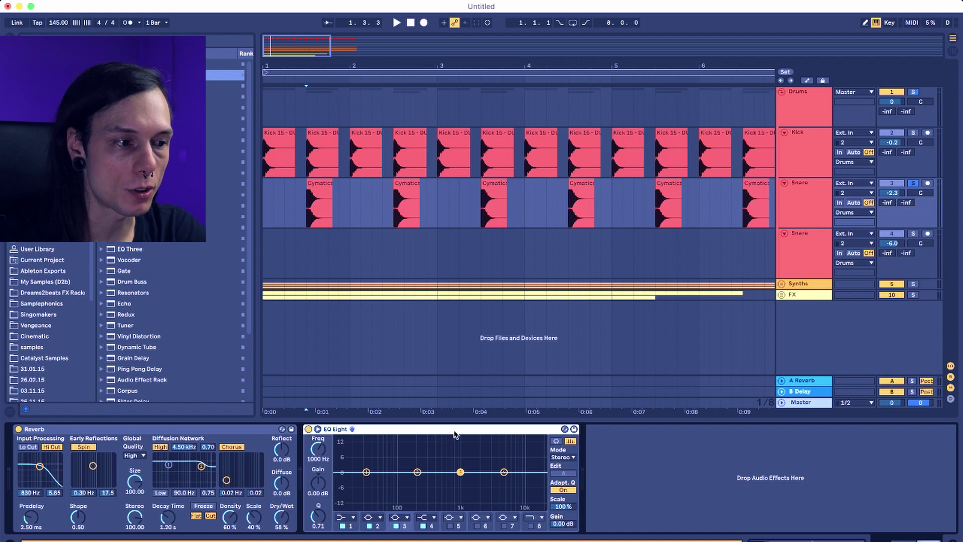
Move the EQ Eight ahead of the Reverb on the first Snare track and boost band 3 by 14.3 dB at 880 Hz during playback.
drag(454, 435, 17, 486)
key(space)
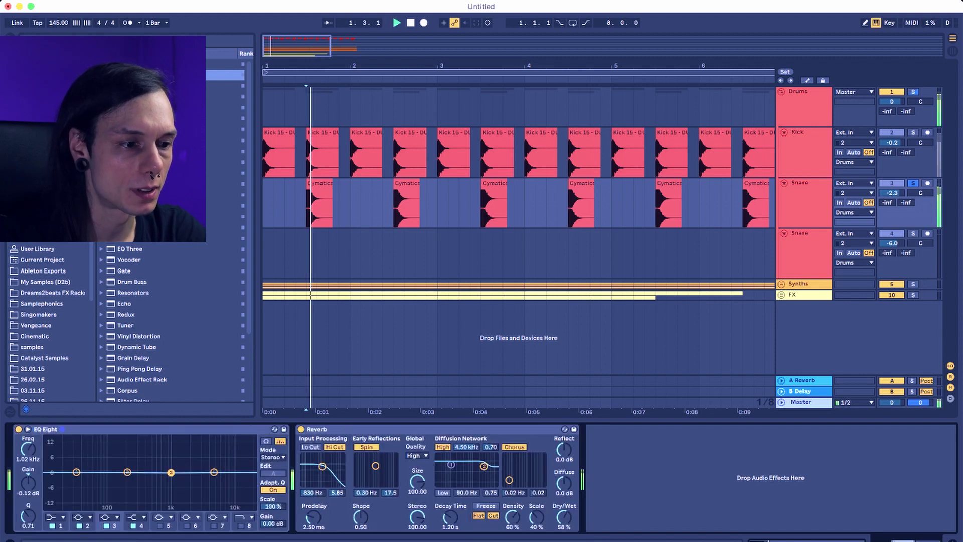
drag(172, 475, 167, 440)
key(space)
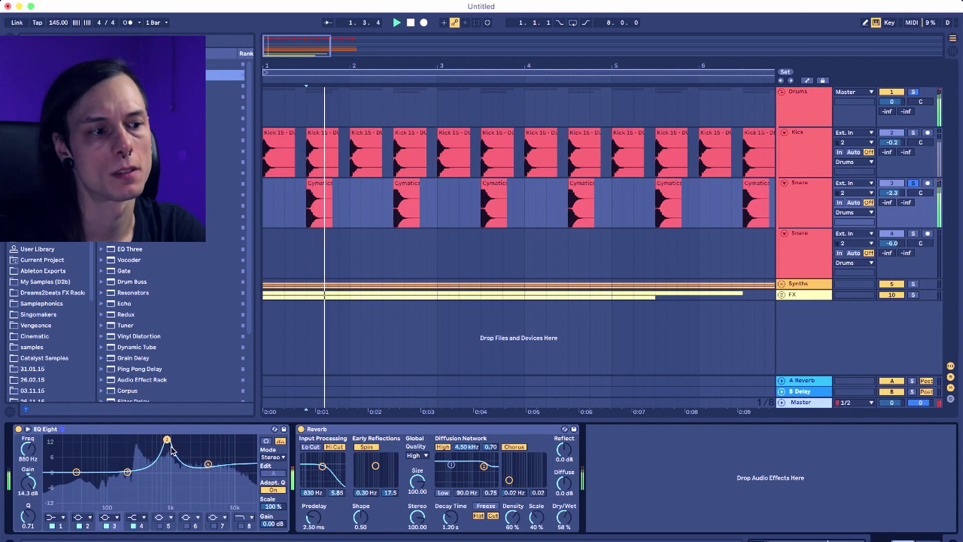
Turn EQ band 1 into a low cut at 198 Hz with a Q of 1.11 and play the soloed snare.
click(55, 518)
click(57, 454)
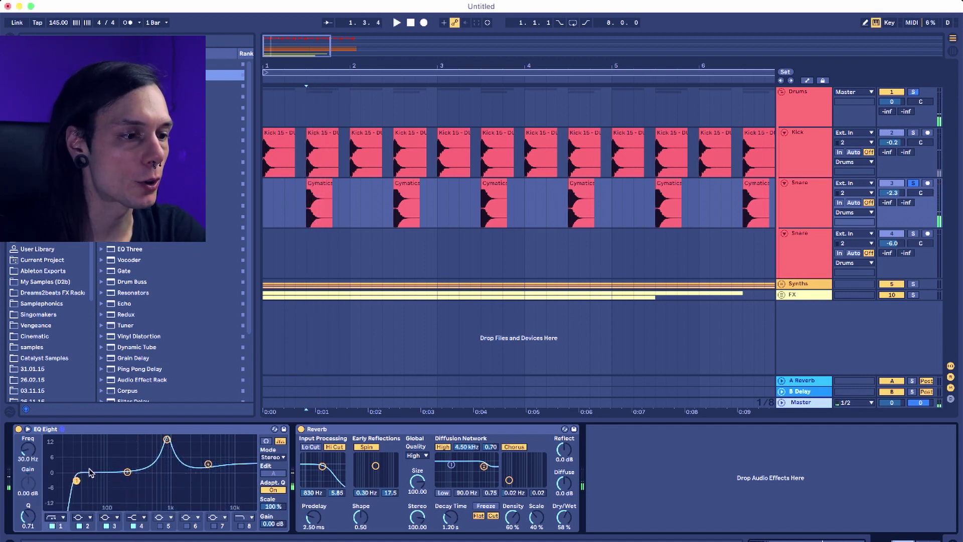
drag(76, 471, 127, 473)
key(space)
key(space)
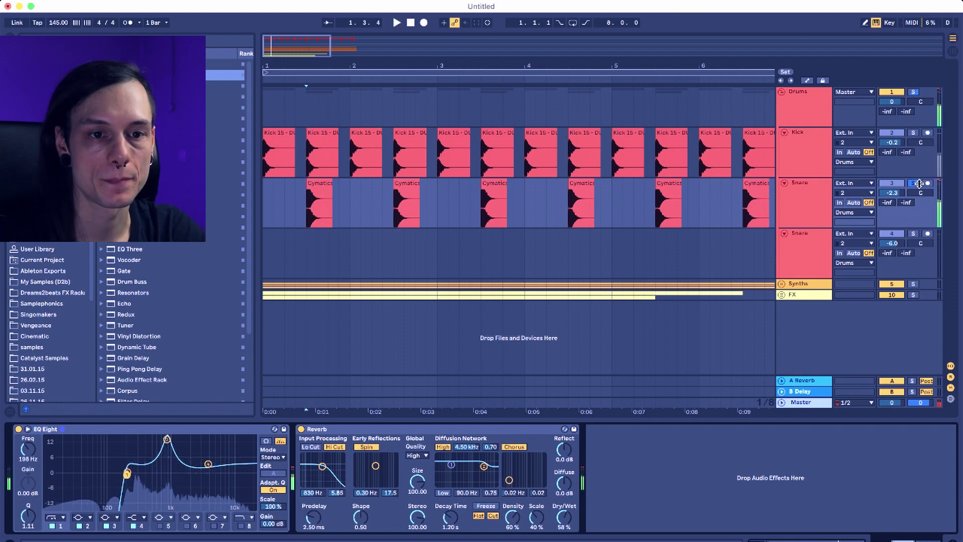
Choose a second snare sample and place it on the second Snare track at 1.3, under the first snare hit.
click(809, 252)
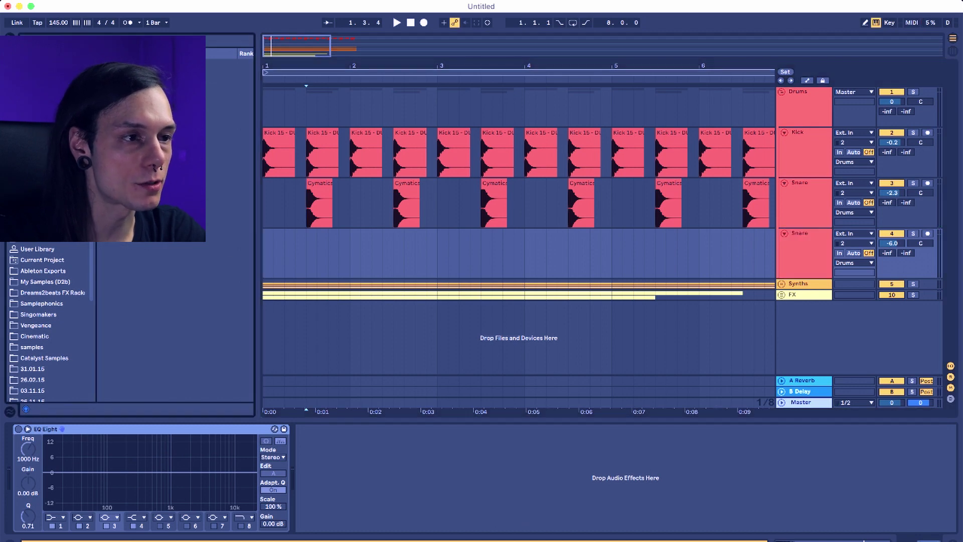
click(226, 129)
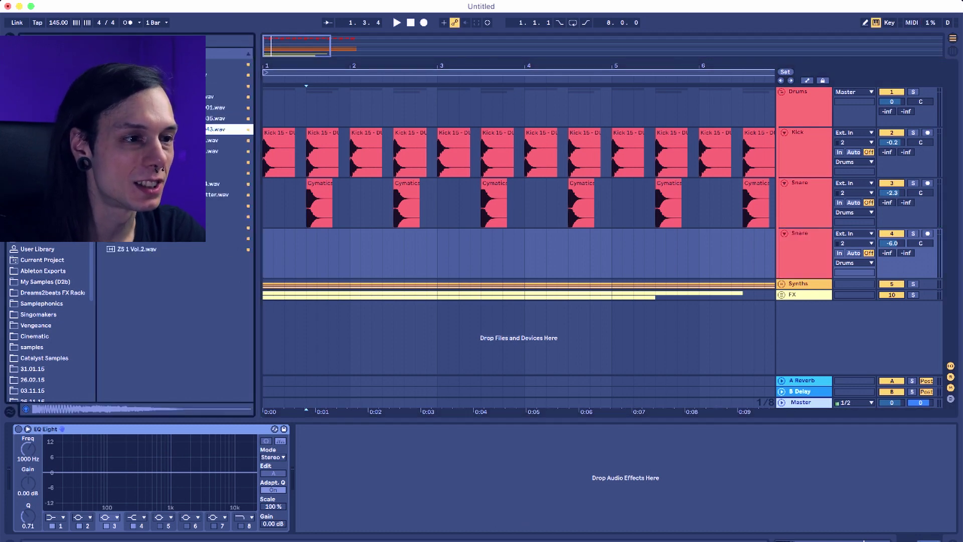
drag(225, 129, 266, 257)
Duplicate the first bar of the second Snare track bar by bar through bar 8.
drag(298, 67, 298, 63)
key(ctrl+d)
key(ctrl+d)
key(ctrl+d)
key(ctrl+d)
key(ctrl+d)
key(ctrl+d)
key(ctrl+d)
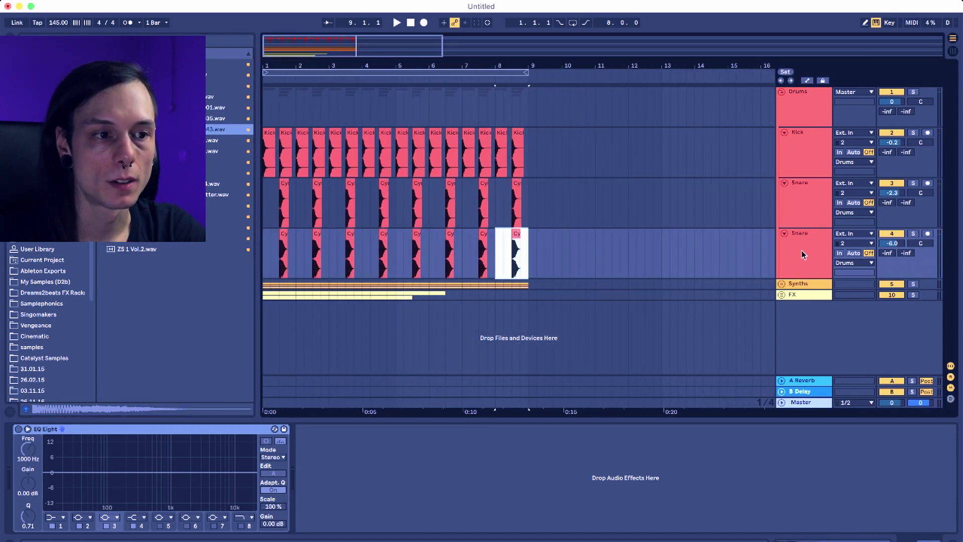
Play from bar 1 and balance the snares, setting the first Snare track to -4.8 dB and the second to -6.9 dB.
click(264, 204)
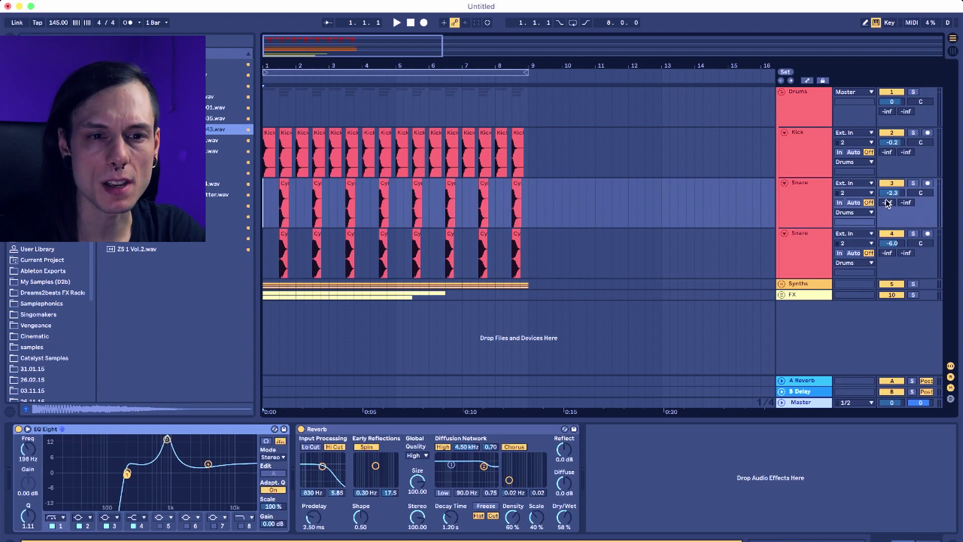
drag(892, 242, 893, 236)
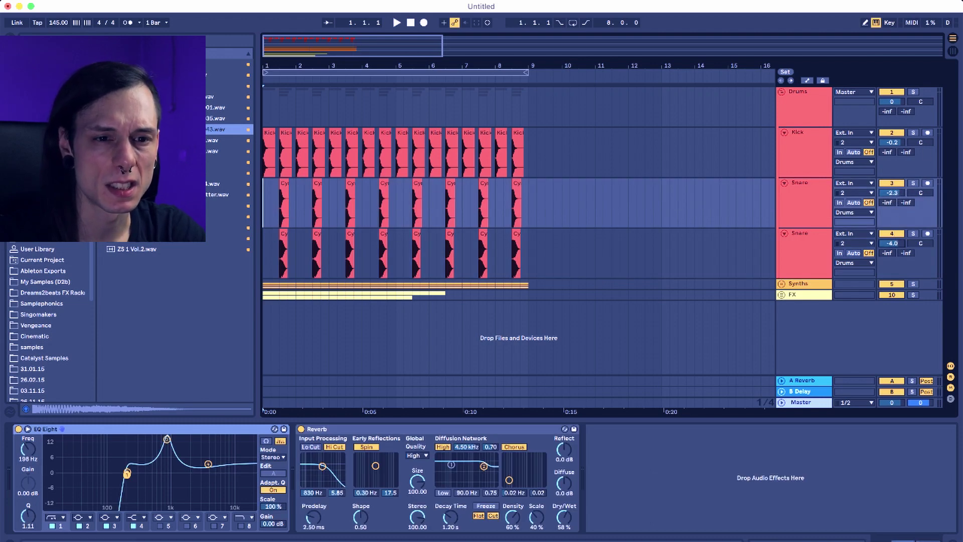
key(space)
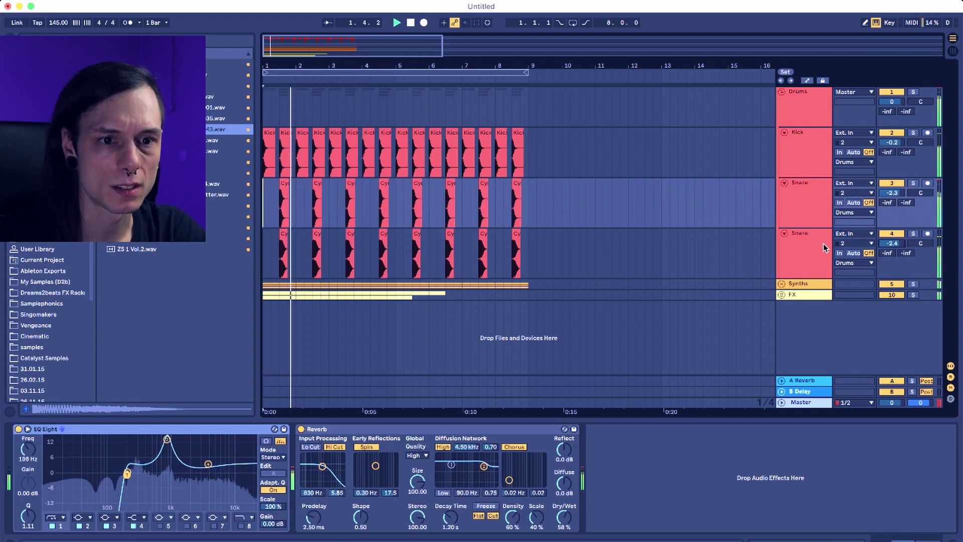
drag(893, 192, 892, 197)
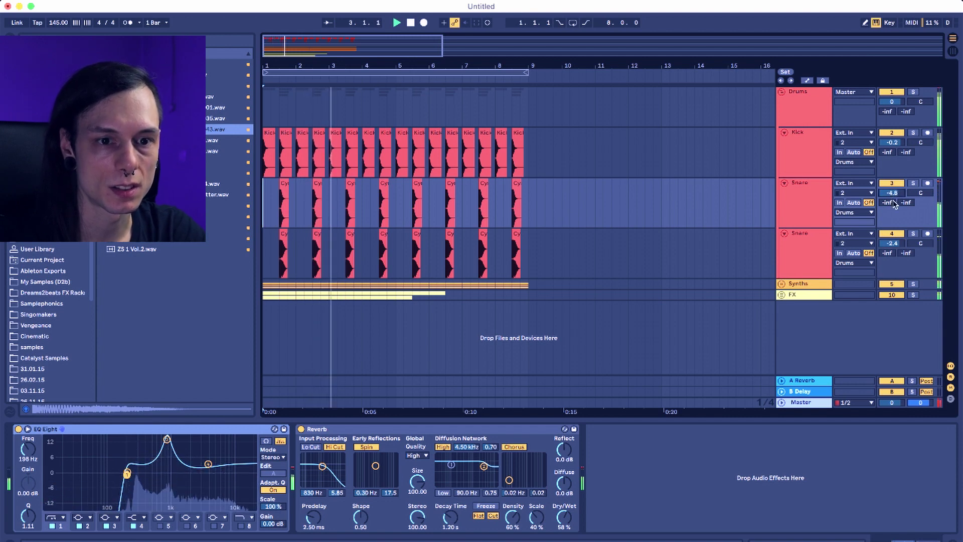
drag(892, 243, 892, 245)
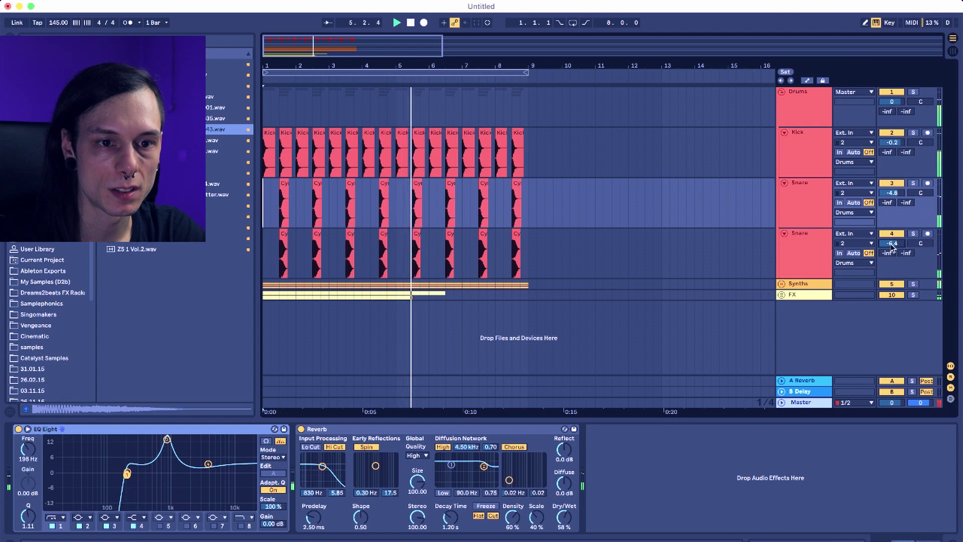
Solo the first Snare track, set its Reverb decay to 2.01 s and add the Saturator preset A Bit Warmer after it.
click(894, 186)
click(914, 183)
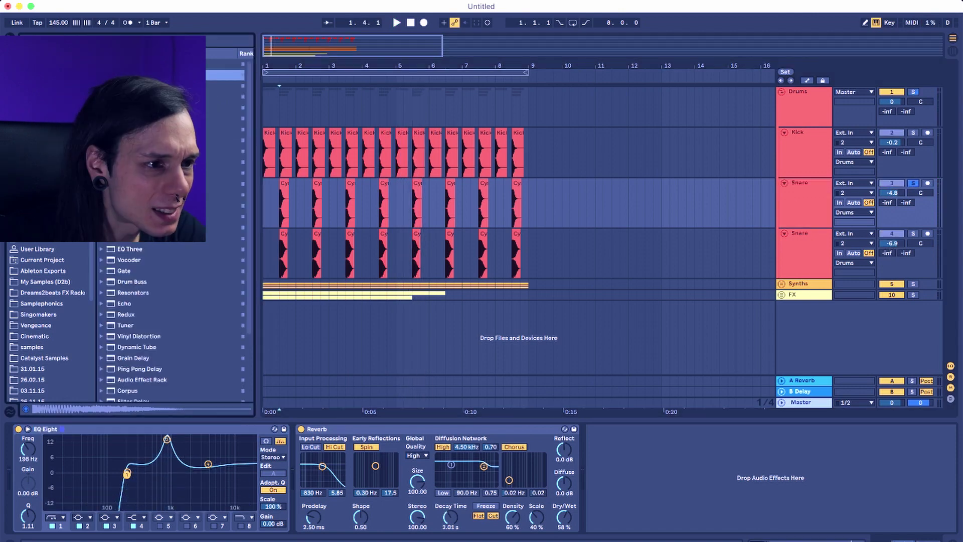
click(102, 118)
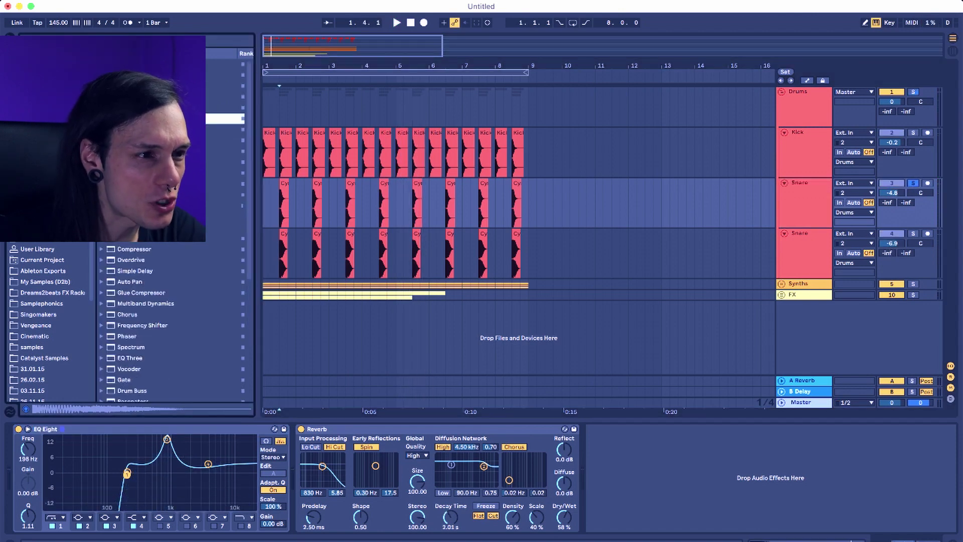
double_click(143, 129)
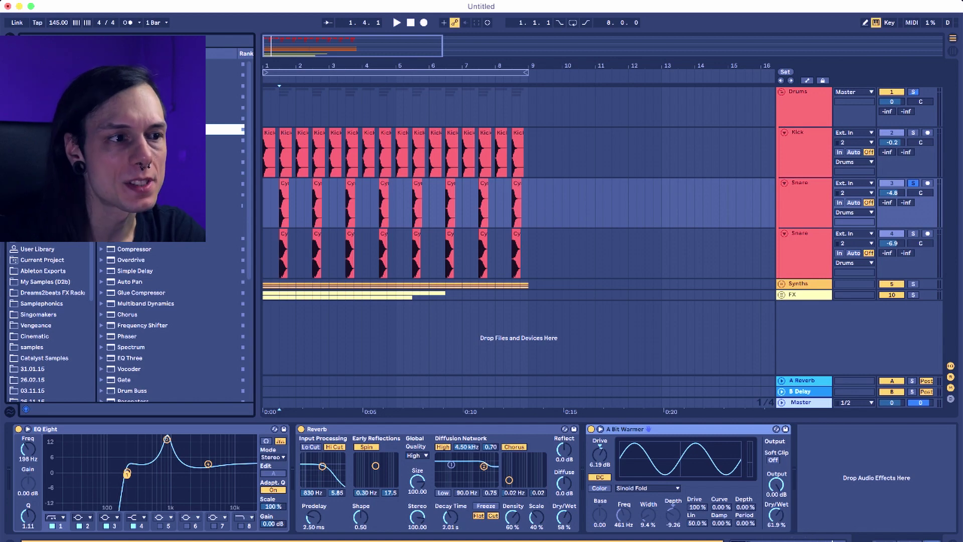
click(101, 118)
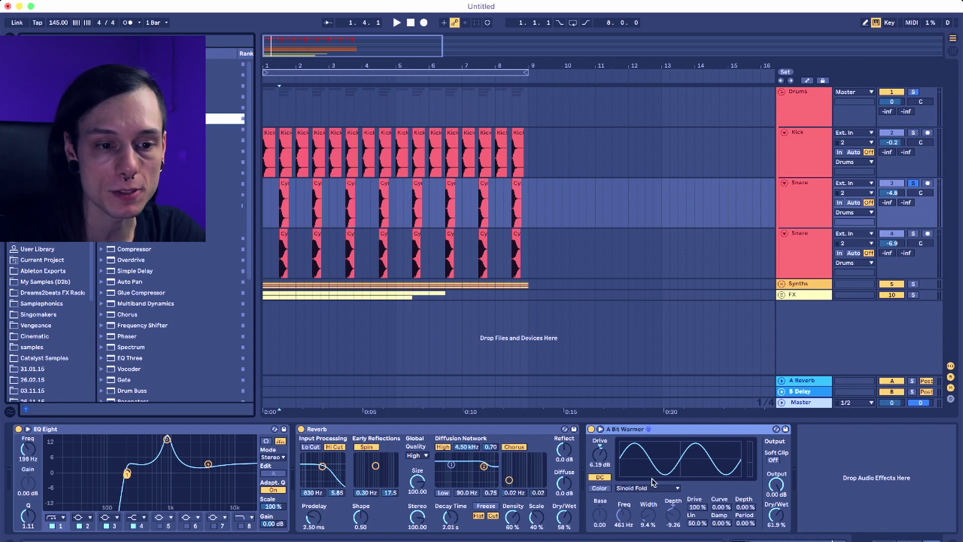
Set the Saturator's Dry/Wet to 63.5% and play the soloed snare to check the sound.
drag(783, 520, 784, 517)
key(space)
key(space)
key(space)
key(space)
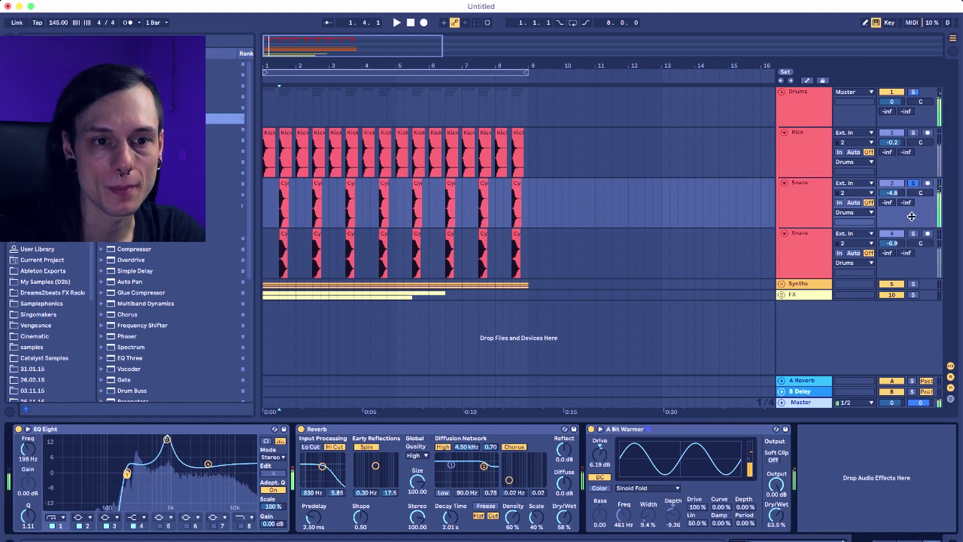
Unsolo the first Snare track, play the arrangement from bar 1 and set that track's volume to -7.3 dB.
click(914, 184)
click(264, 212)
key(space)
click(289, 209)
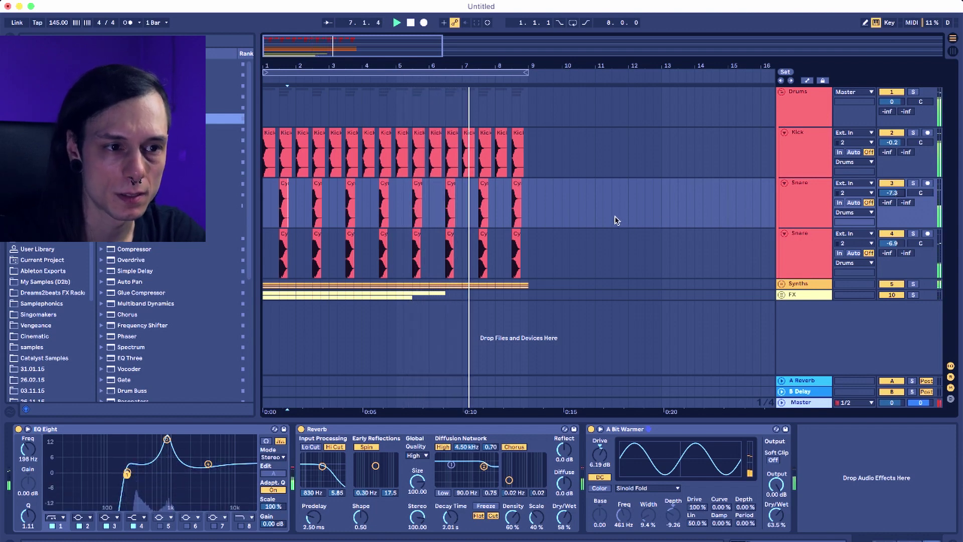
click(528, 154)
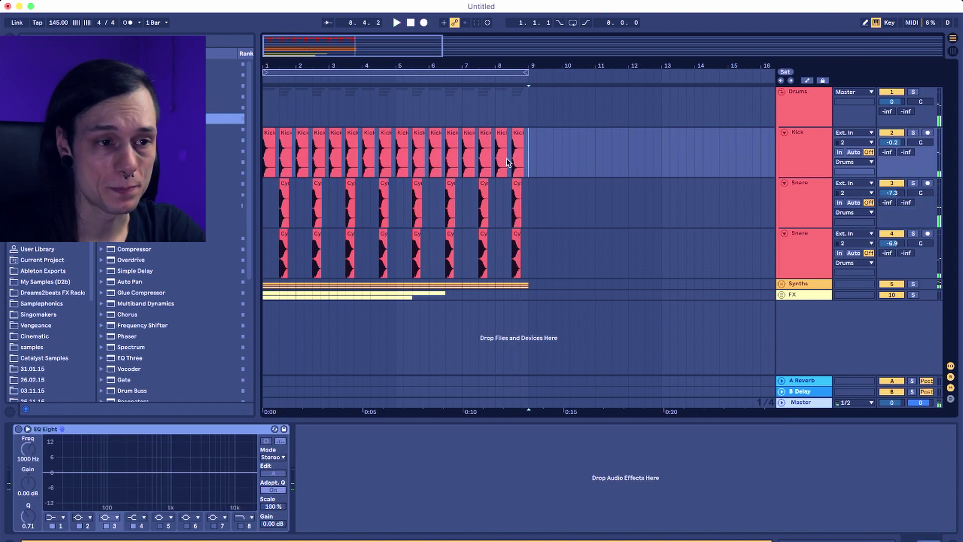
click(282, 103)
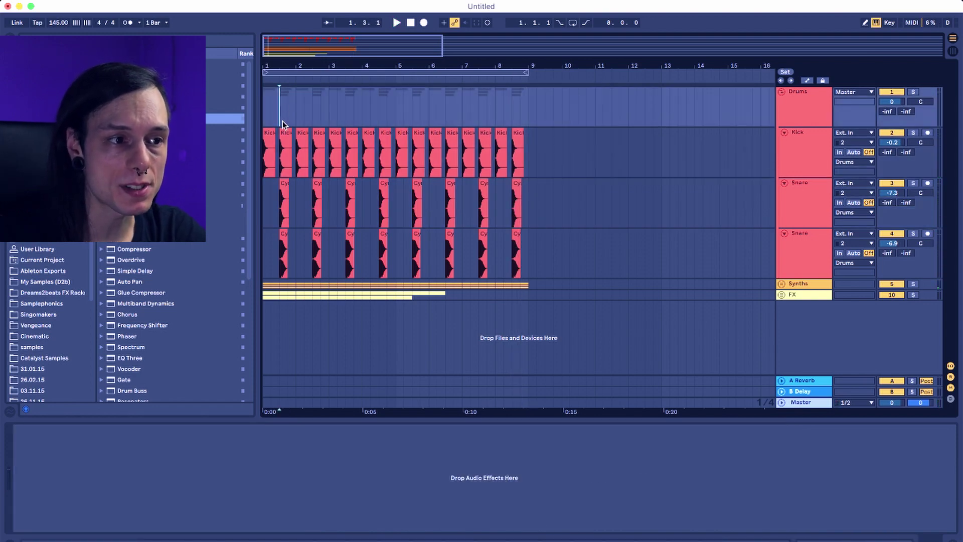
click(281, 148)
click(284, 200)
click(289, 257)
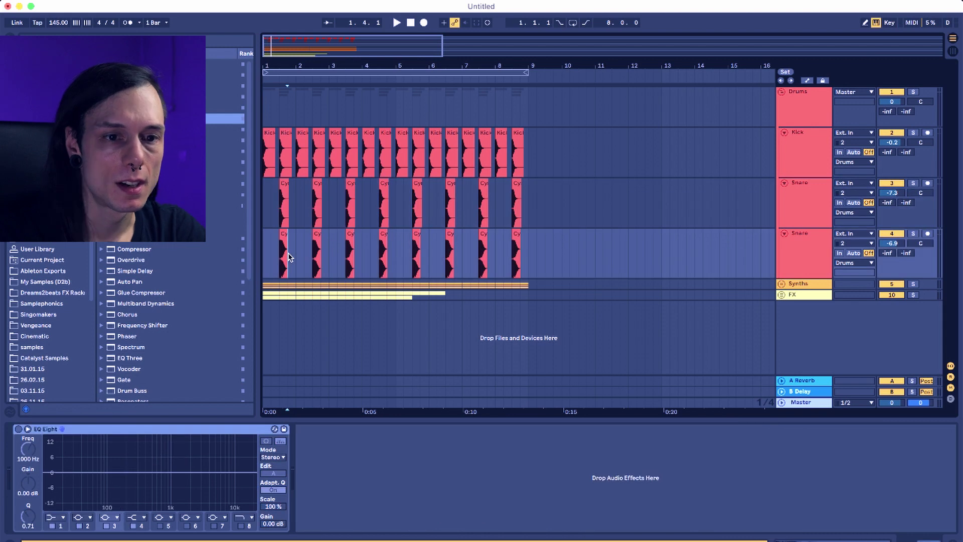
click(791, 253)
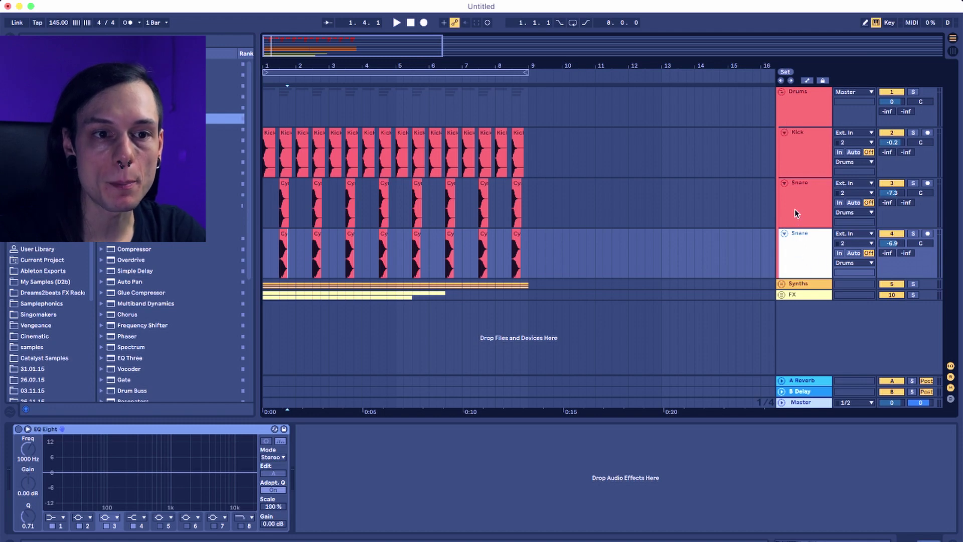
Collapse the Drums group, insert a new audio track below it and put that track in its own group.
click(808, 106)
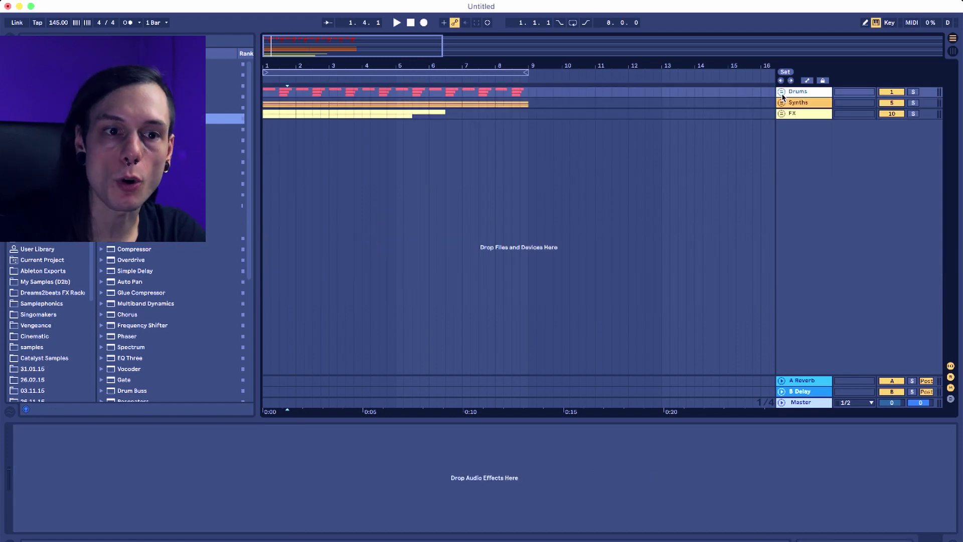
key(super+t)
right_click(802, 103)
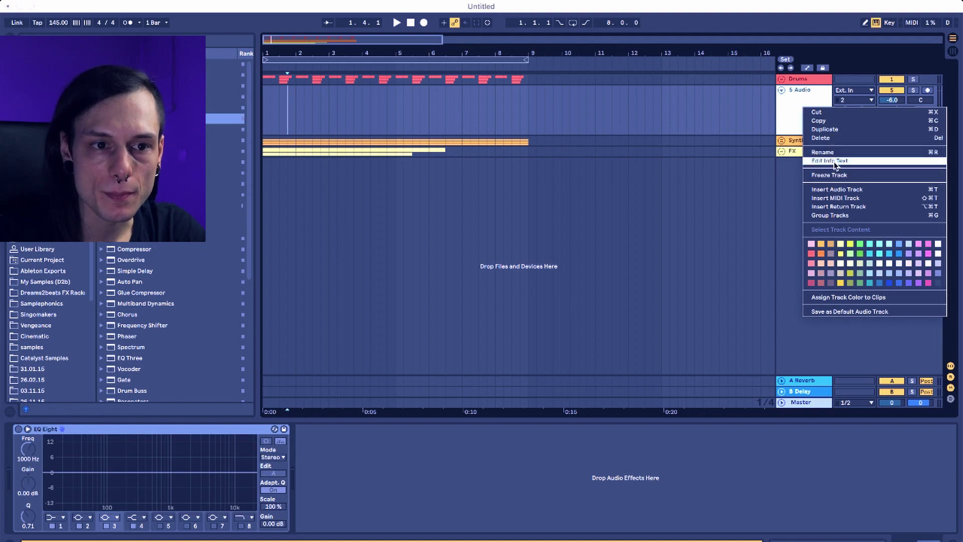
click(789, 114)
right_click(790, 114)
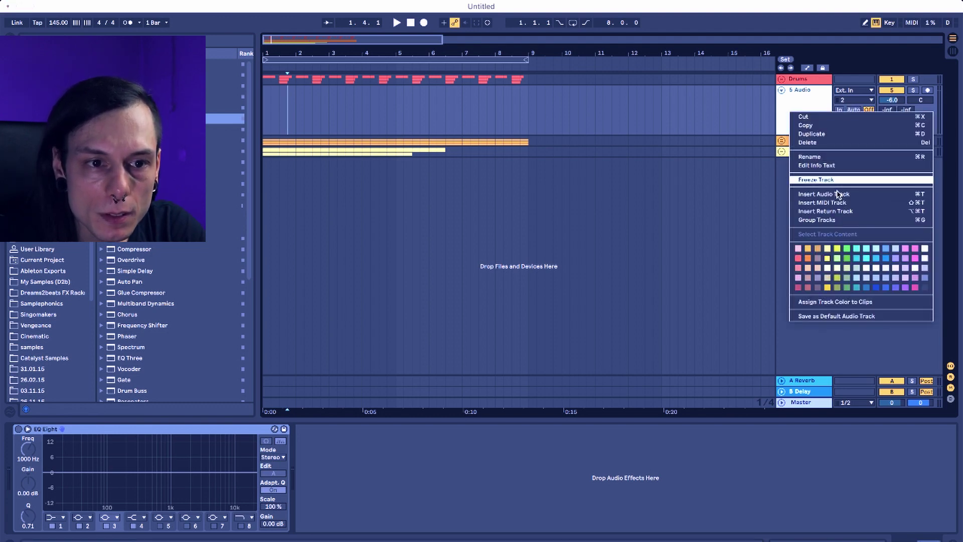
click(831, 221)
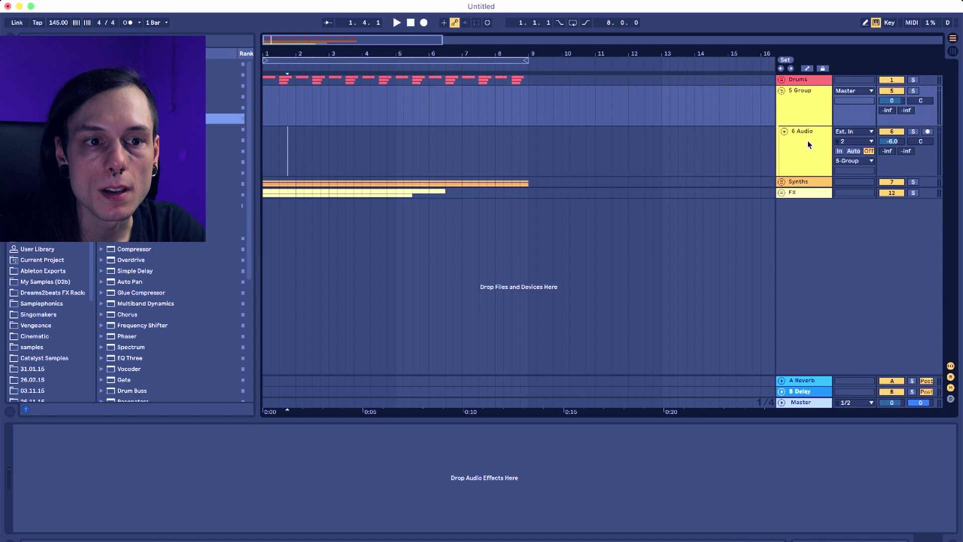
Name the new group Percs and color both the group and its audio track orange.
right_click(799, 116)
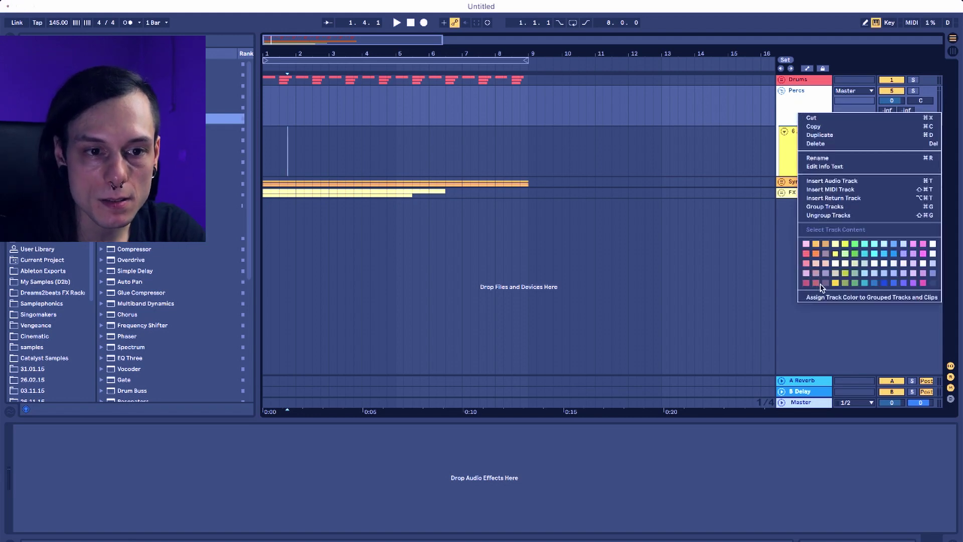
click(816, 284)
right_click(796, 112)
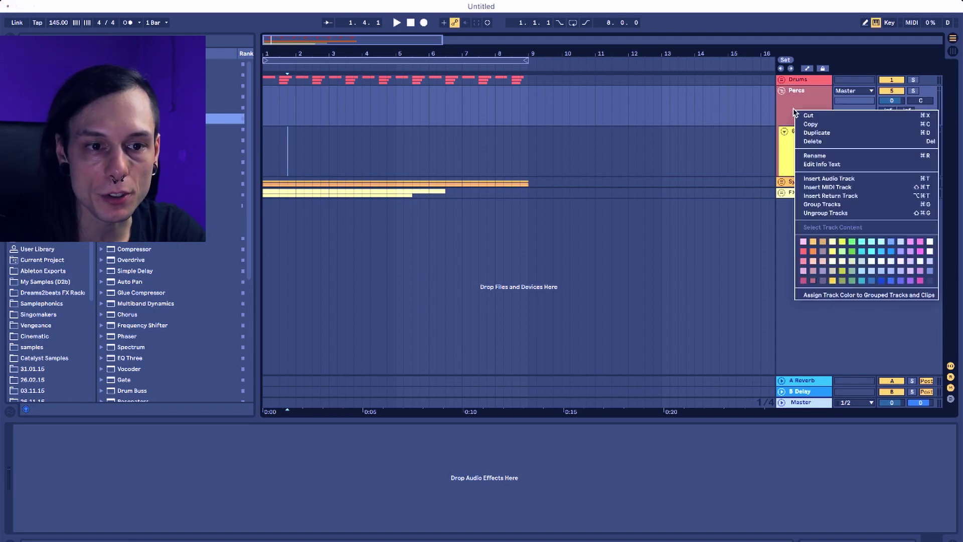
click(813, 256)
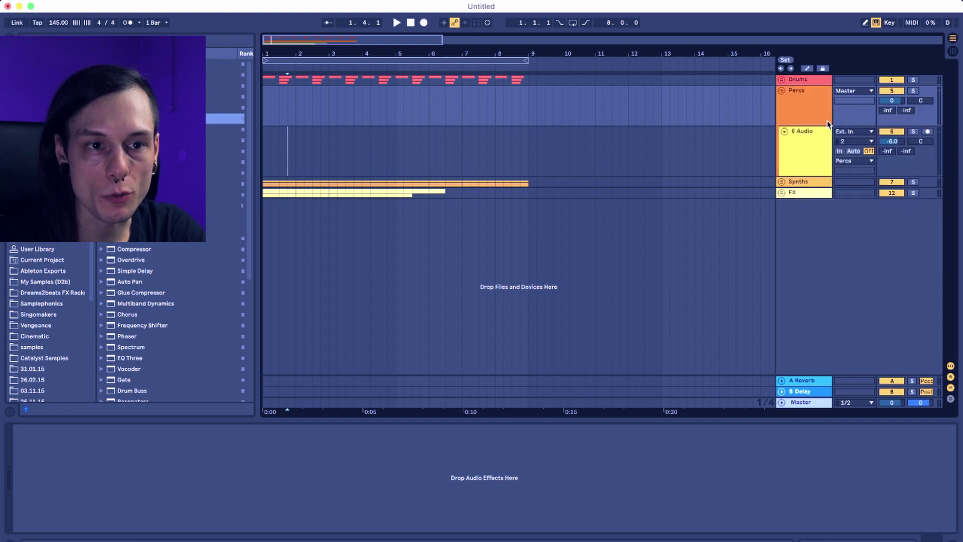
right_click(808, 147)
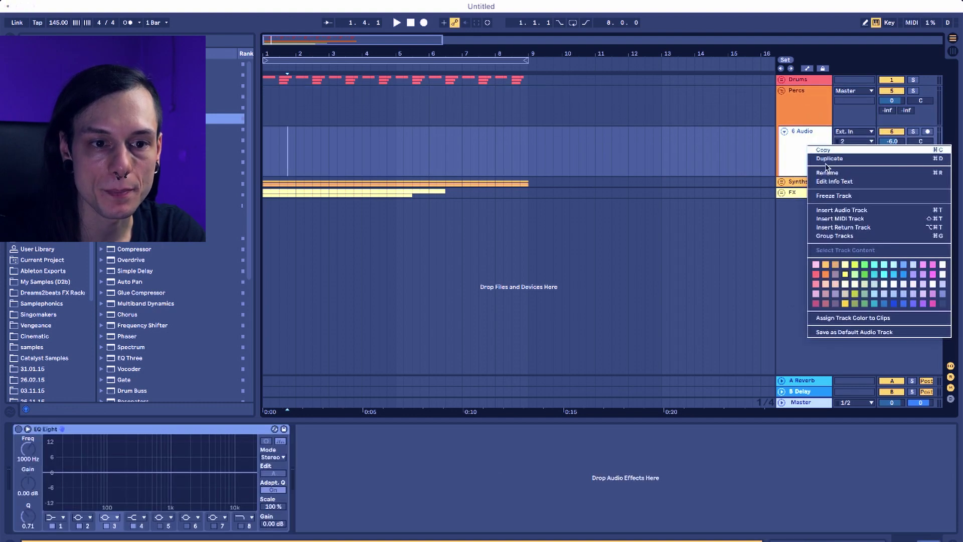
click(830, 275)
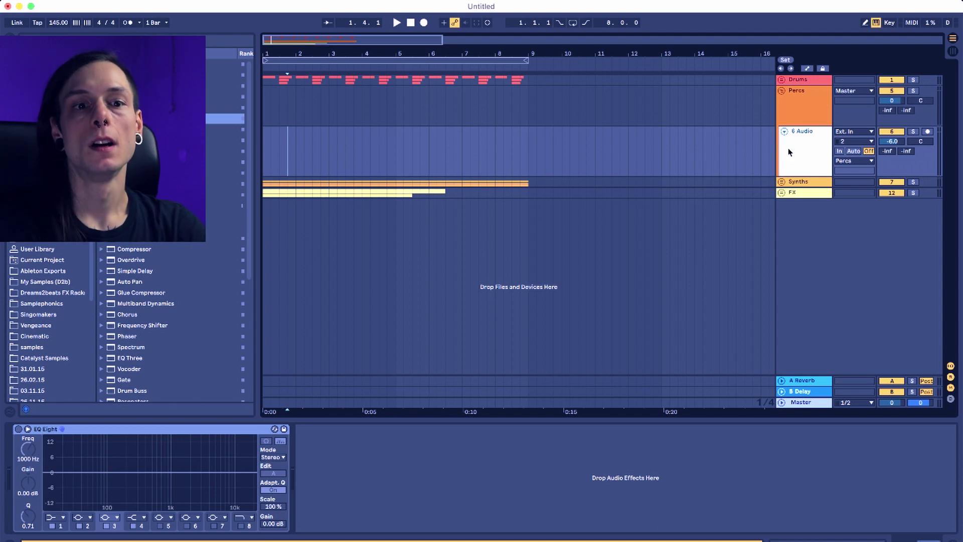
Place the Terror Closed Hi Hat 001 sample at bar 1 of the Percs audio track and trim it to a sixteenth note.
drag(272, 55, 301, 153)
click(269, 161)
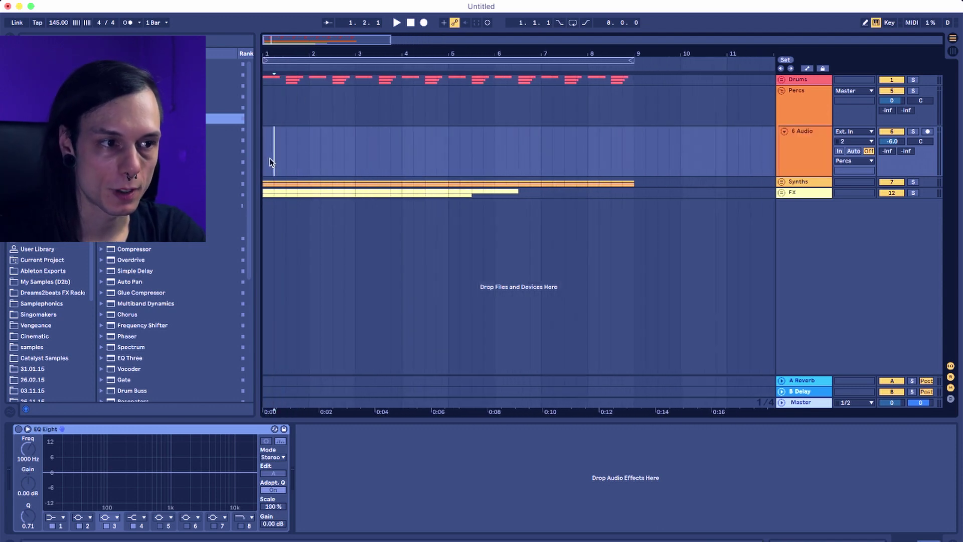
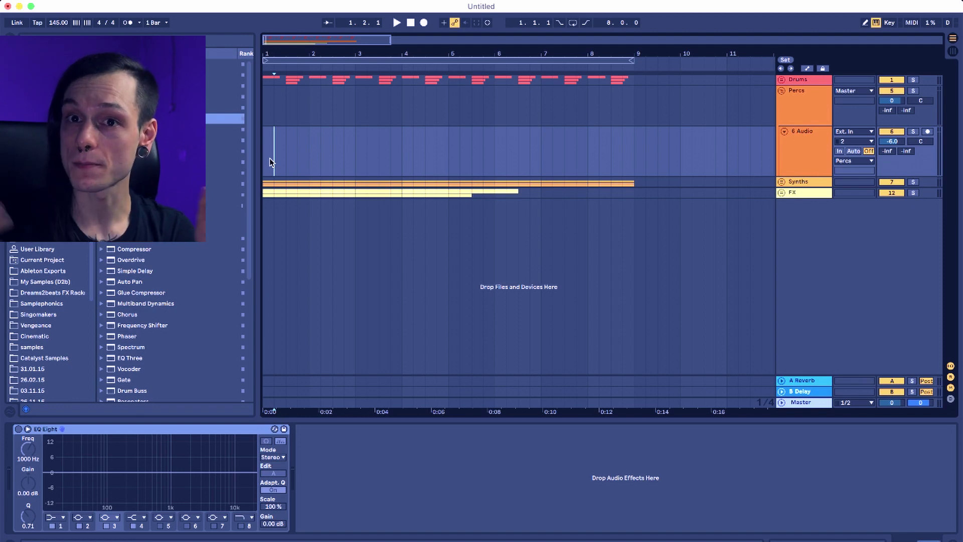
scroll(46, 310, down, 5)
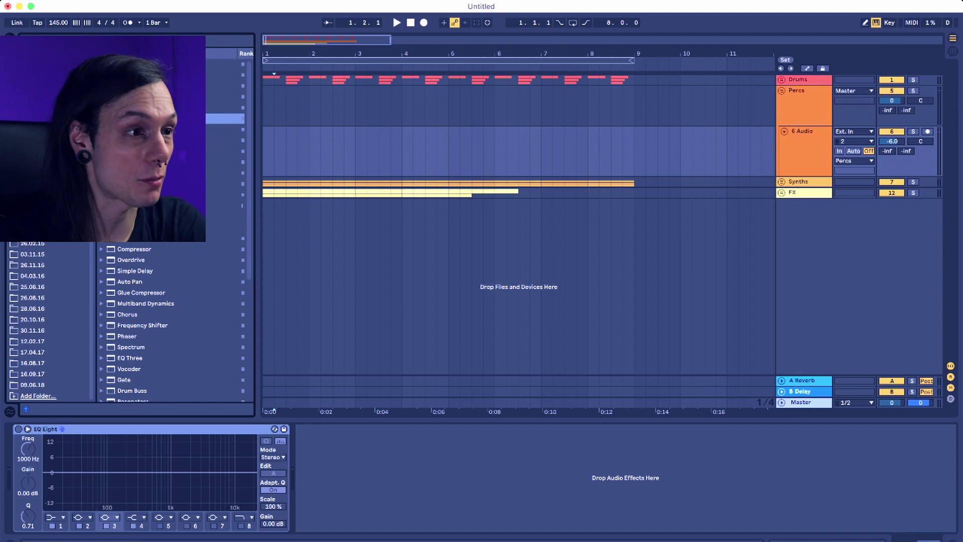
scroll(47, 321, up, 6)
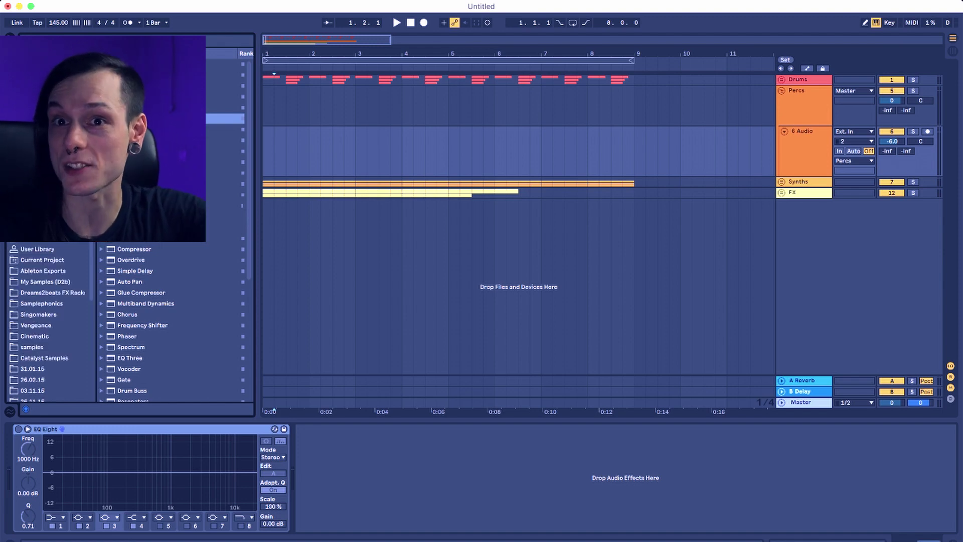
scroll(57, 244, down, 6)
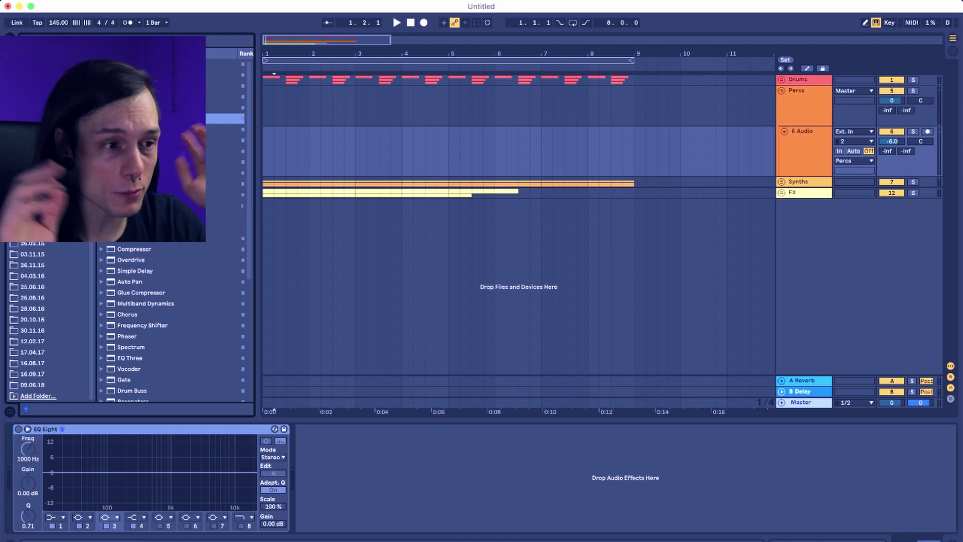
scroll(47, 322, up, 1)
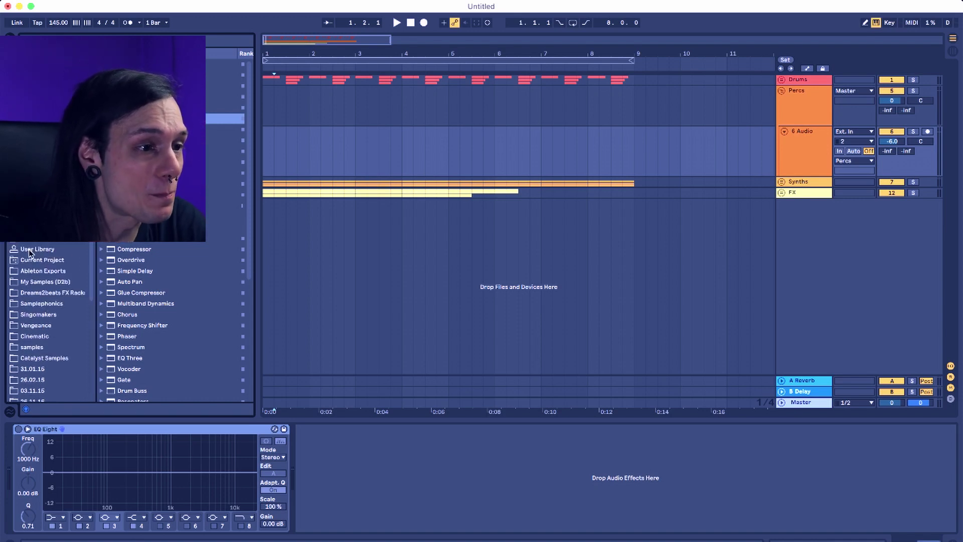
click(262, 155)
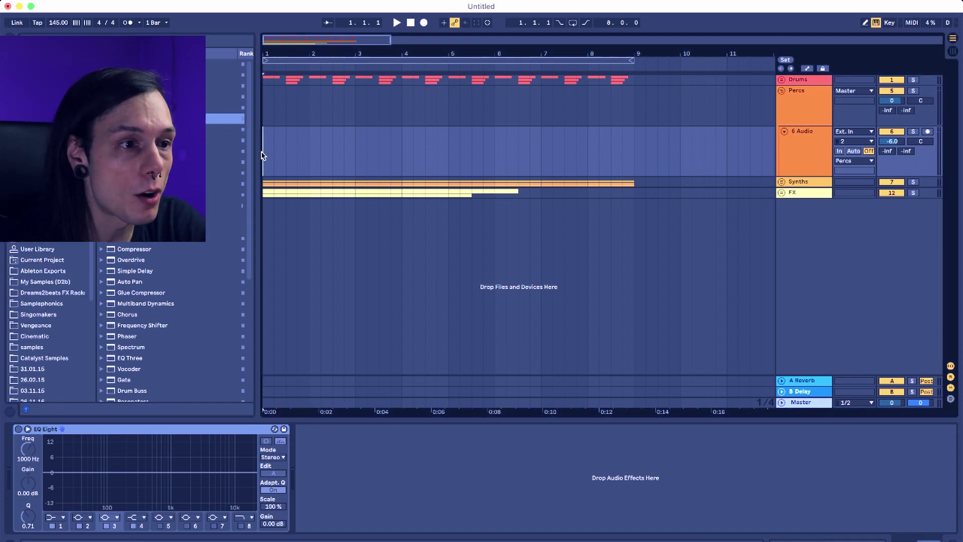
drag(195, 282, 265, 151)
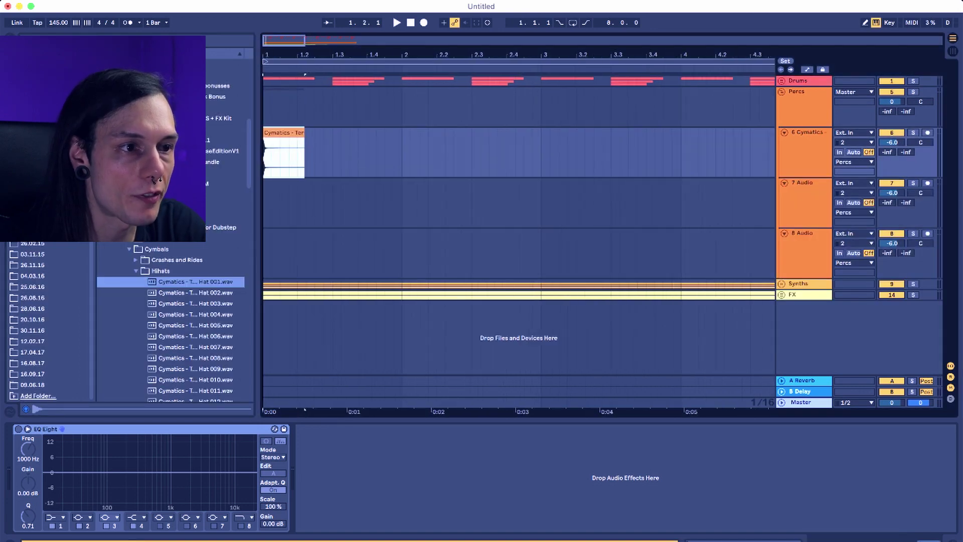
drag(267, 55, 267, 100)
key(minus)
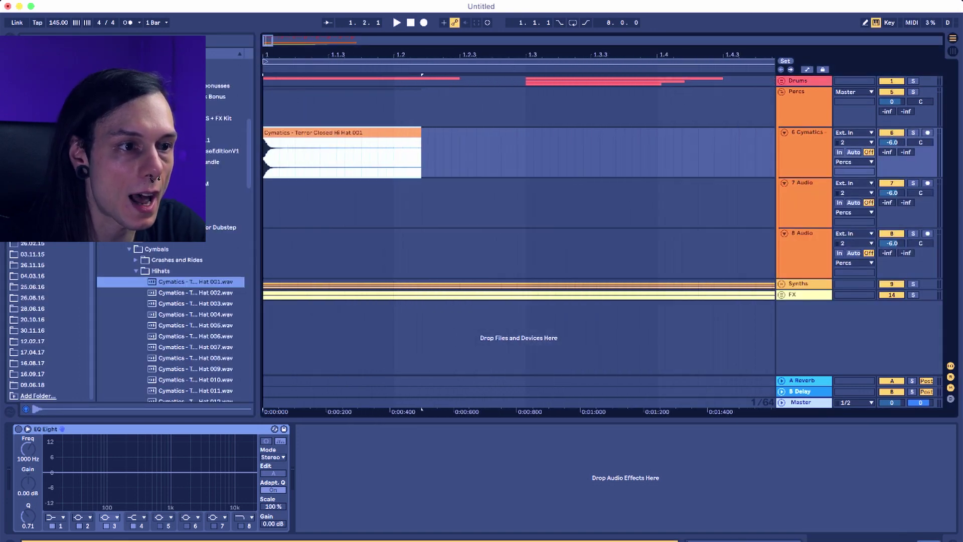
drag(397, 138, 287, 143)
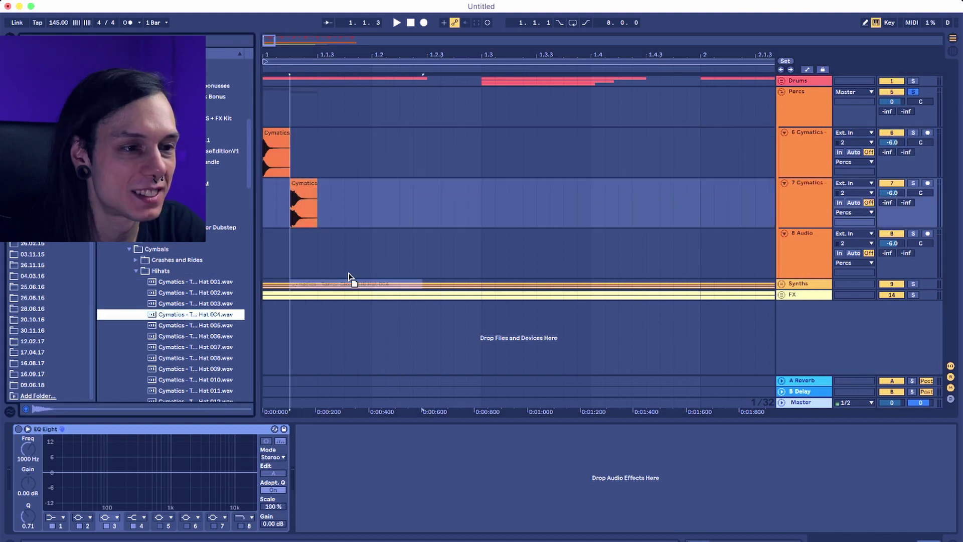
Add Terror Closed Hi Hat 004 at 1.1.3 on the third Percs track and trim it to a sixteenth note.
drag(195, 314, 323, 263)
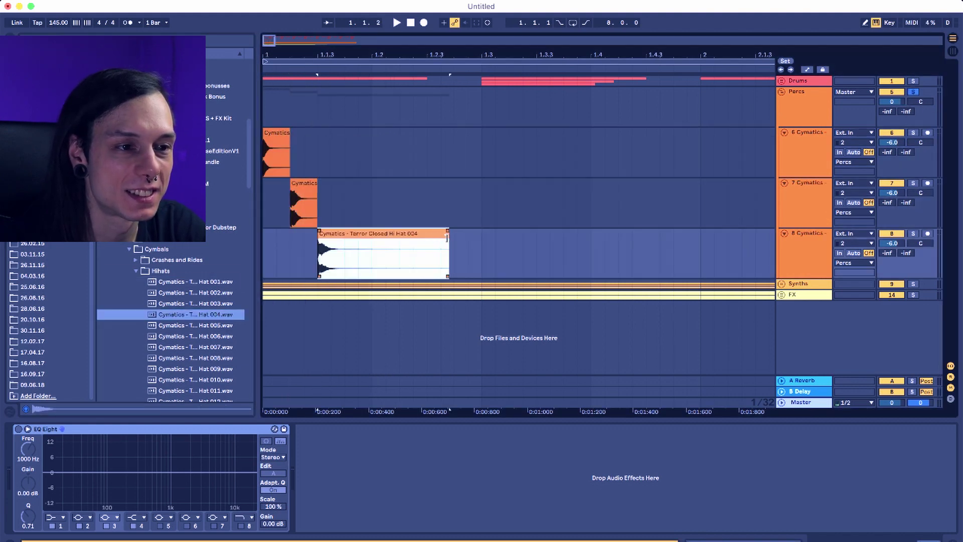
drag(447, 238, 345, 238)
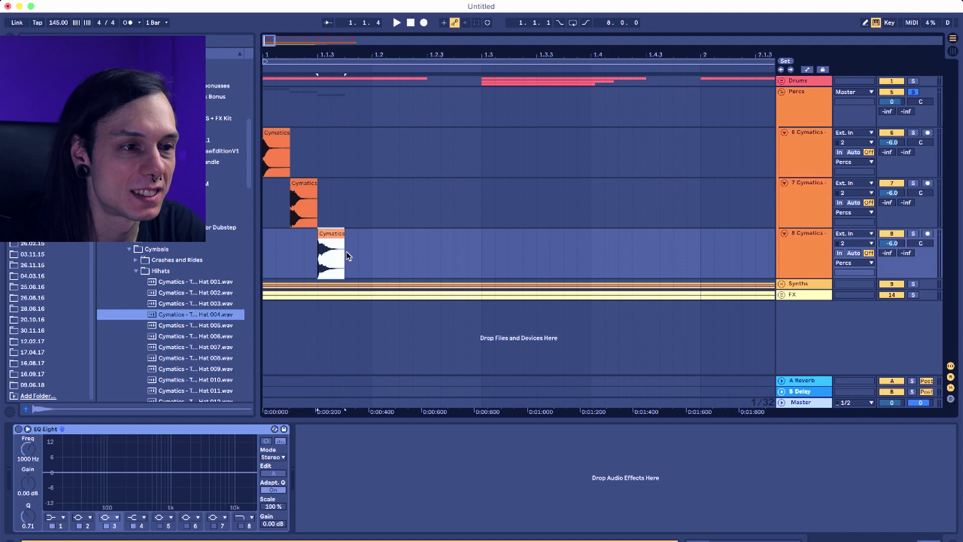
click(262, 171)
Audition hi-hat samples 006 to 008 and add Hat 008 as the fourth sixteenth-note layer on a new Percs track.
click(205, 338)
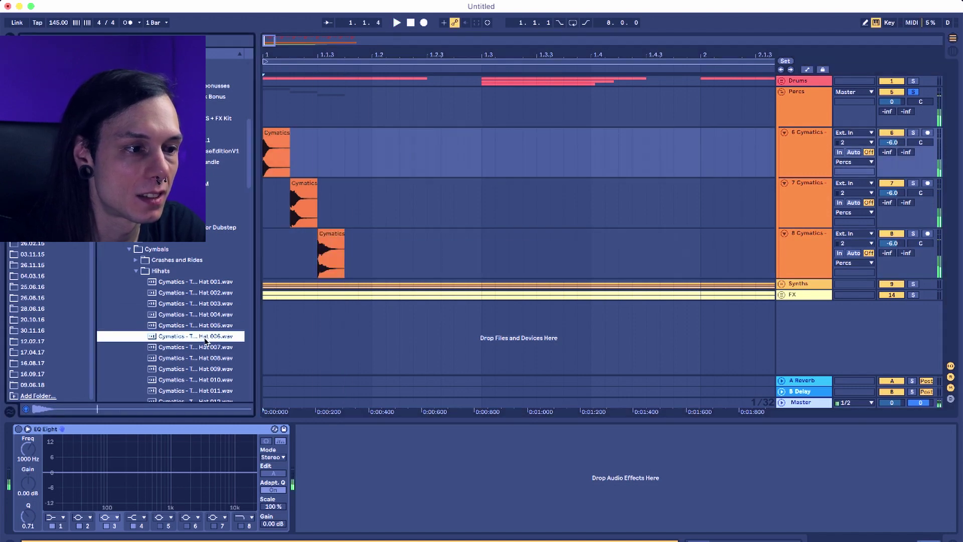
key(Down)
key(Down)
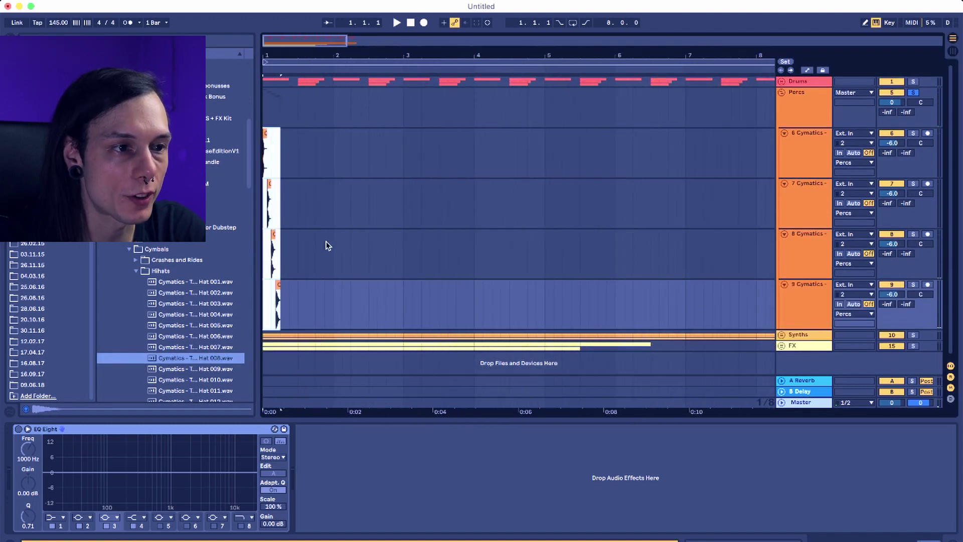
Duplicate the four-hat pattern across all four hi-hat tracks until it fills eight bars.
key(super+d)
key(super+d)
key(super+d)
key(super+d)
key(super+d)
key(super+d)
key(super+d)
key(super+d)
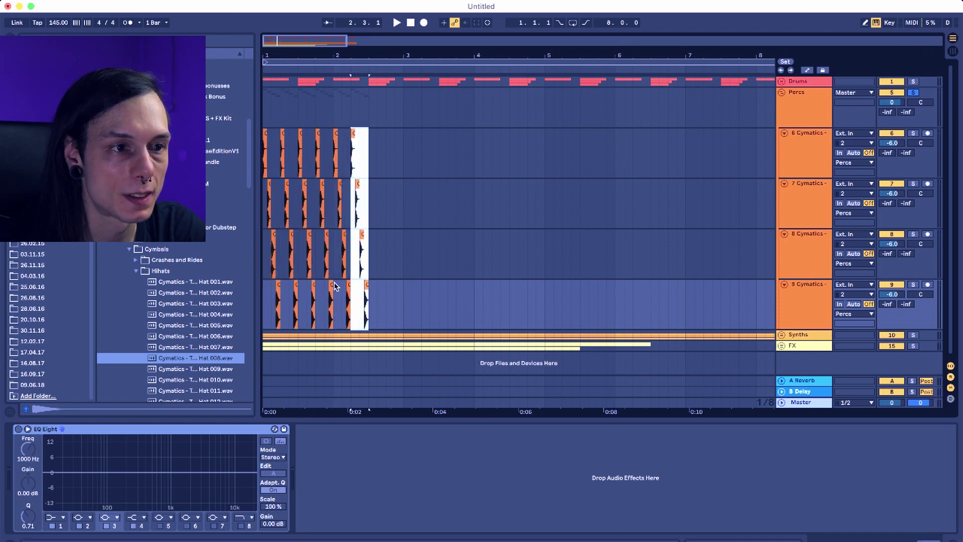
key(super+d)
key(super+d)
key(super+d)
key(super+d)
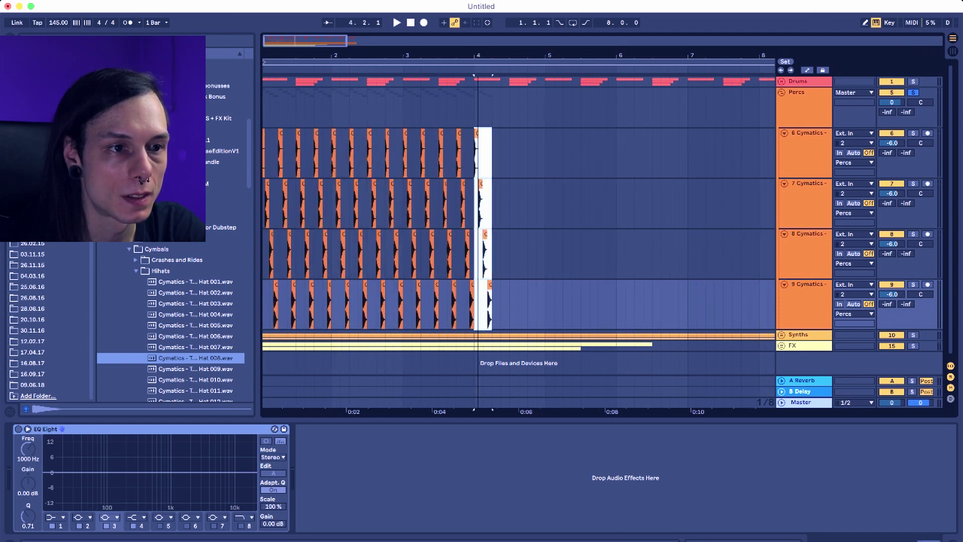
key(minus)
key(super+d)
key(super+d)
key(super+d)
key(plus)
key(plus)
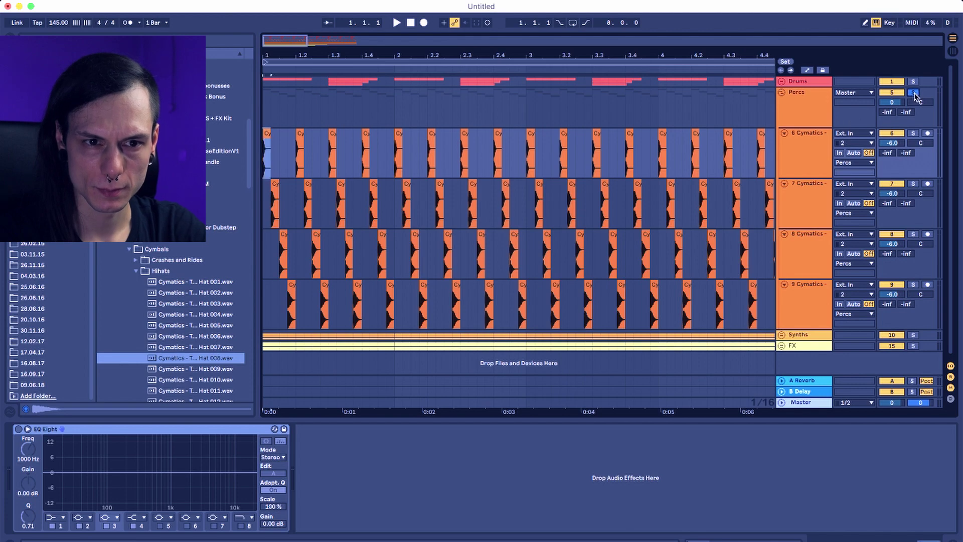
Unsolo the Percs group and play the arrangement from bar 1 to hear the hi-hats with the drums.
key(space)
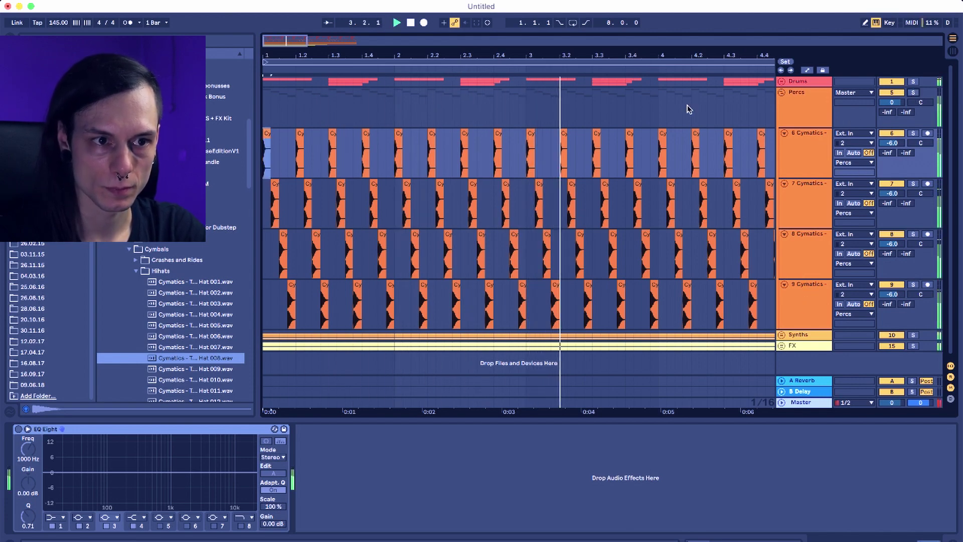
key(minus)
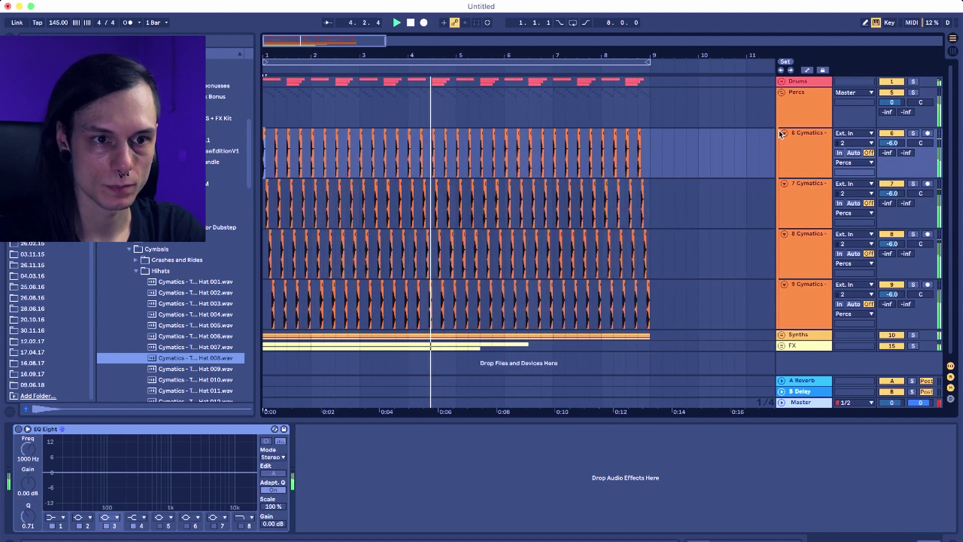
Place Terror Crash 001 on a new Percs track below the hats and repeat its first bar through bar 8.
click(800, 313)
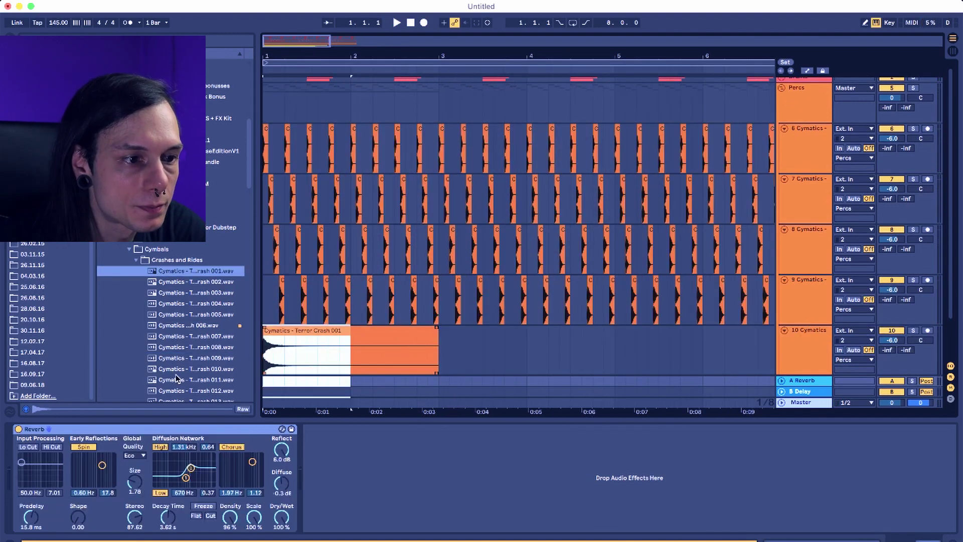
drag(353, 354, 254, 347)
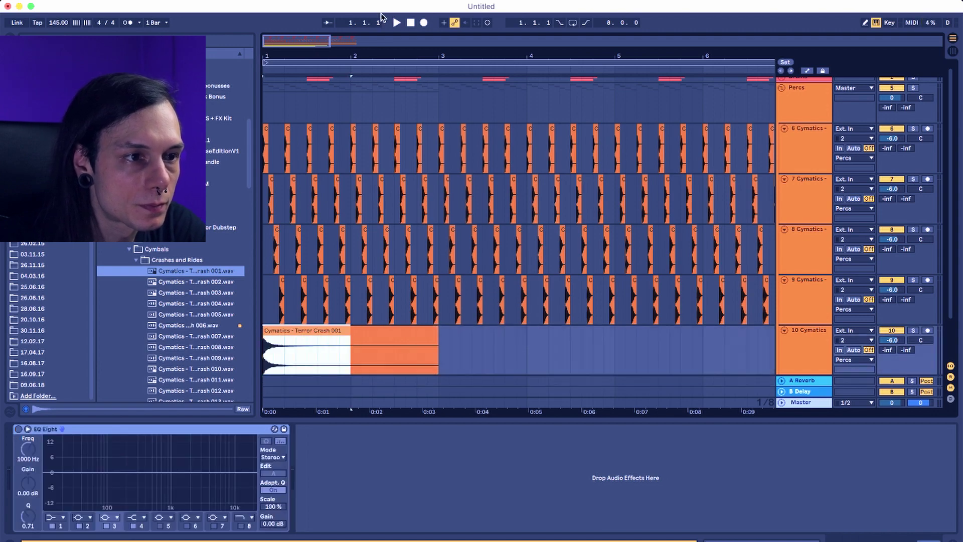
drag(374, 54, 374, 44)
key(super+d)
key(super+d)
key(super+d)
key(super+d)
key(super+d)
key(super+d)
key(super+d)
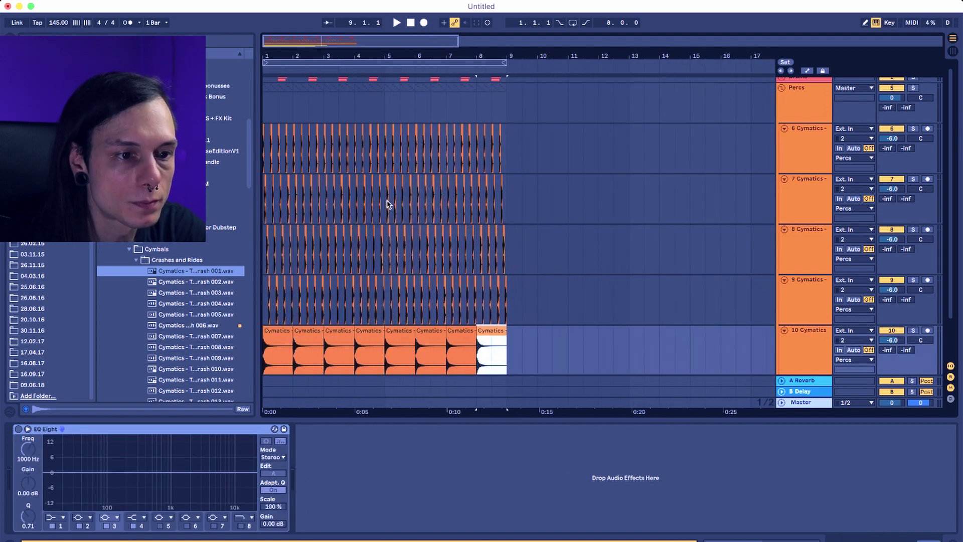
Play the arrangement from bar 1 and set the crash track's volume to -1.2 dB.
key(Home)
key(space)
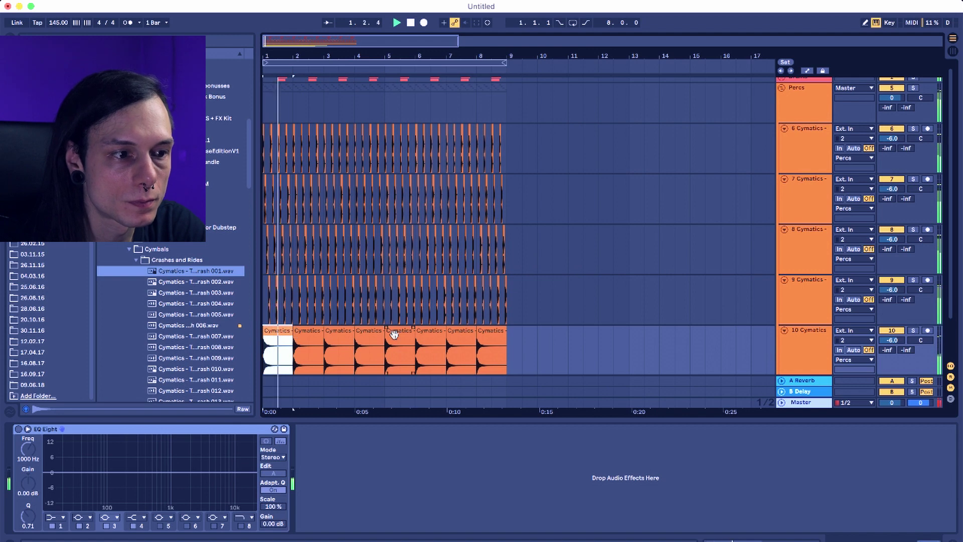
drag(892, 340, 892, 329)
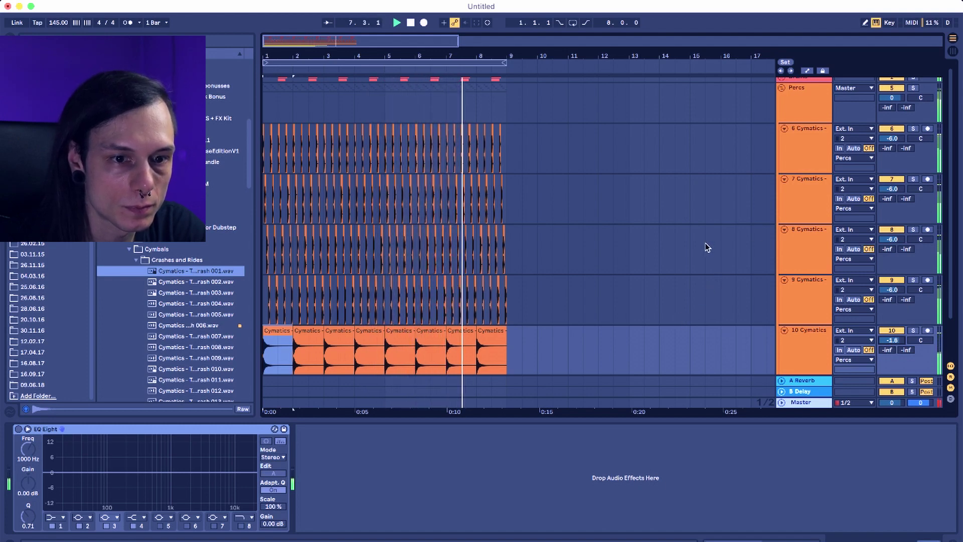
drag(890, 341, 889, 337)
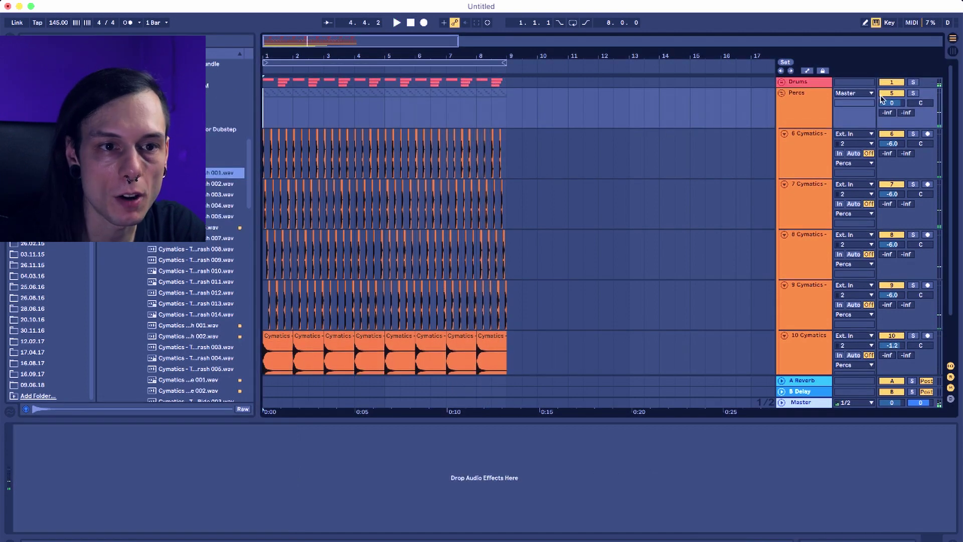
Collapse the Percs group, expand the FX group and play the arrangement briefly from bar 1.
click(781, 94)
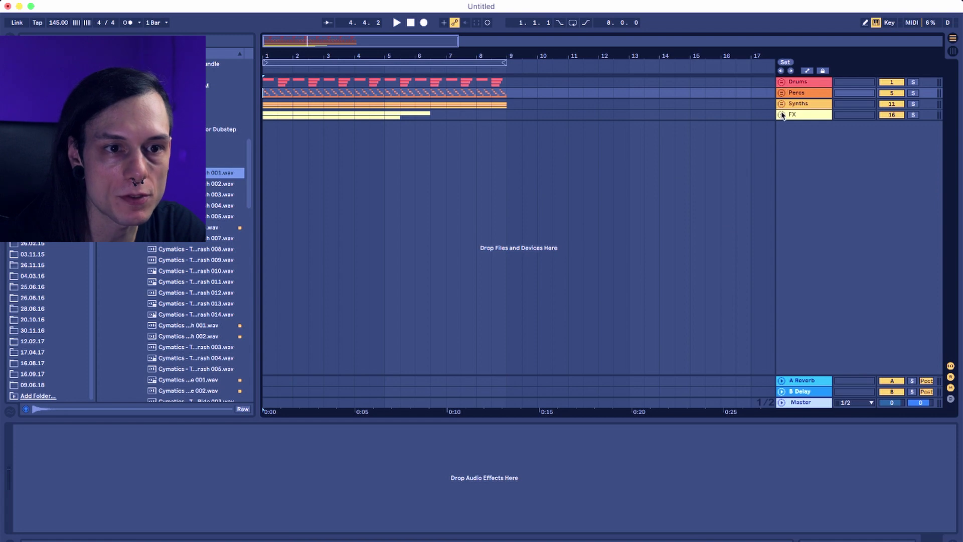
click(781, 103)
click(782, 103)
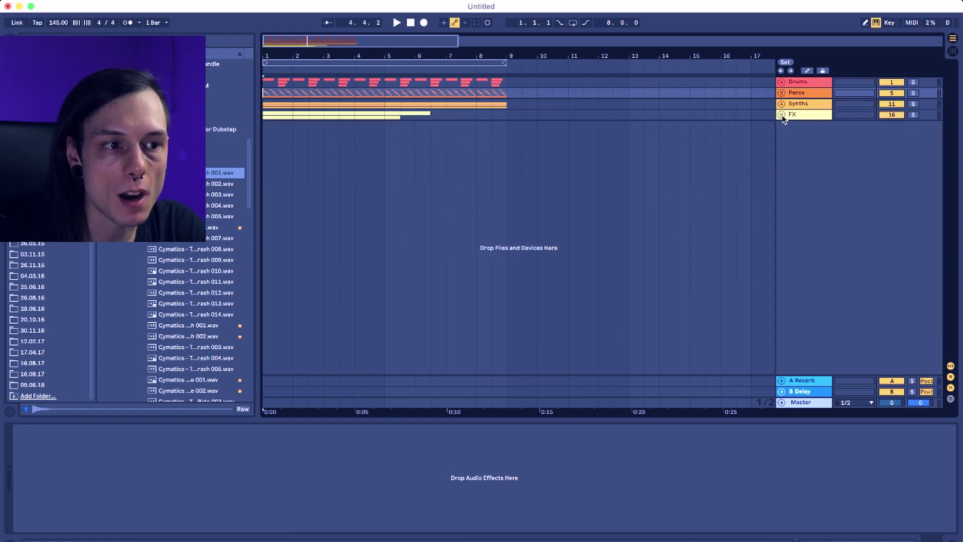
click(781, 115)
click(265, 140)
key(space)
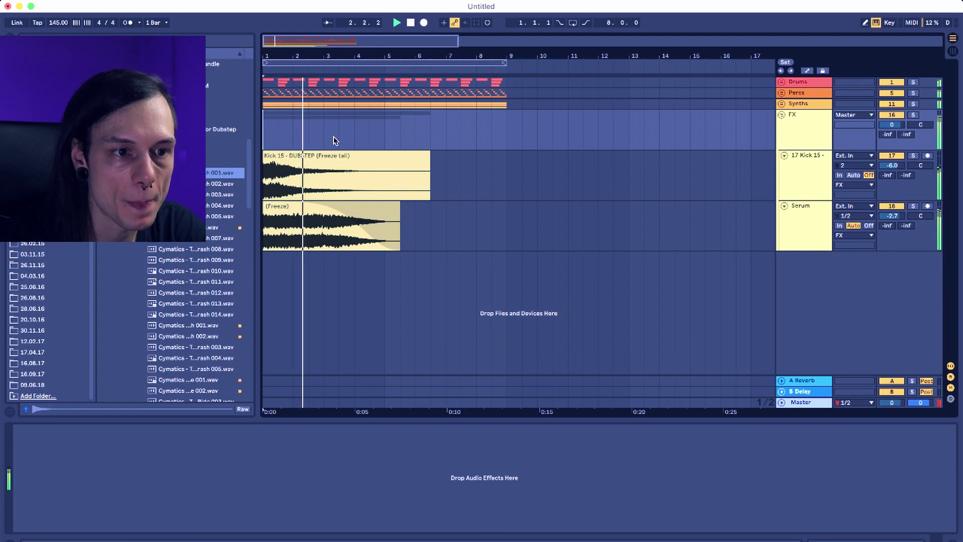
key(space)
Insert a MIDI track below the Serum track in the FX group and load the Operator instrument on it.
click(798, 130)
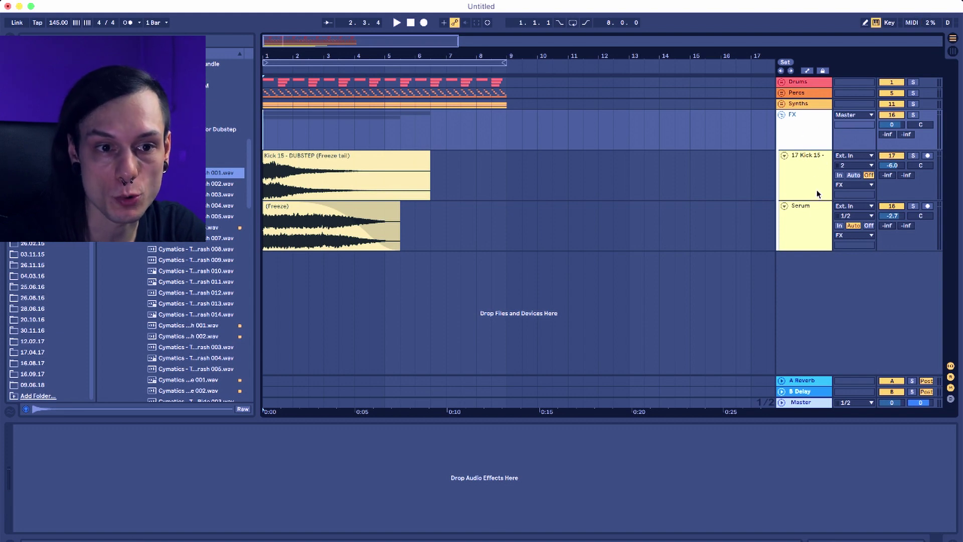
click(807, 214)
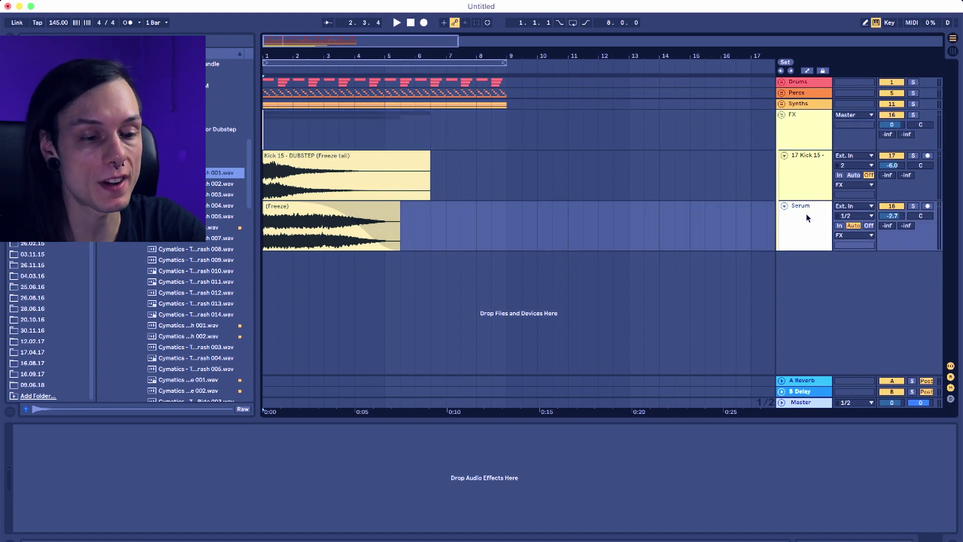
key(super+t)
key(super+z)
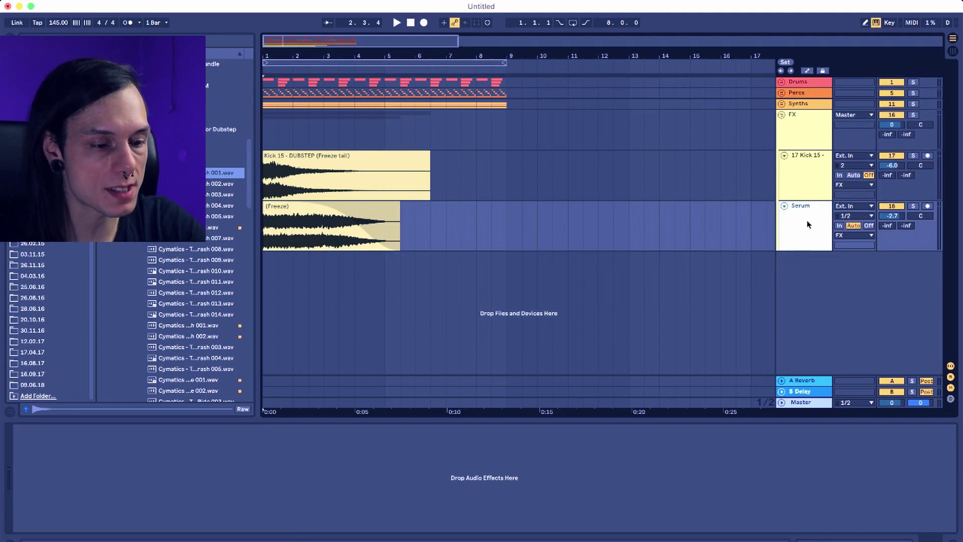
key(super+shift+t)
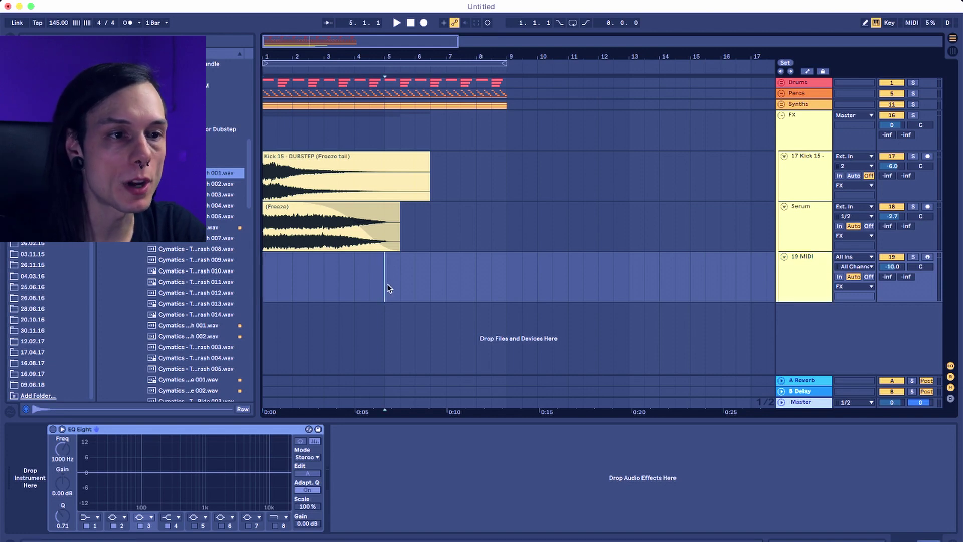
scroll(47, 321, up, 5)
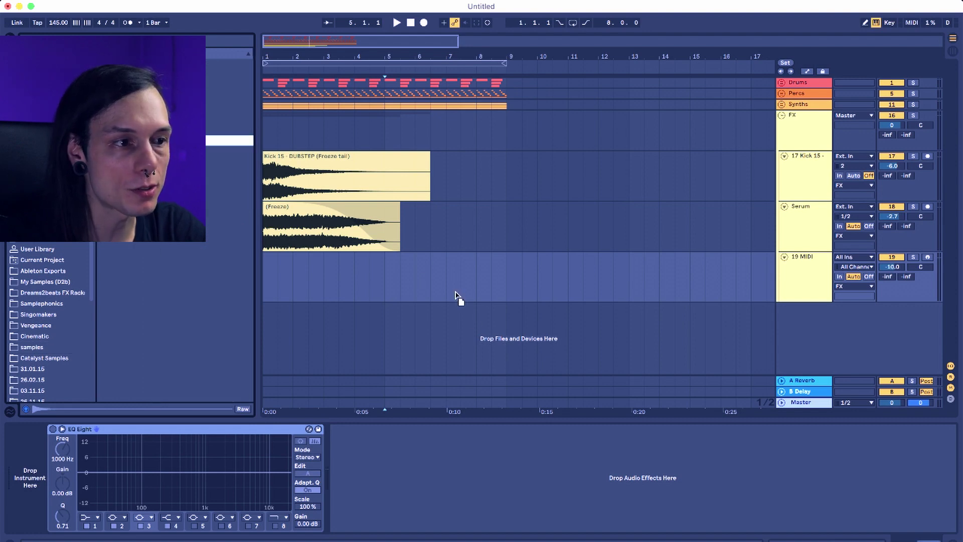
drag(339, 270, 358, 281)
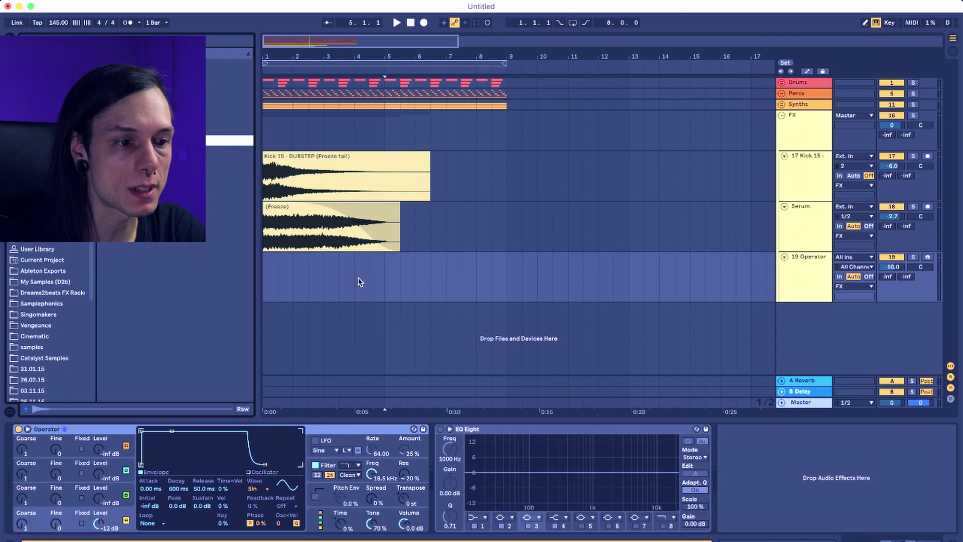
Set the waveform of Operator's oscillator A to Noise White.
click(269, 490)
click(261, 494)
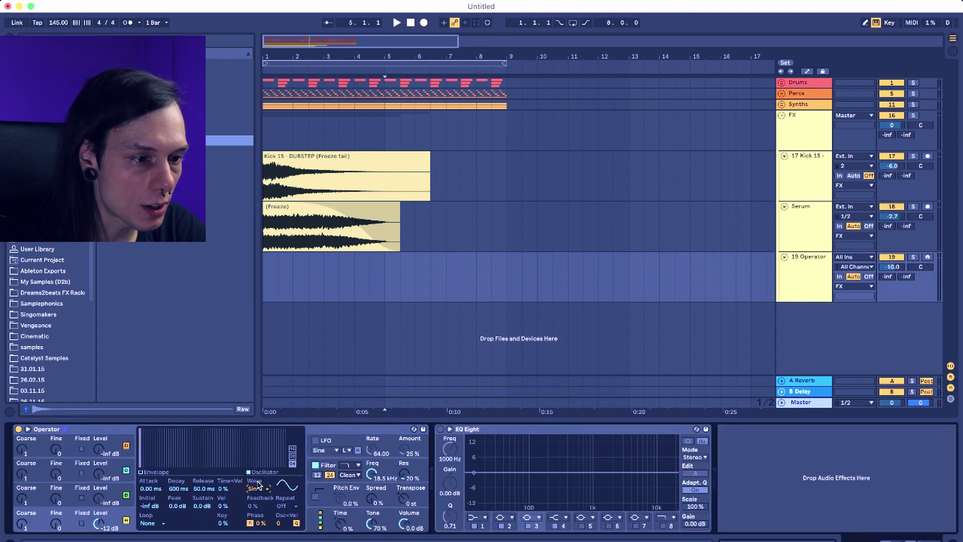
click(253, 491)
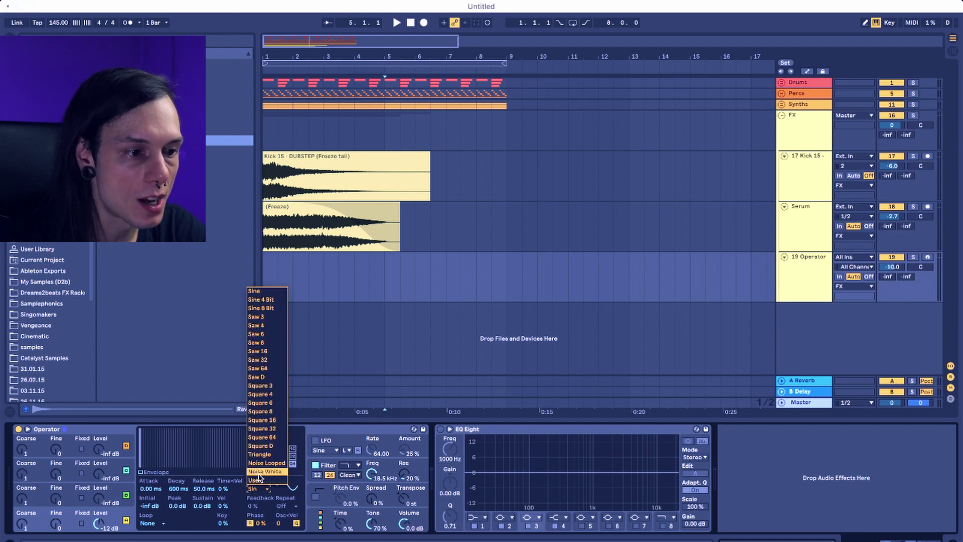
click(260, 473)
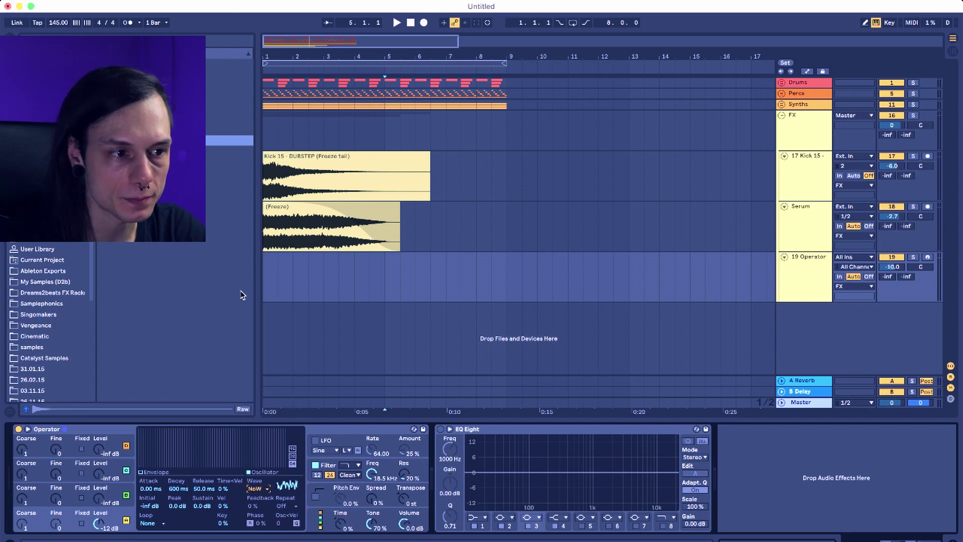
Create a four-bar MIDI clip on the Operator track from bar 5 to bar 9 and fill it with one sustained F2 note.
drag(392, 287, 509, 279)
double_click(424, 281)
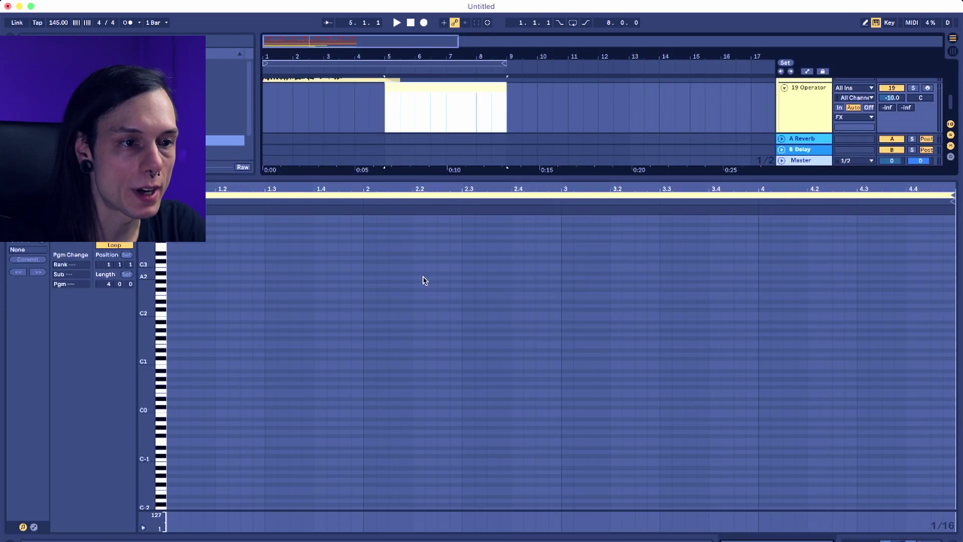
click(171, 297)
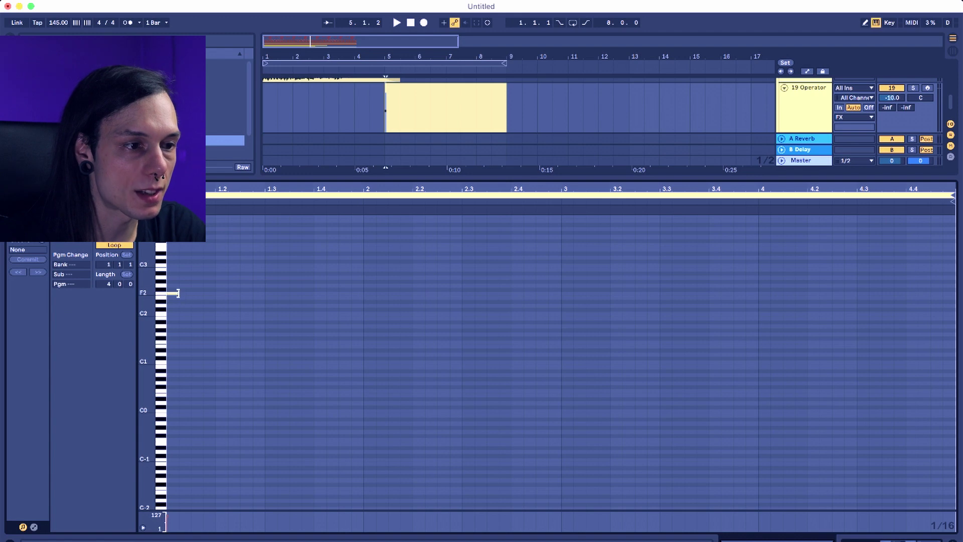
mouse_move(177, 293)
mouse_down()
mouse_move(731, 247)
mouse_move(953, 273)
mouse_up()
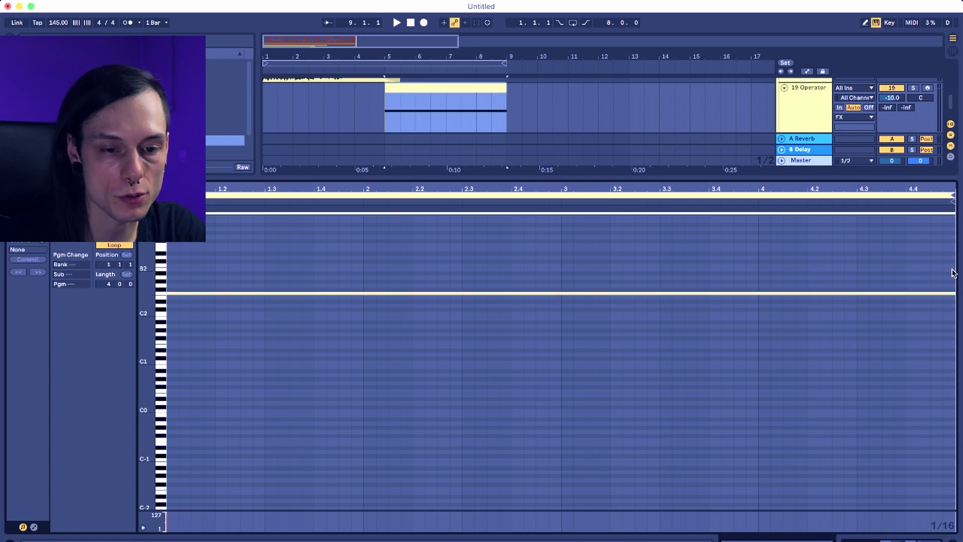
key(shift+Tab)
Solo the Operator track and play it from bar 5.
click(382, 293)
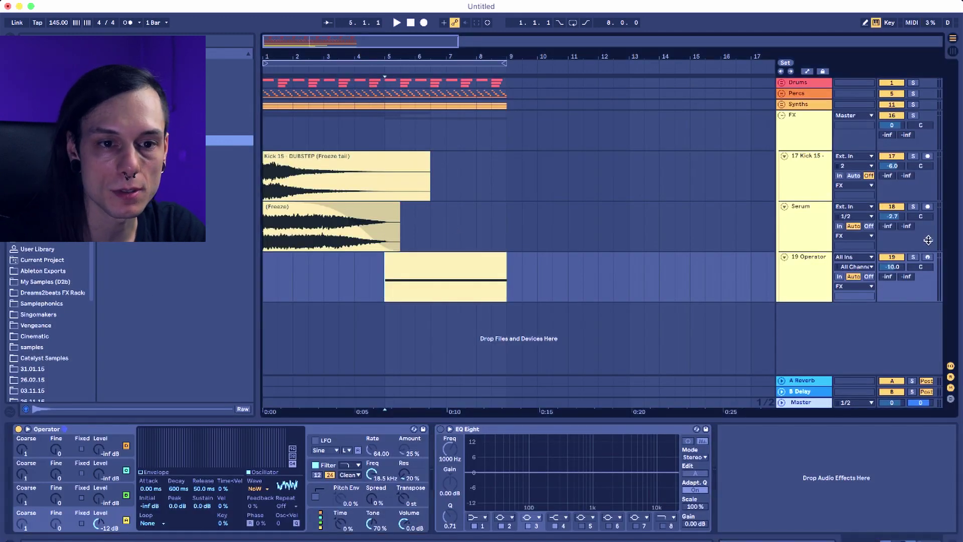
click(912, 258)
key(space)
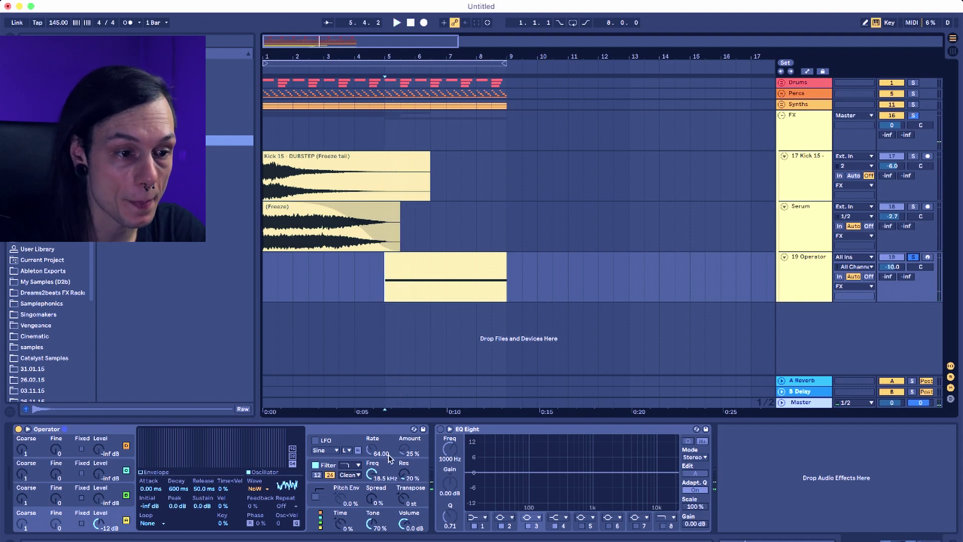
Turn off the computer MIDI keyboard and show the automation lane for Operator's filter frequency on its track.
click(371, 481)
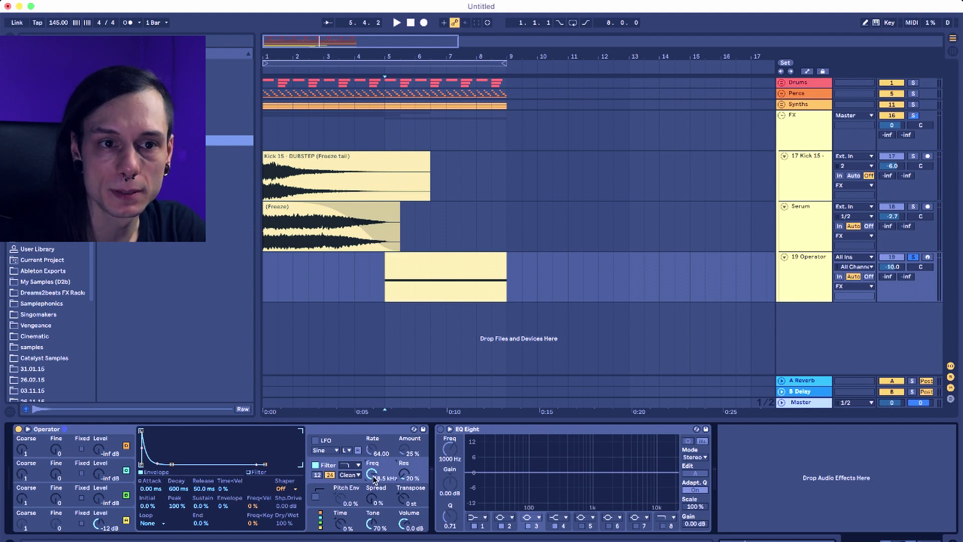
click(876, 23)
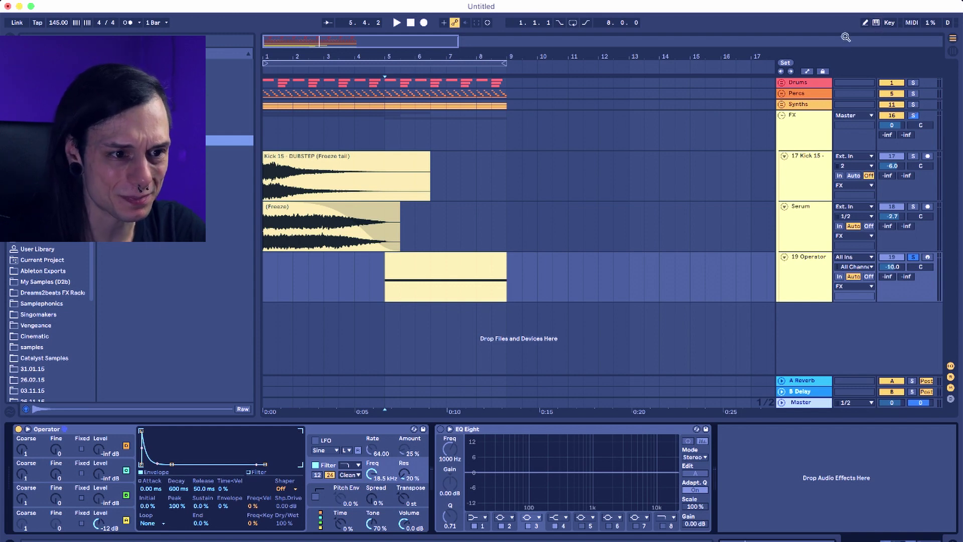
key(alt+super+u)
click(781, 116)
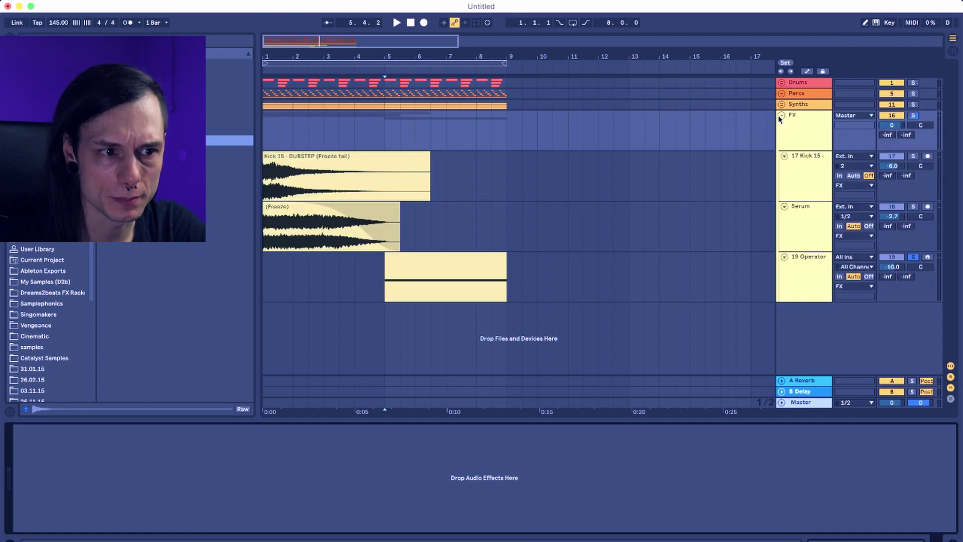
click(377, 287)
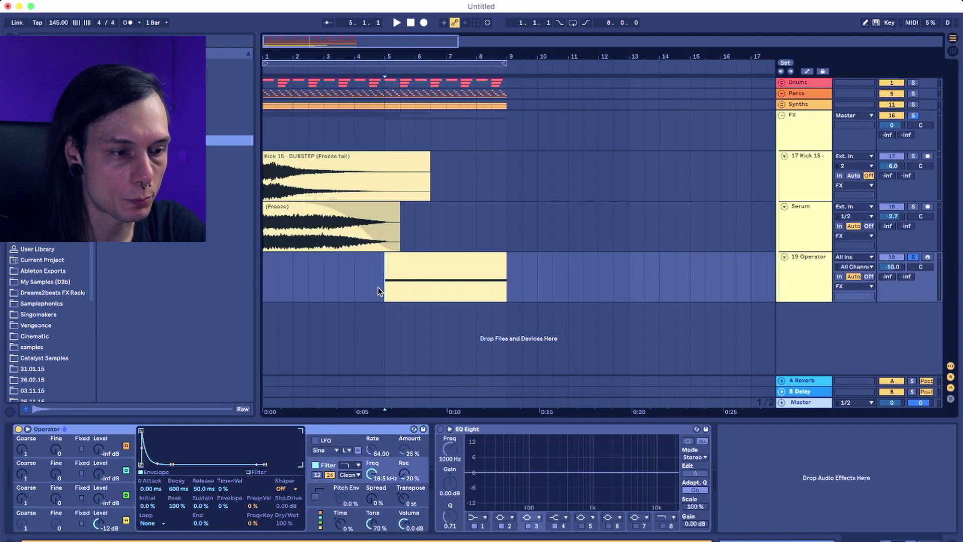
key(a)
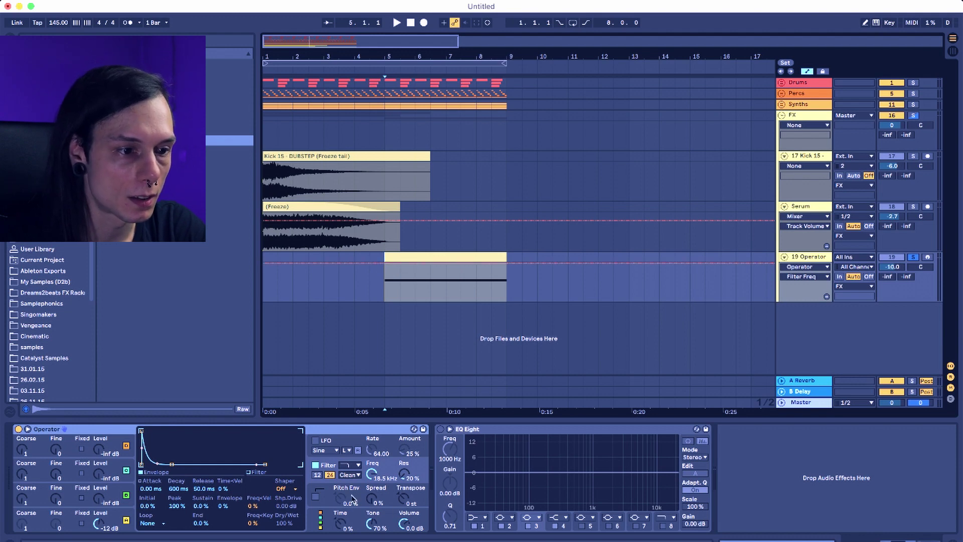
Automate Operator's filter frequency to rise from 30 Hz at bar 5 to 18.5 kHz at bar 9, and set the track's volume to 2.7 dB.
click(373, 476)
drag(385, 262, 385, 301)
drag(504, 299, 506, 263)
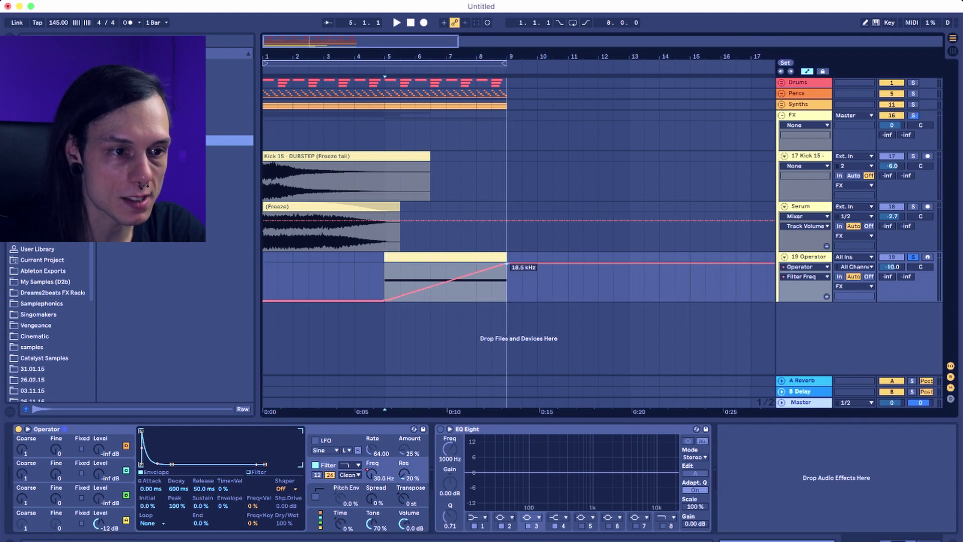
key(space)
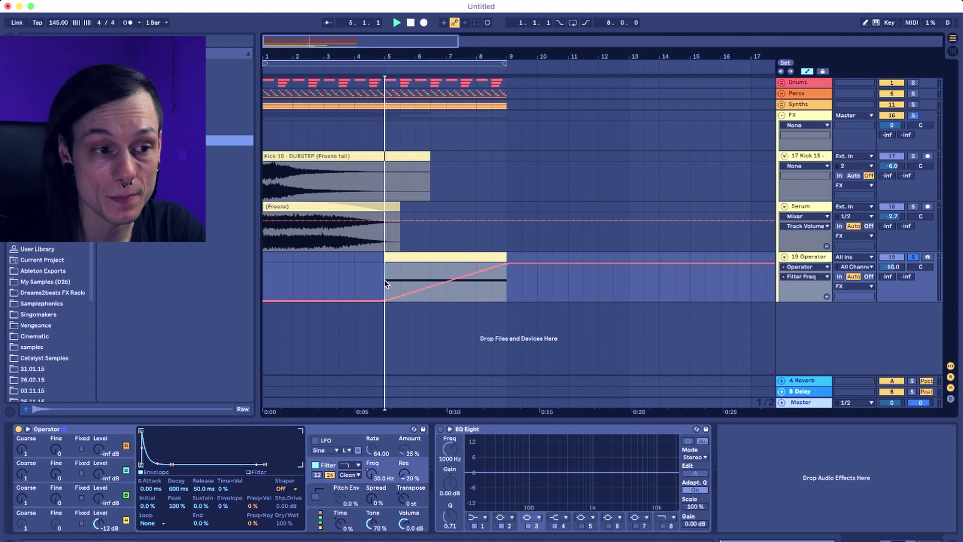
drag(892, 266, 893, 251)
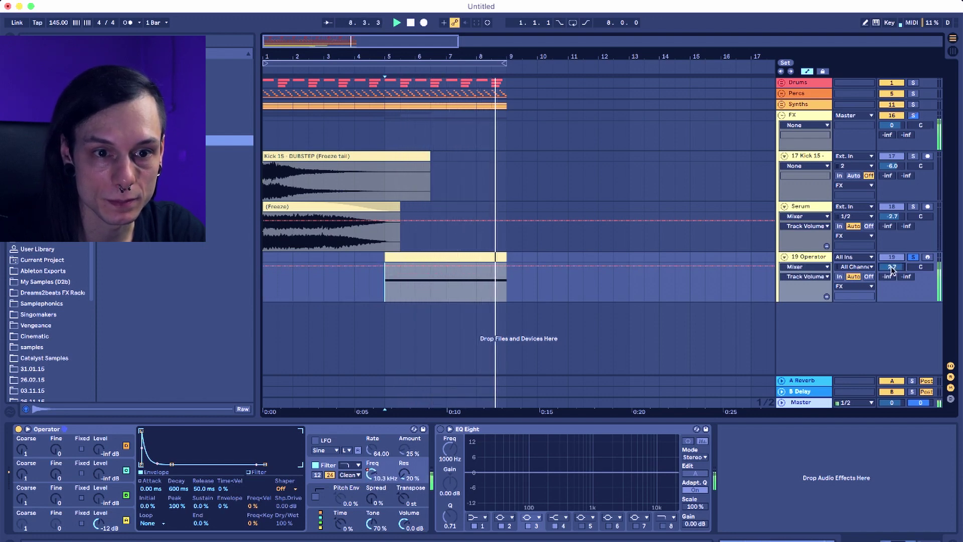
Freeze and flatten the Operator track, and trim the resulting audio clip's end to bar 9.
right_click(802, 258)
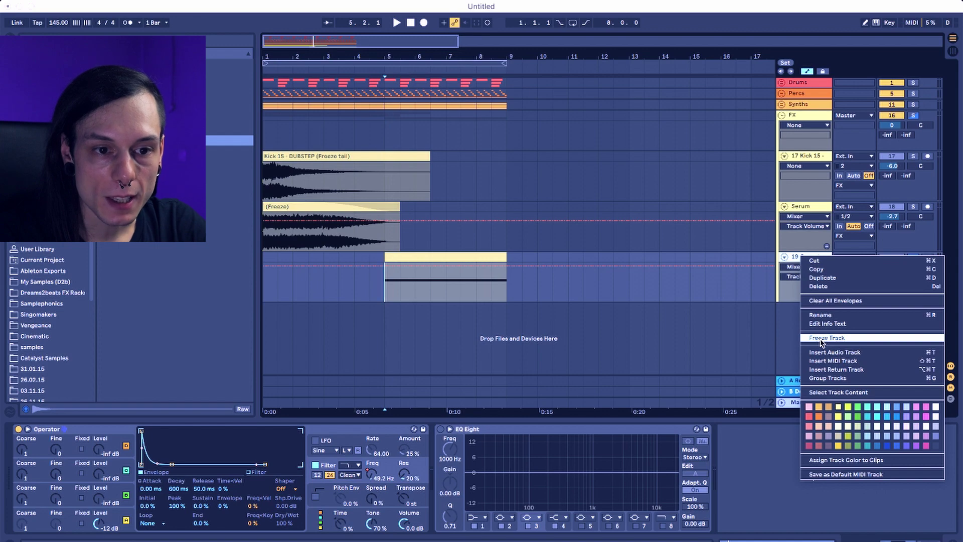
click(821, 338)
right_click(799, 252)
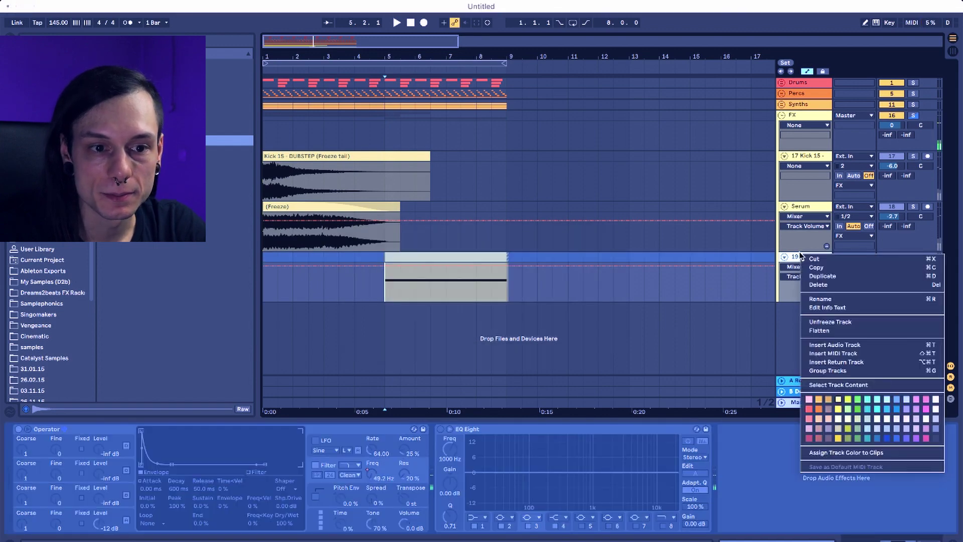
click(819, 330)
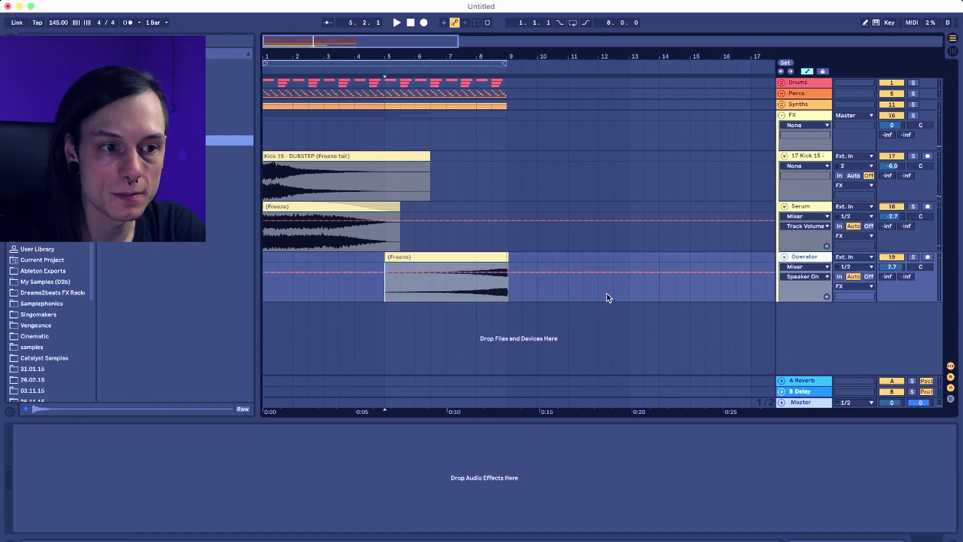
click(507, 255)
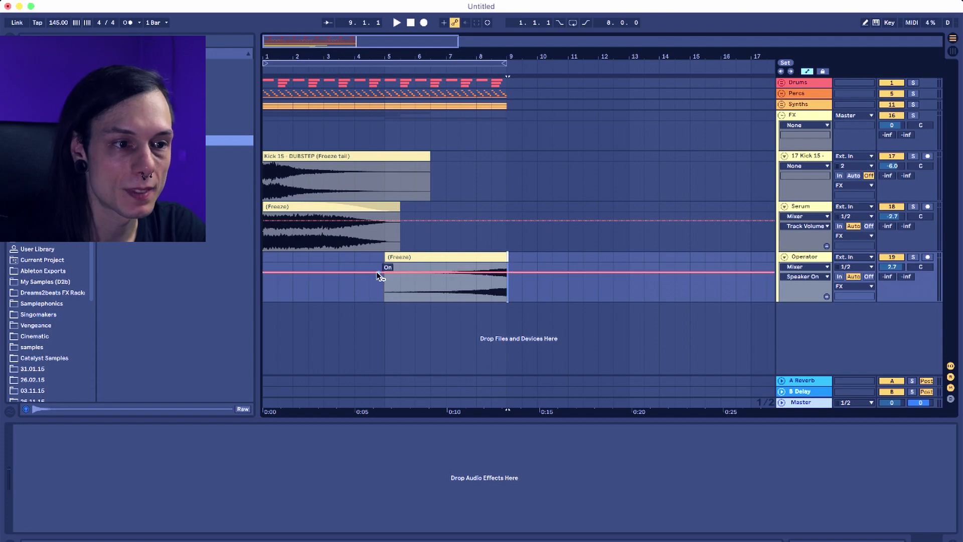
Play the full arrangement from bar 5 and set the Operator track's volume to -0.1 dB.
click(383, 297)
key(space)
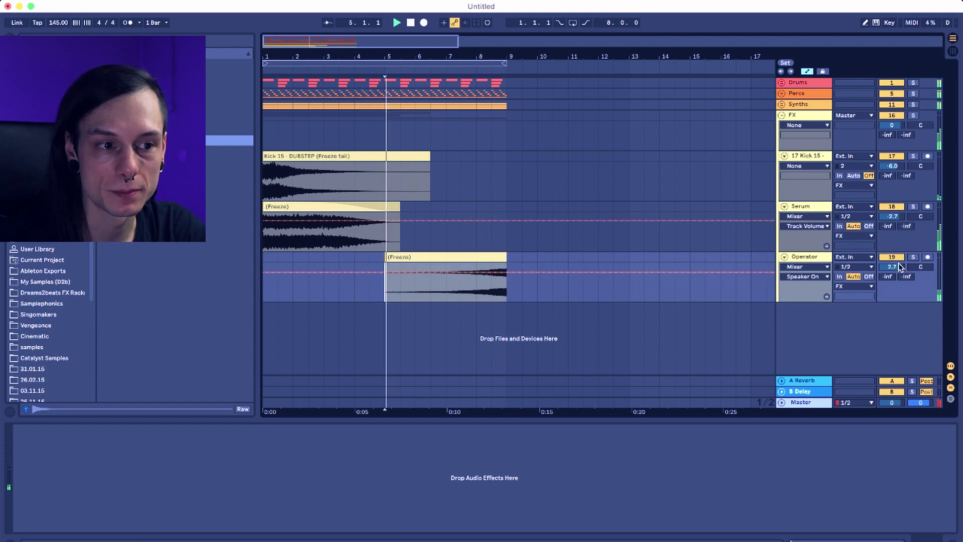
drag(884, 265, 884, 253)
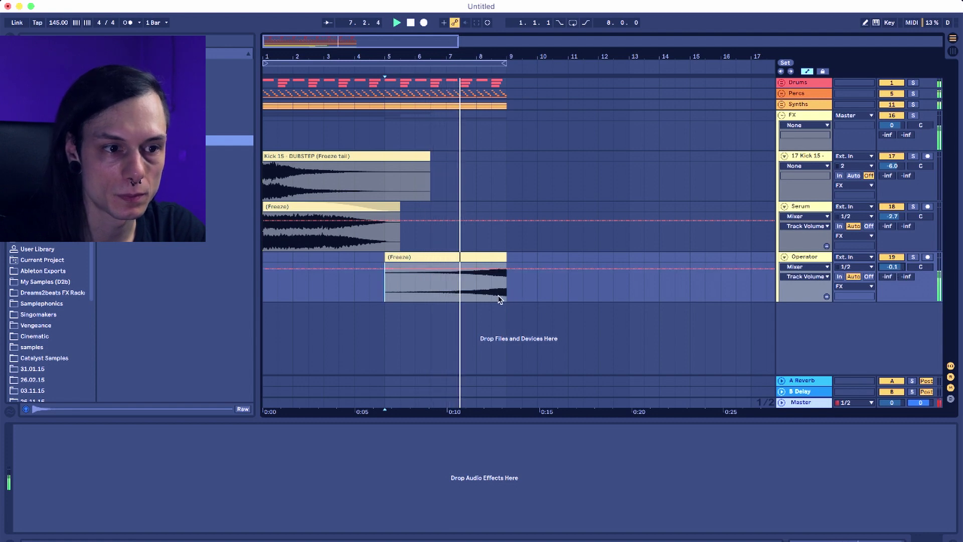
Replay the last bars of the arrangement to hear the noise riser's ending in the mix.
click(477, 281)
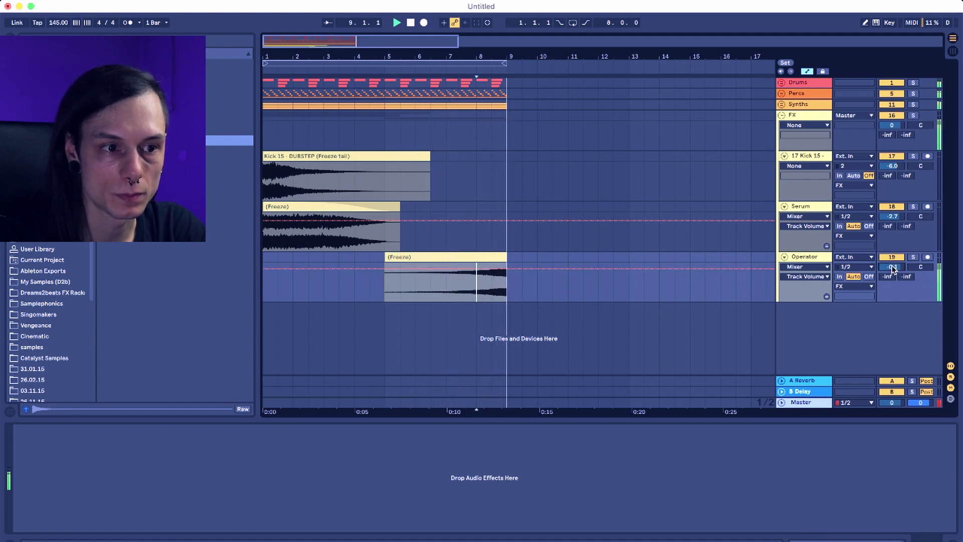
key(space)
click(457, 292)
key(space)
click(503, 286)
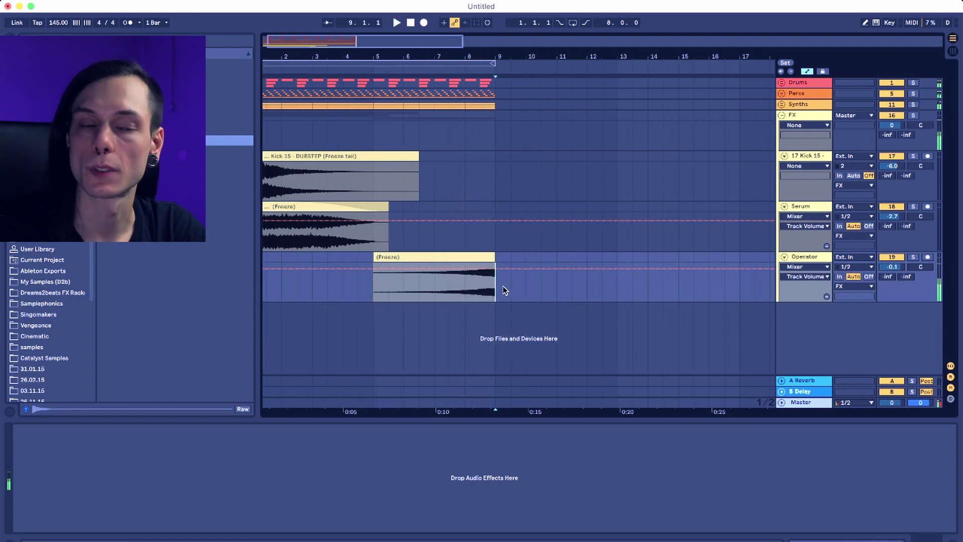
Play the arrangement from bar 1 through most of bar 4 and place the start position at bar 5.
click(438, 57)
drag(438, 57, 395, 68)
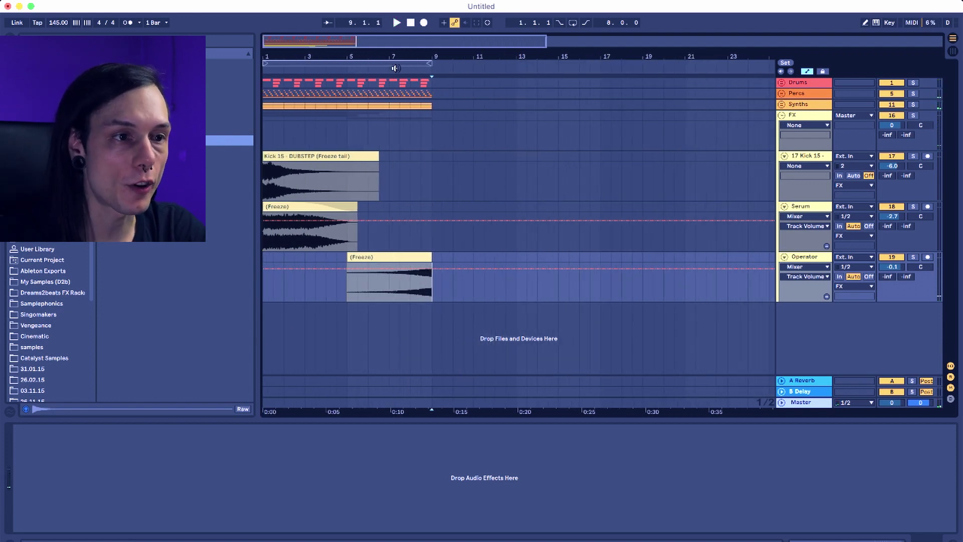
drag(318, 62, 326, 53)
click(262, 131)
key(space)
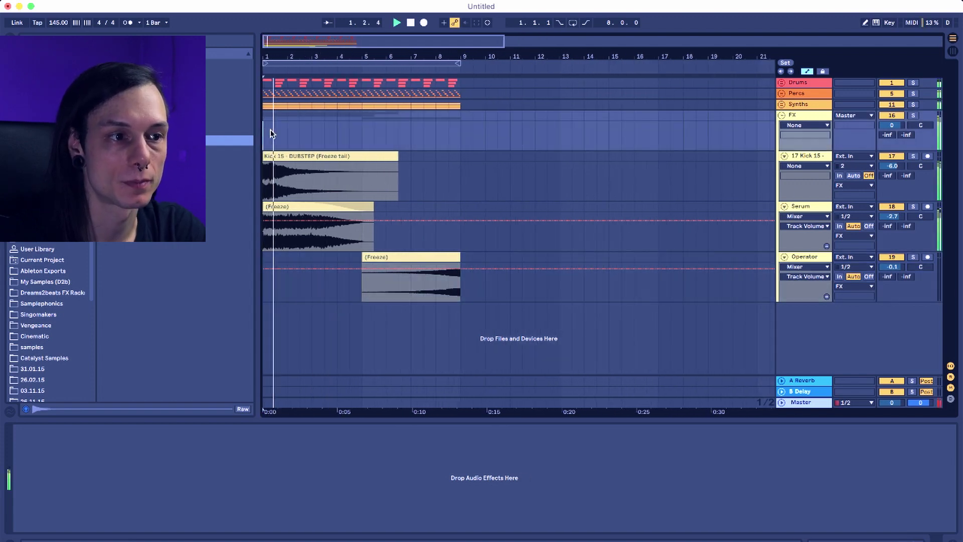
click(381, 131)
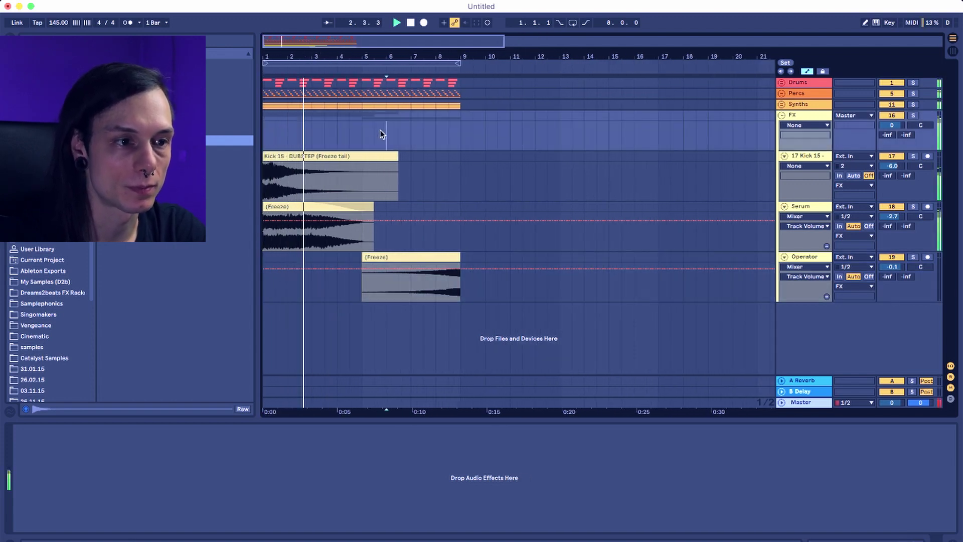
click(363, 130)
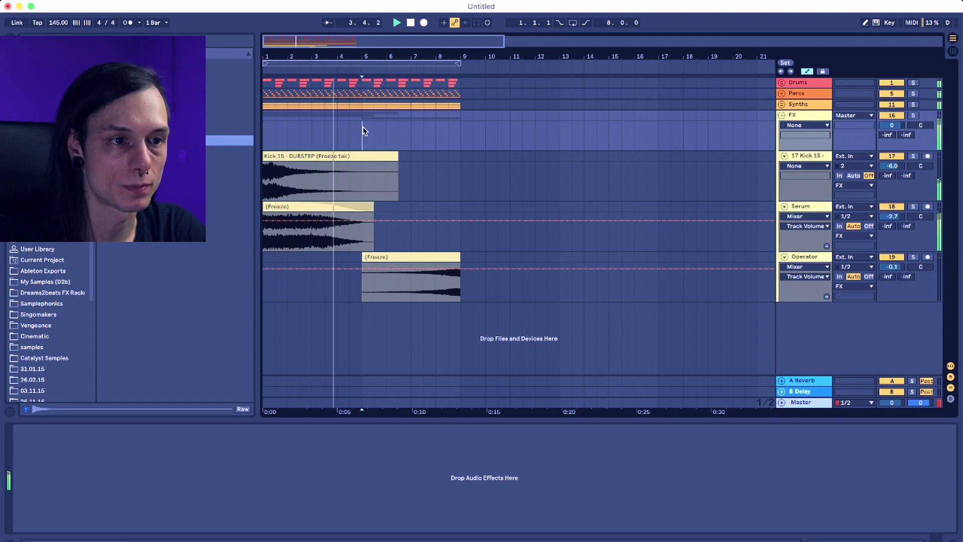
key(space)
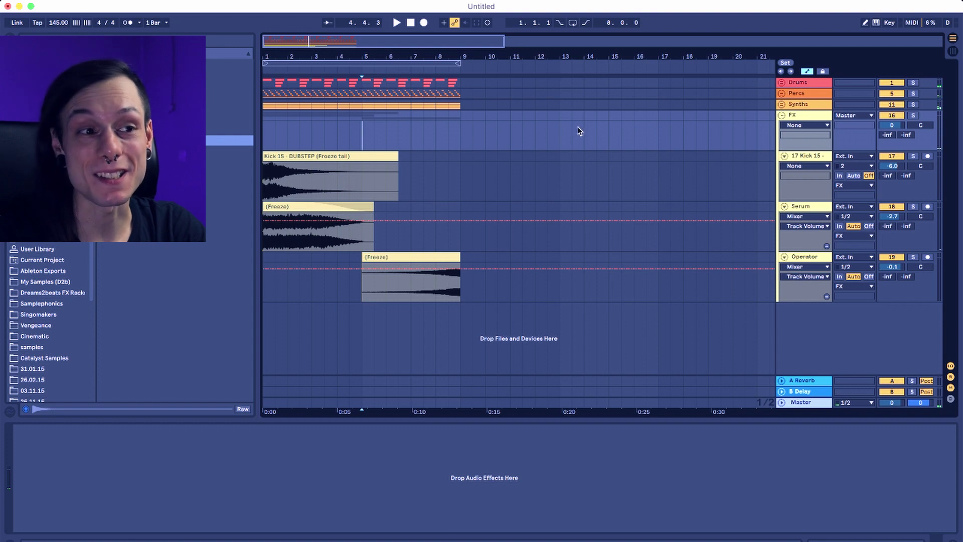
Collapse the FX group, insert a new MIDI track below it and load Serum on that track, moving its window clear.
click(783, 117)
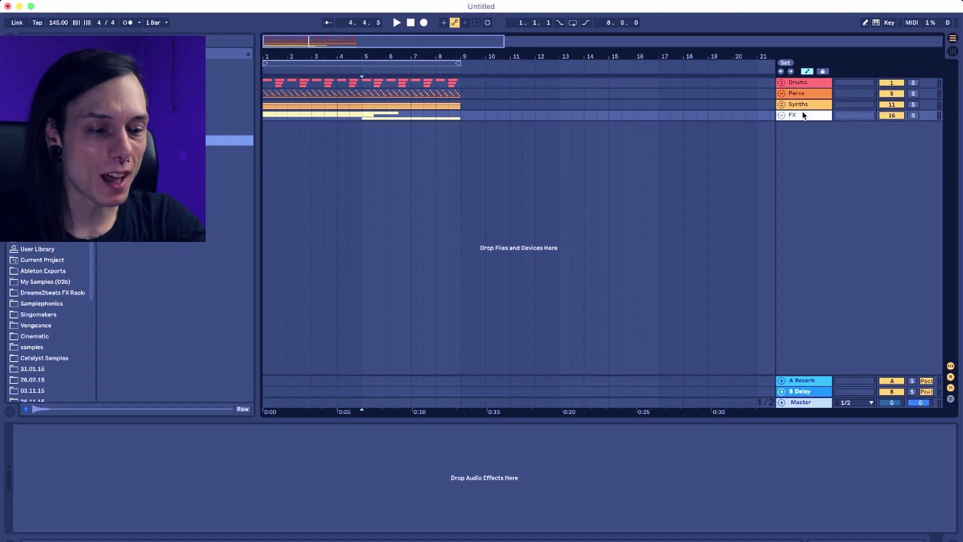
key(super+shift+t)
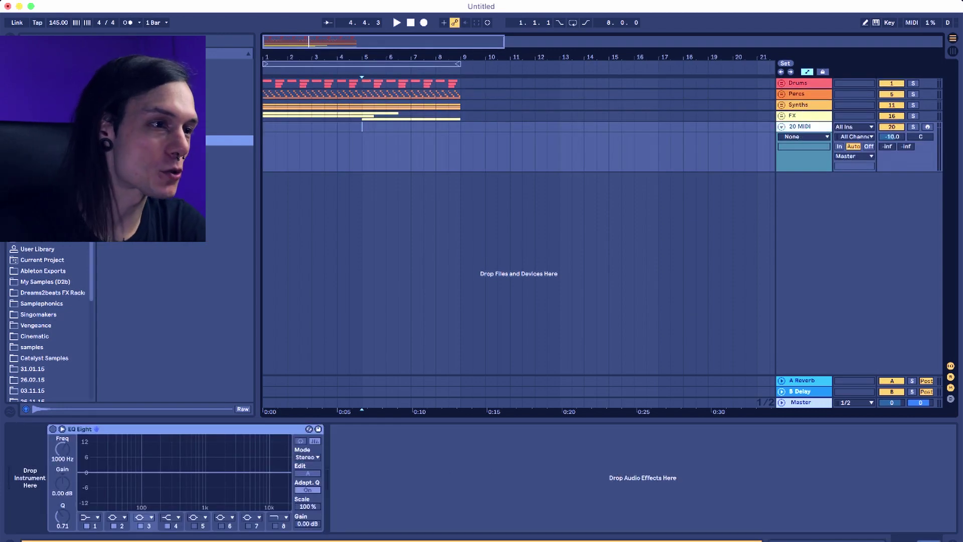
click(45, 87)
click(150, 184)
double_click(151, 184)
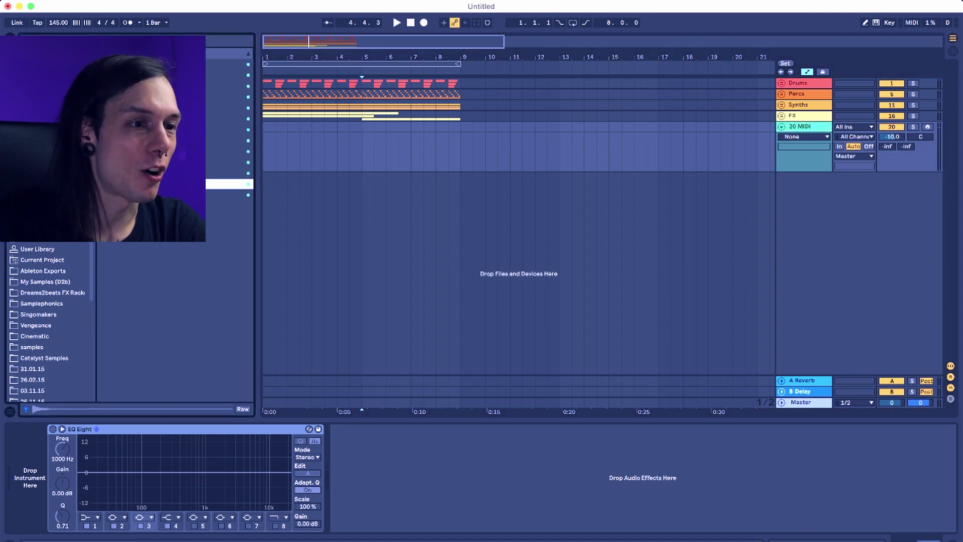
drag(371, 131, 372, 134)
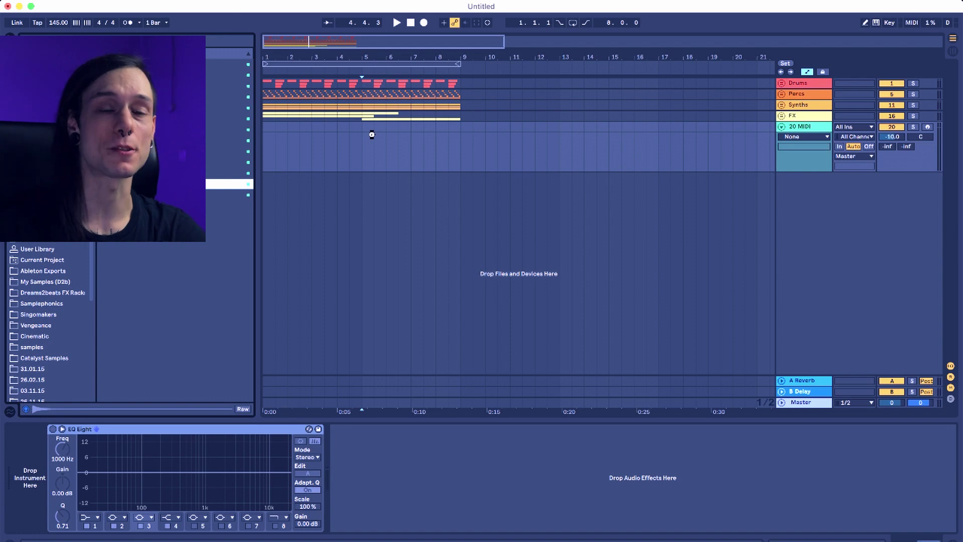
drag(372, 135, 373, 137)
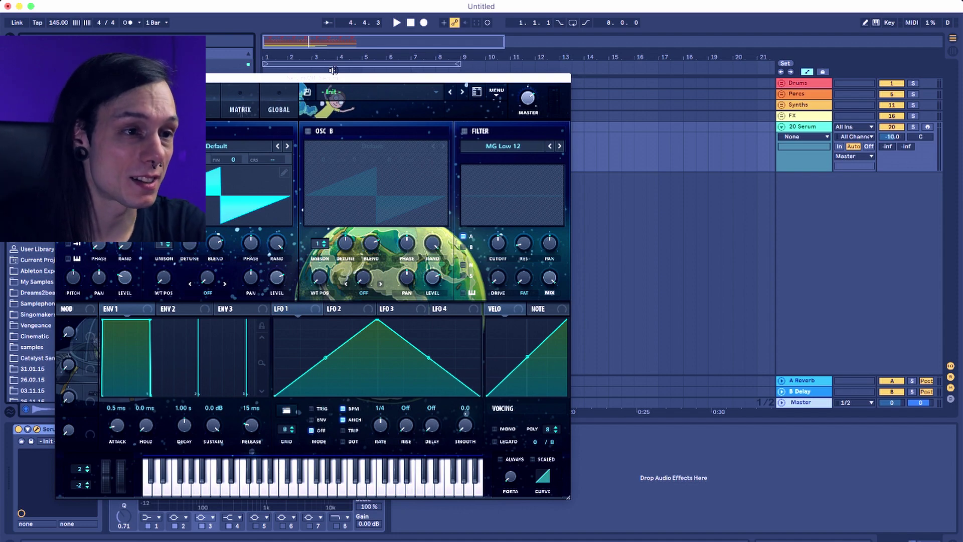
drag(334, 79, 366, 31)
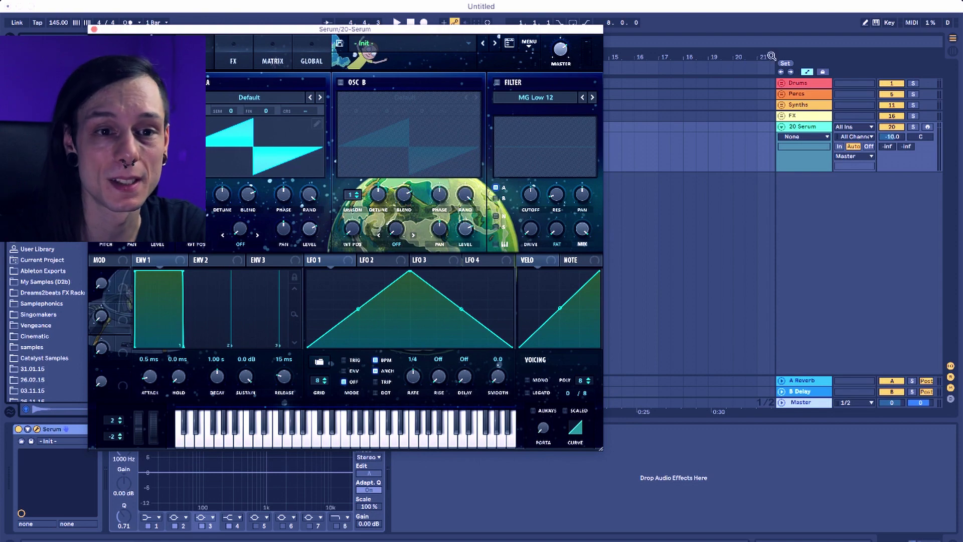
Arm the 20 Serum track and load the Spectral wavetable Monster 7 [SL] into oscillator A, moving Serum's window clear.
click(928, 127)
drag(349, 30, 415, 58)
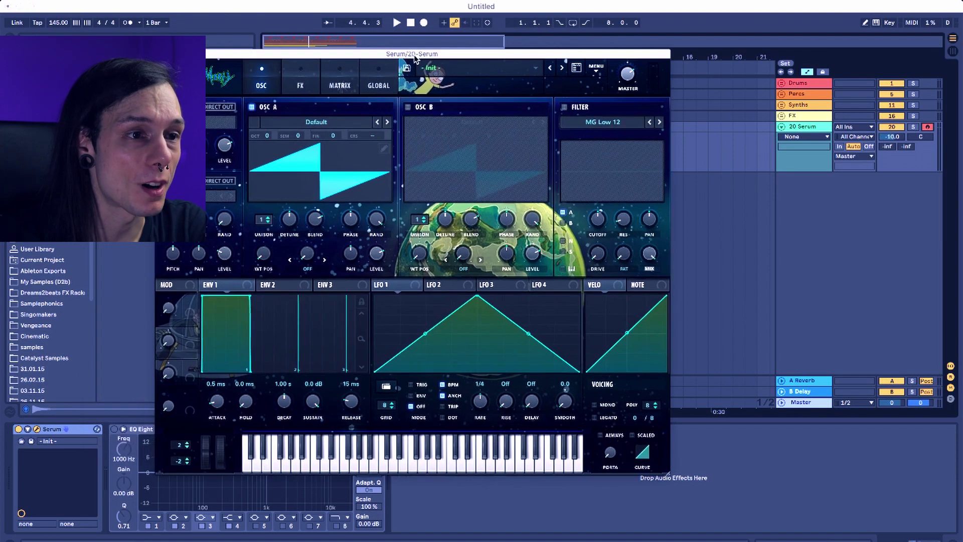
drag(350, 59, 298, 58)
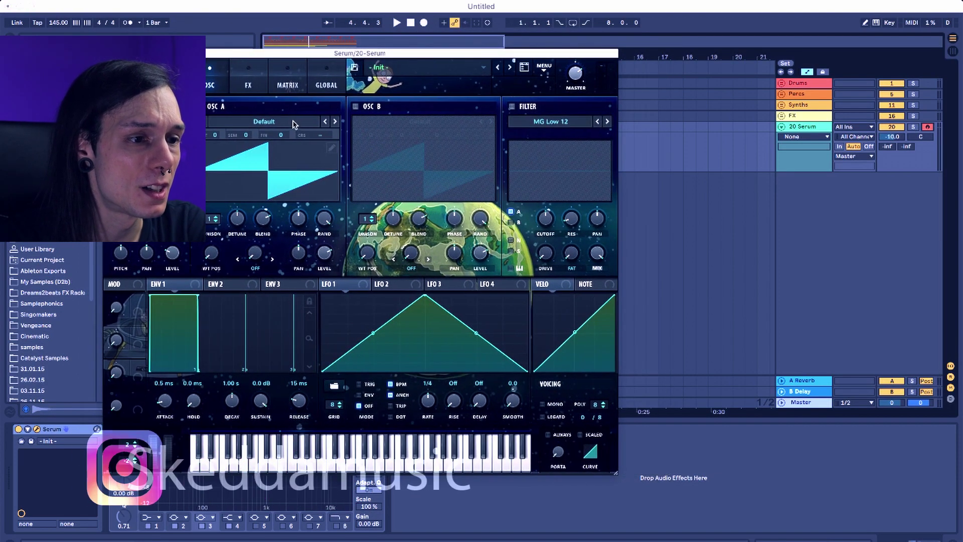
click(264, 122)
mouse_move(354, 350)
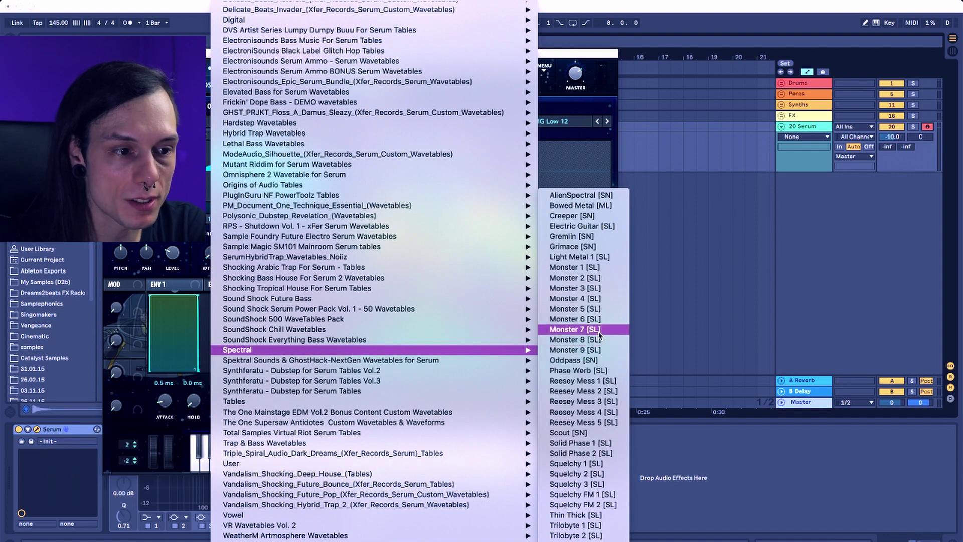
click(597, 329)
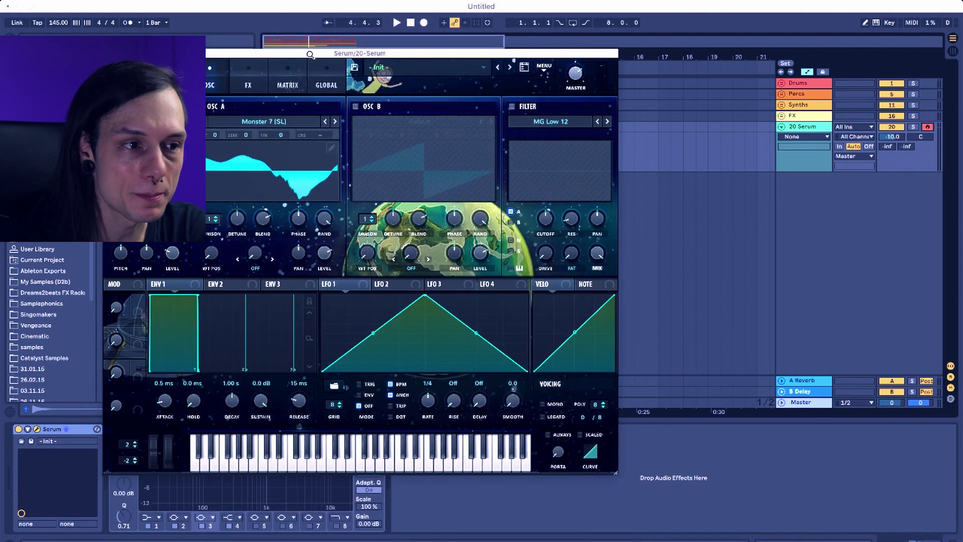
Enable the computer MIDI keyboard, set the 20 Serum track's volume to 3.8 dB and hide the in/out section while playing test notes.
drag(310, 54, 385, 17)
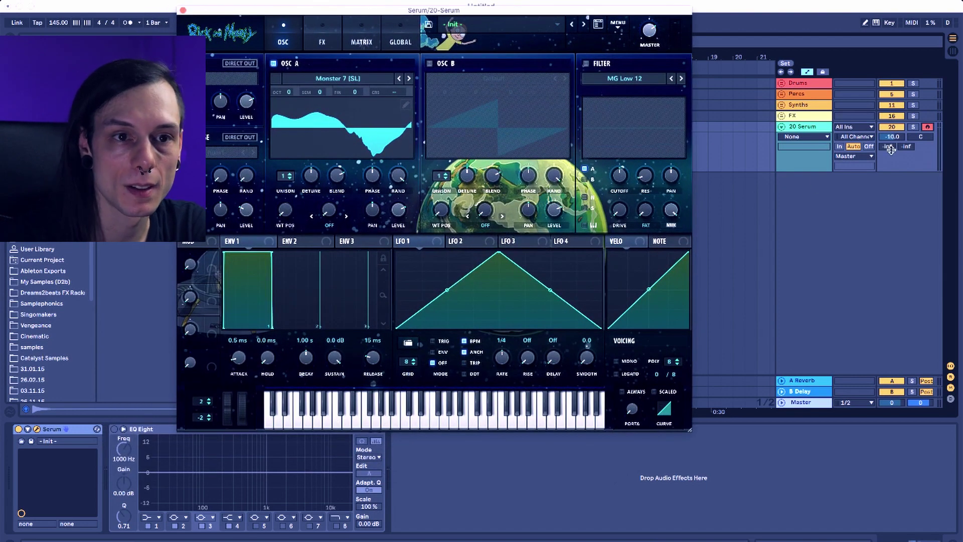
click(876, 23)
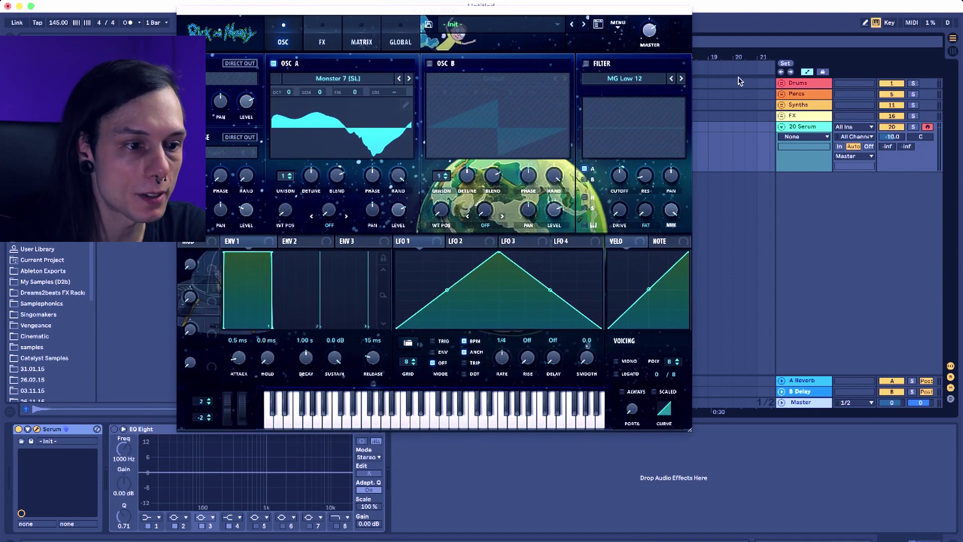
key(a)
drag(889, 133, 889, 121)
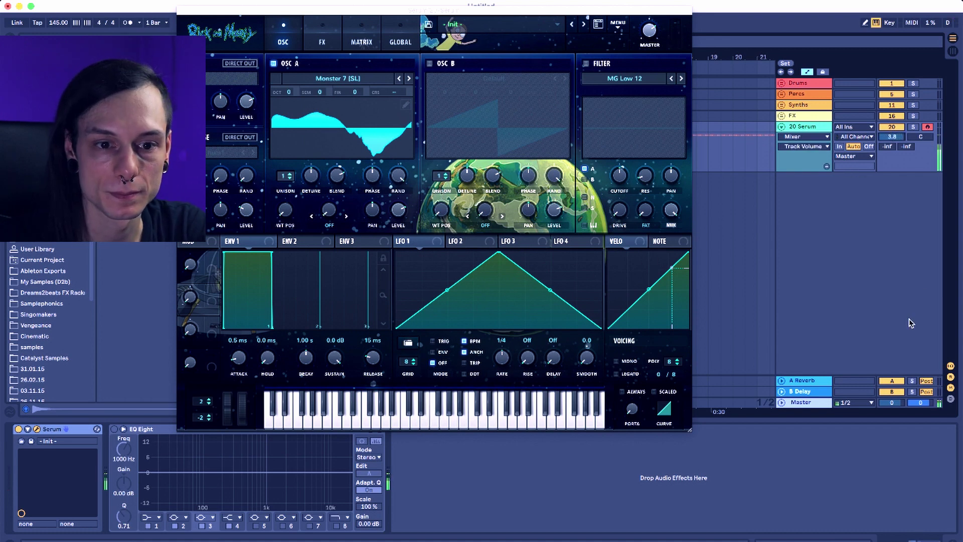
click(950, 367)
key(a)
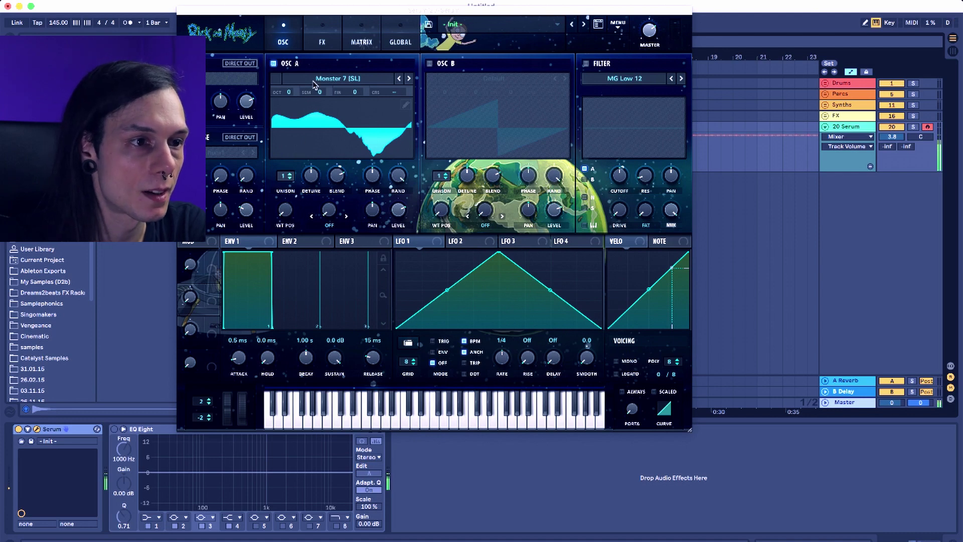
Show oscillator A's wavetable in 3D, set its octave to -3 and its wavetable position to 100.
click(304, 113)
click(293, 213)
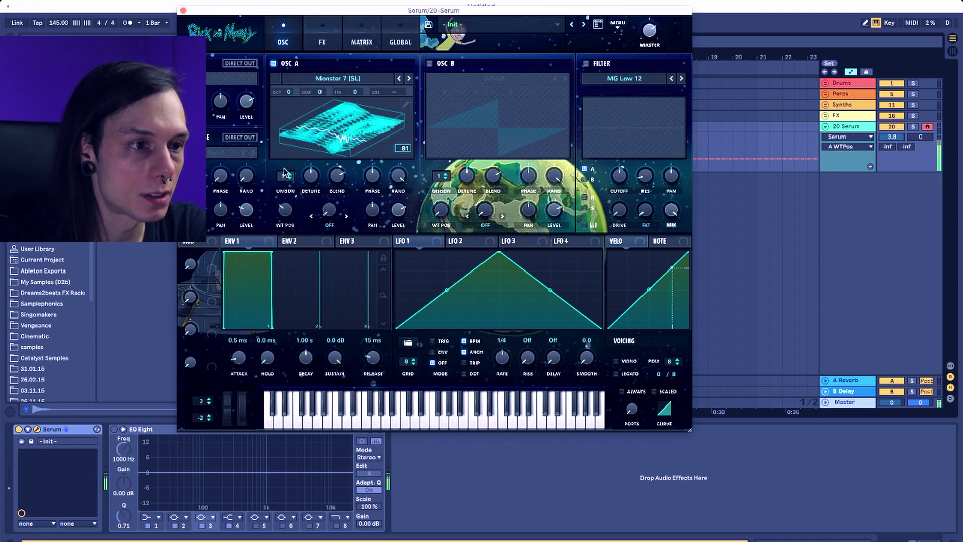
click(290, 92)
drag(293, 132, 293, 148)
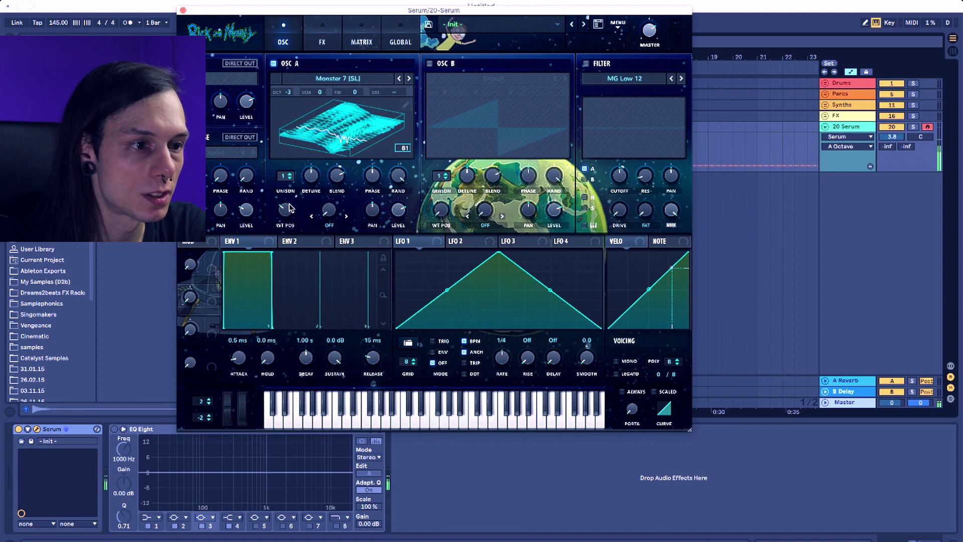
mouse_move(289, 208)
mouse_down()
mouse_move(274, 150)
mouse_move(274, 223)
mouse_move(275, 213)
mouse_up()
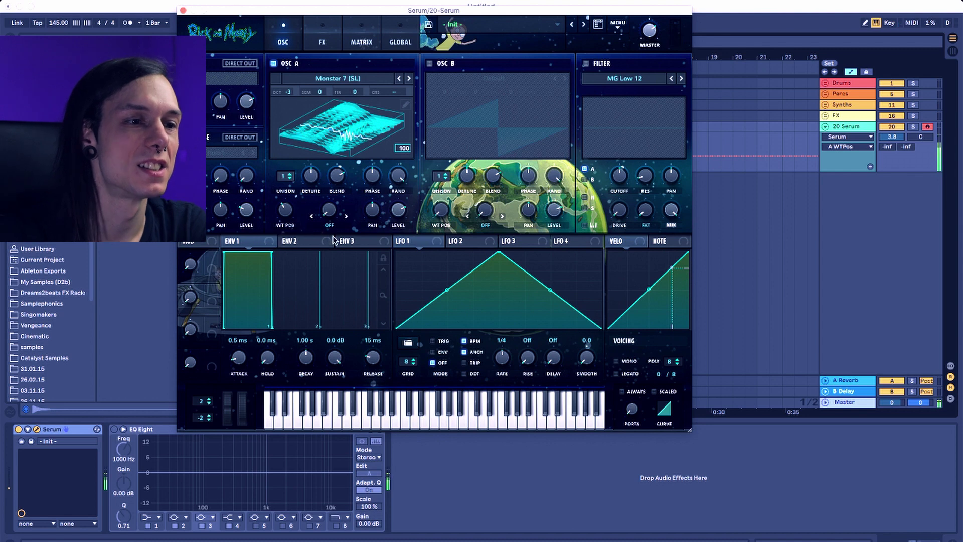
Curve LFO 1's rise and fall, assign it to oscillator A's wavetable position in TRIG mode, and play test notes.
drag(456, 295, 430, 268)
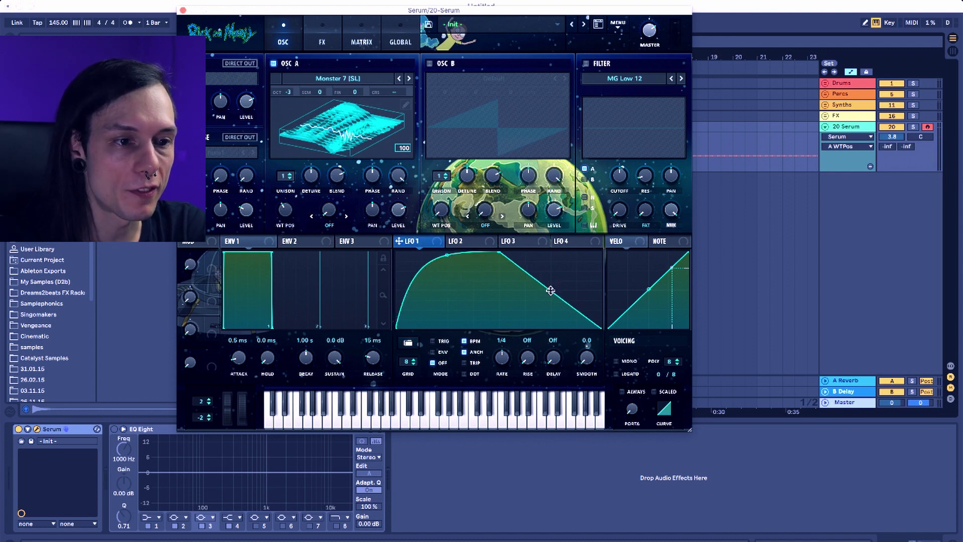
drag(550, 290, 553, 305)
drag(405, 244, 279, 199)
click(434, 409)
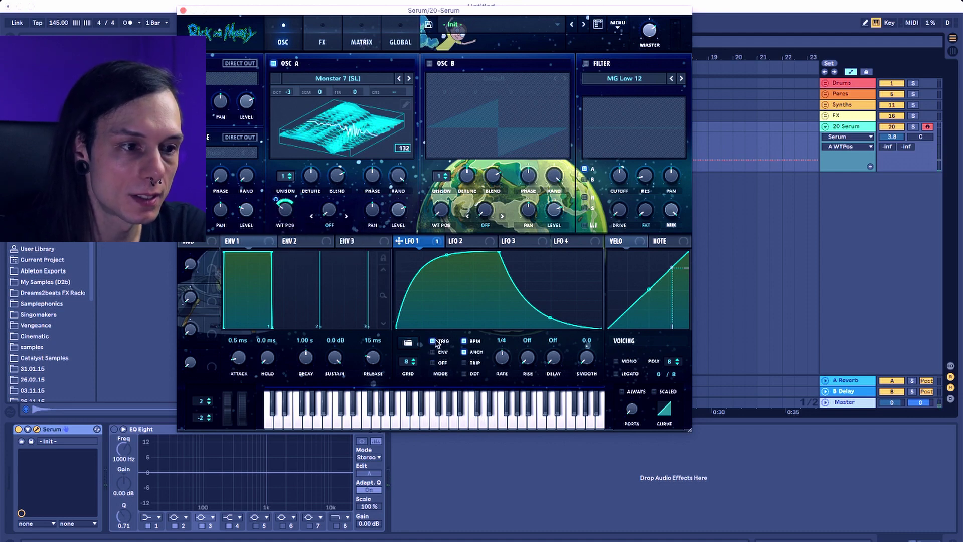
key(f)
key(f)
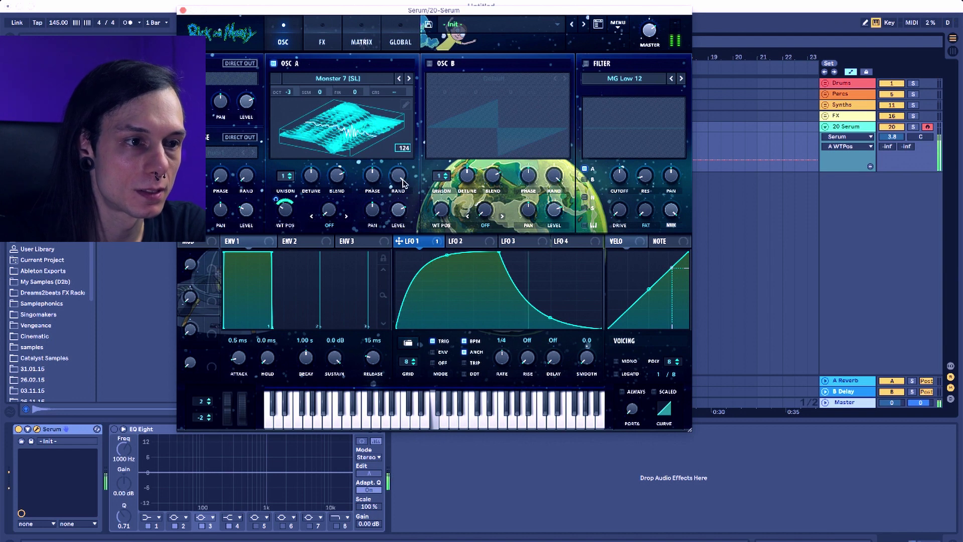
Add Tube distortion with more drive and a Hyper/Dimension effect, raising the Dimension mix and lowering the Hyper mix and Dimension size.
click(321, 44)
click(221, 84)
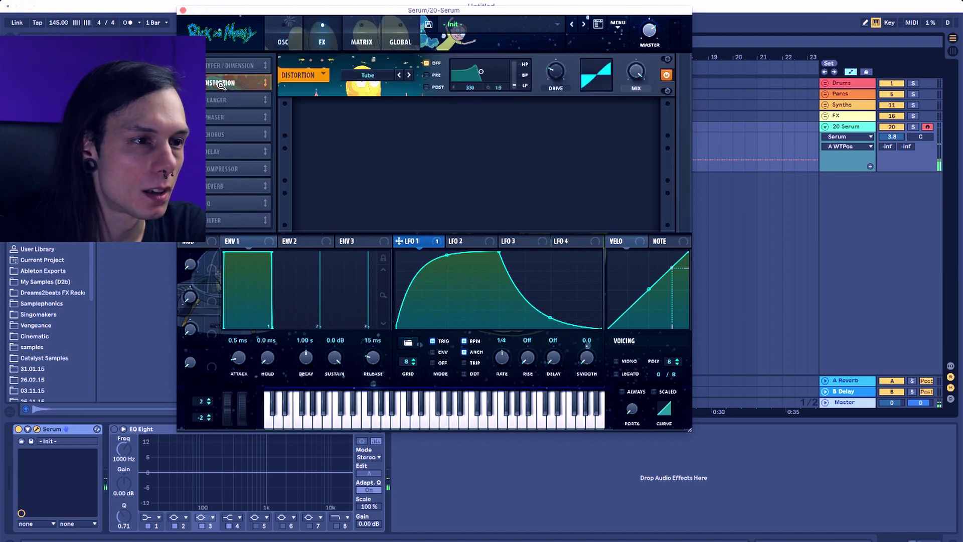
drag(563, 78, 563, 62)
click(223, 66)
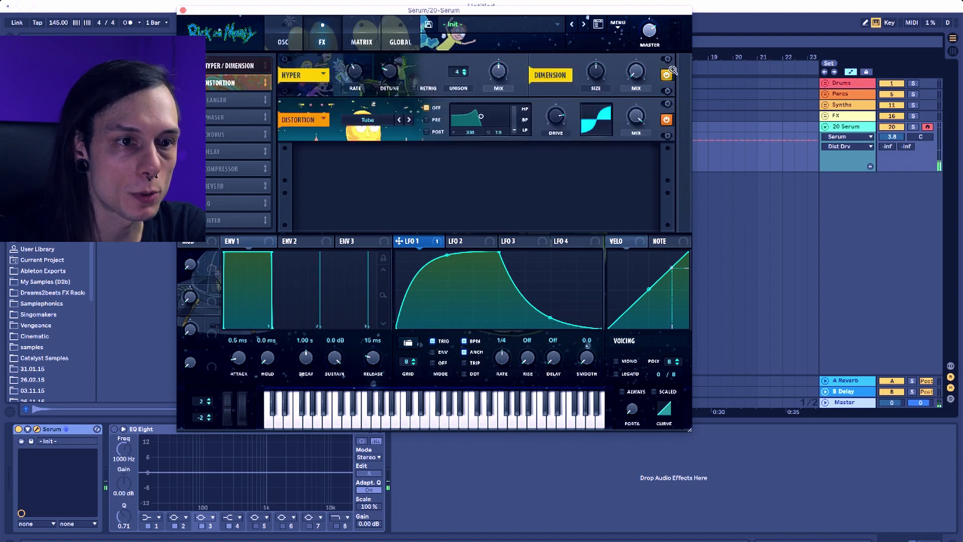
drag(636, 73, 633, 20)
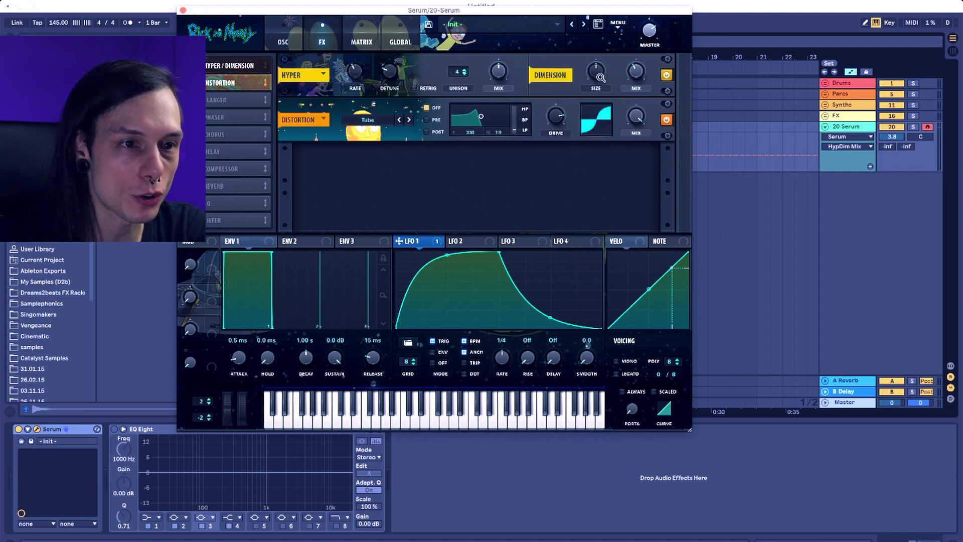
drag(492, 74, 495, 109)
drag(602, 75, 602, 81)
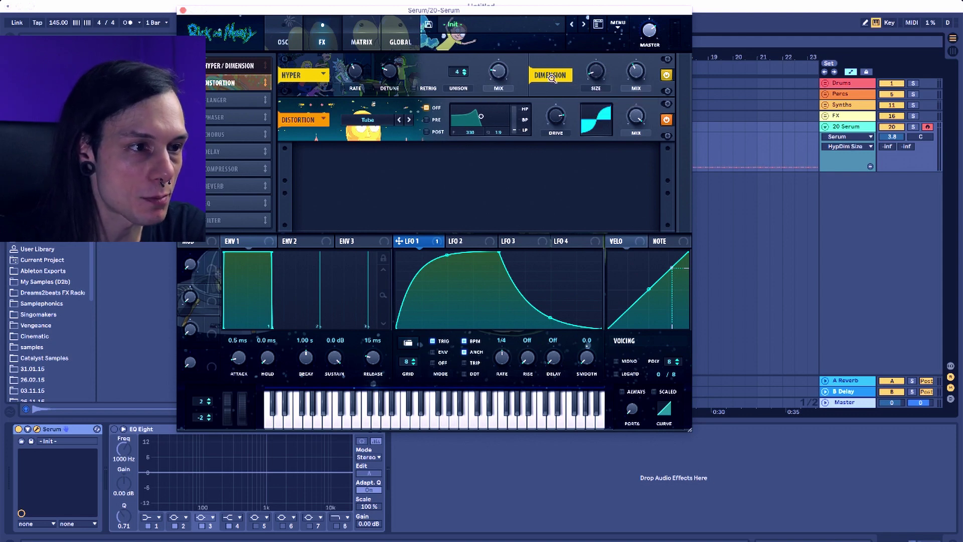
Adjust the LFO 1 modulation on oscillator A's wavetable position and switch LFO 1 to ENV mode.
click(284, 40)
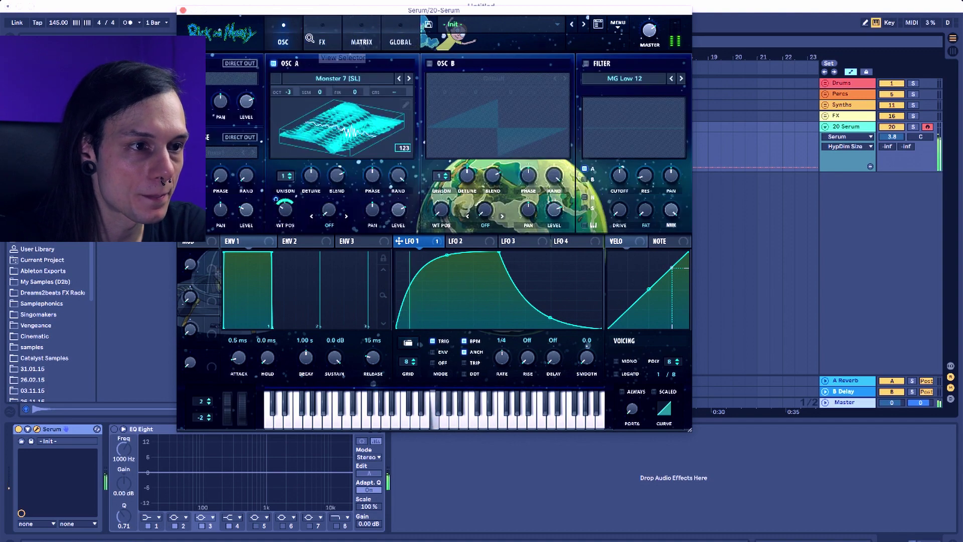
drag(284, 216, 285, 220)
right_click(284, 221)
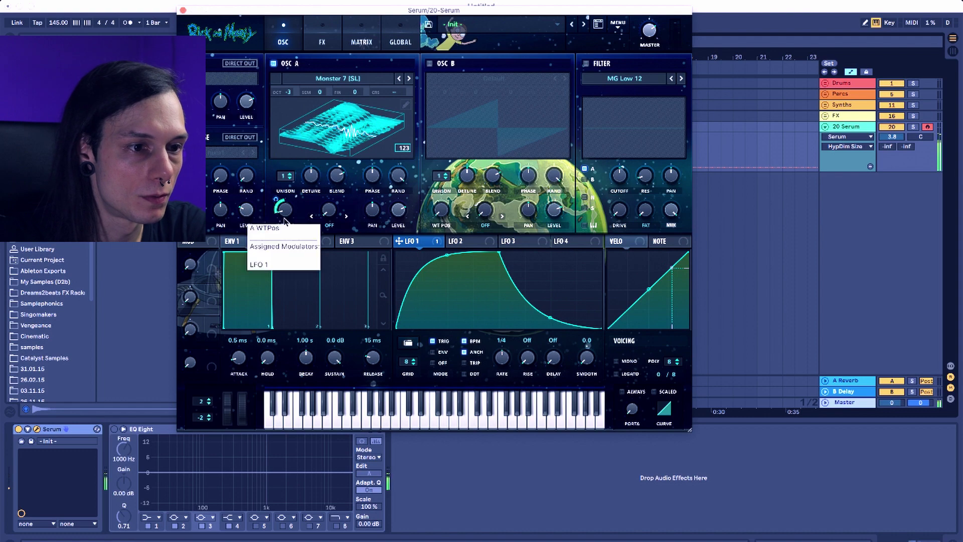
click(413, 319)
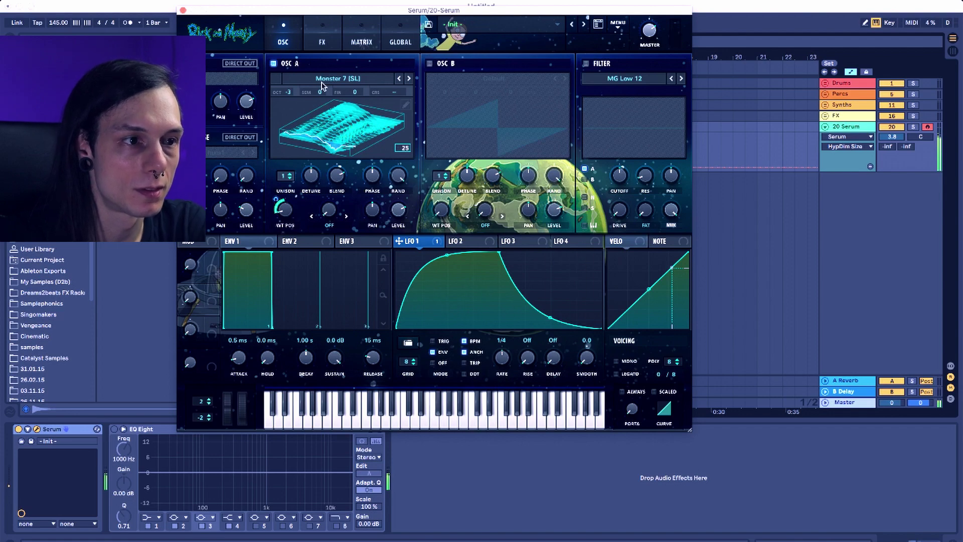
Add the Compressor effect with Multiband enabled and set its gain to 12.9 dB.
click(322, 42)
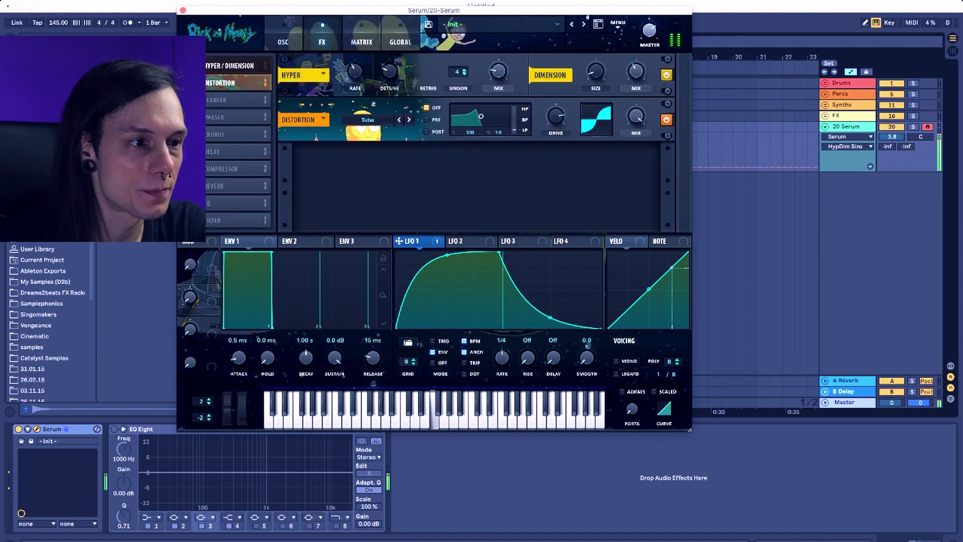
click(289, 153)
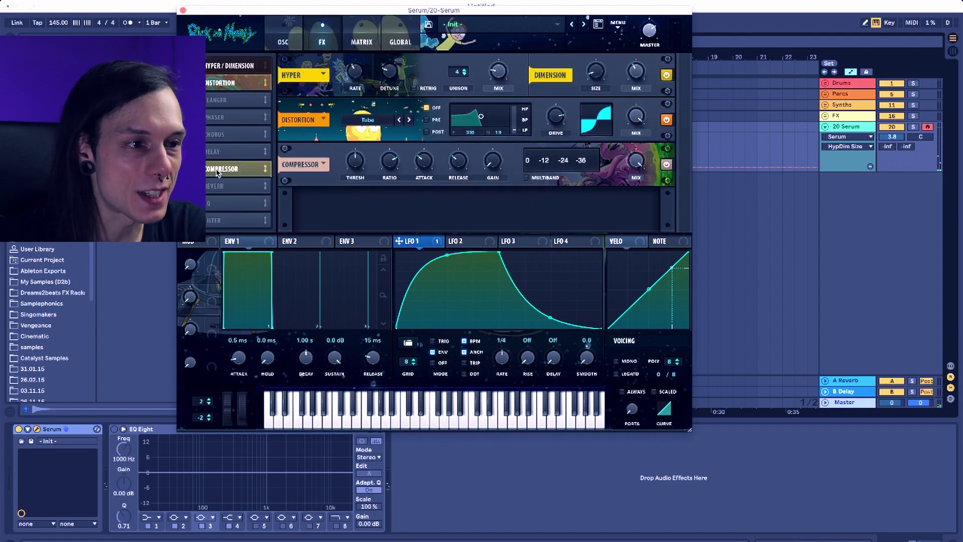
drag(493, 162, 496, 111)
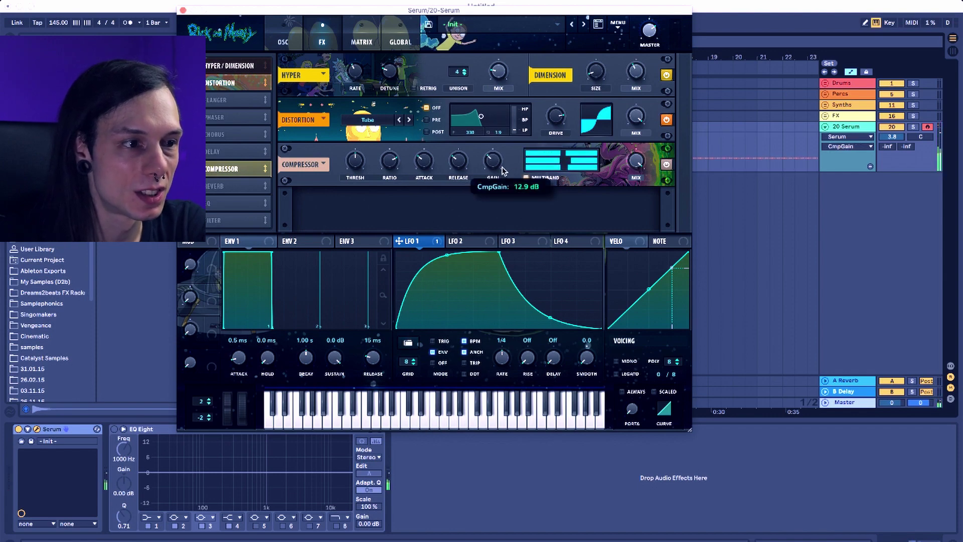
Enable the filter with type HN 12, lower its cutoff, and modulate its cutoff and FREQ with LFO 1.
click(283, 39)
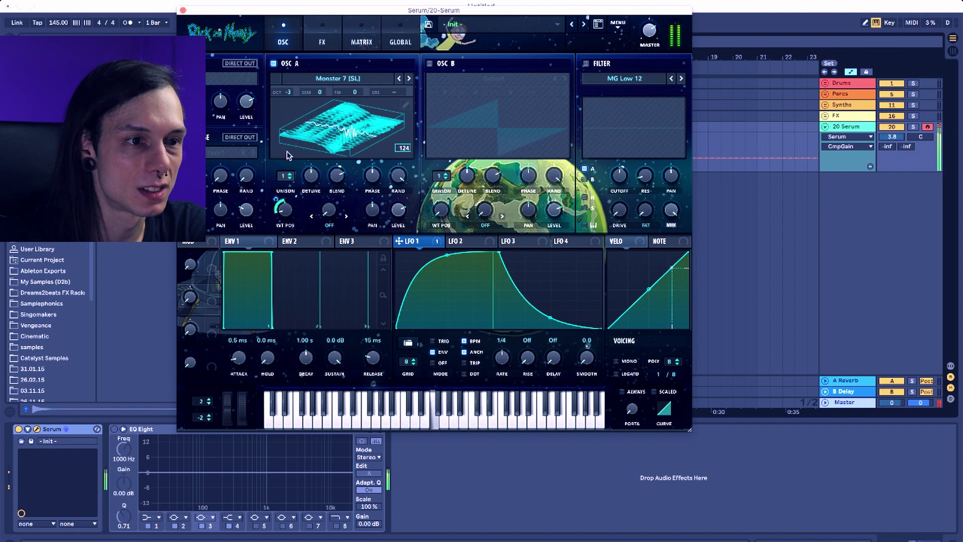
click(586, 64)
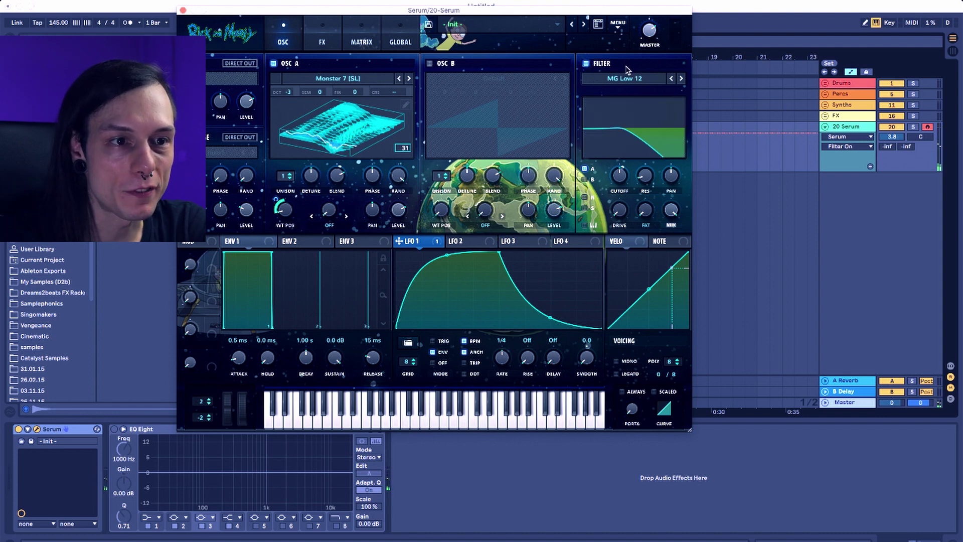
click(625, 79)
mouse_move(624, 102)
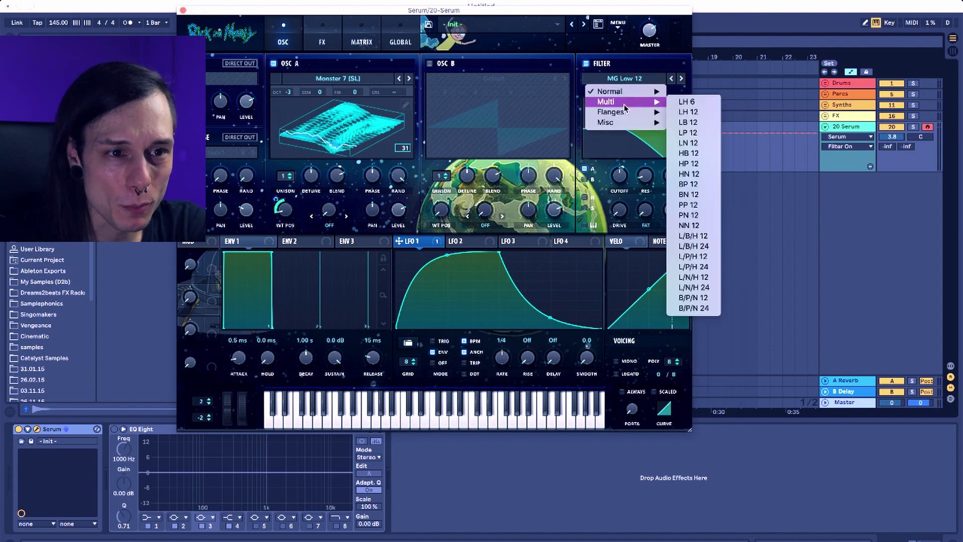
click(697, 174)
drag(619, 175, 621, 212)
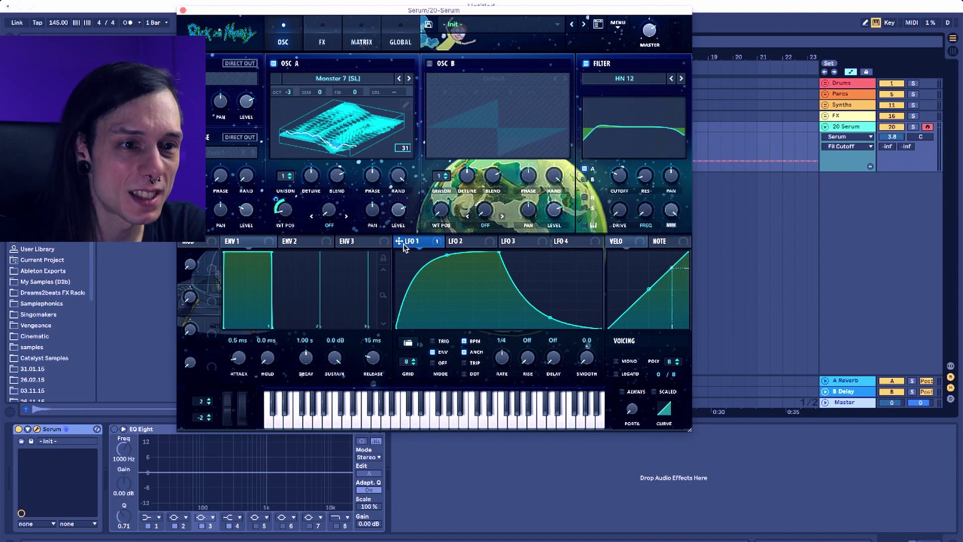
drag(400, 241, 642, 157)
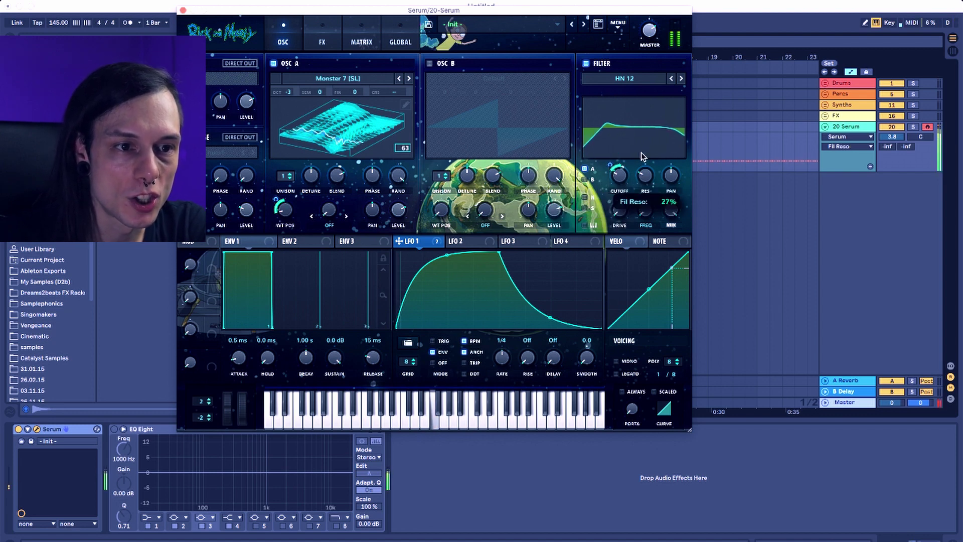
drag(399, 241, 637, 300)
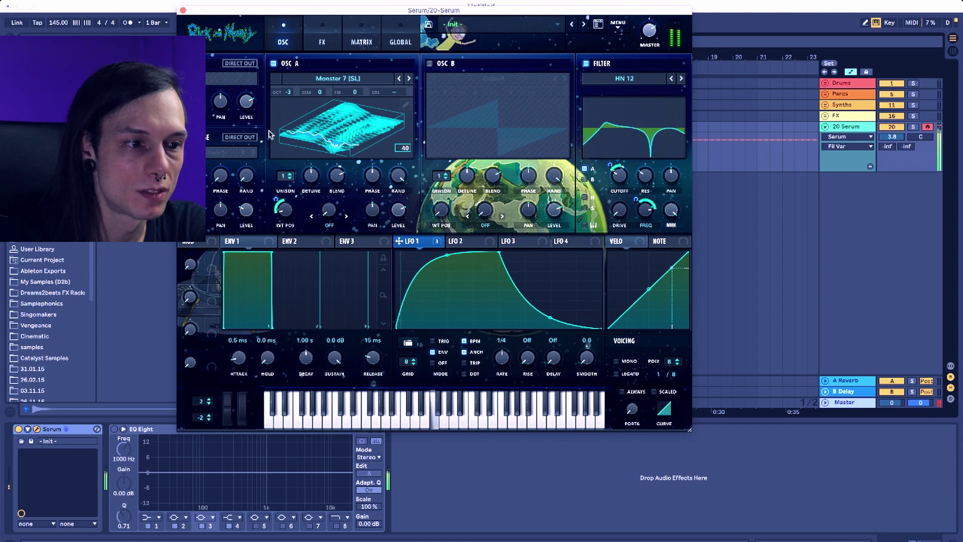
Turn on the sub oscillator with direct output and adjust its octave.
click(196, 63)
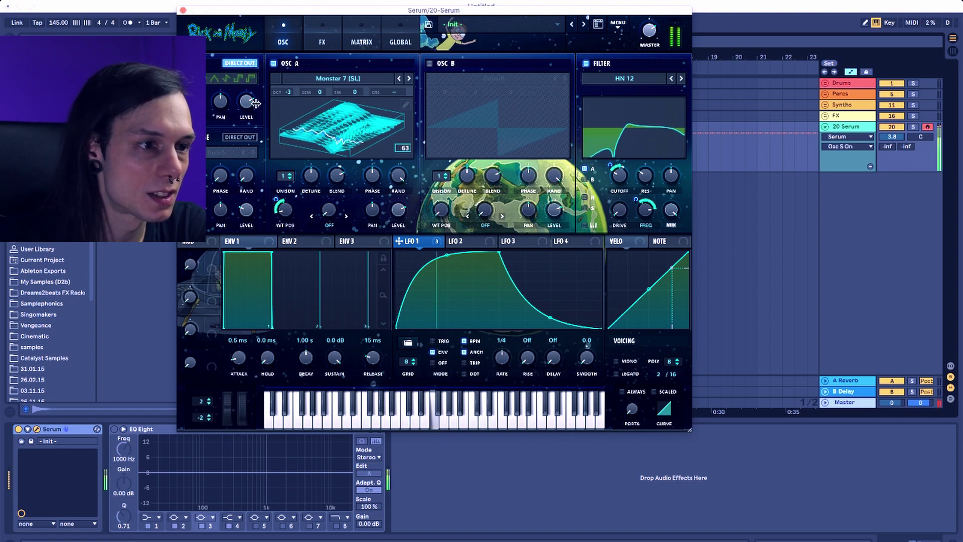
drag(195, 102, 195, 123)
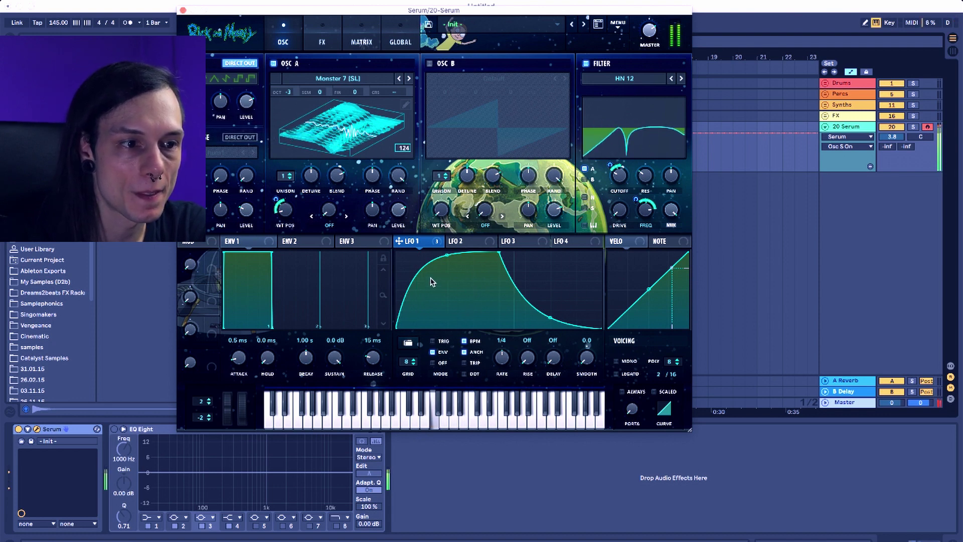
Assign LFO 1 to oscillator A's level, trying an LFO rate of 1/8 and settling on 1/4.
drag(503, 368, 502, 353)
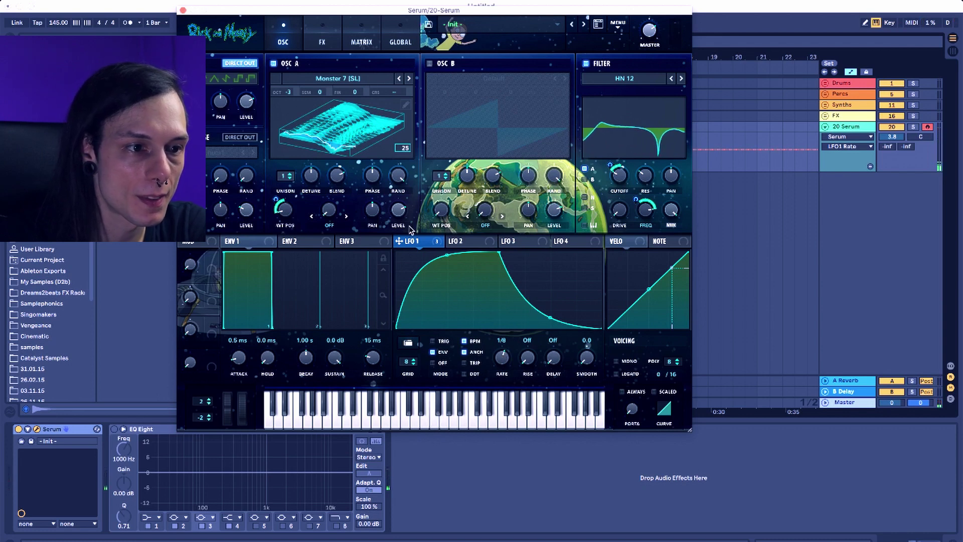
drag(399, 243, 399, 211)
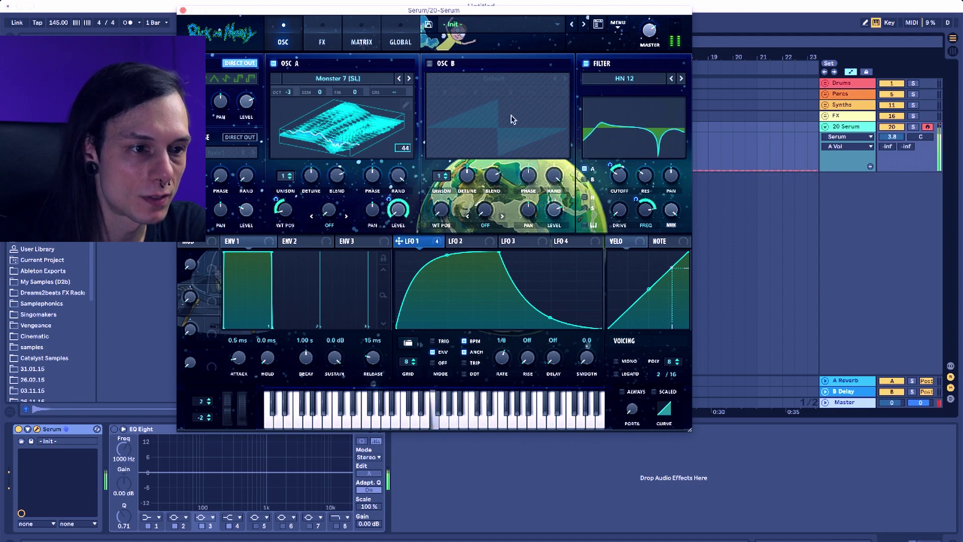
scroll(501, 357, up, 2)
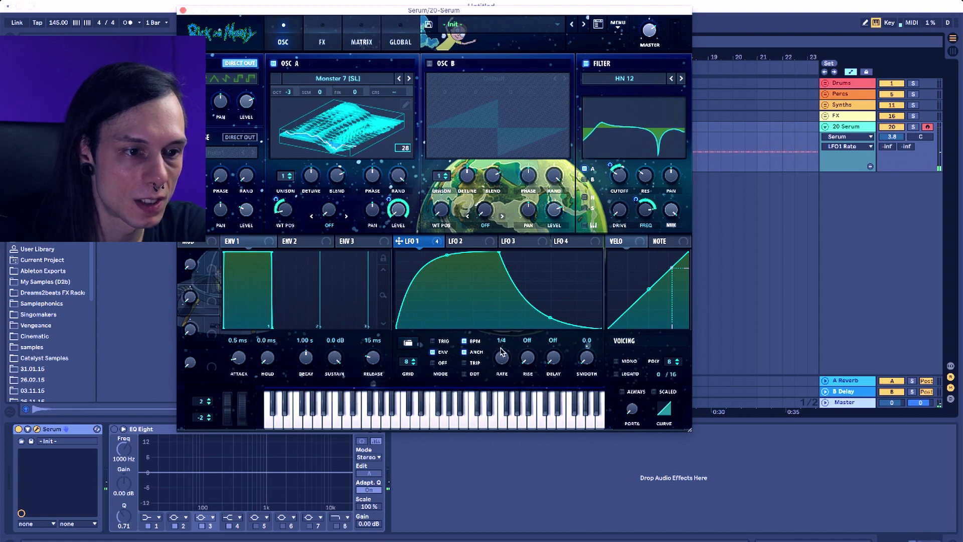
Set LFO 1's rate to 1/2 and remove its modulation from oscillator A's level.
drag(501, 348, 500, 353)
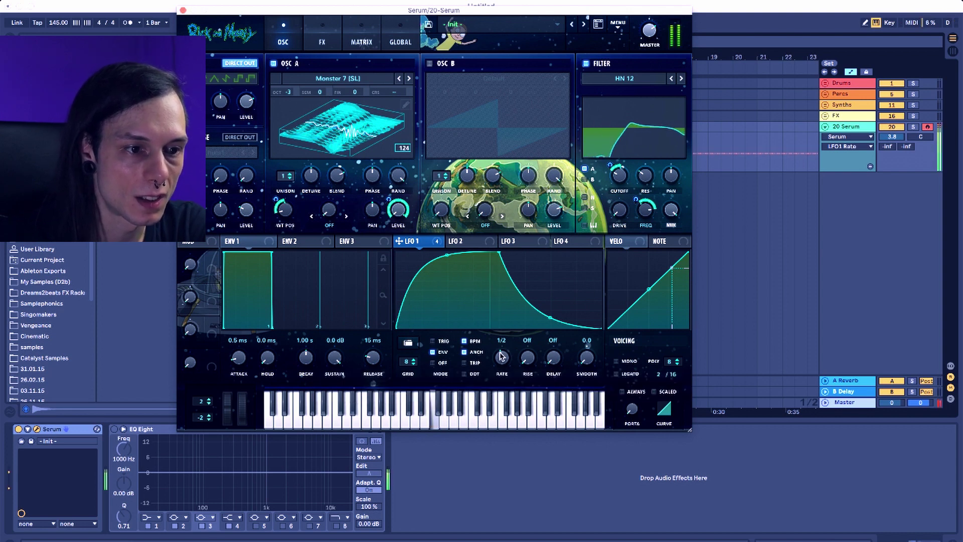
right_click(393, 197)
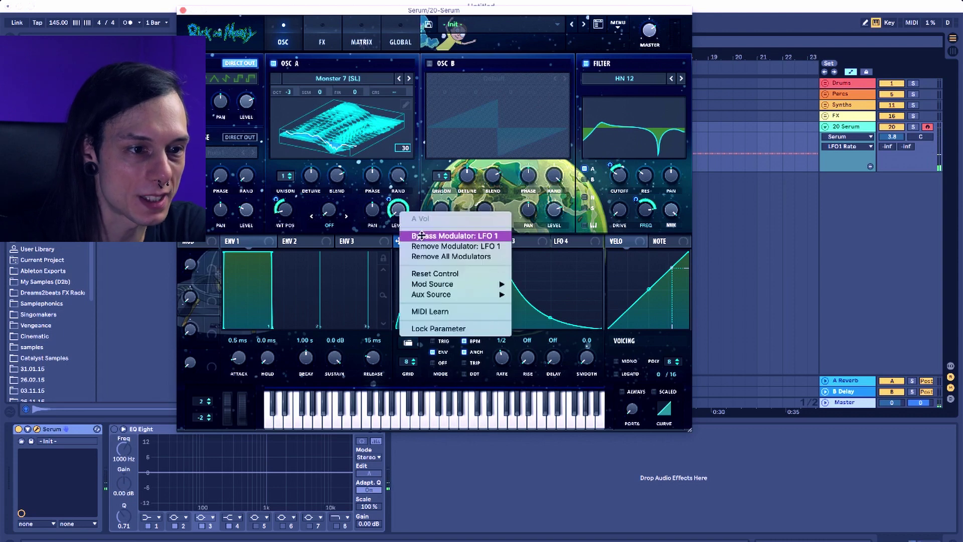
click(422, 243)
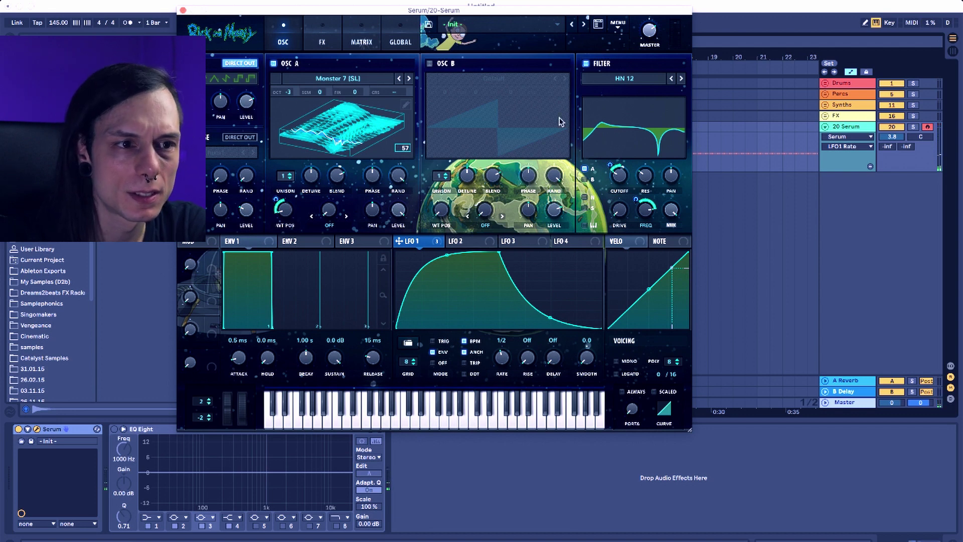
Turn on oscillator B, adjust its level, and set oscillator A's warp mode to FM (from B), adjusting the warp amount.
click(431, 63)
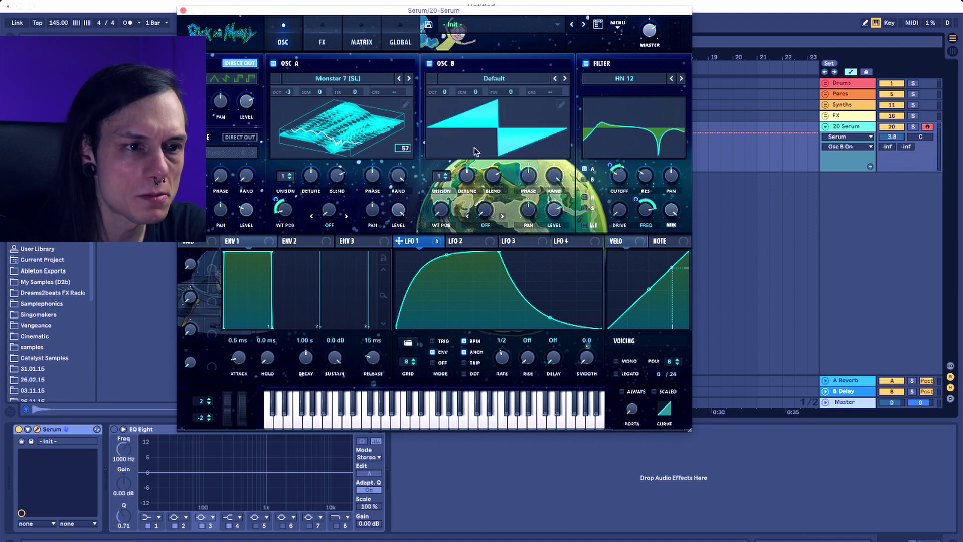
click(556, 210)
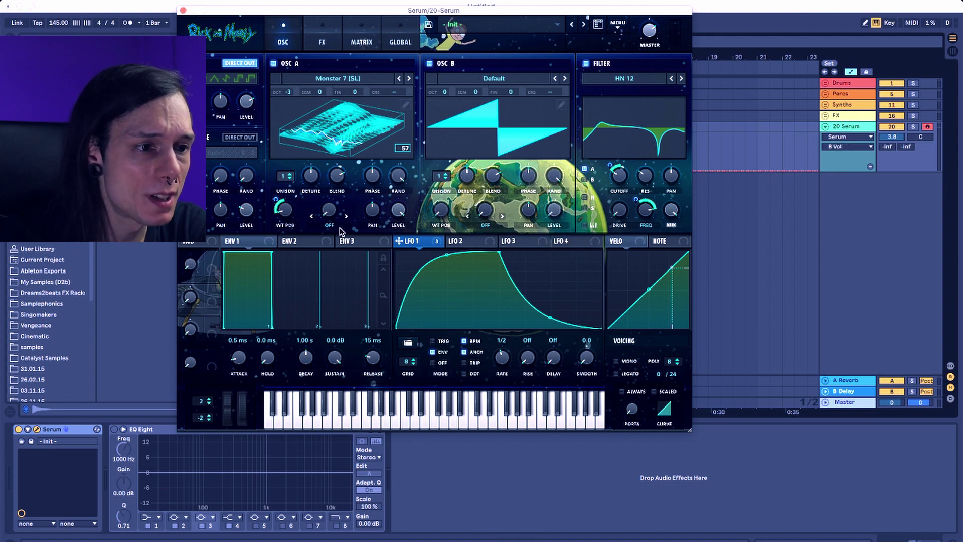
click(325, 227)
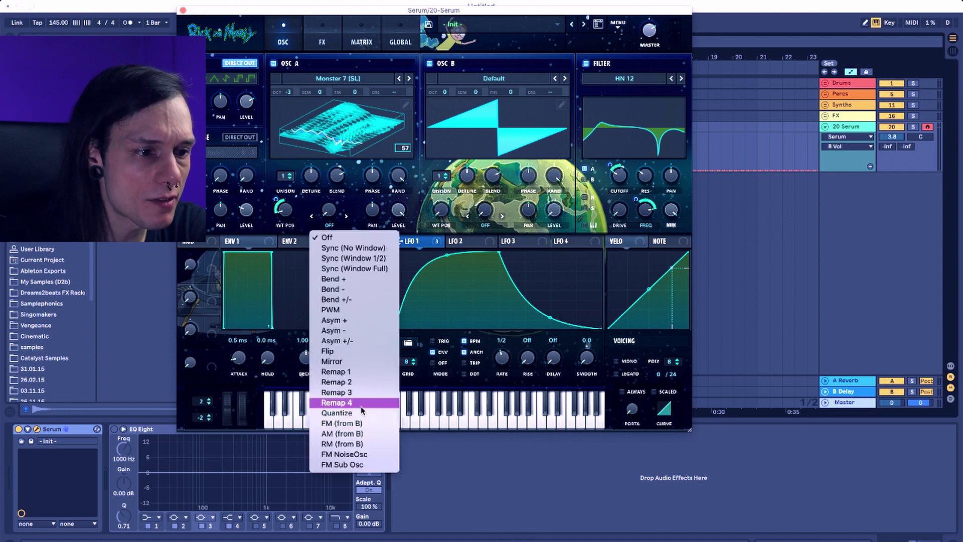
click(341, 424)
click(330, 217)
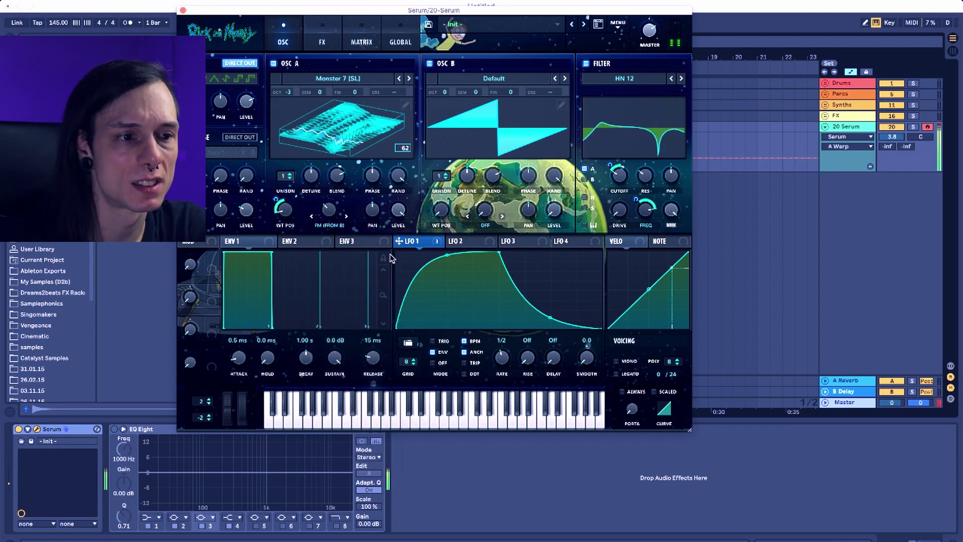
mouse_move(399, 243)
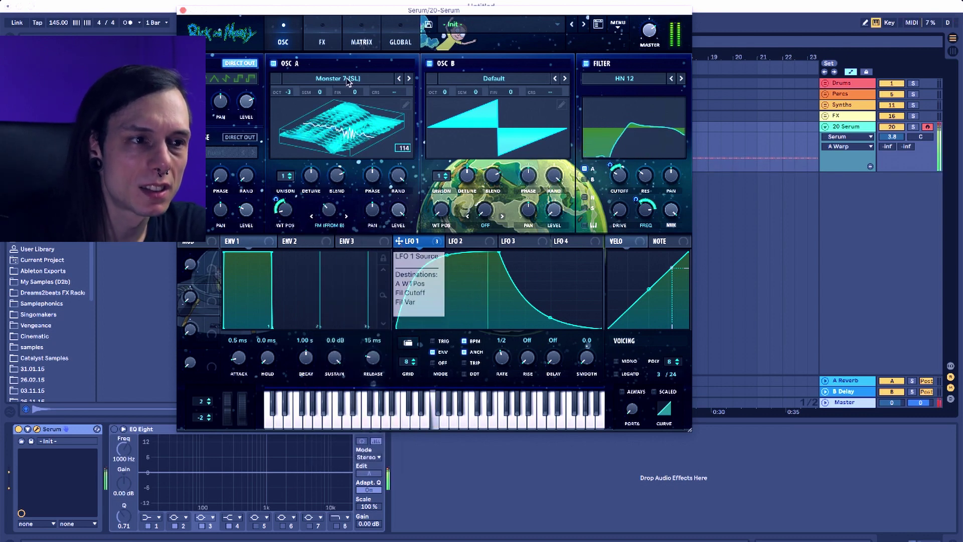
Add the Phaser effect, adjust its mix, depth, rate and feedback, and raise its frequency to about 2184 Hz.
click(324, 37)
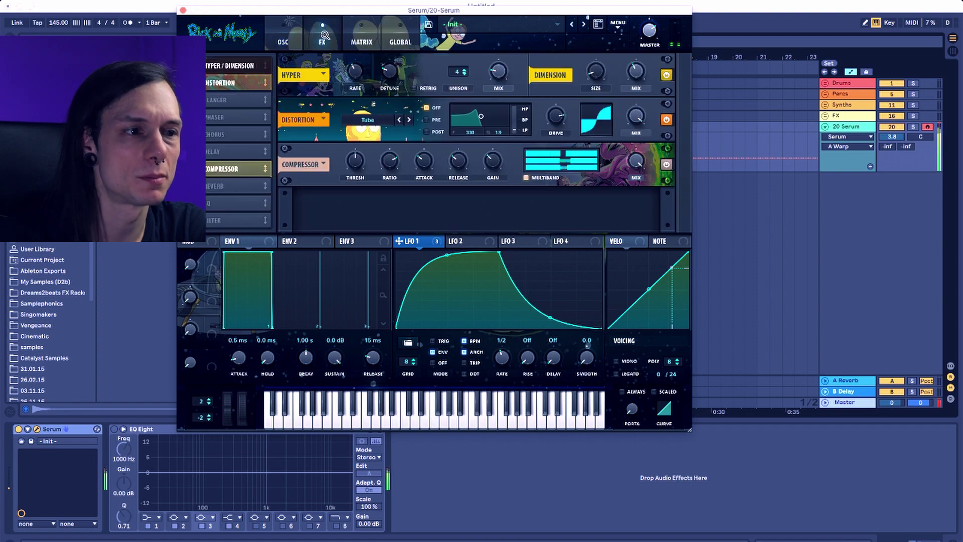
click(209, 118)
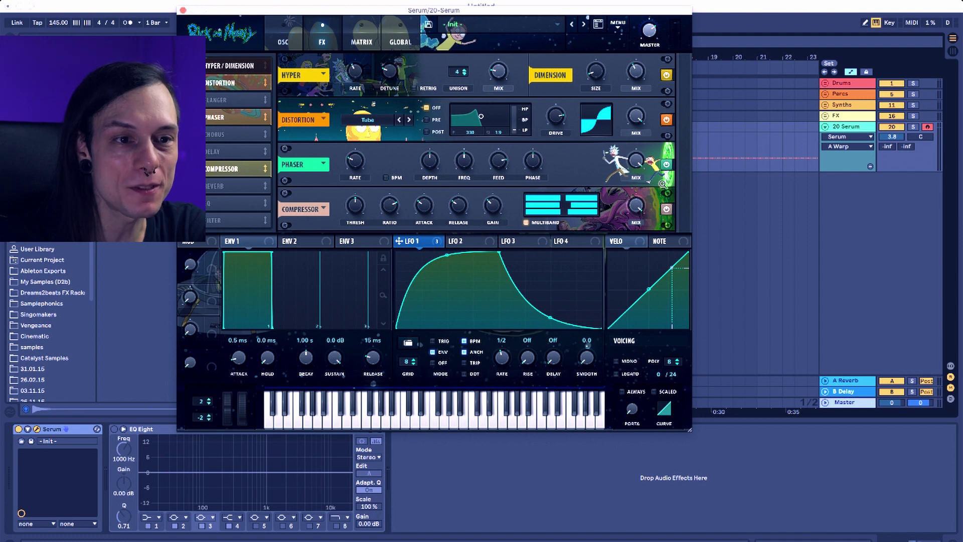
drag(631, 165, 632, 208)
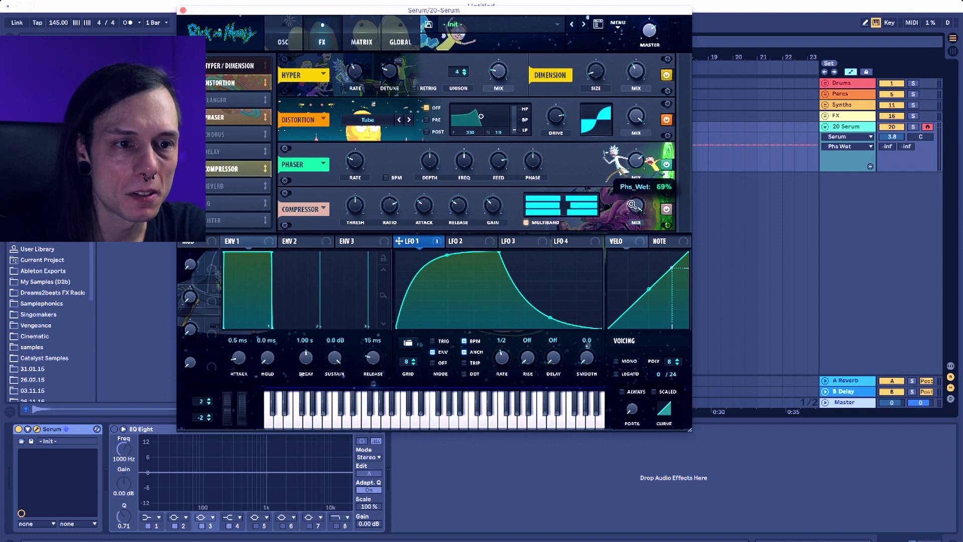
click(429, 161)
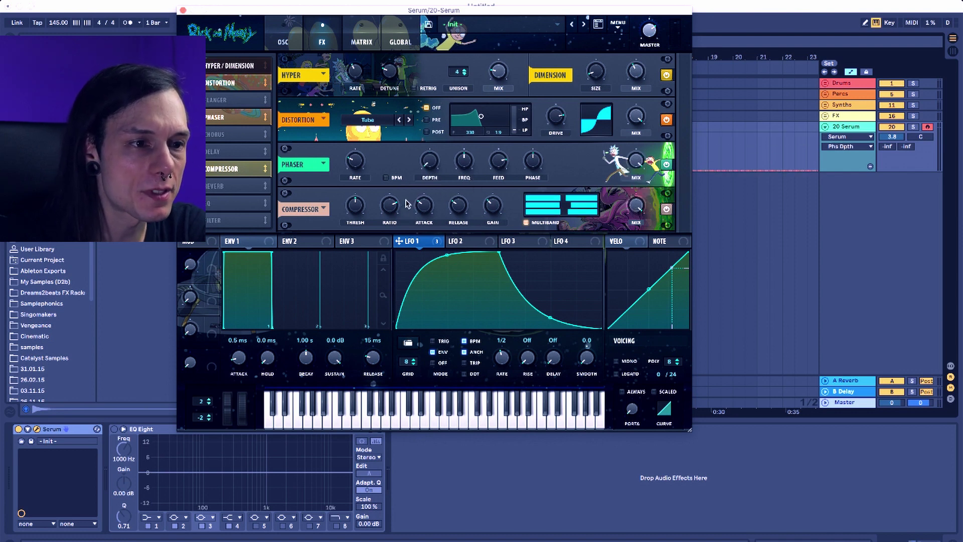
click(356, 161)
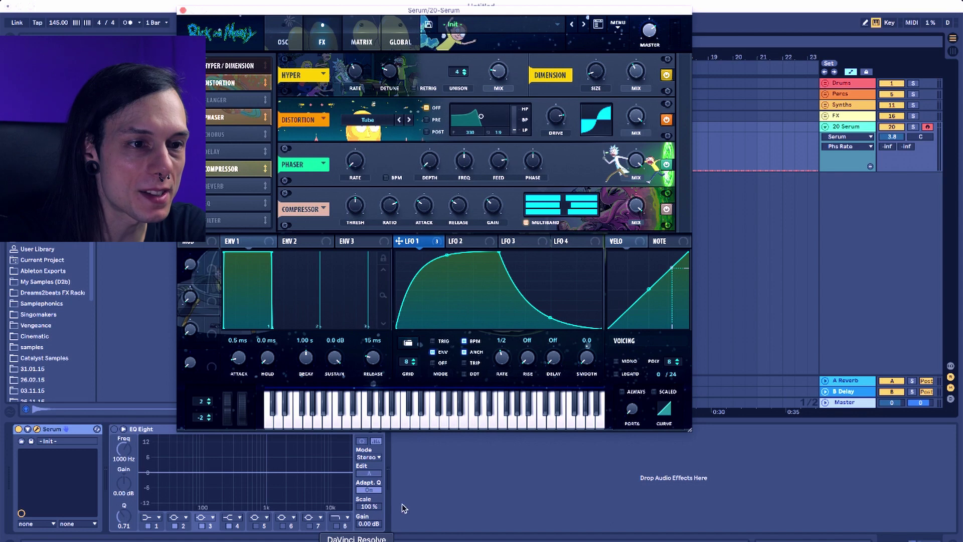
click(494, 162)
click(465, 163)
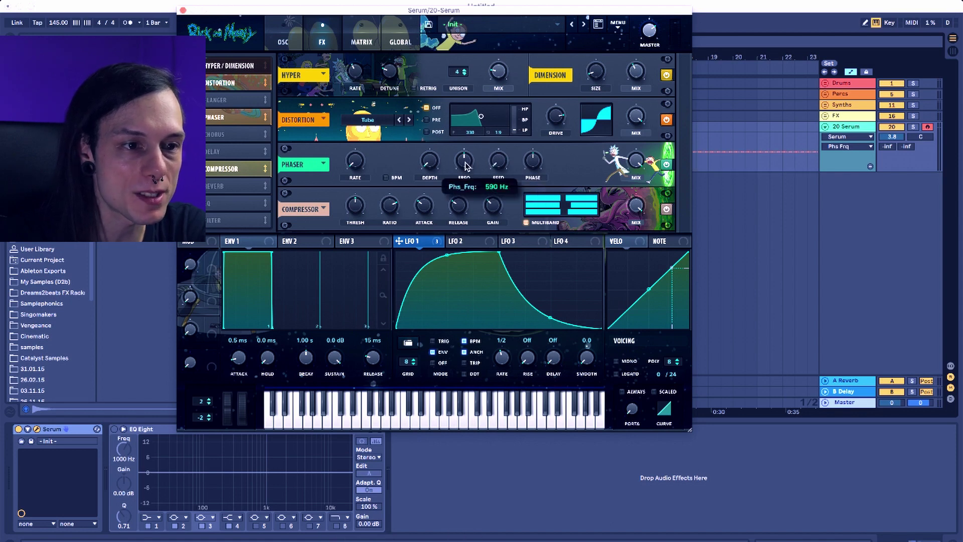
drag(466, 164, 466, 141)
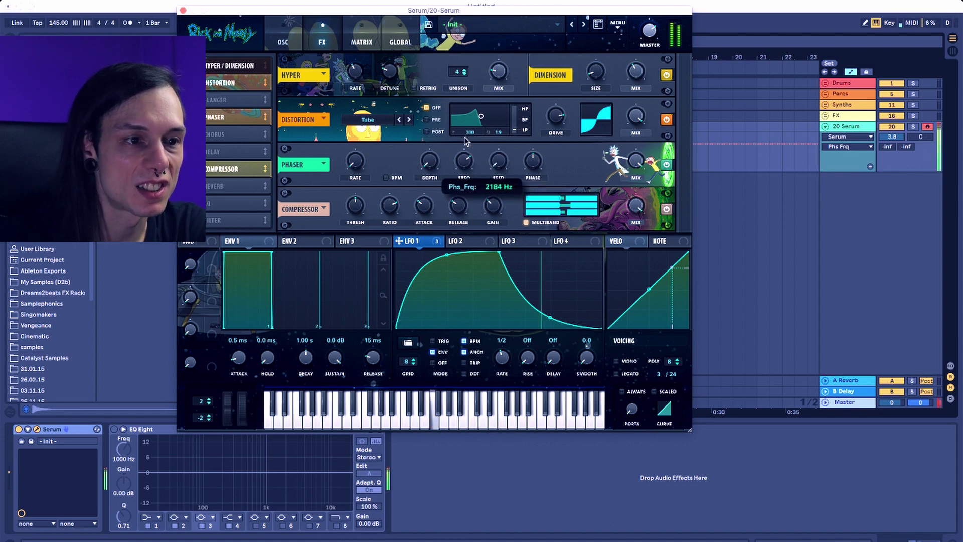
Set the phaser's mix to about 79% and modulate it with LFO 1.
click(636, 160)
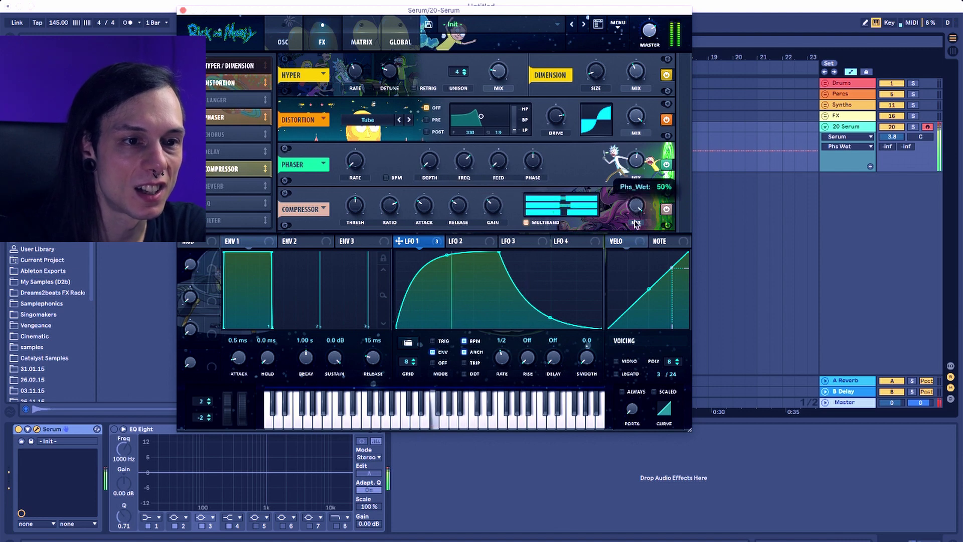
drag(635, 223, 616, 164)
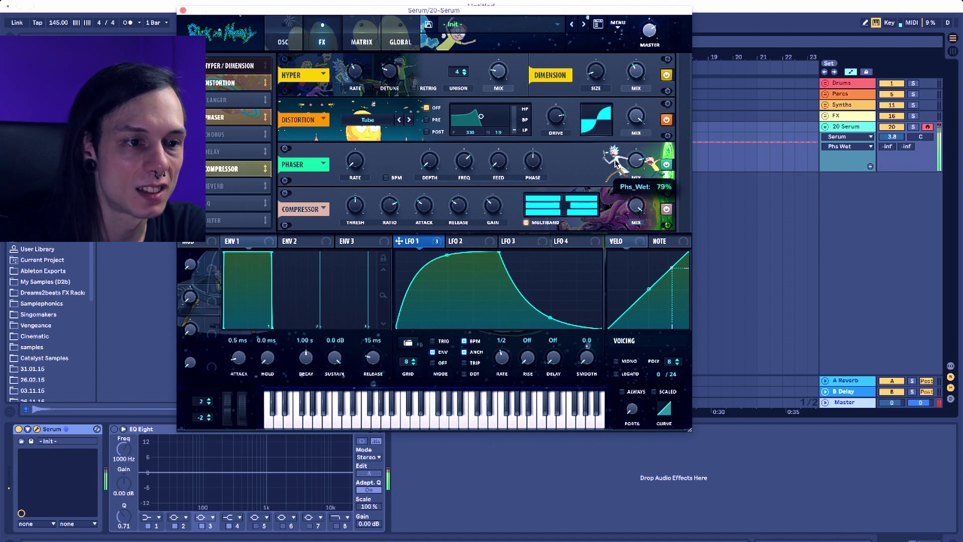
drag(399, 241, 628, 164)
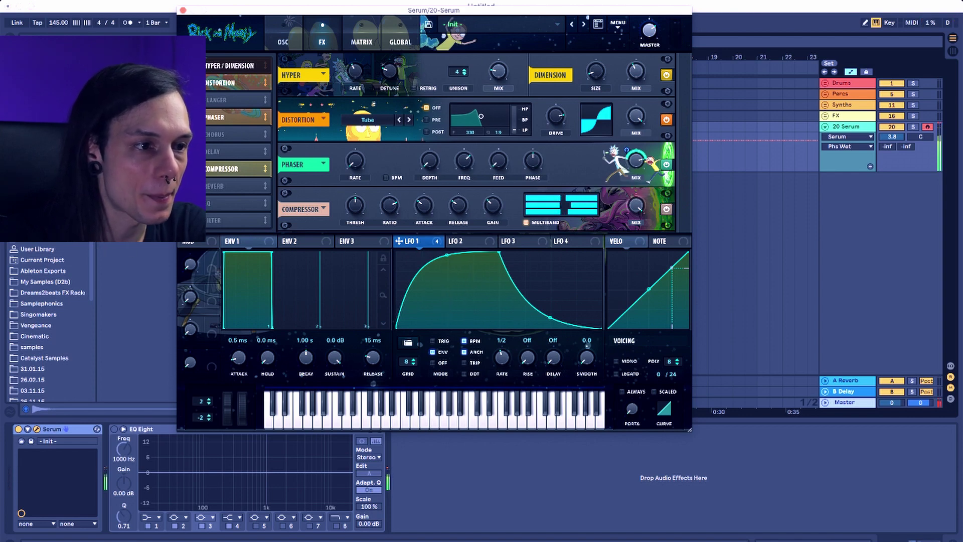
Add the Filter effect and set its type to Combs.
click(236, 220)
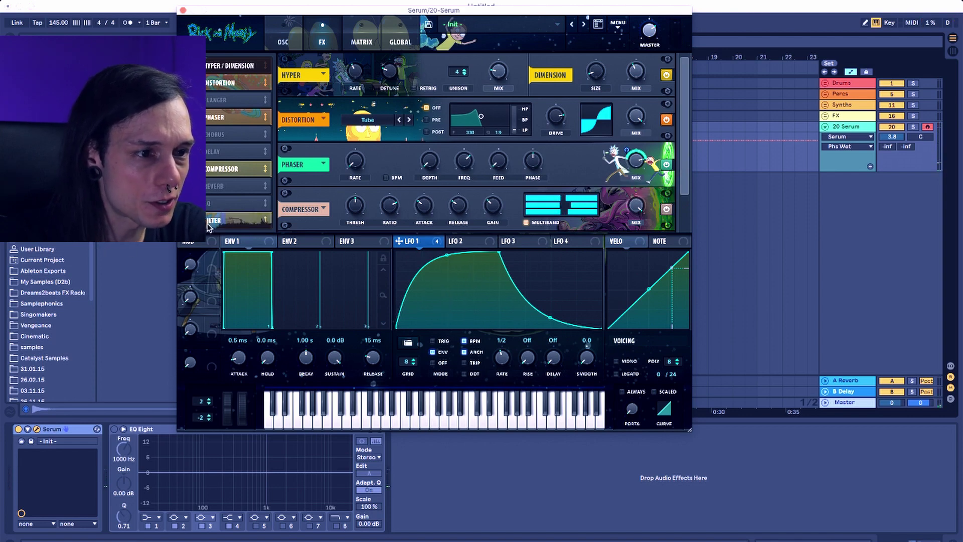
scroll(437, 184, down, 2)
click(391, 211)
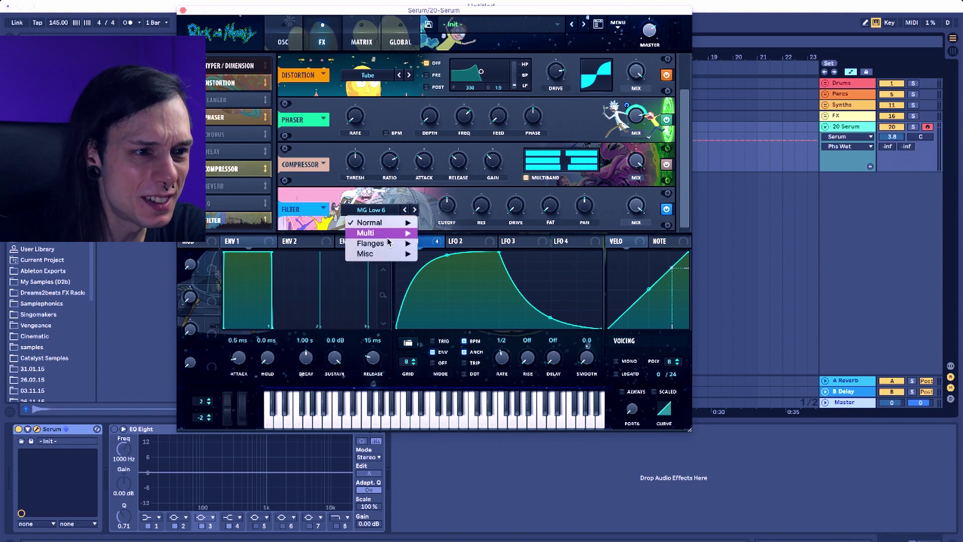
mouse_move(387, 255)
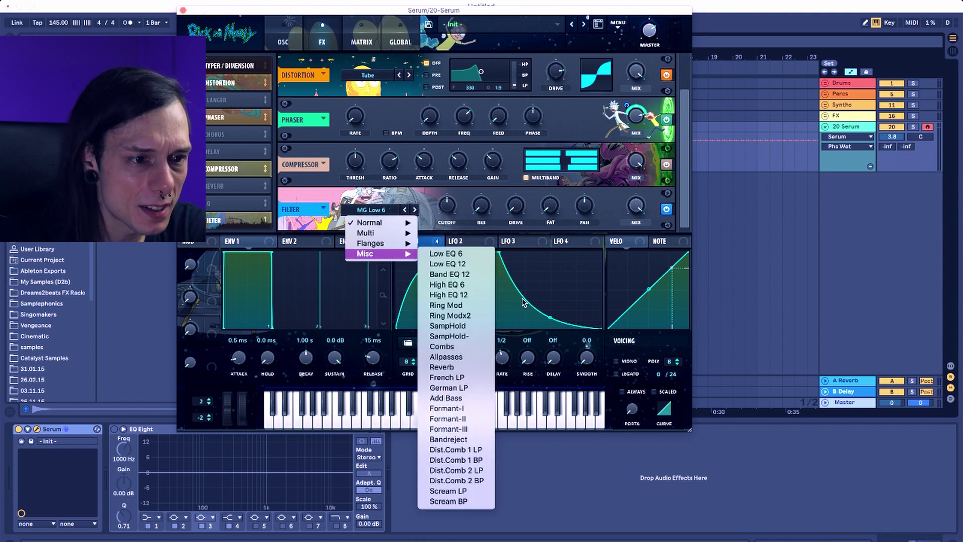
click(465, 346)
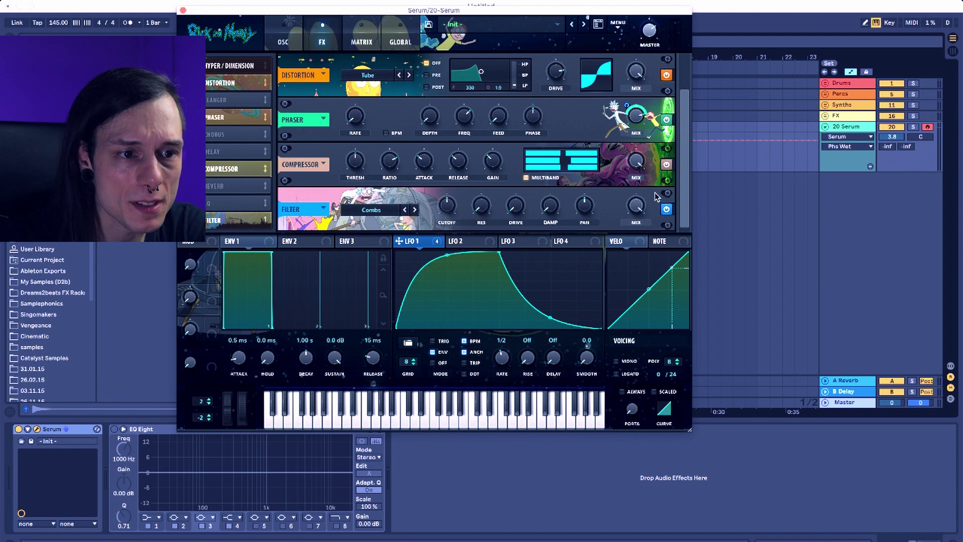
Lower the Combs filter's cutoff and mix, raise its resonance and drive, and fine-tune the cutoff by ear.
drag(446, 206, 449, 232)
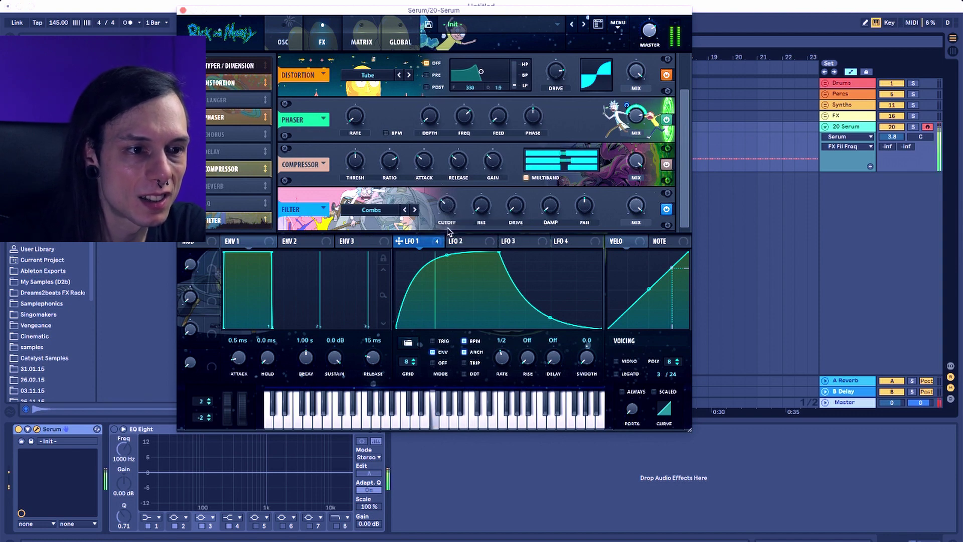
mouse_move(633, 205)
mouse_down()
mouse_move(645, 224)
mouse_move(637, 235)
mouse_move(636, 220)
mouse_up()
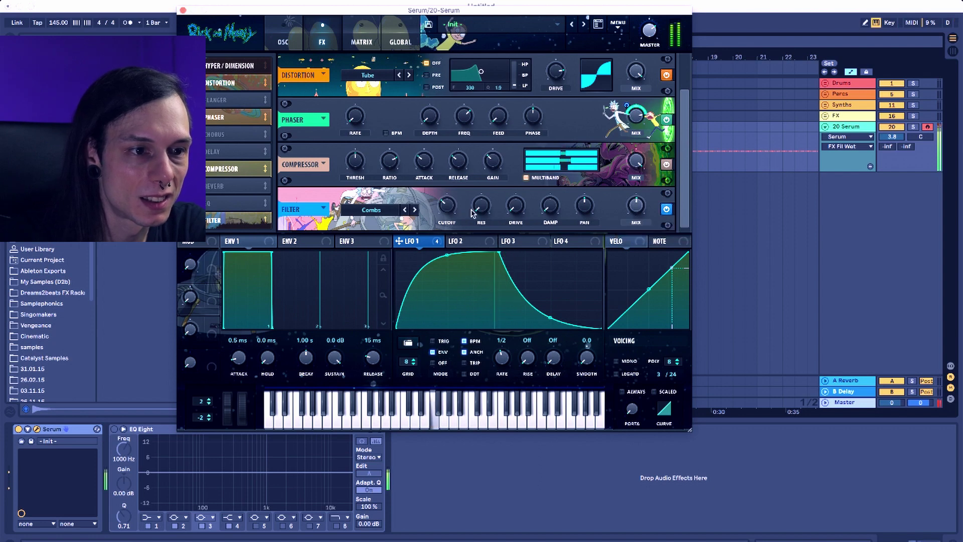
drag(482, 205, 483, 202)
drag(516, 204, 486, 246)
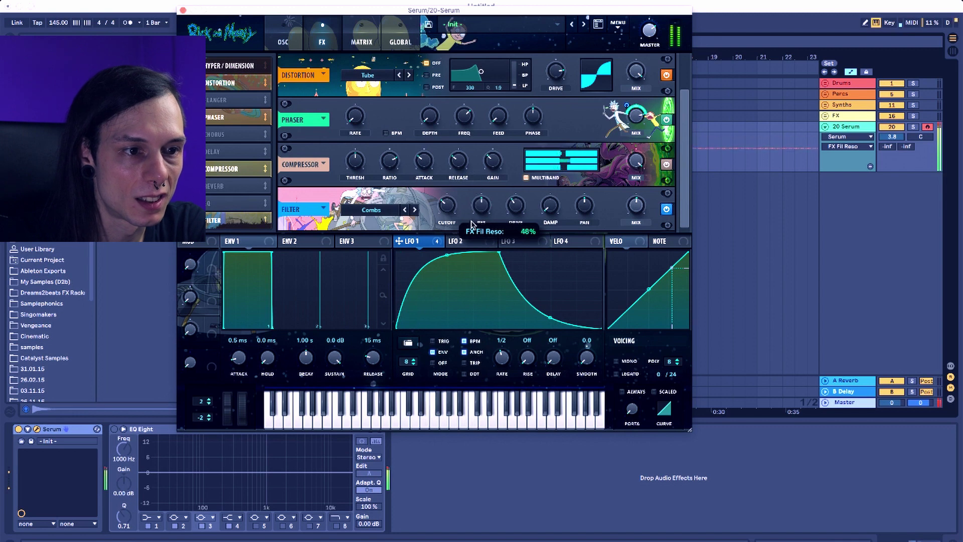
drag(446, 205, 450, 168)
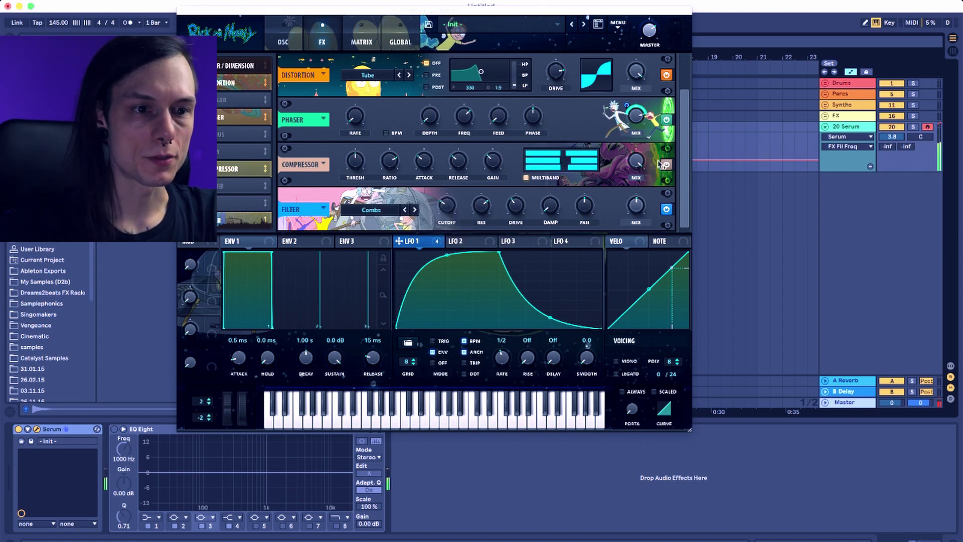
Add the Reverb effect, move it after the filter in the effects chain, and adjust its mix.
click(219, 186)
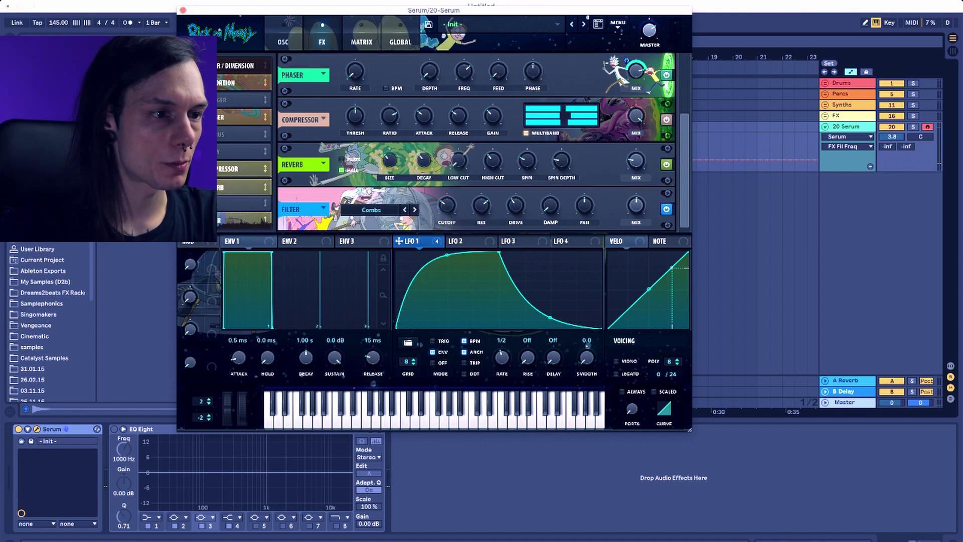
drag(218, 186, 219, 226)
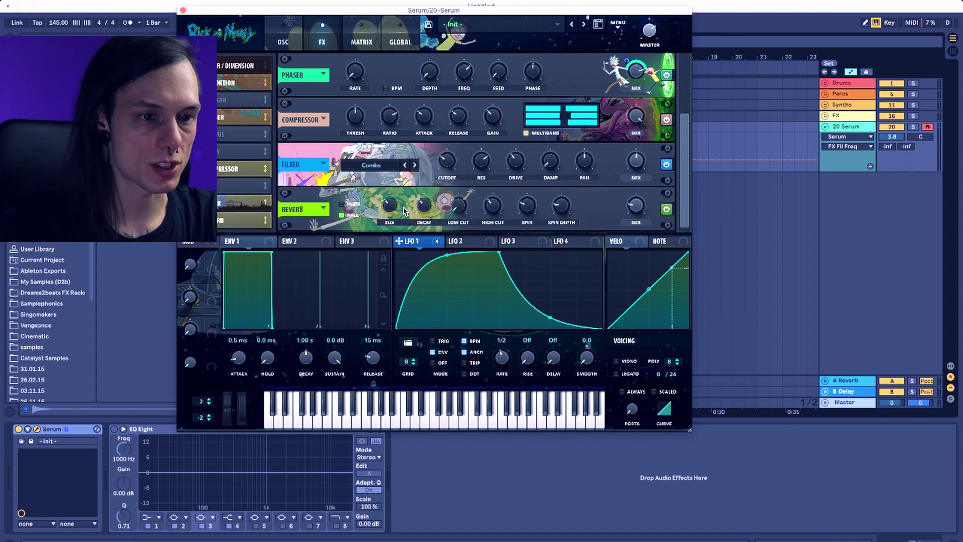
drag(636, 210, 637, 188)
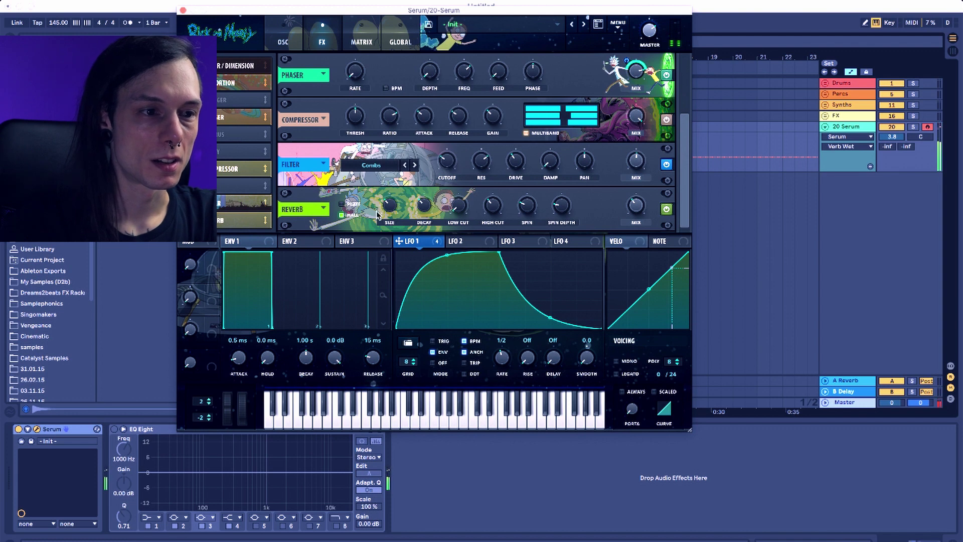
mouse_move(639, 210)
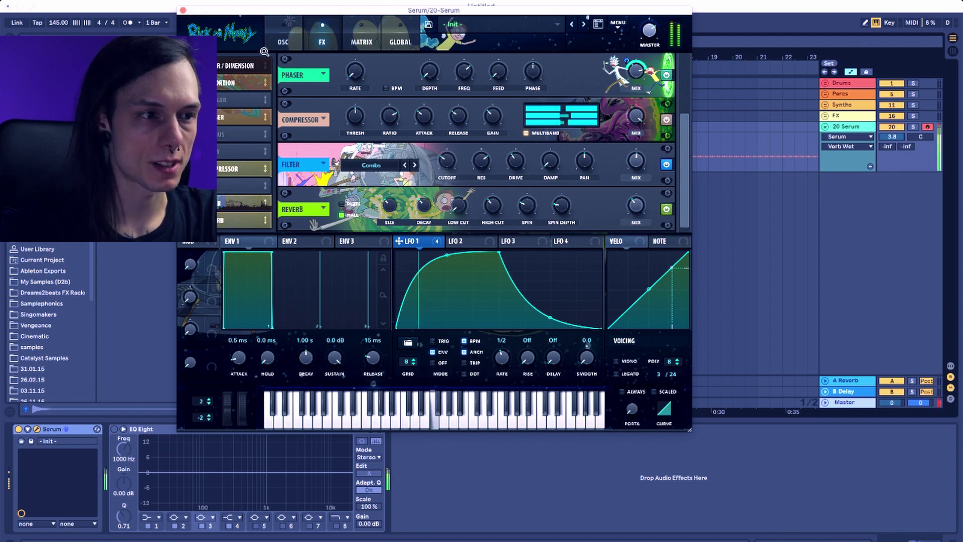
Close the synth window, insert a one-beat MIDI clip at bar 5 on the Serum track, and enable the computer MIDI keyboard.
click(184, 11)
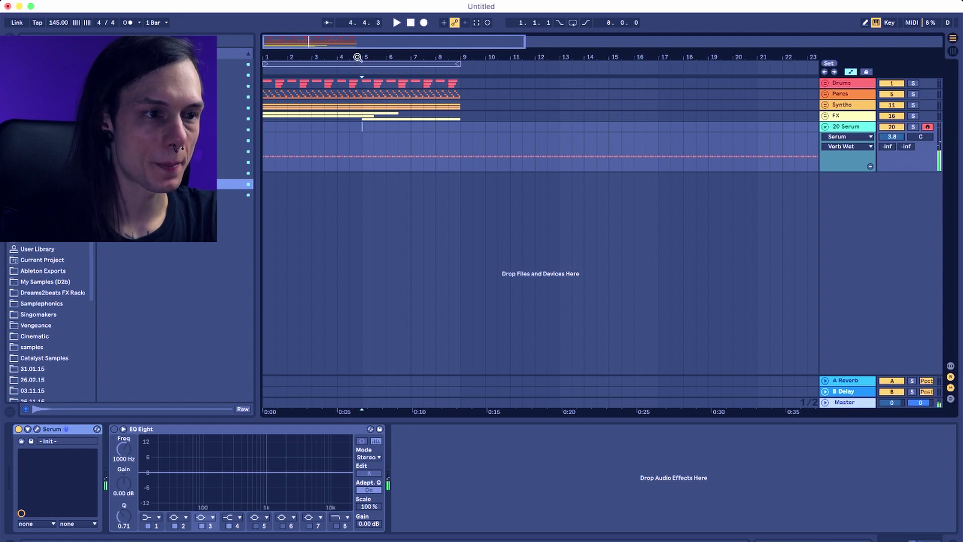
drag(357, 57, 458, 56)
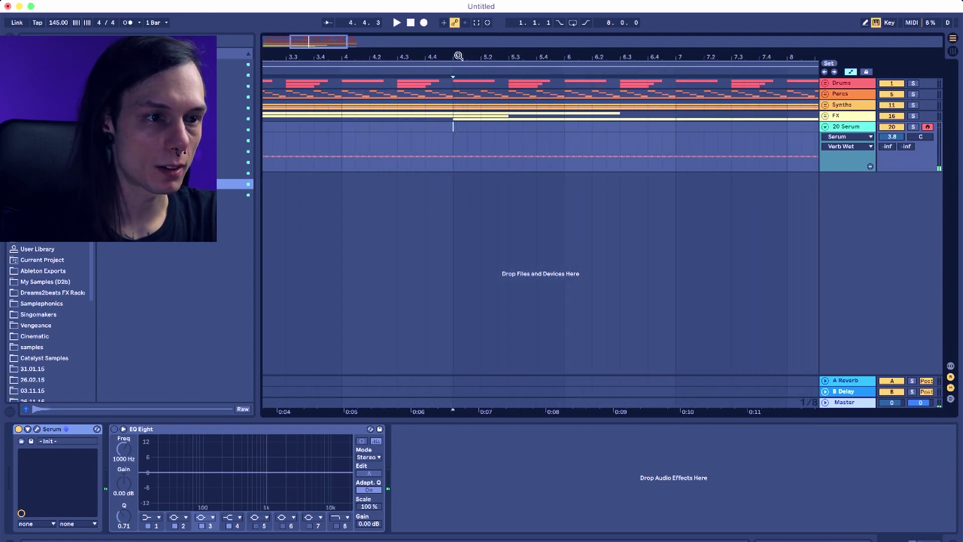
click(453, 147)
drag(453, 147, 486, 147)
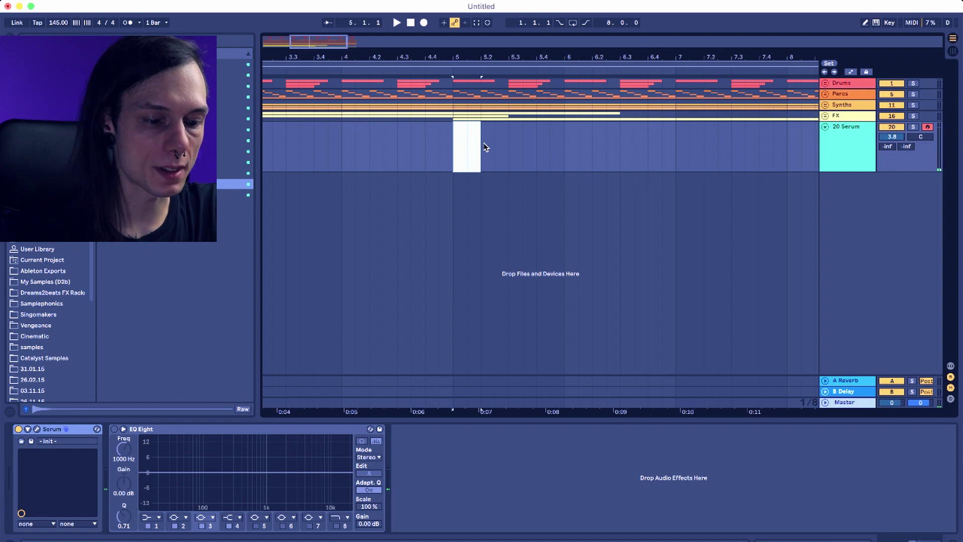
key(super+shift+m)
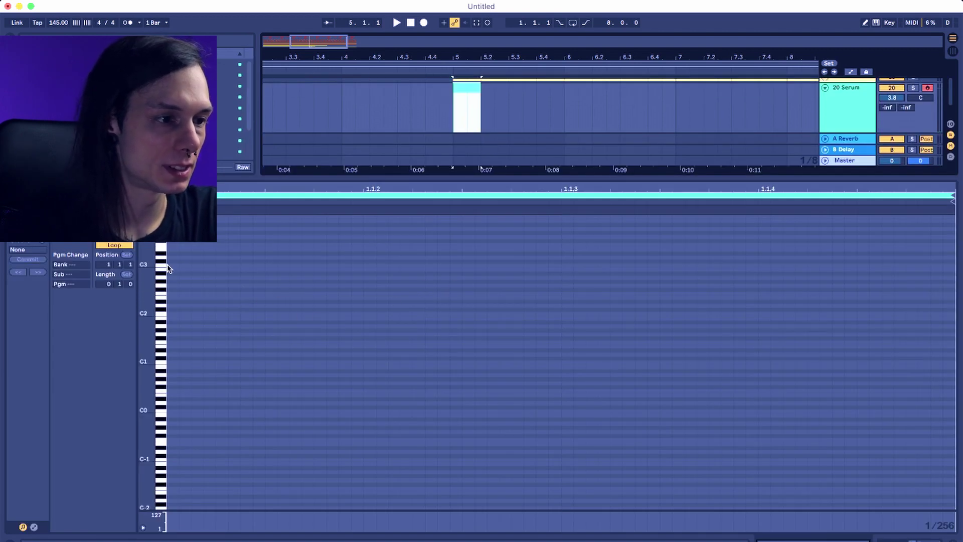
click(876, 23)
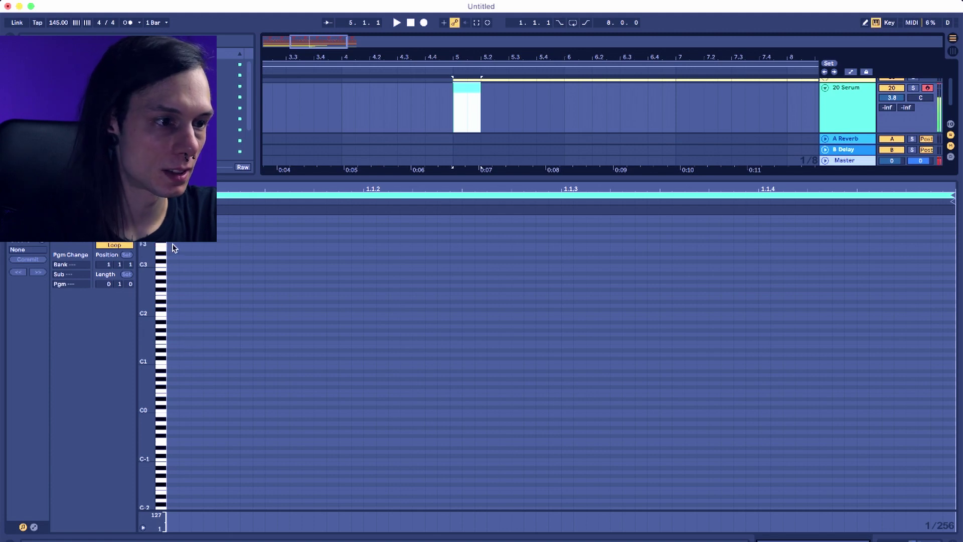
Draw an F3 note at the start of the Serum clip, extend it across the full beat, and return to the device view.
double_click(172, 244)
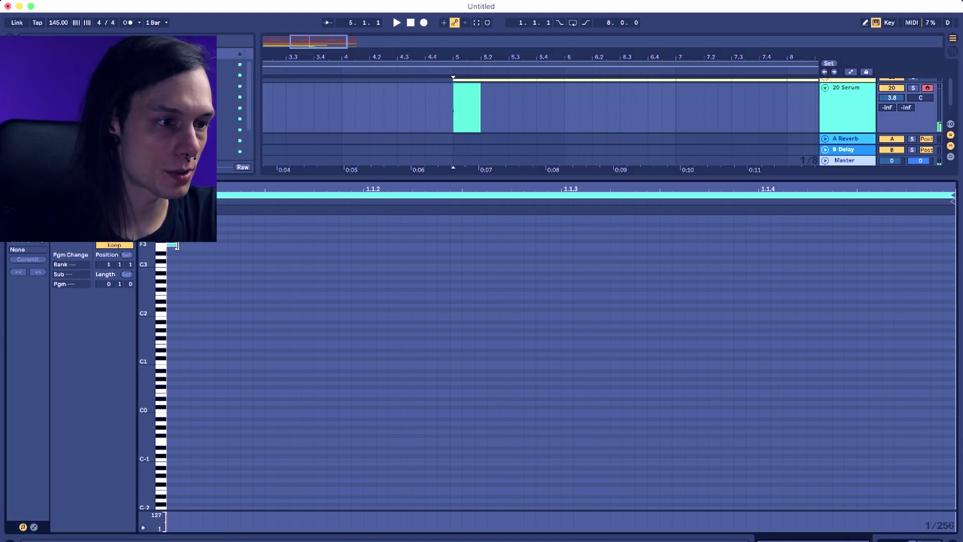
drag(186, 245, 919, 245)
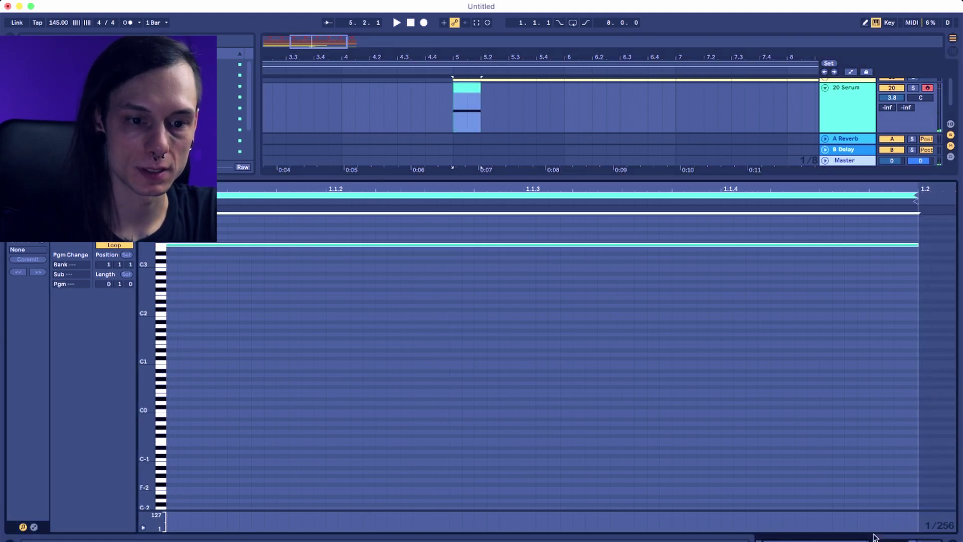
key(shift+Tab)
Set the Serum track's volume to 4.0 while auditioning the new clip at bar 5 in the arrangement.
drag(490, 59, 319, 52)
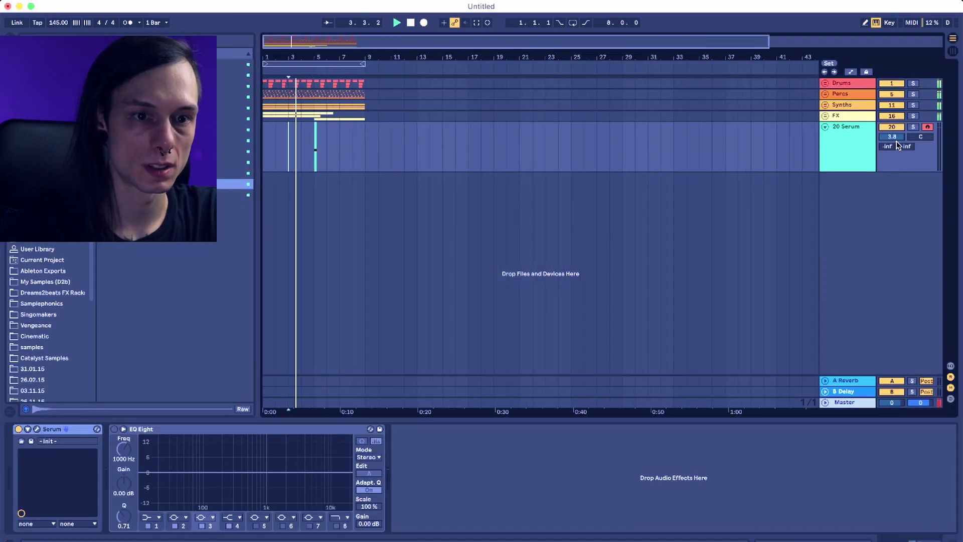
drag(894, 136, 897, 140)
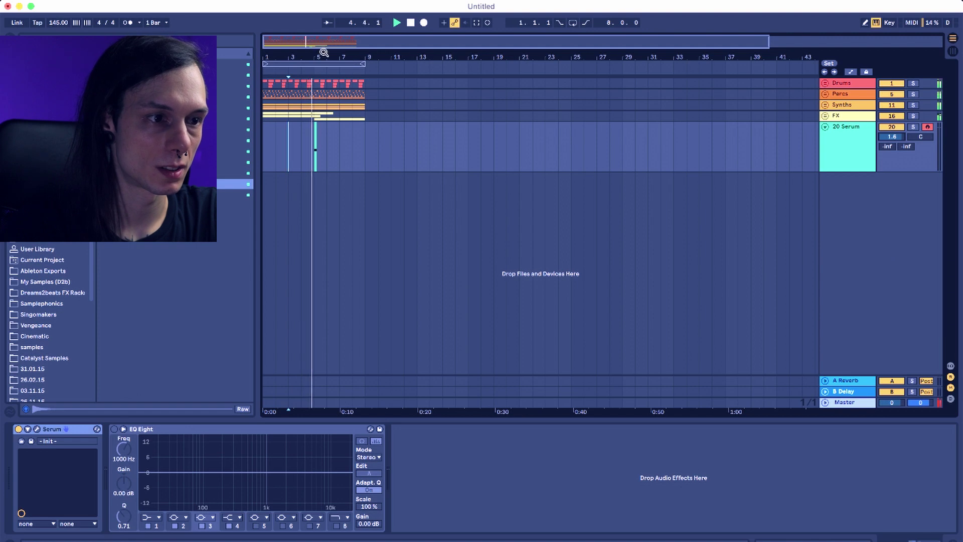
drag(325, 52, 398, 100)
drag(892, 136, 892, 131)
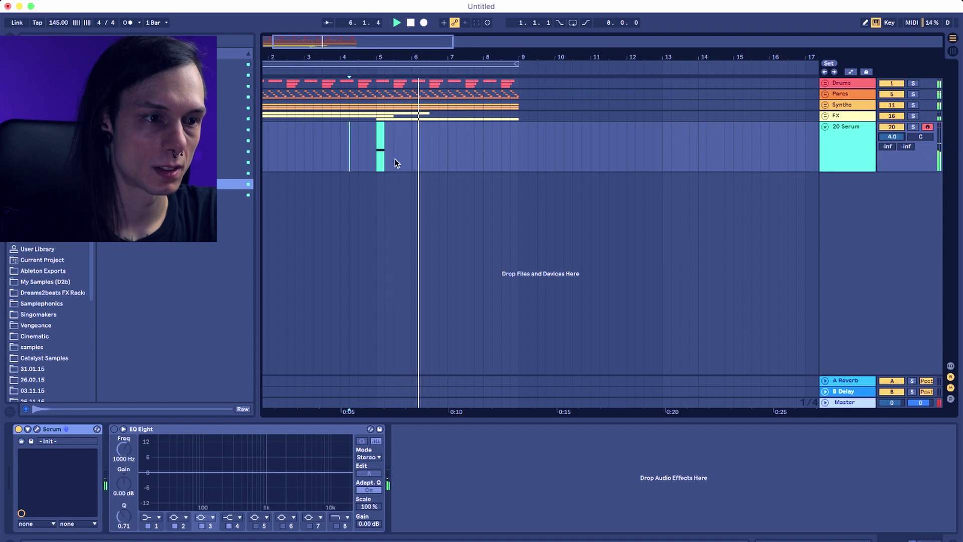
click(376, 159)
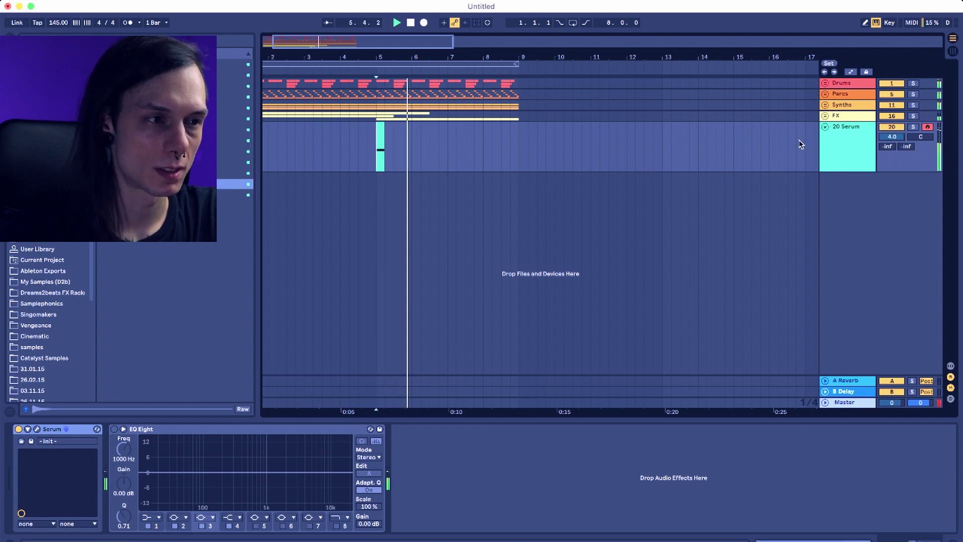
scroll(271, 151, left, 2)
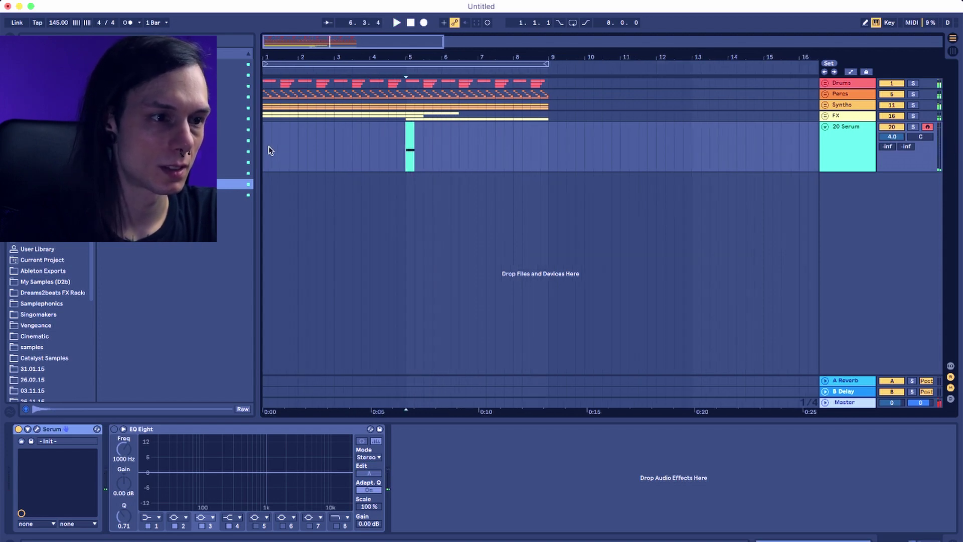
key(space)
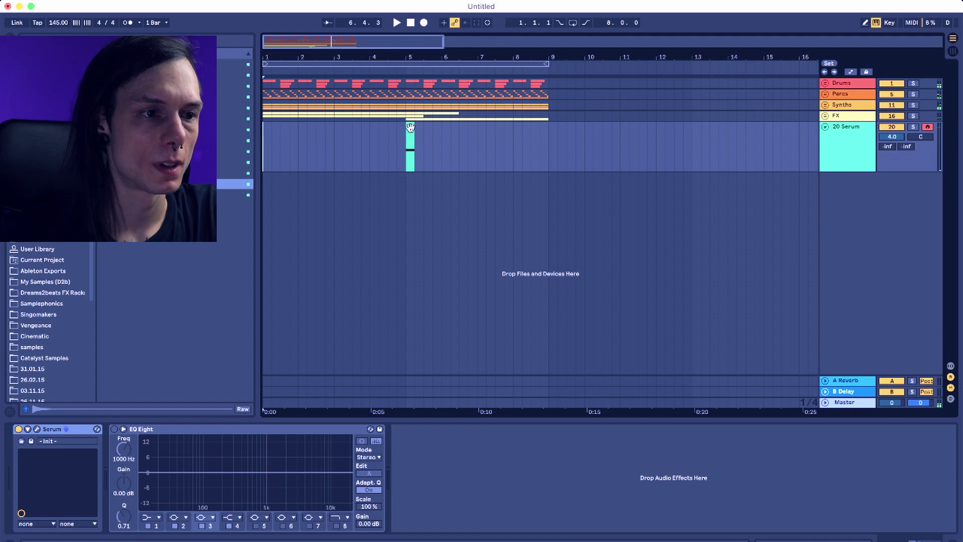
Copy the Serum clip to bar 7, bar 8 and beat 8.3, and play back the arrangement.
drag(410, 127, 537, 130)
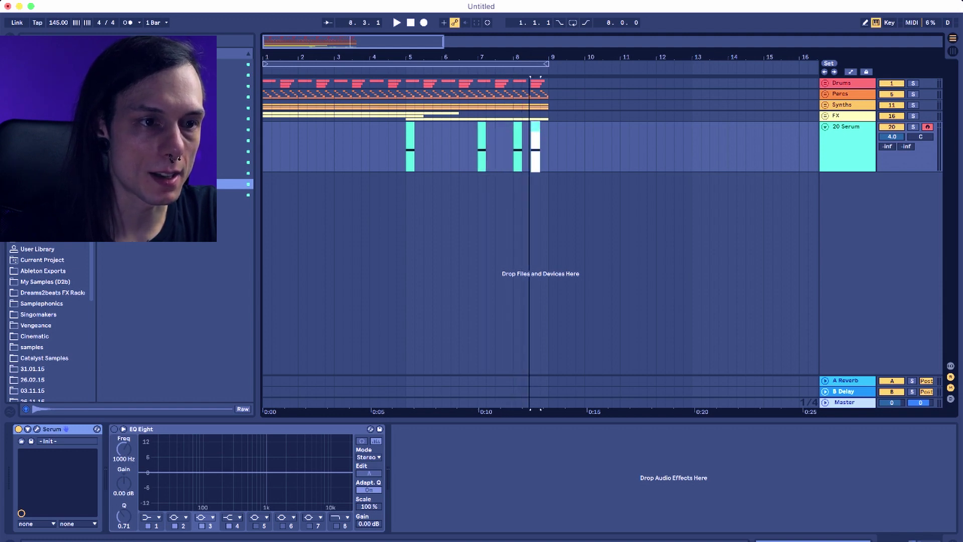
key(plus)
click(356, 139)
key(space)
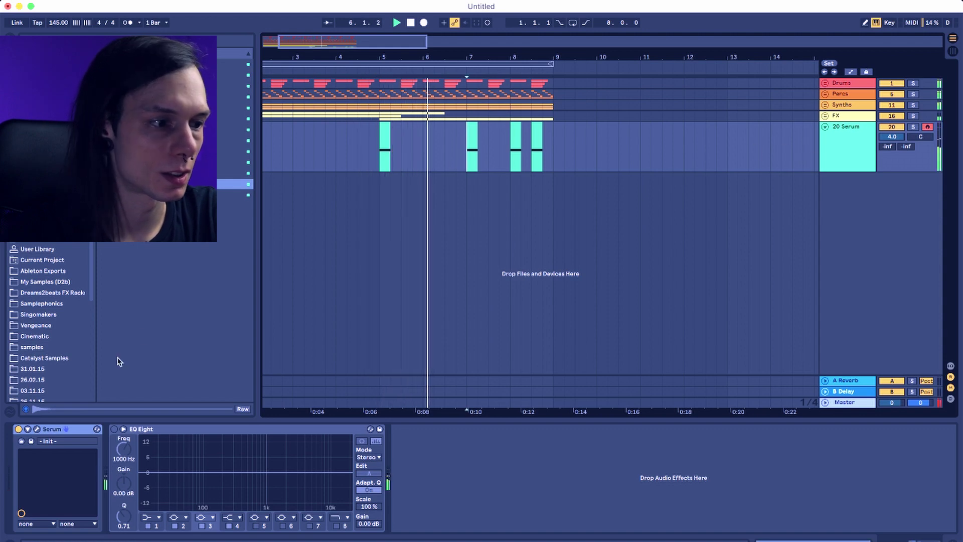
Raise the decay of Serum's Reverb effect and move the synth window down to uncover the arrangement.
click(36, 430)
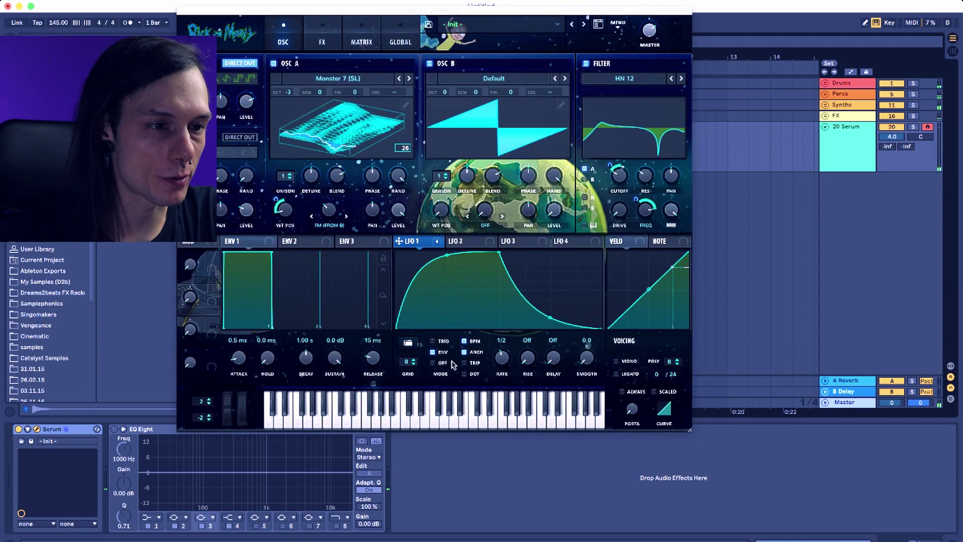
click(322, 37)
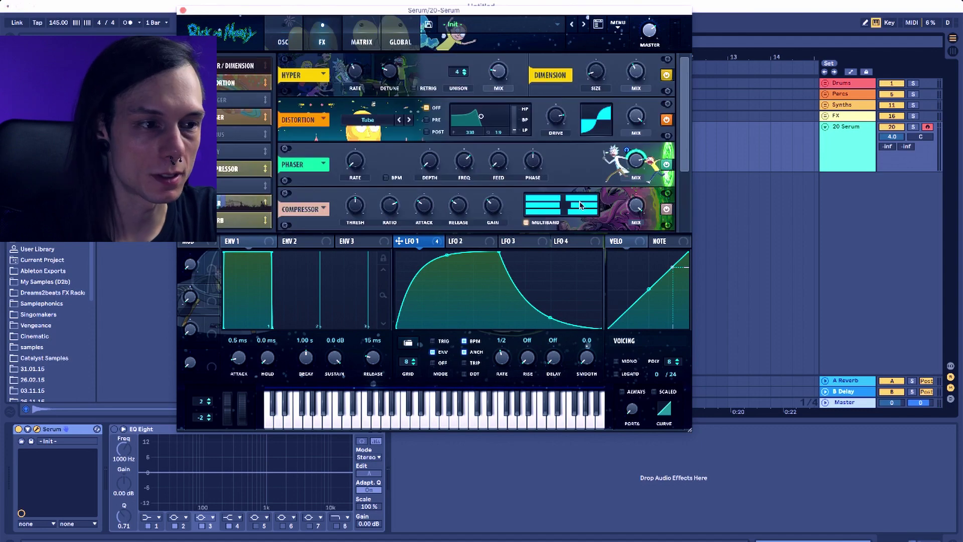
scroll(256, 219, down, 3)
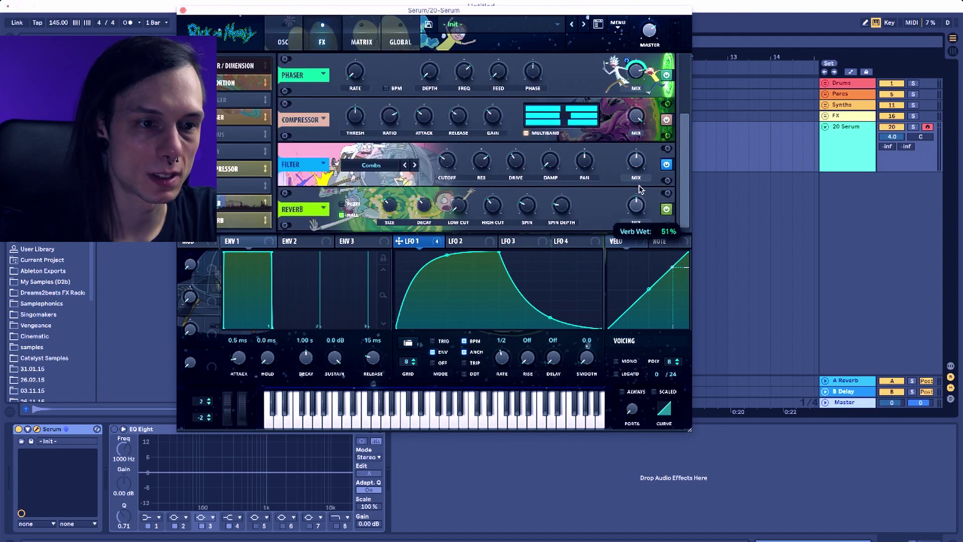
drag(423, 207, 424, 192)
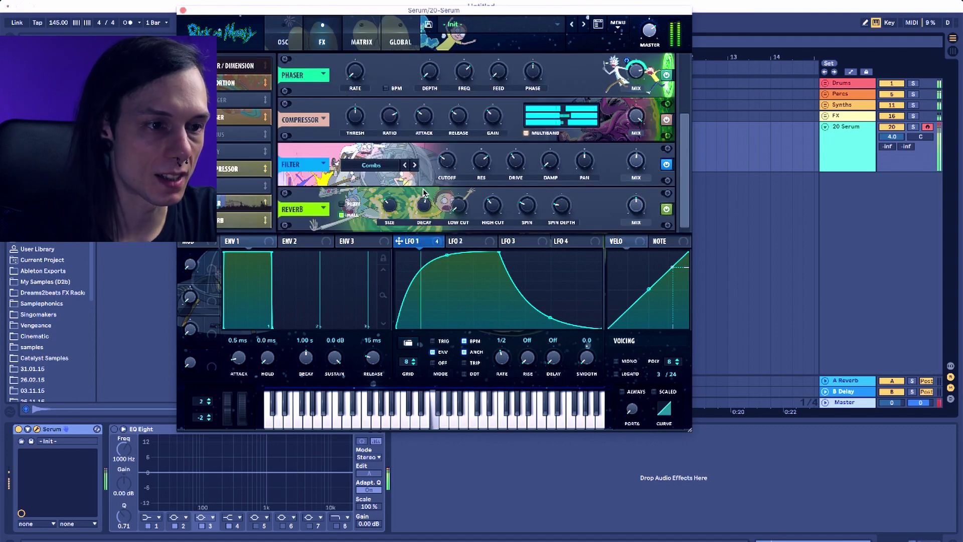
drag(235, 14, 218, 228)
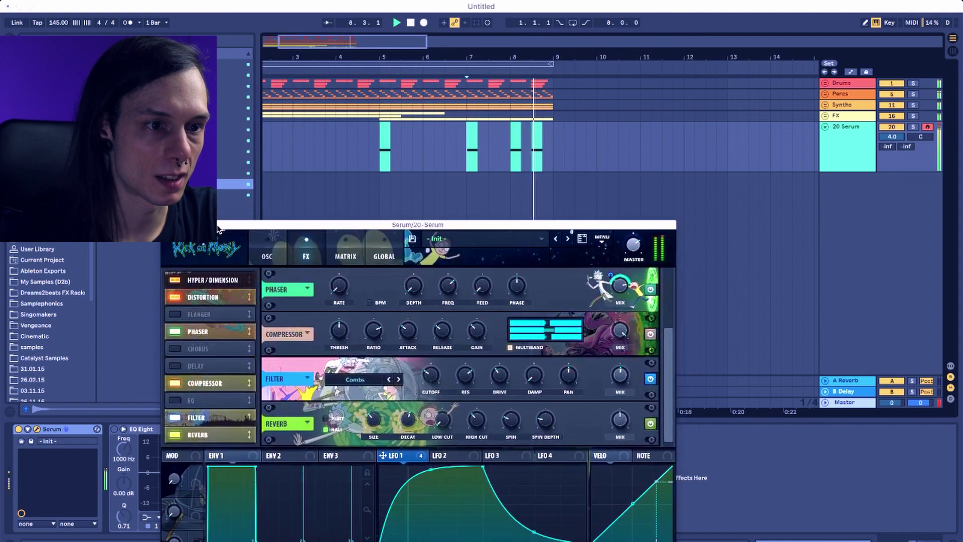
Hide the synth window, play the arrangement from just before bar 4, and lower the Serum track's volume to 2.5.
click(325, 146)
key(space)
key(super+alt+p)
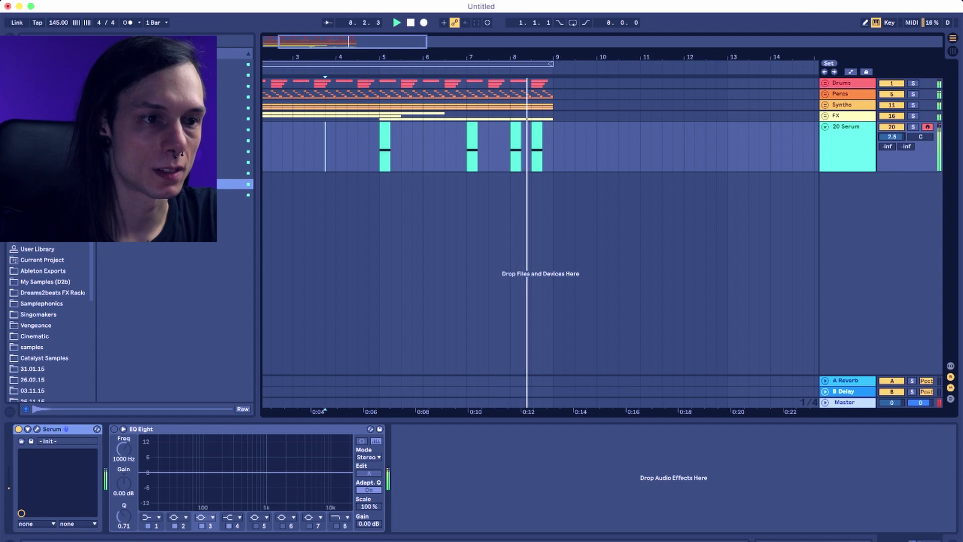
click(555, 144)
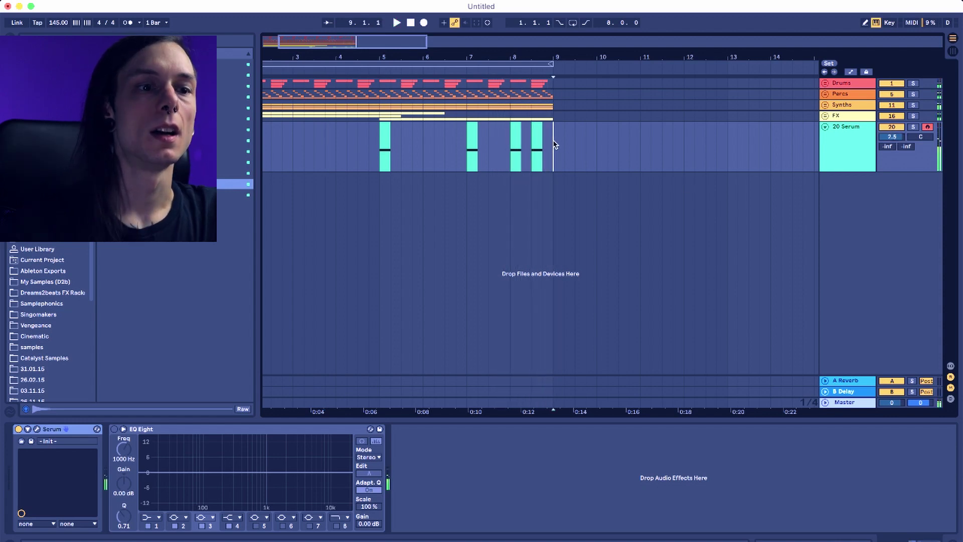
key(space)
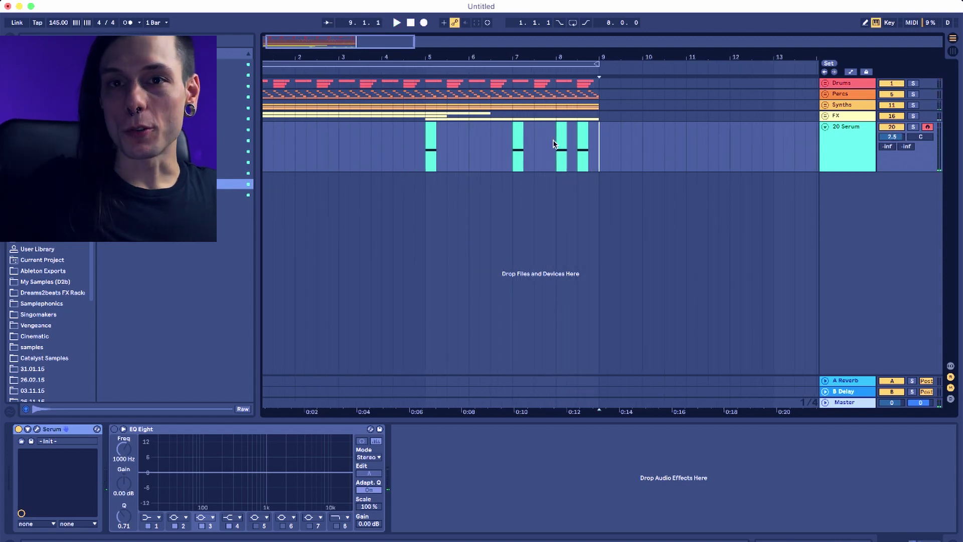